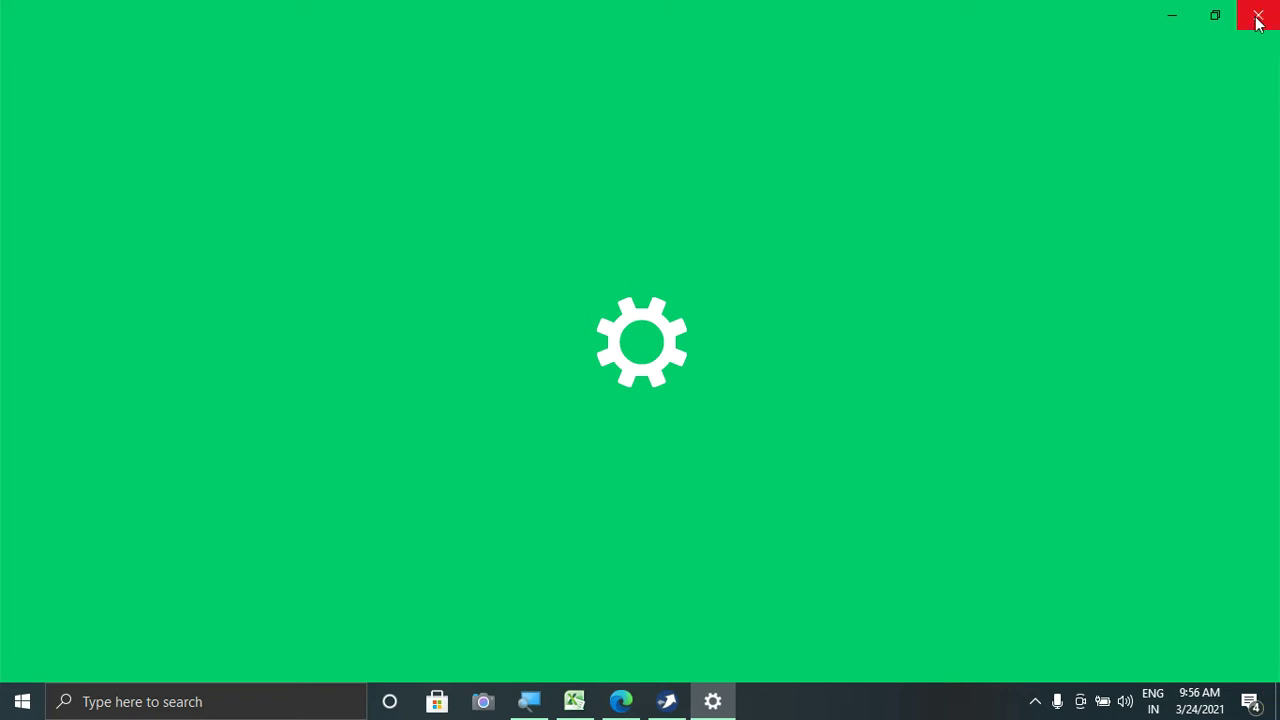
click(1260, 12)
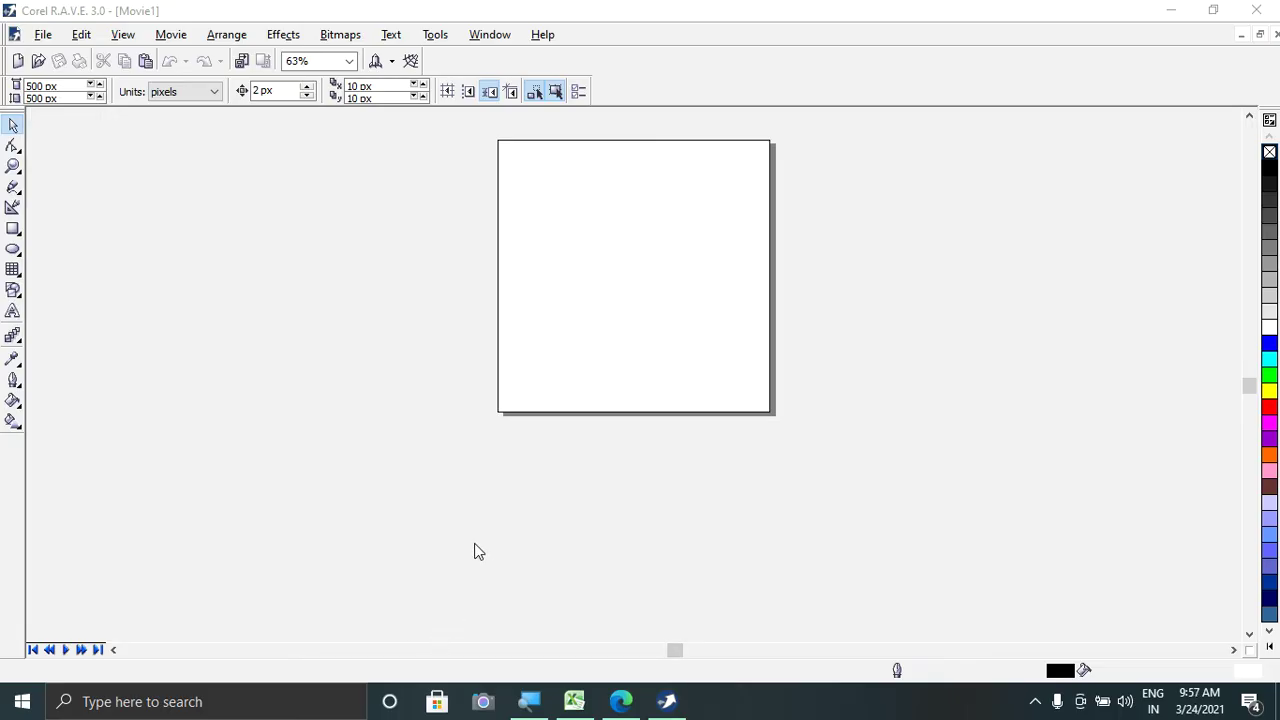
key(super+i)
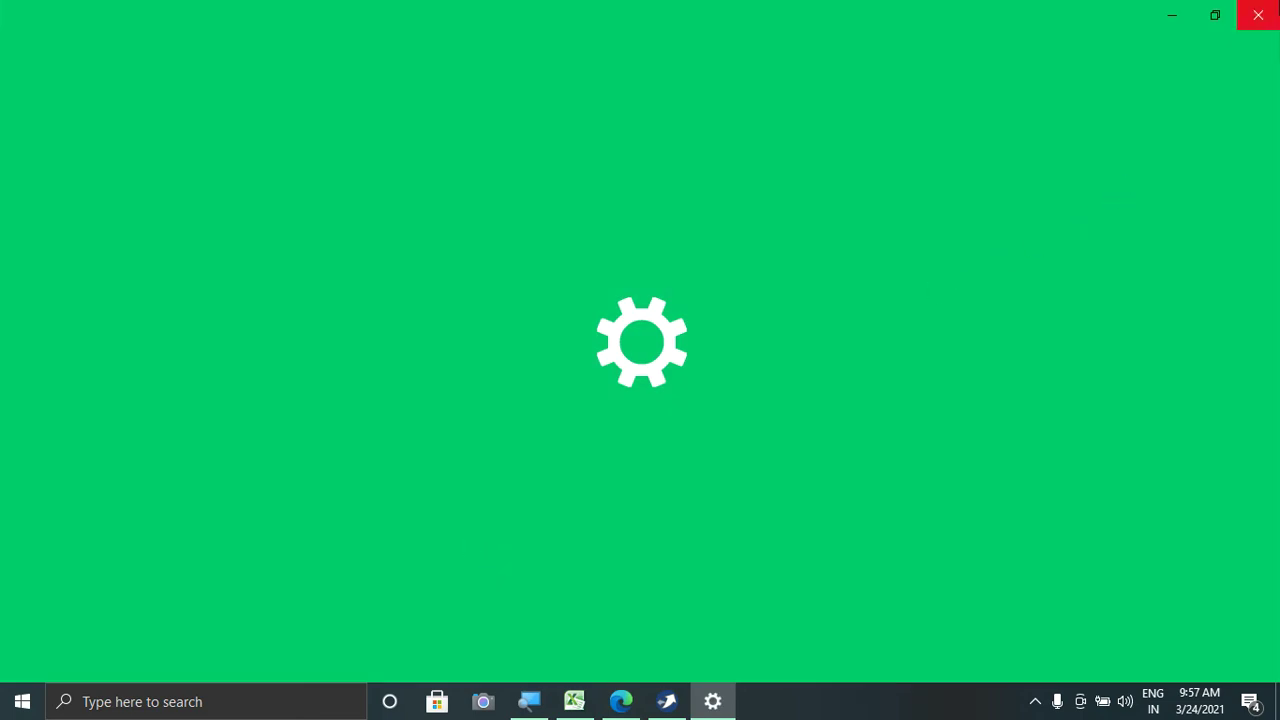
click(1258, 14)
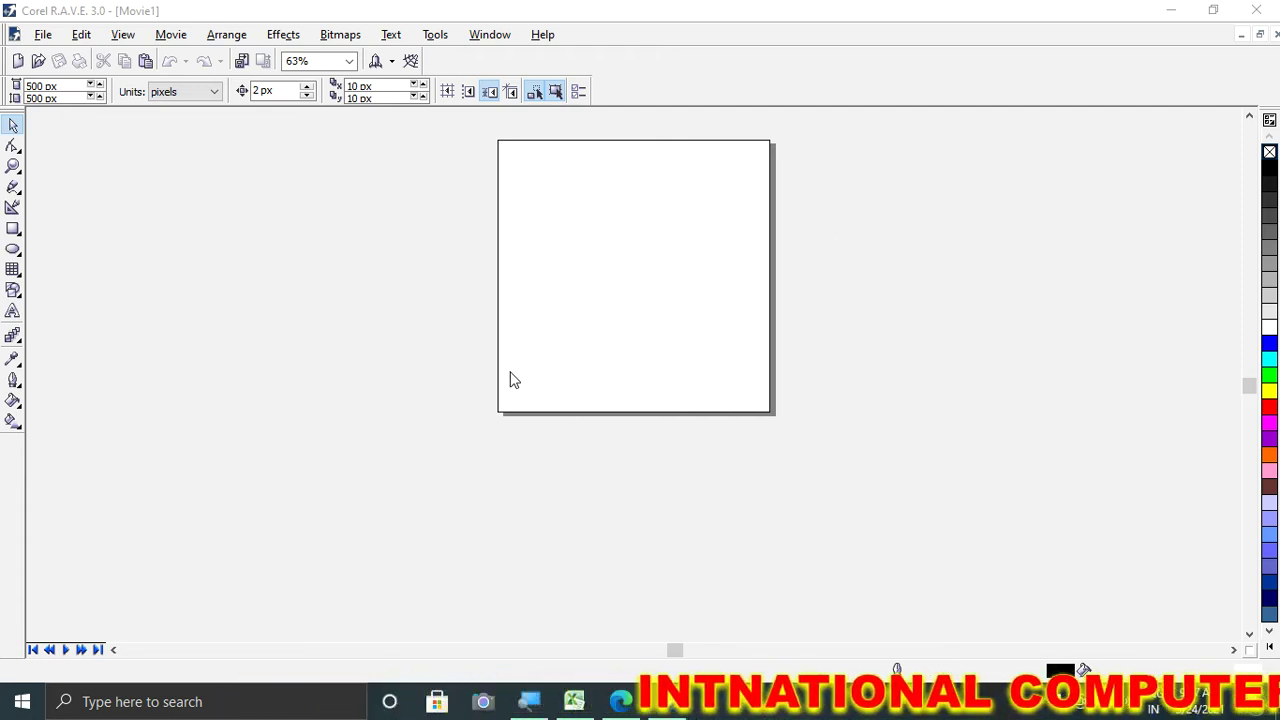
Step: Set the movie page units to inches and the page size to 25 inches wide by 15 inches high
click(208, 97)
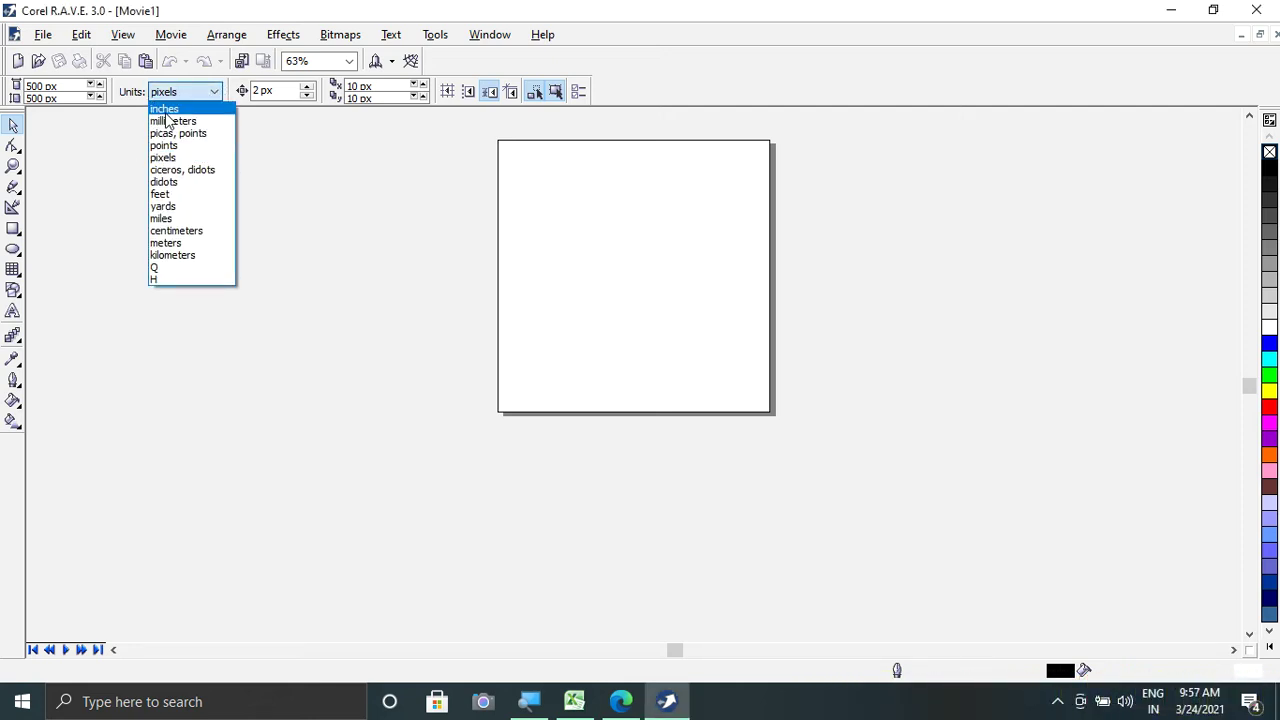
click(165, 109)
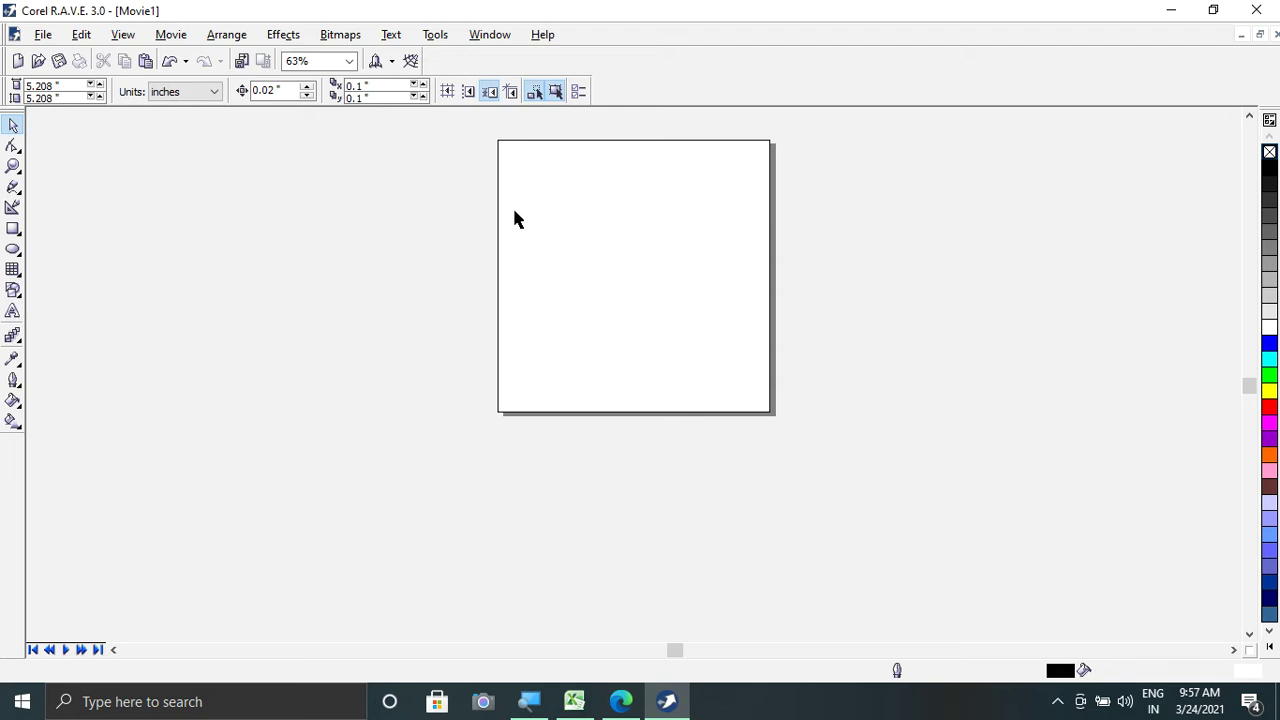
click(72, 87)
text(25)
key(Tab)
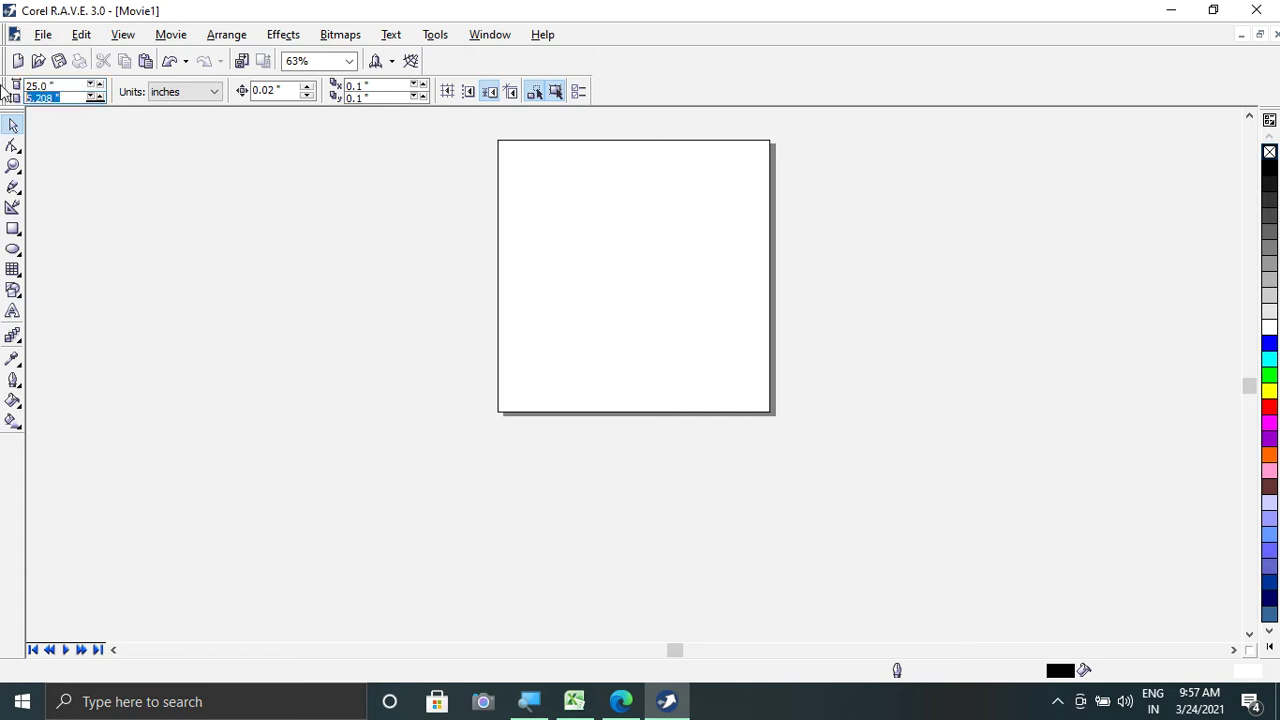
text(14)
key(Return)
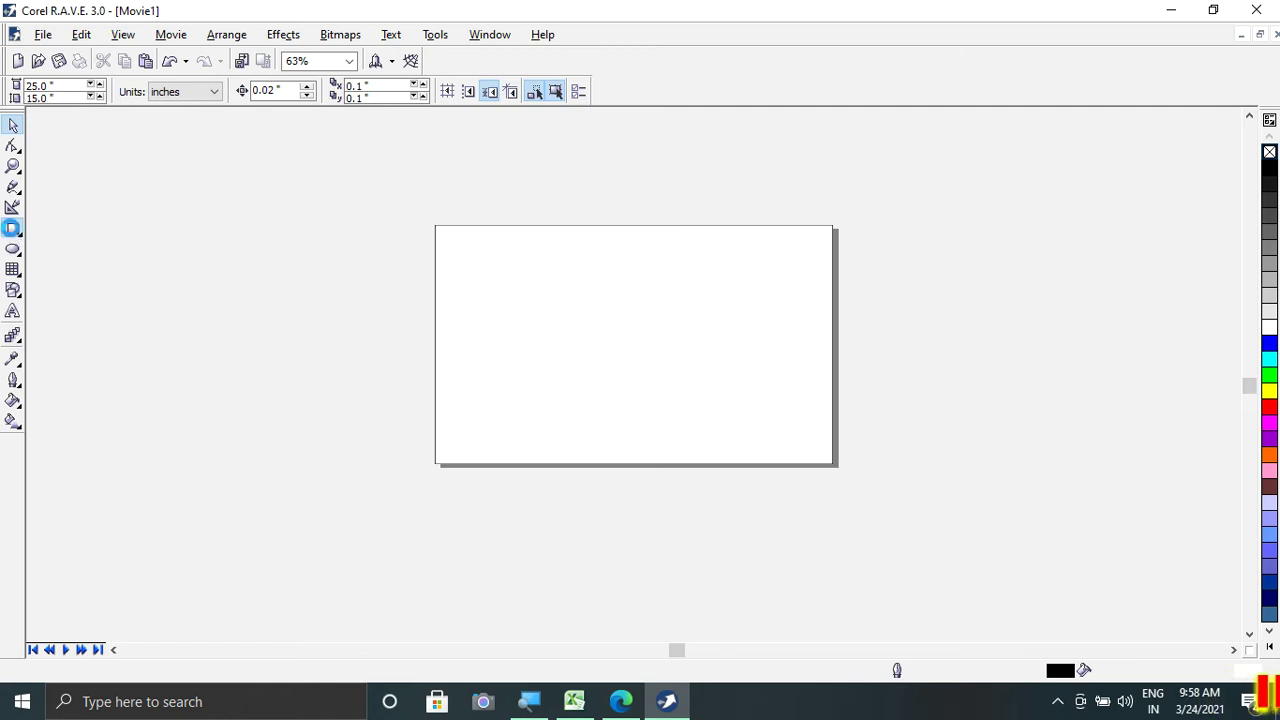
Step: Create a rectangle that exactly covers the entire 25 by 15 inch page
double_click(13, 230)
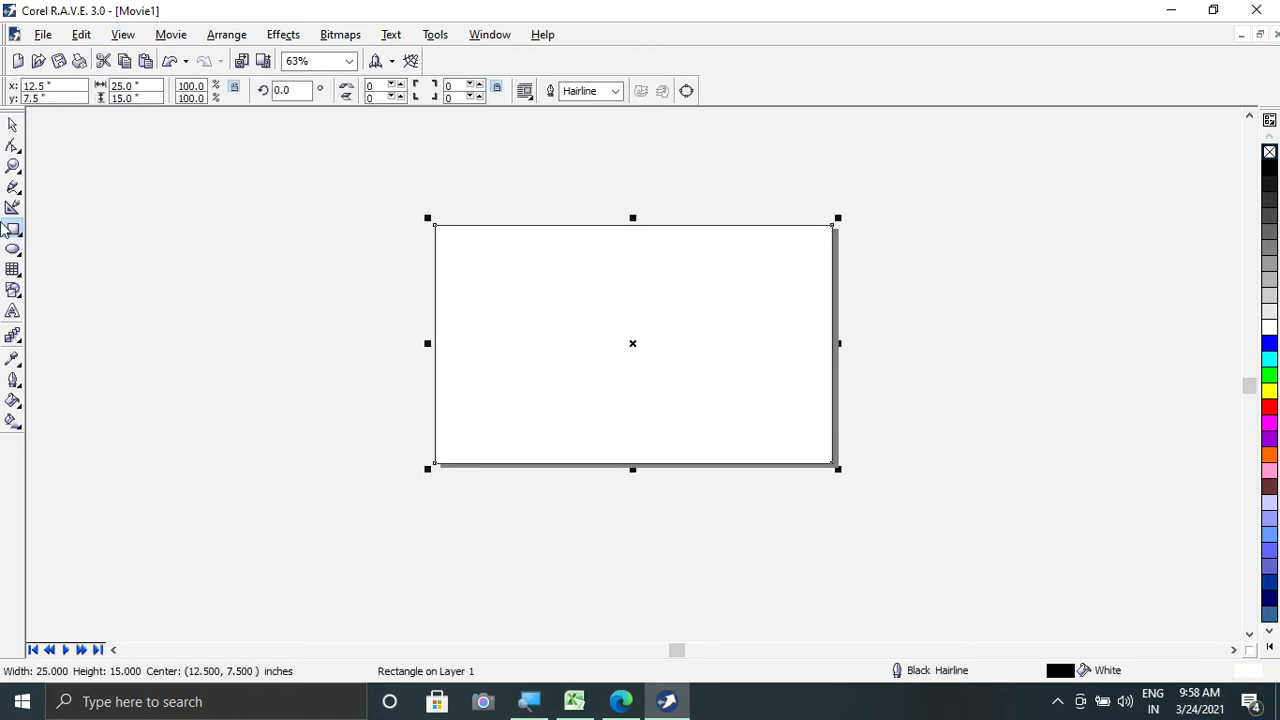
click(13, 167)
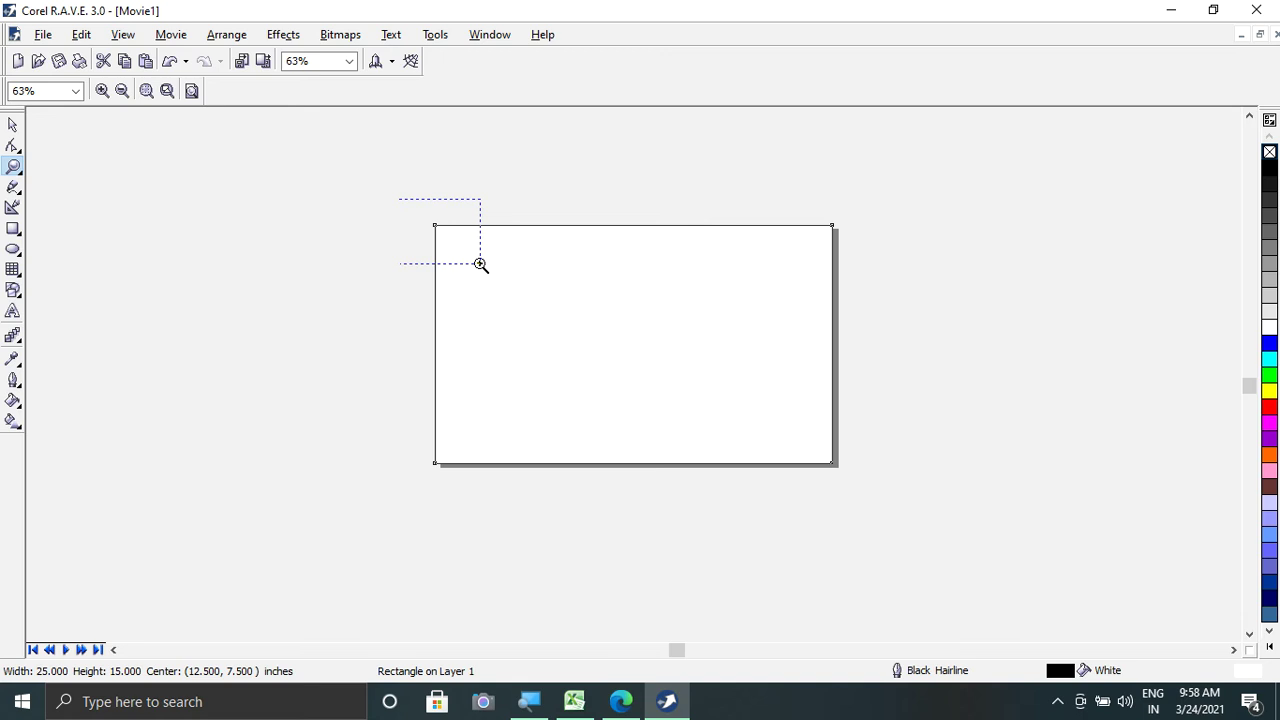
drag(480, 263, 480, 263)
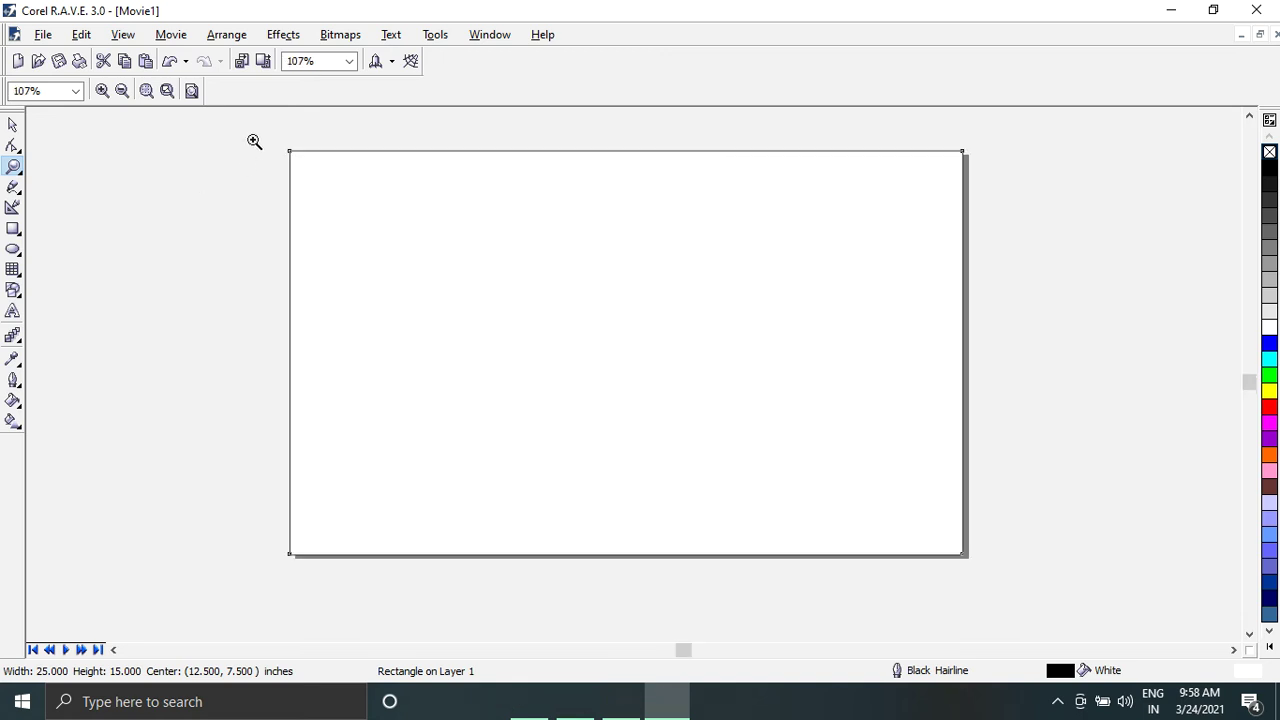
drag(254, 141, 976, 566)
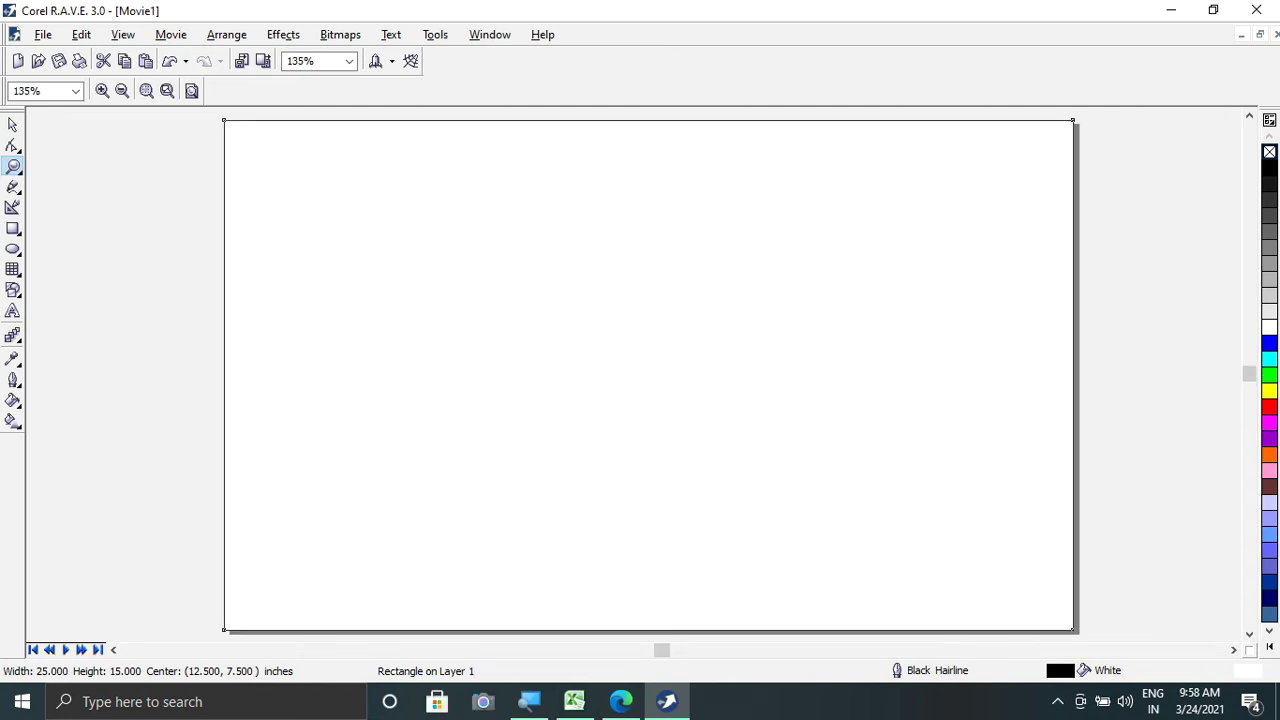
click(12, 125)
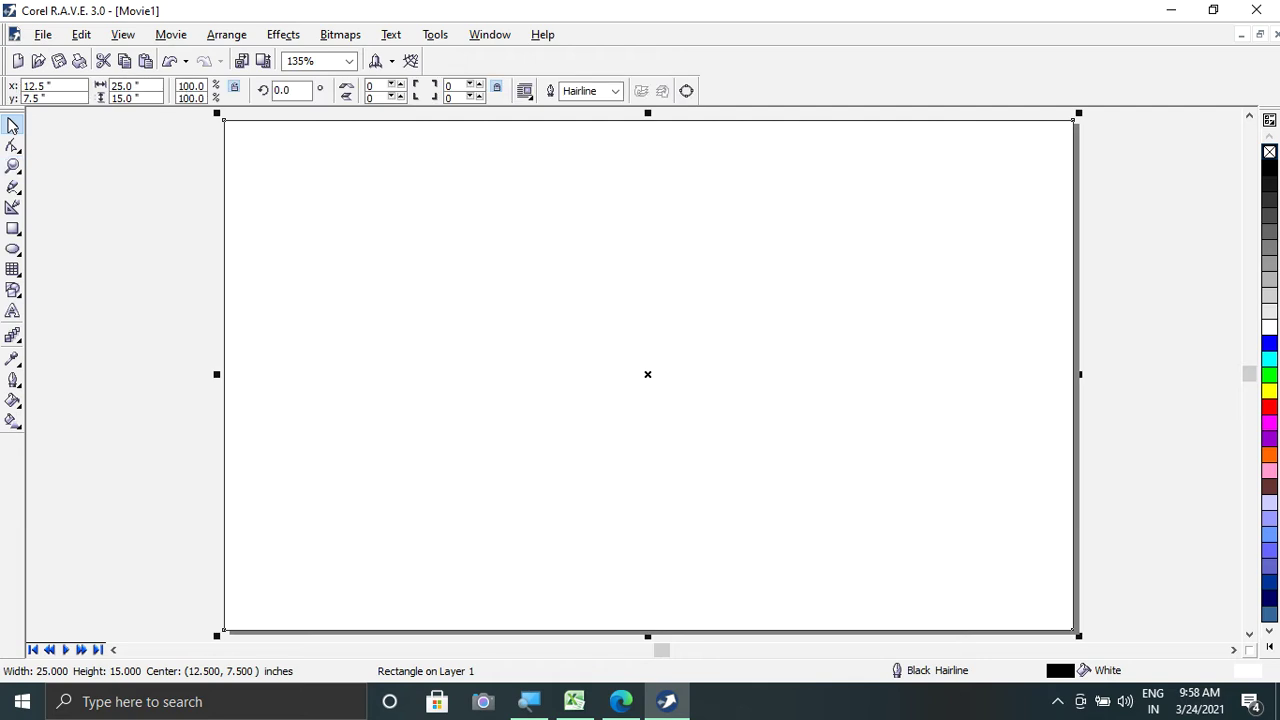
Step: Apply an interactive linear fill running down the middle of the page rectangle, with yellow as the start colour
click(10, 424)
click(16, 430)
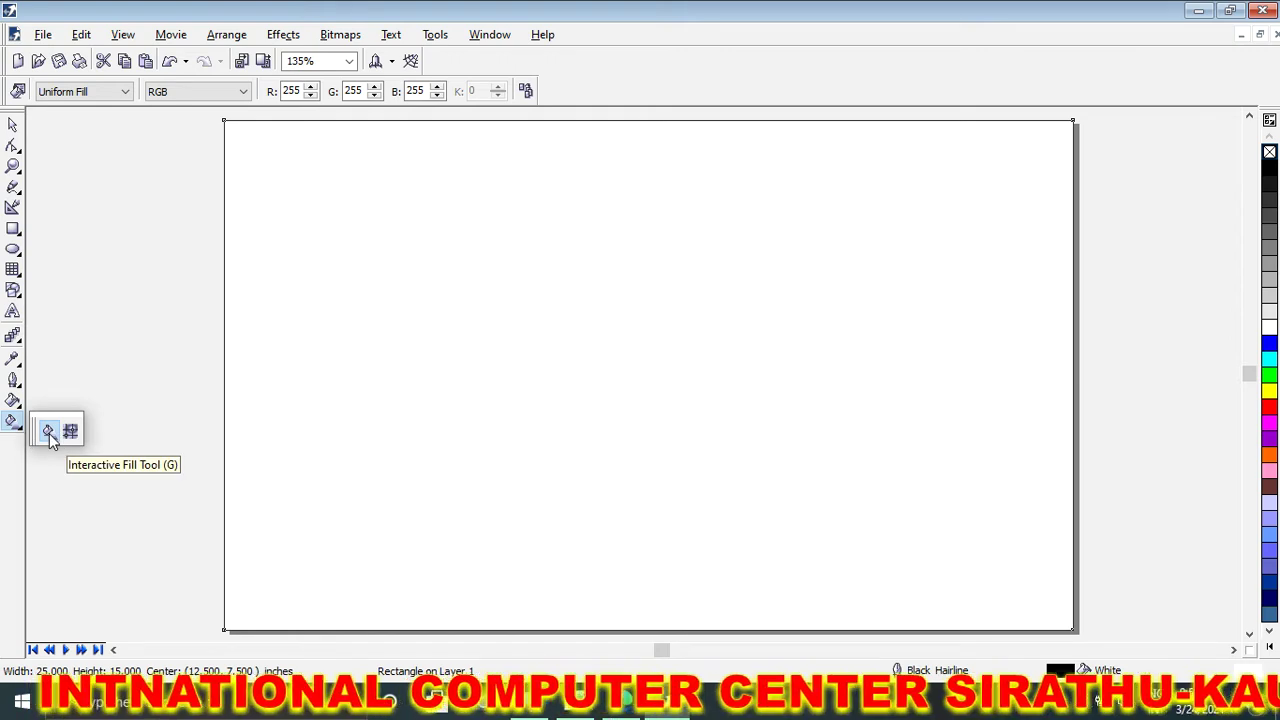
click(49, 433)
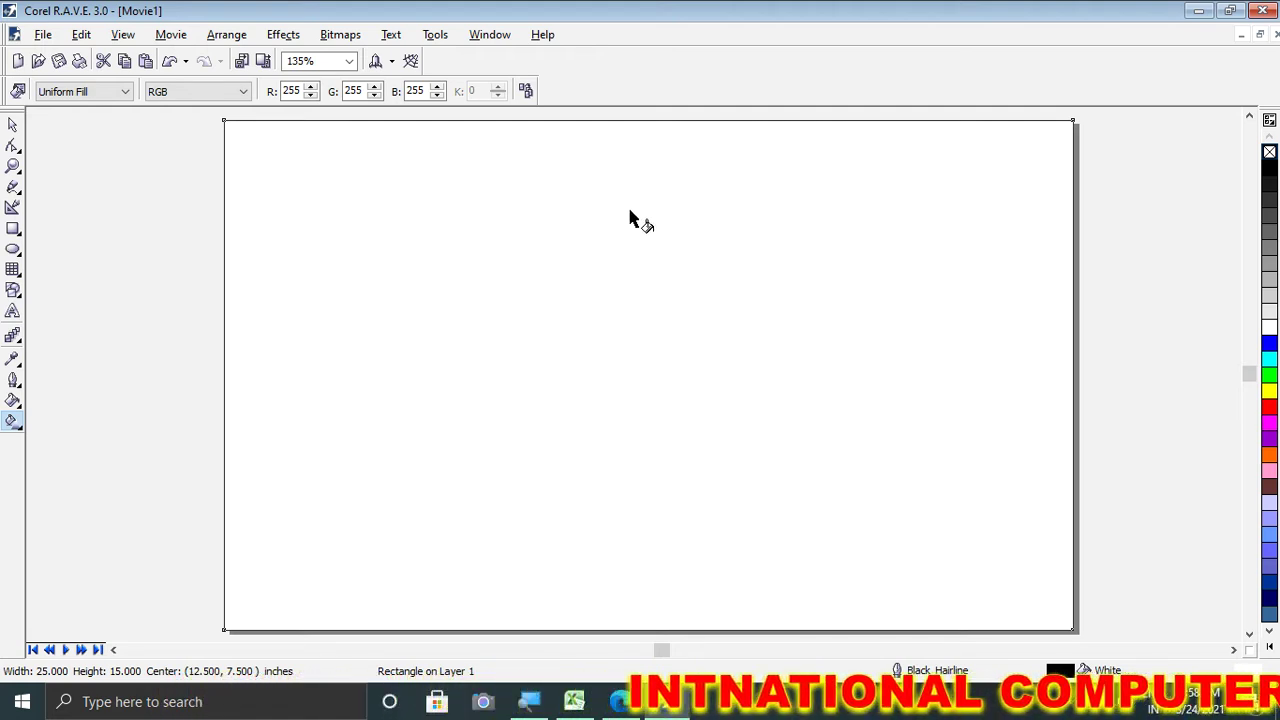
drag(629, 210, 633, 418)
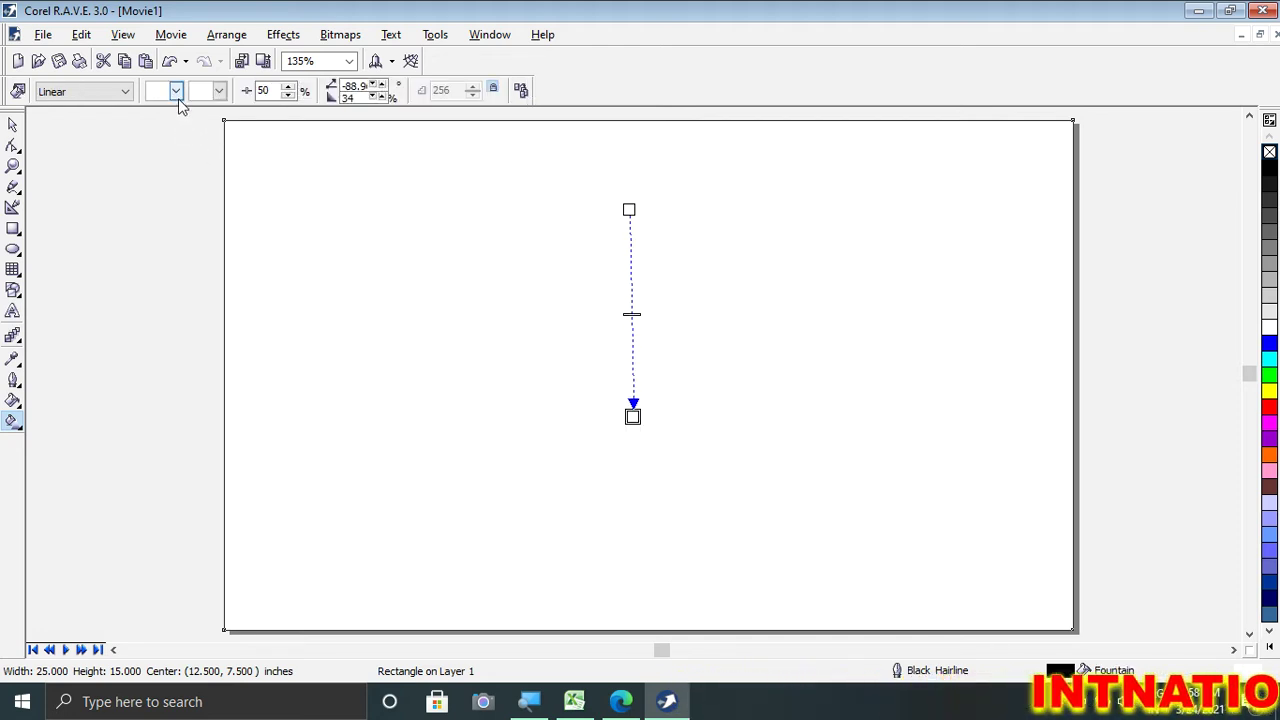
click(175, 91)
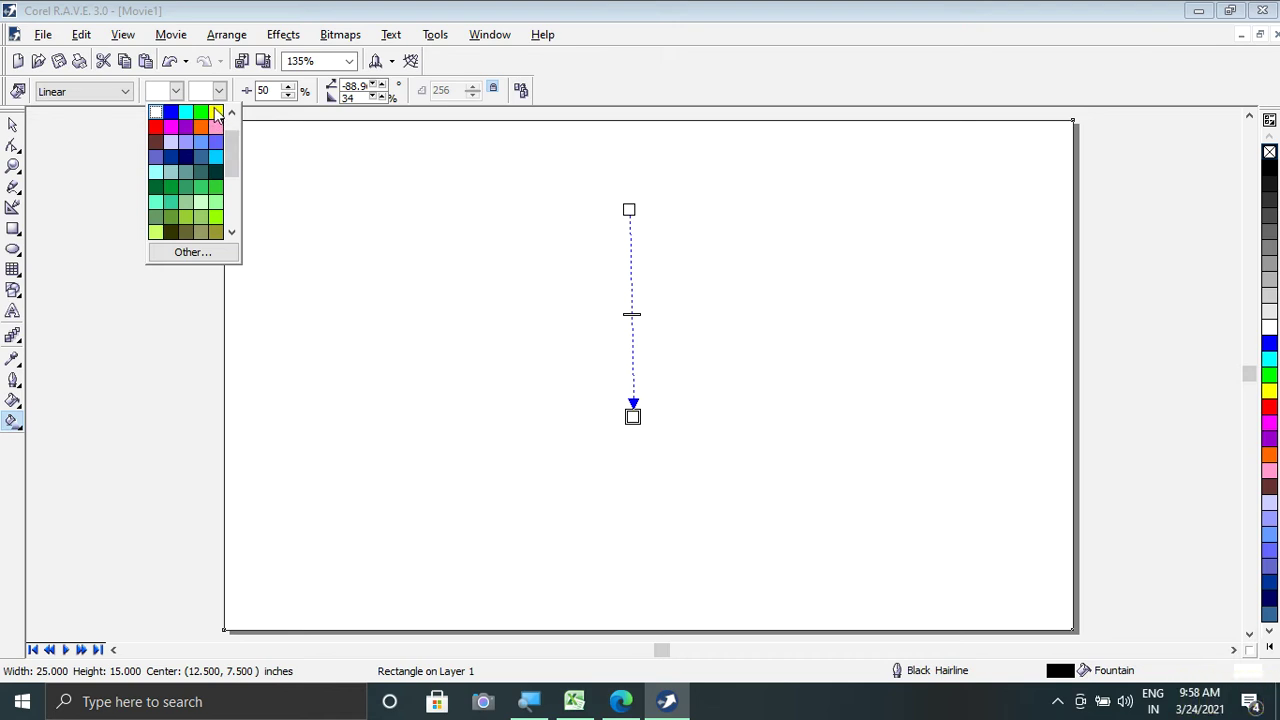
click(216, 113)
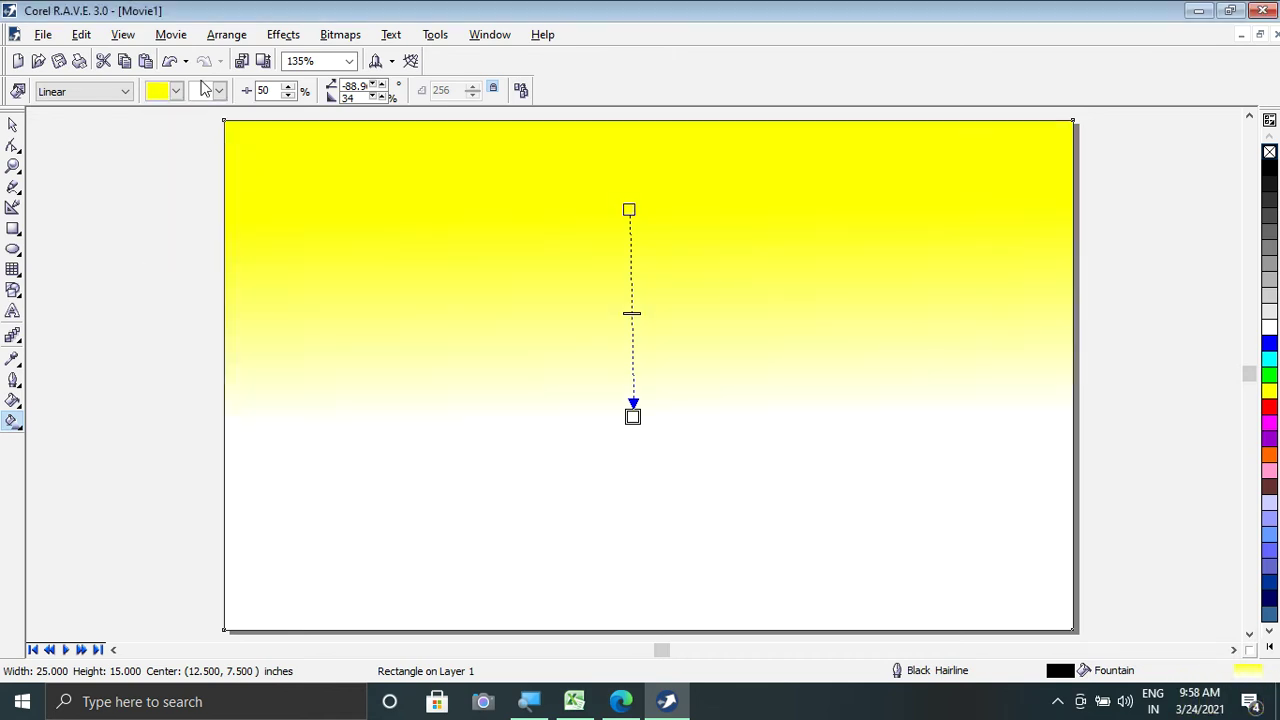
Step: Try a radial fill with an enlarged gradient circle on the rectangle, and switch the fill type back to linear
click(127, 95)
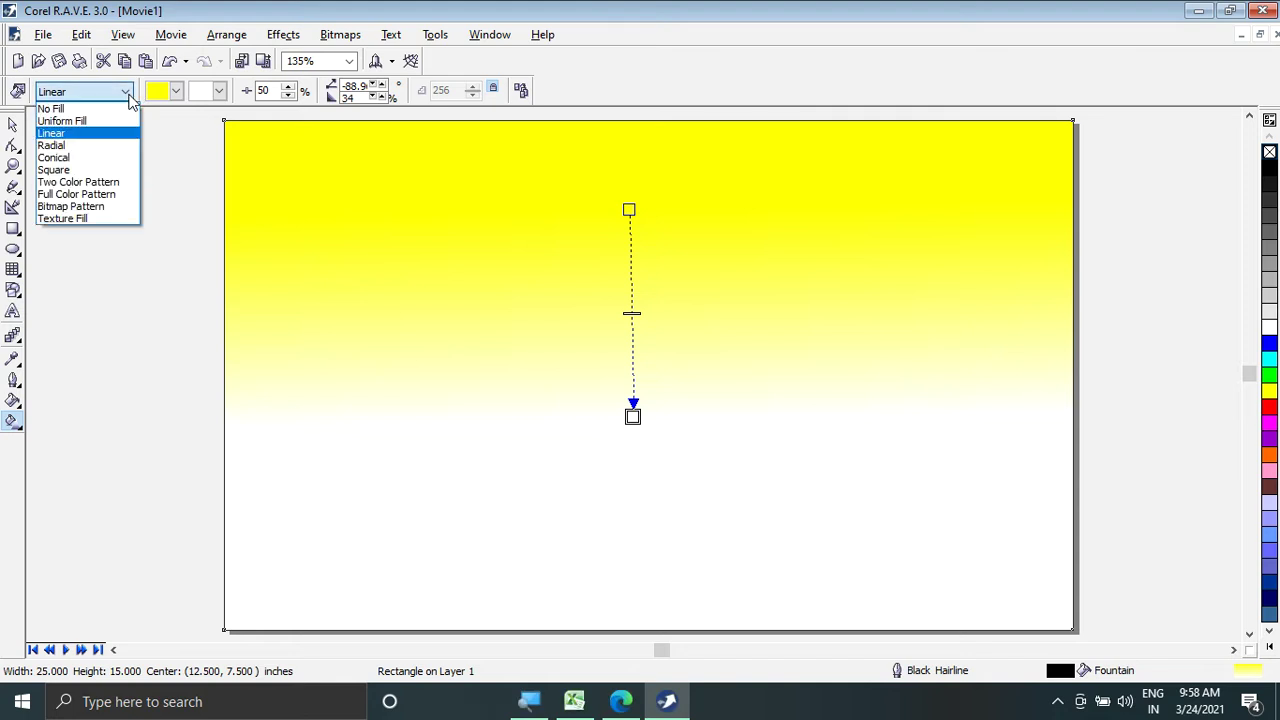
click(43, 153)
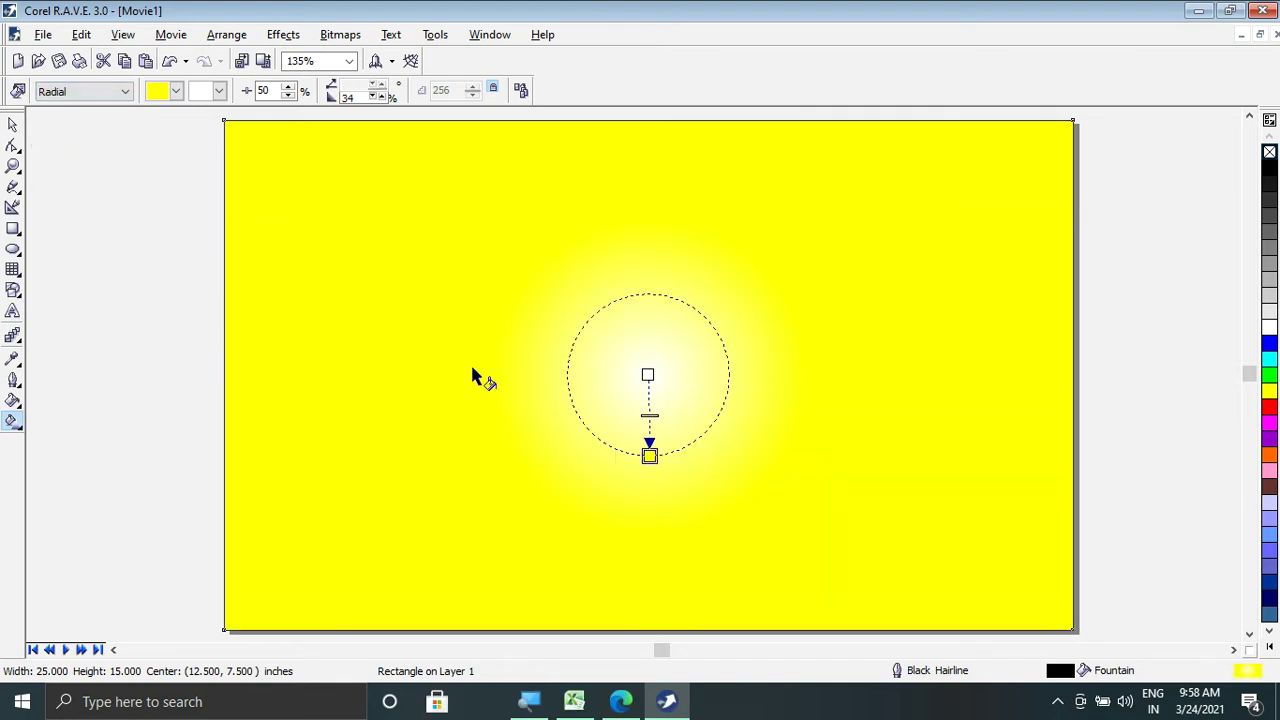
mouse_move(649, 455)
mouse_down()
mouse_move(709, 566)
mouse_move(697, 556)
mouse_move(667, 598)
mouse_up()
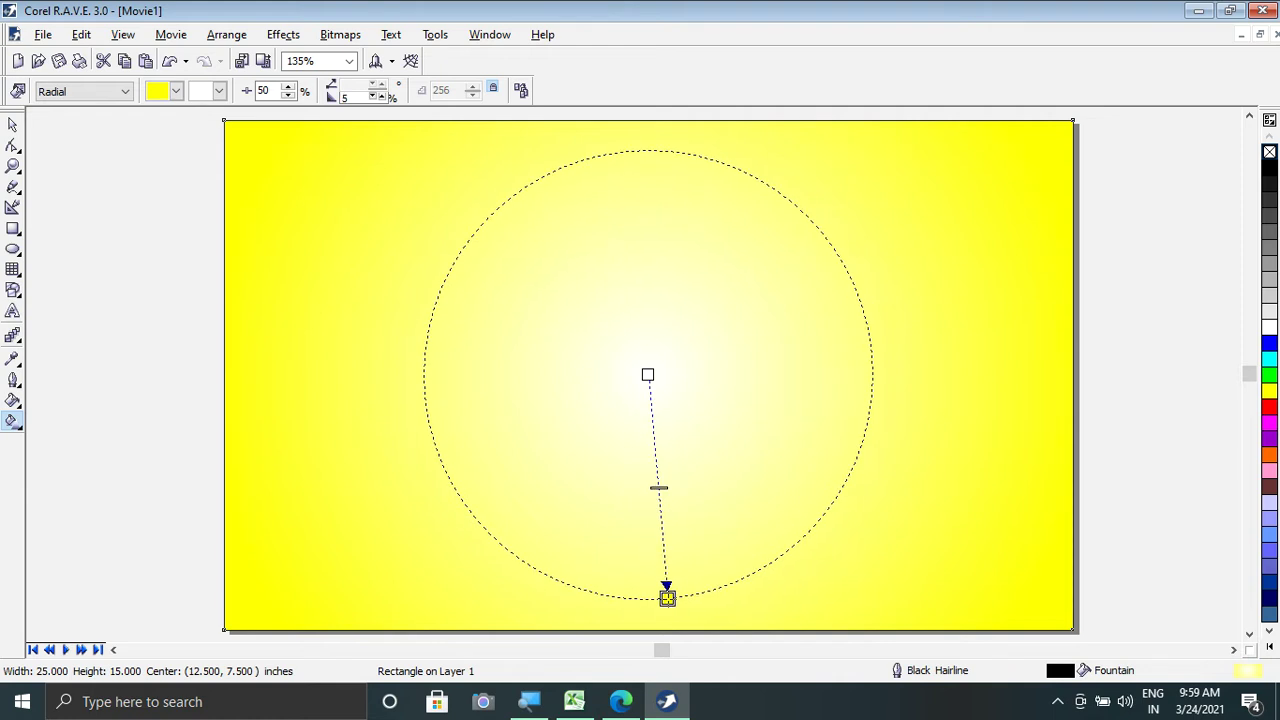
click(98, 91)
scroll(91, 143, up, 1)
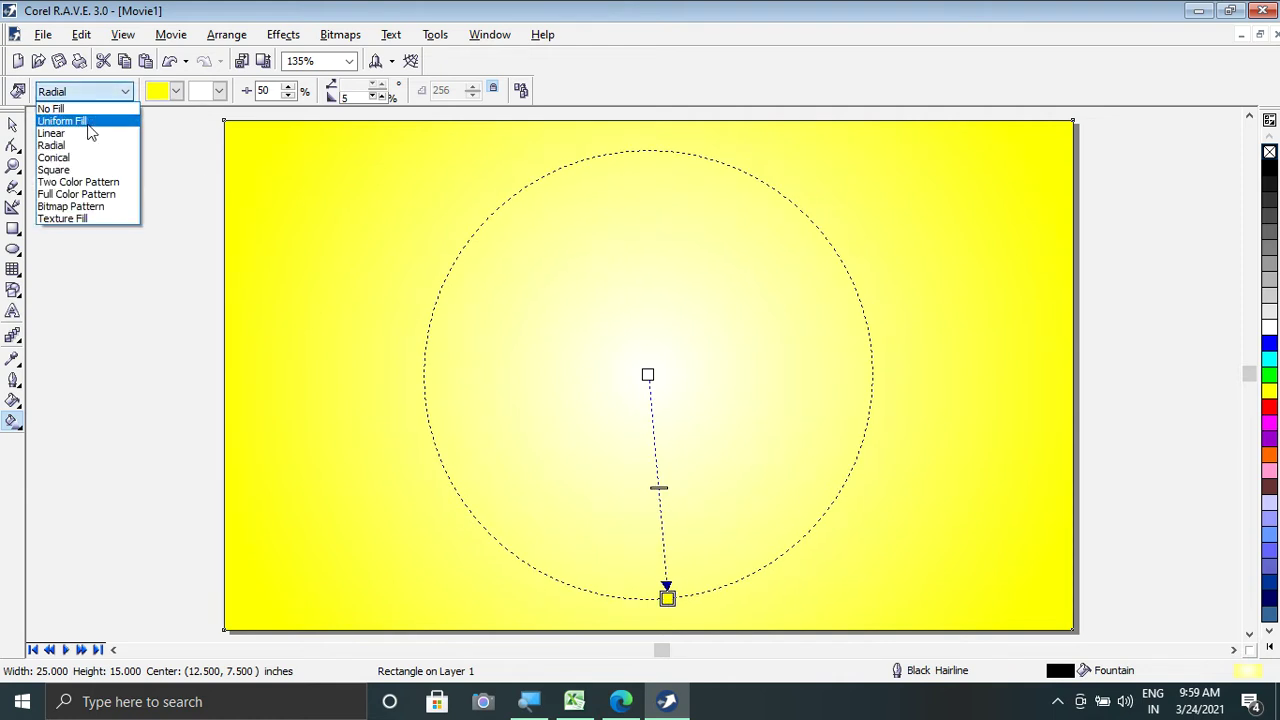
click(89, 131)
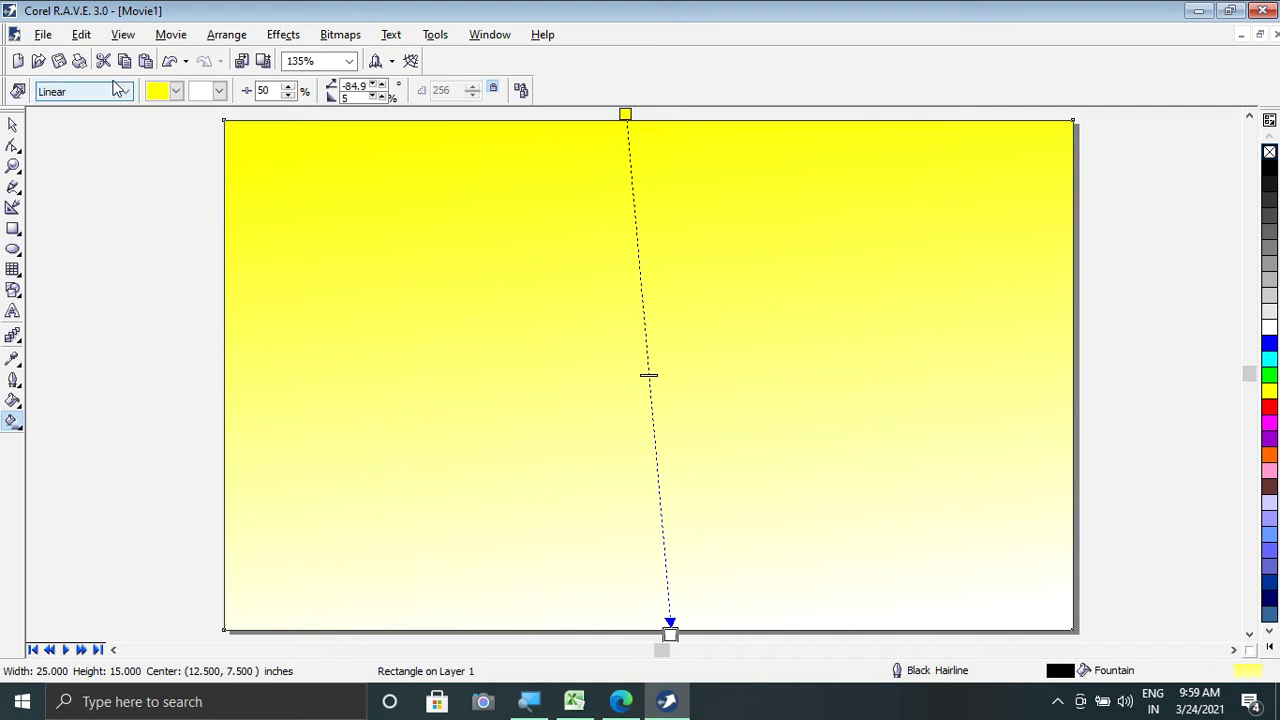
Step: Change the rectangle's fill to conical, shift its centre slightly up and left, and rotate it to about -27.7 degrees
click(108, 91)
click(72, 158)
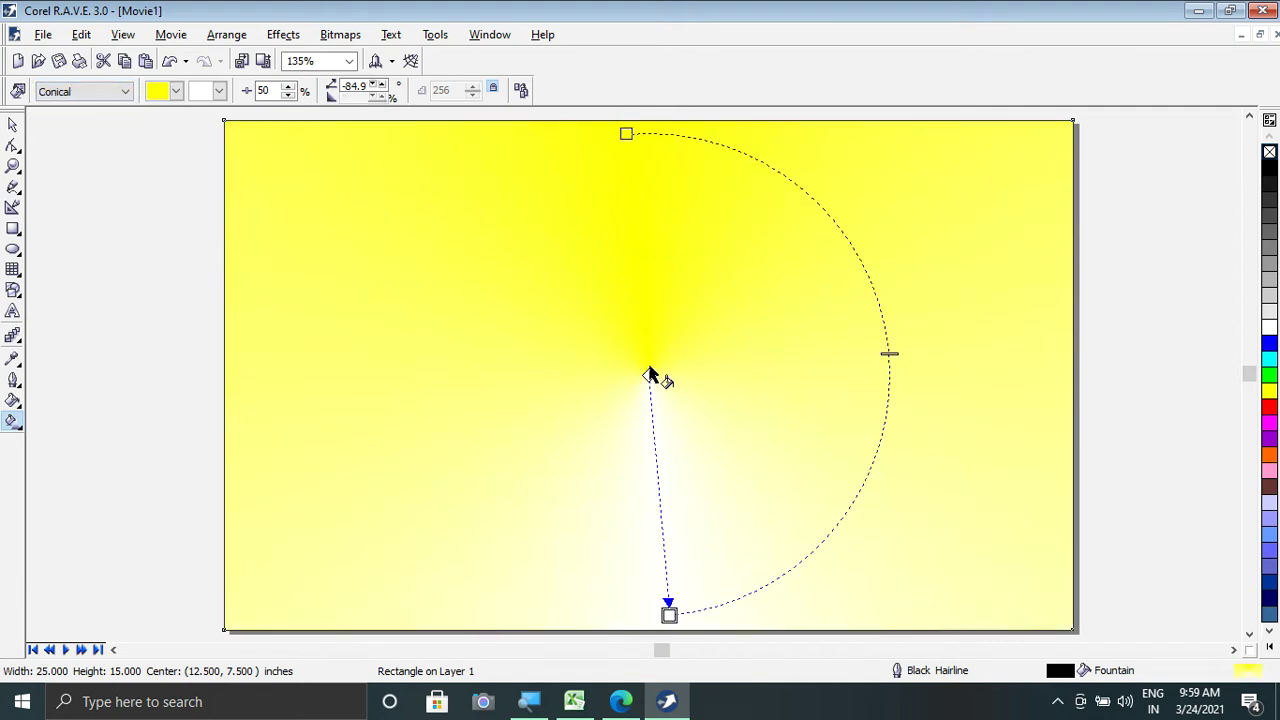
drag(649, 372, 620, 352)
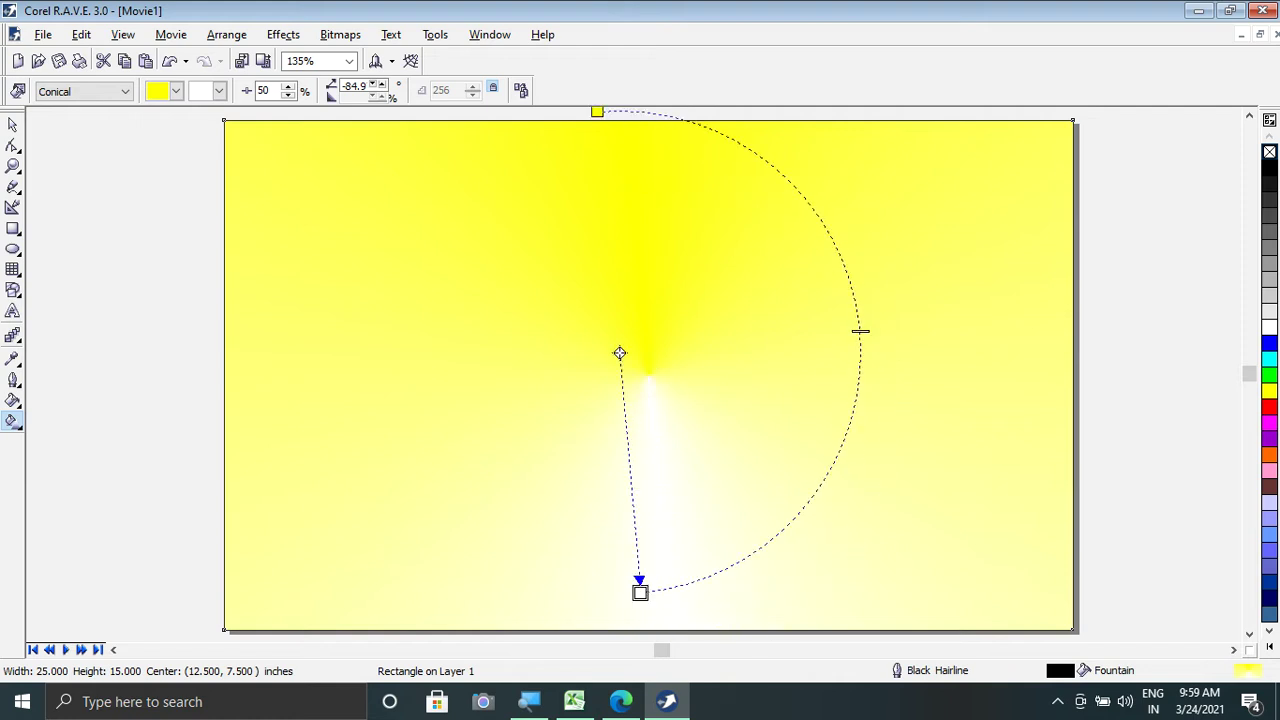
drag(597, 112, 421, 248)
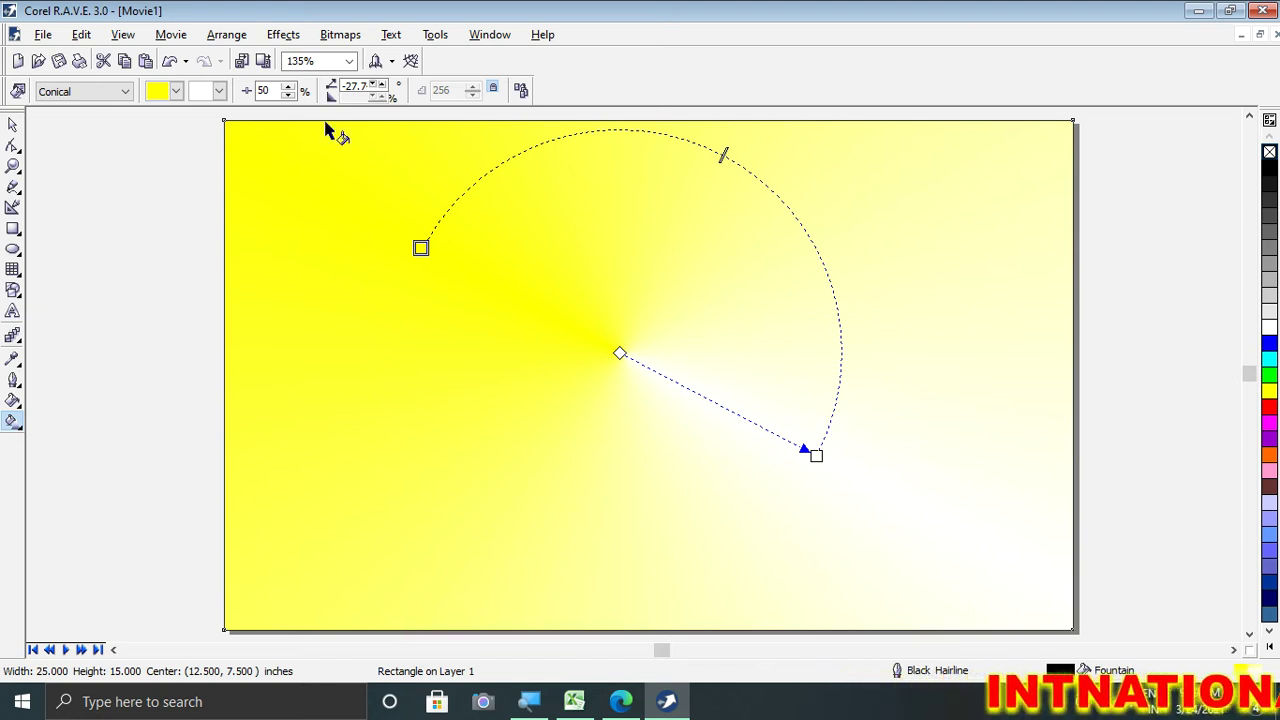
Step: Try green as the conical fill's end colour, and set it back to white
click(219, 91)
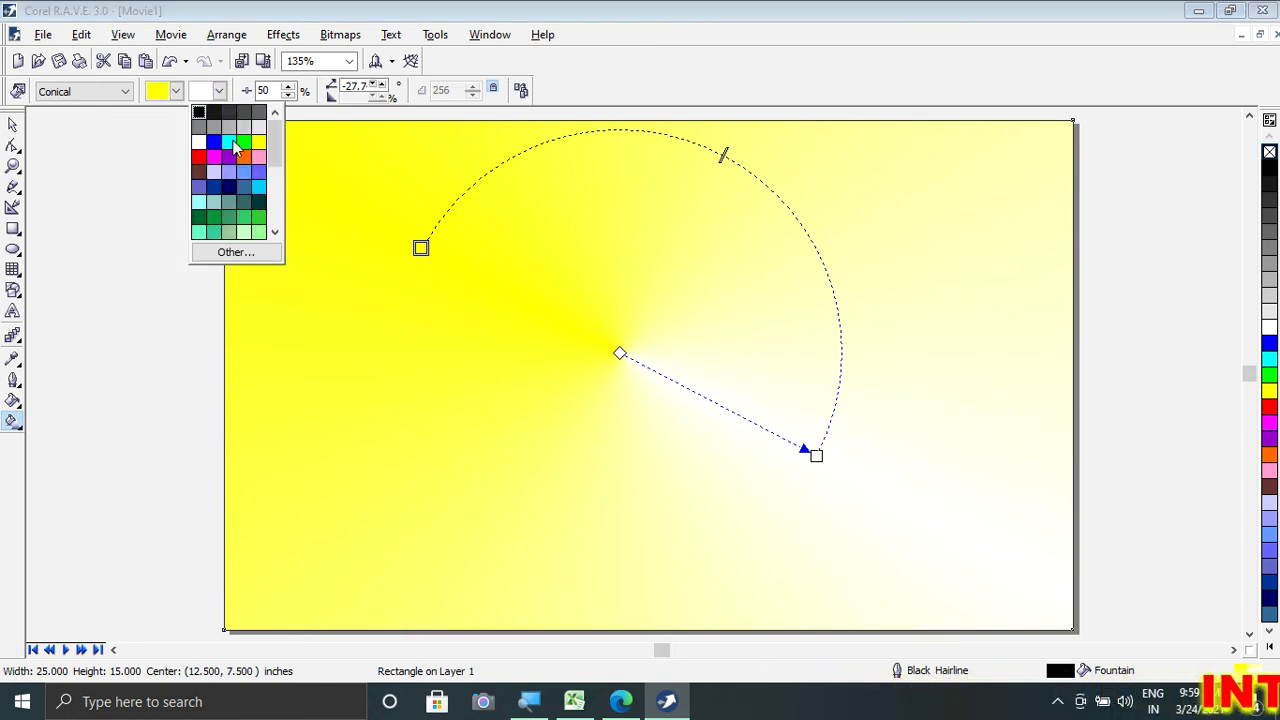
click(248, 148)
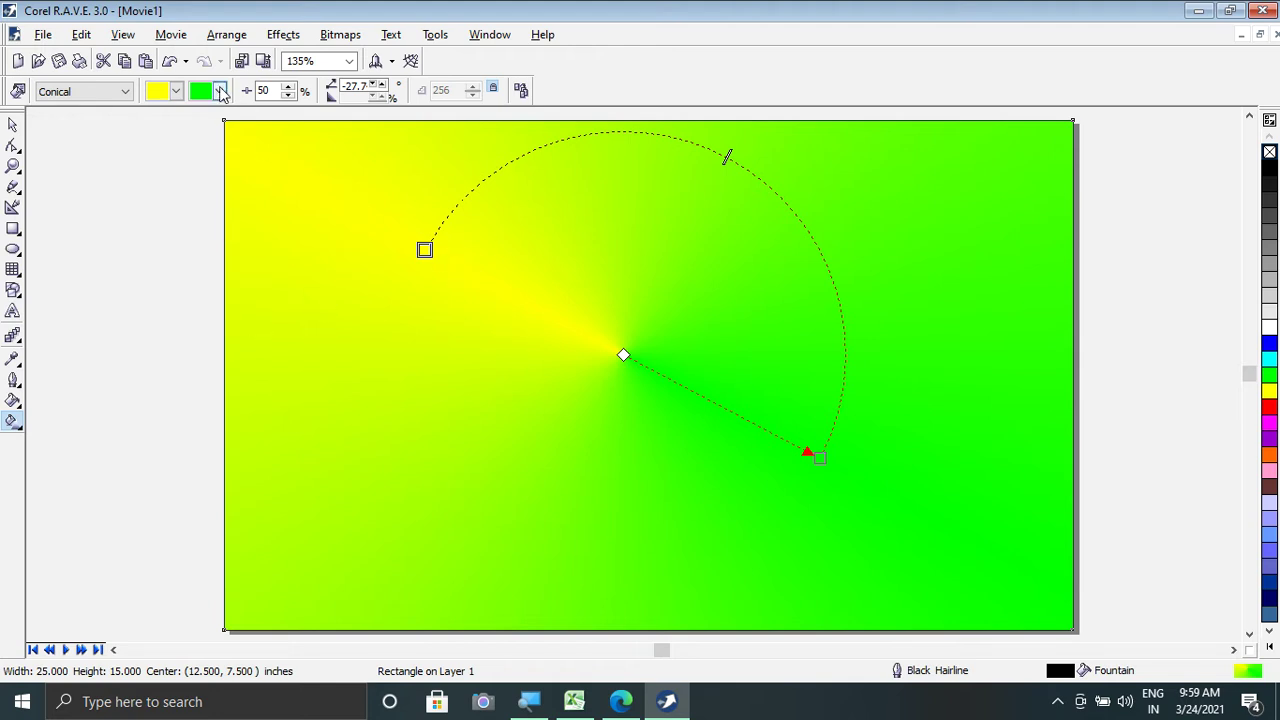
click(221, 91)
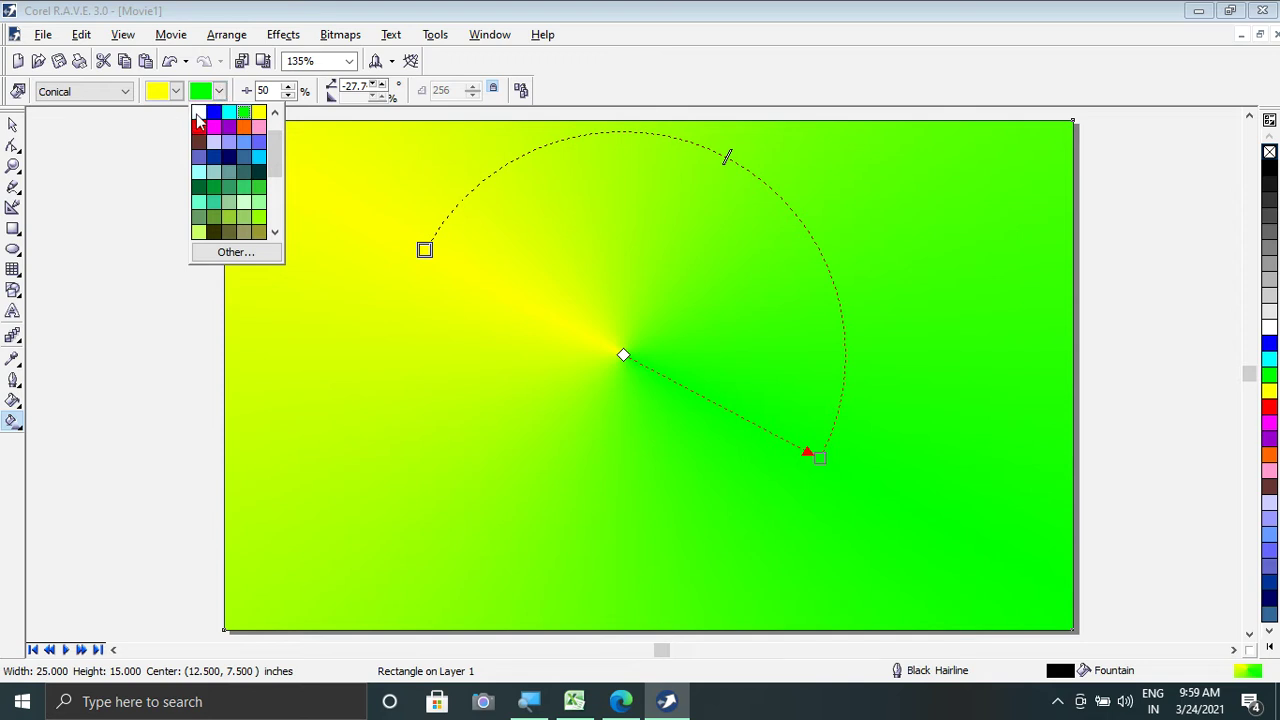
click(198, 113)
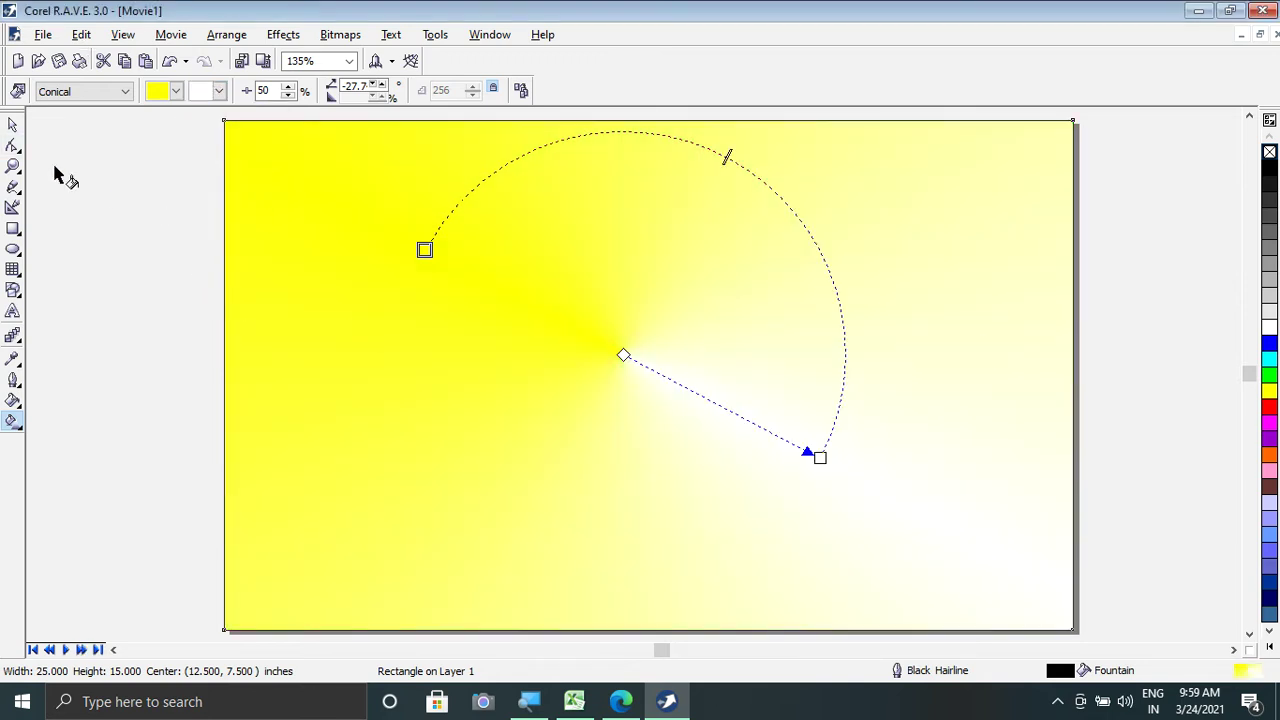
Step: Deselect the background, start a text object in the page's upper-left area, and set its font size to 48
click(12, 124)
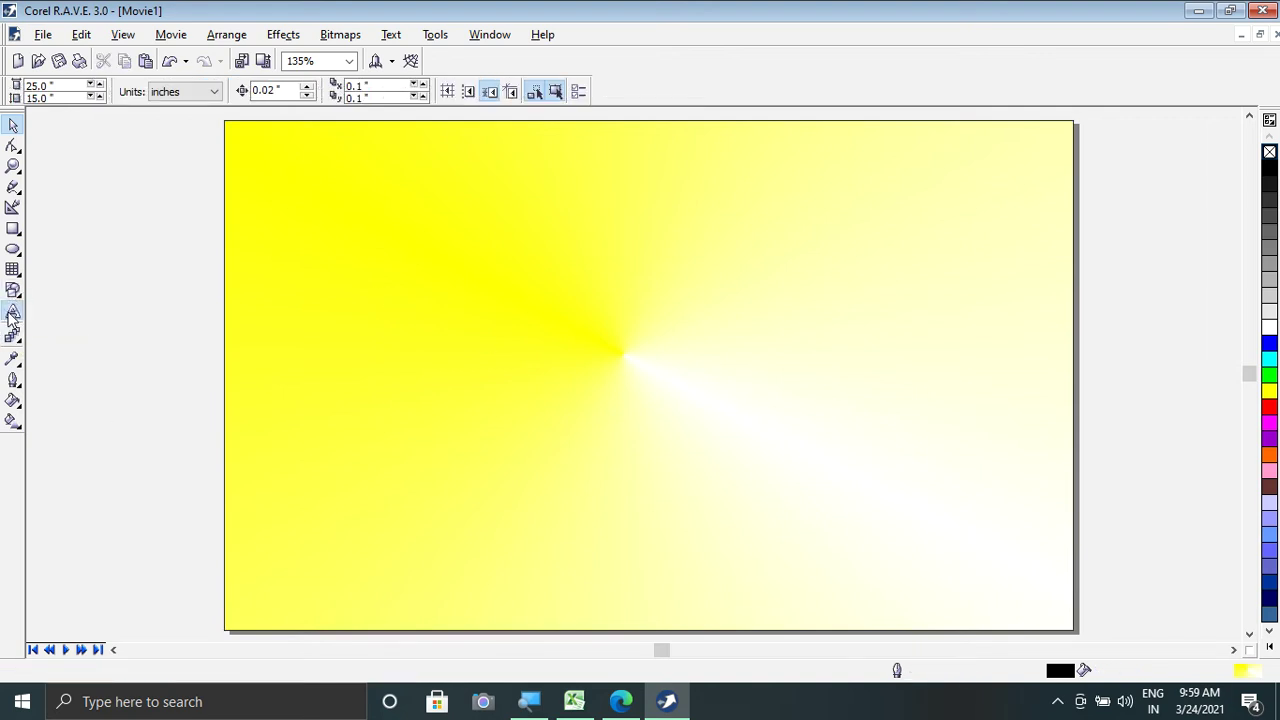
key(F8)
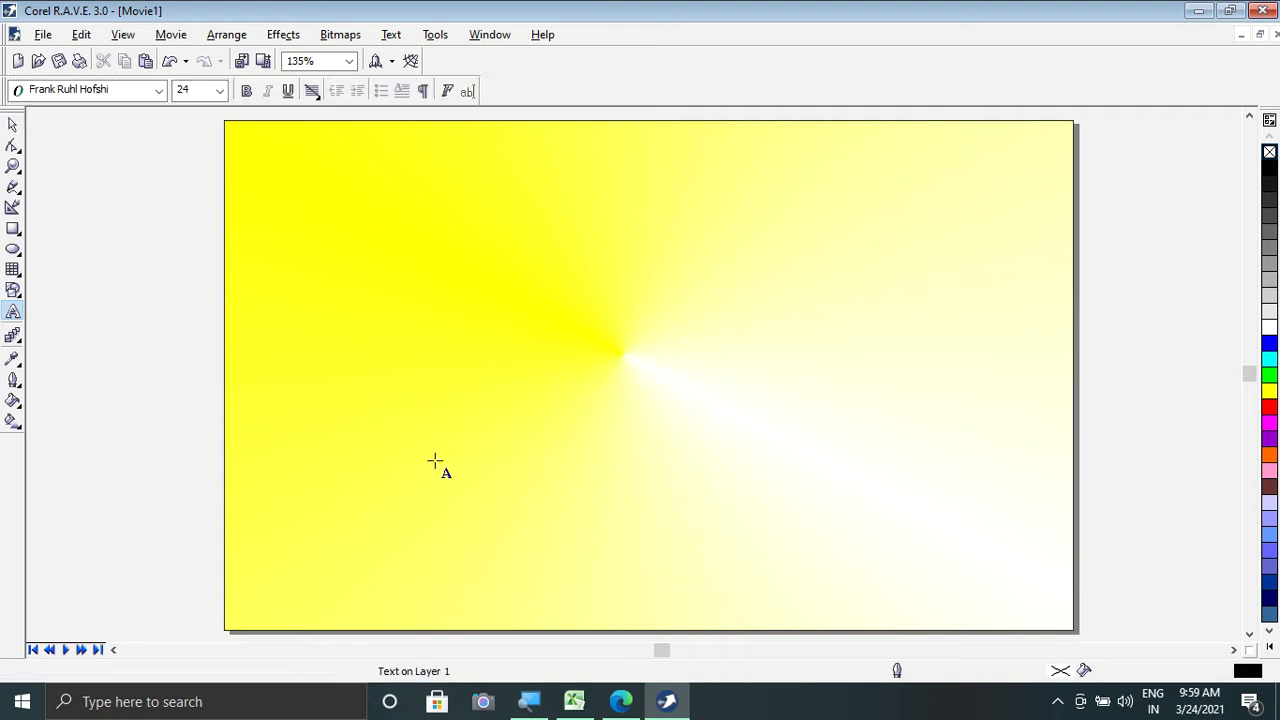
click(219, 90)
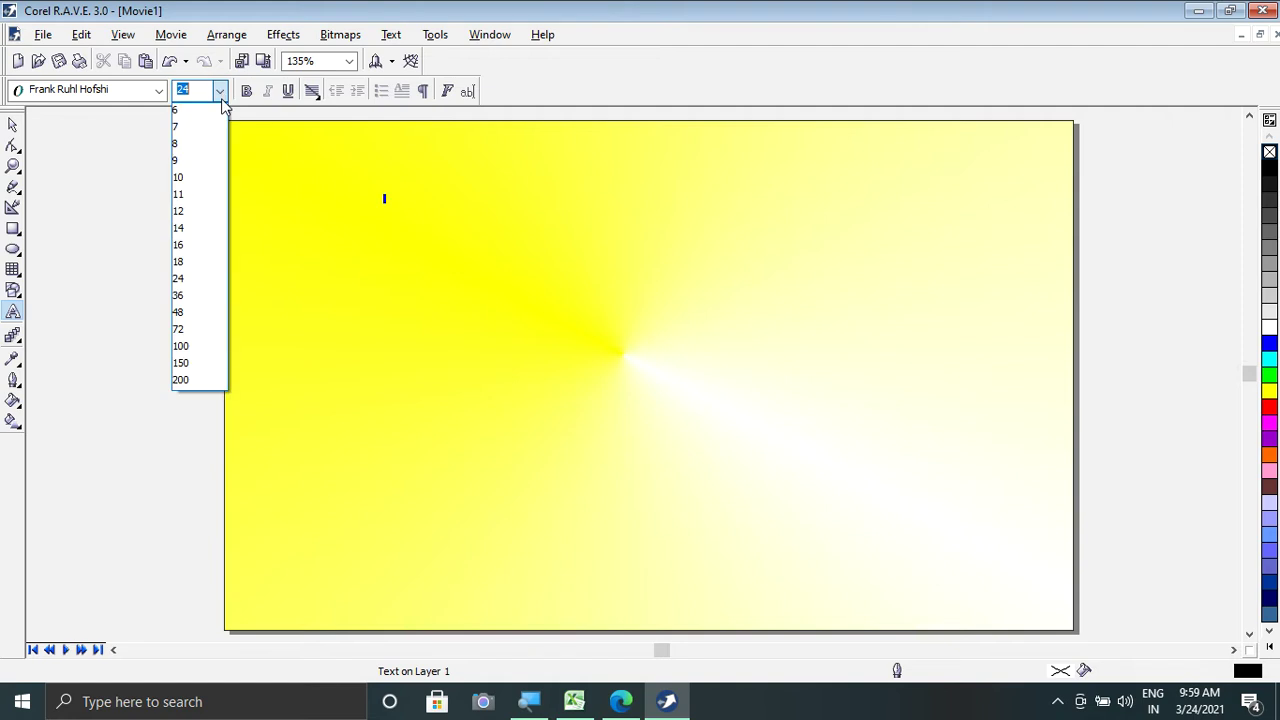
click(178, 312)
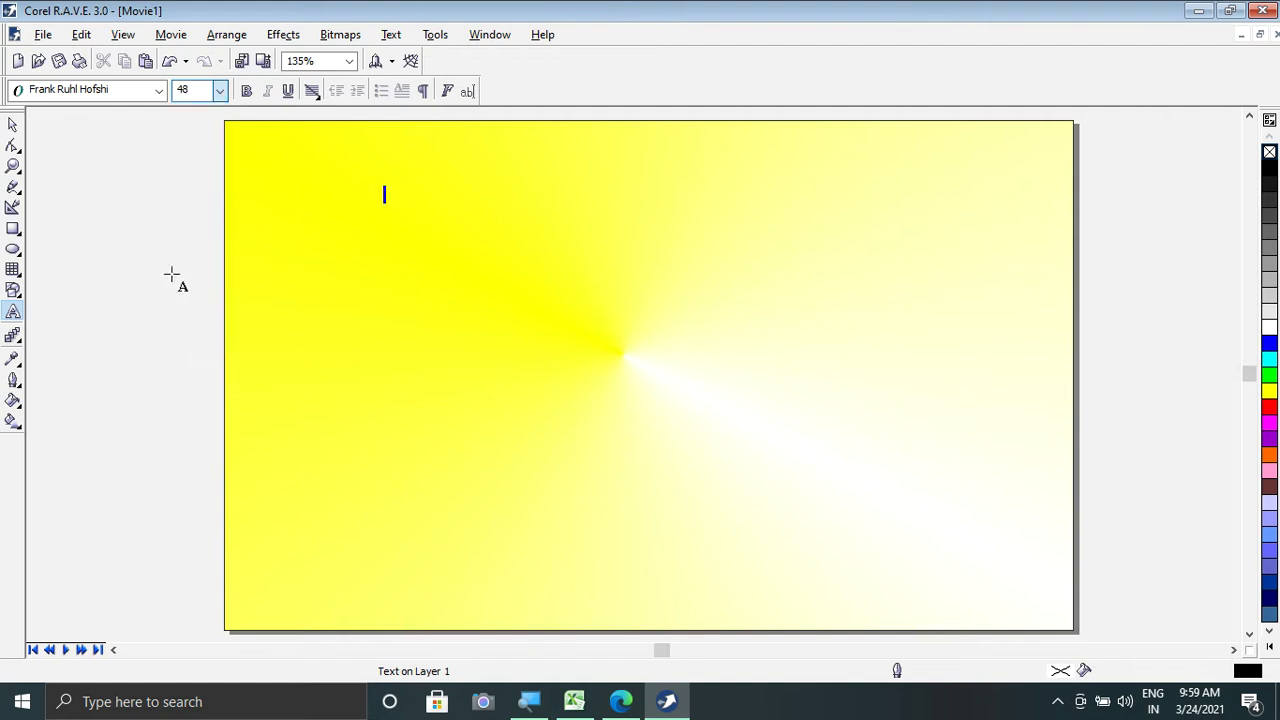
Step: Set the new text object's font to Arial Black
click(158, 90)
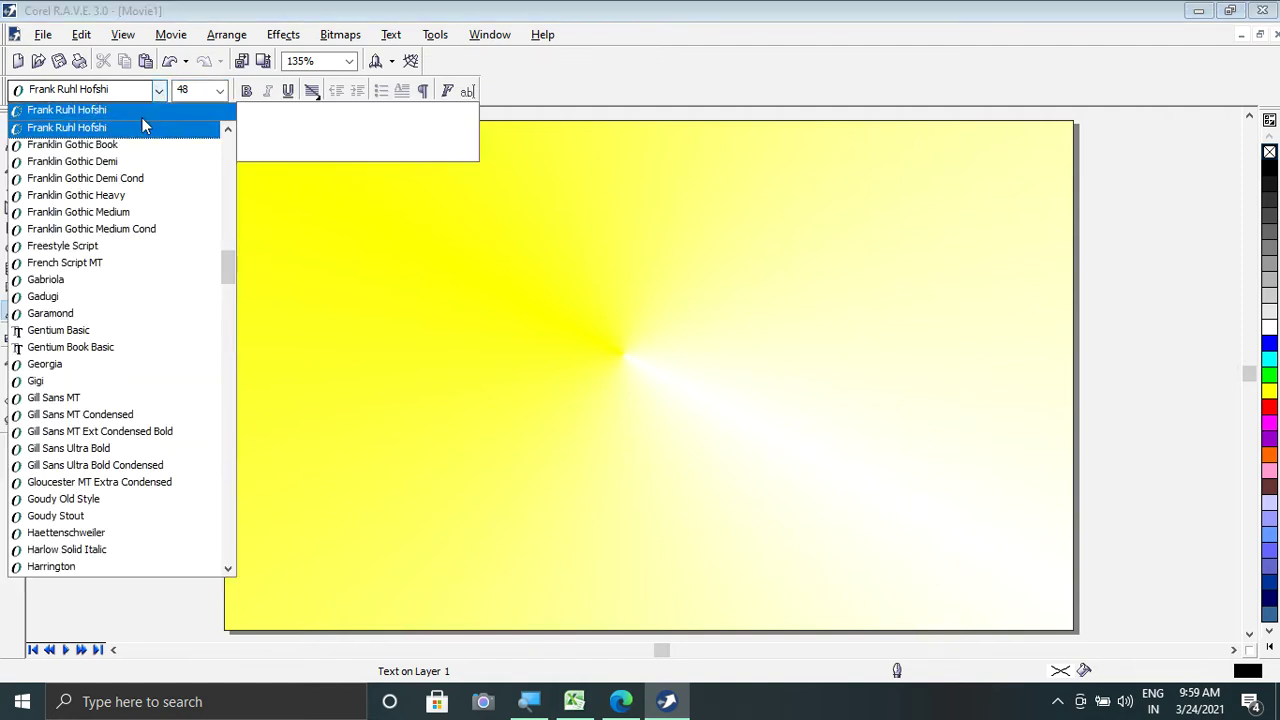
scroll(140, 240, up, 3)
scroll(140, 240, up, 15)
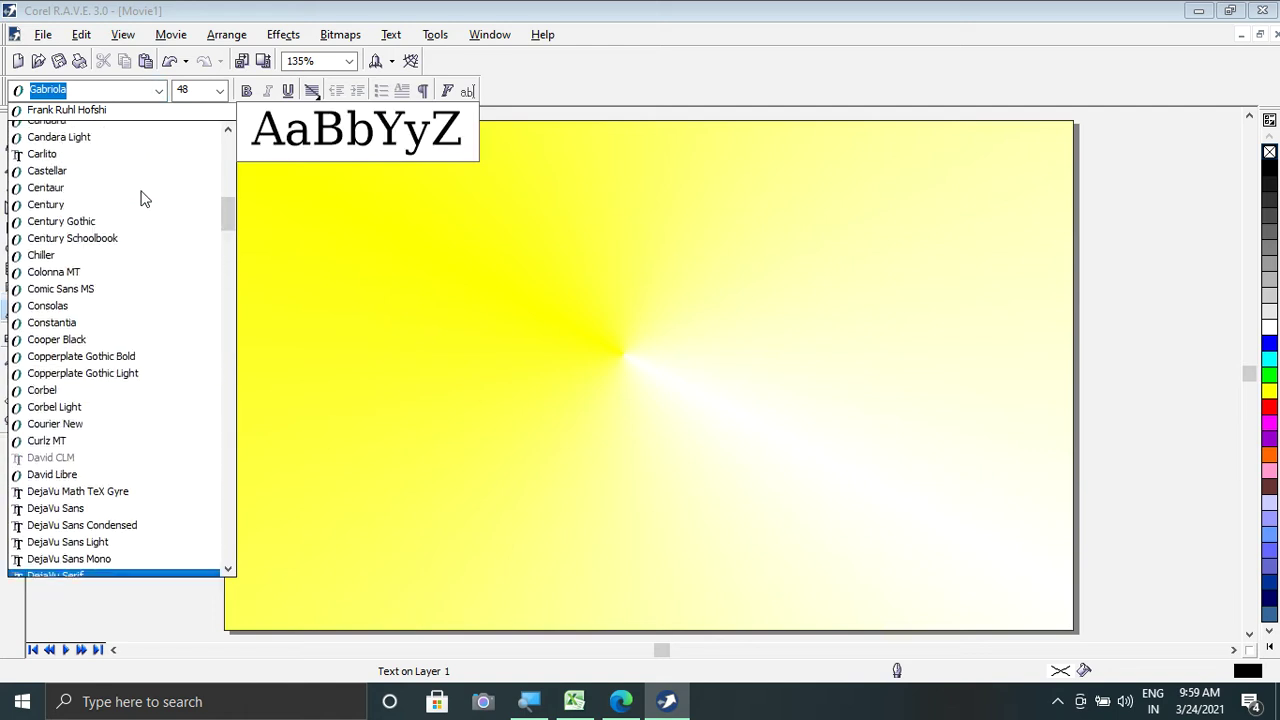
scroll(141, 190, up, 10)
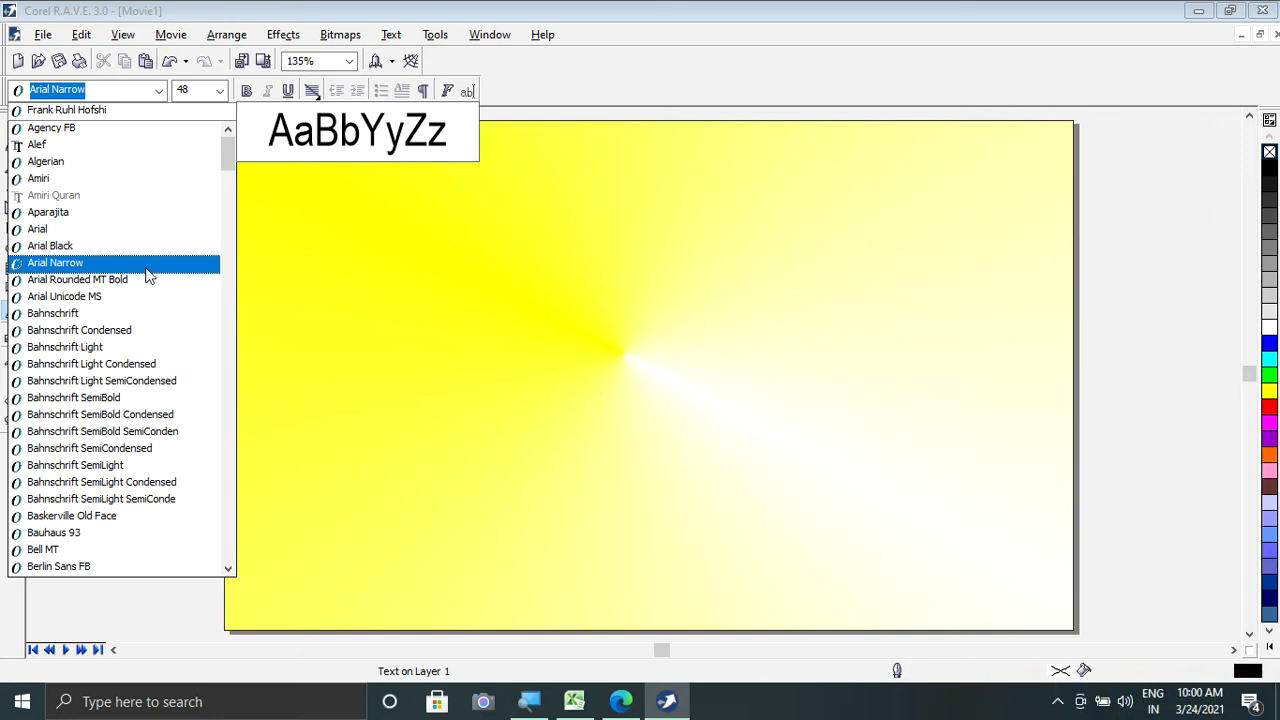
scroll(128, 282, down, 1)
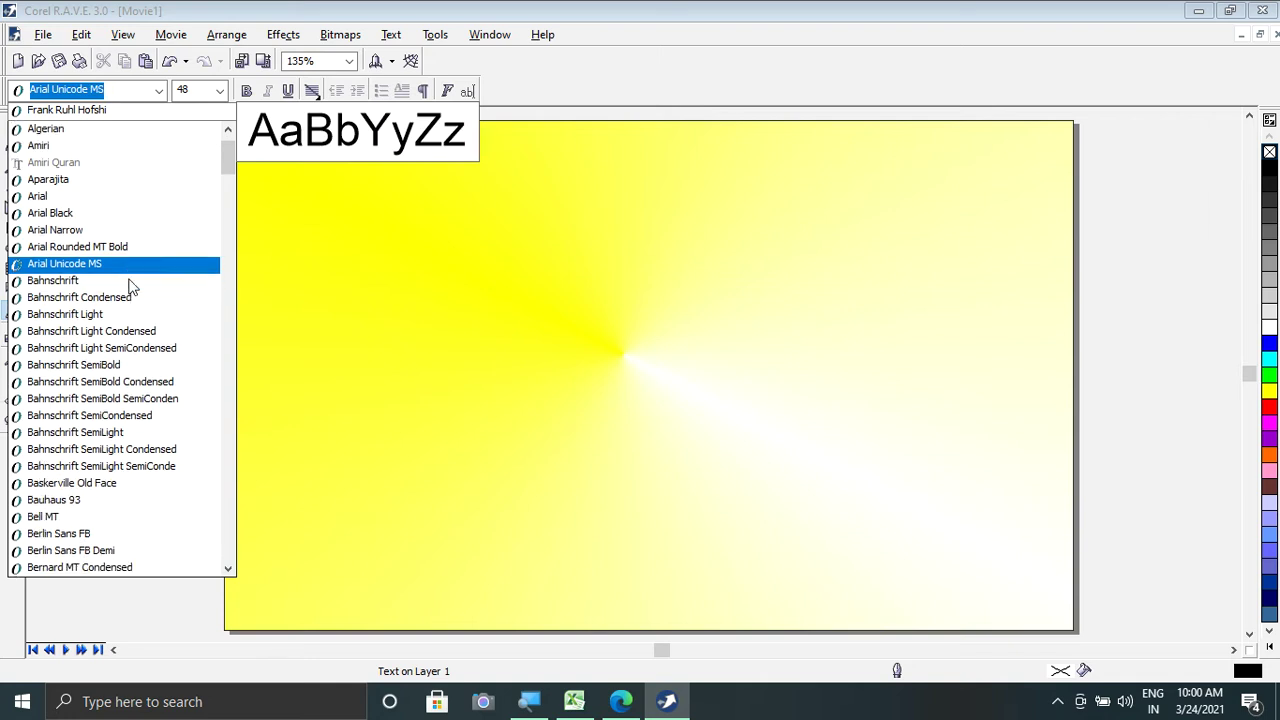
scroll(128, 282, up, 1)
click(60, 246)
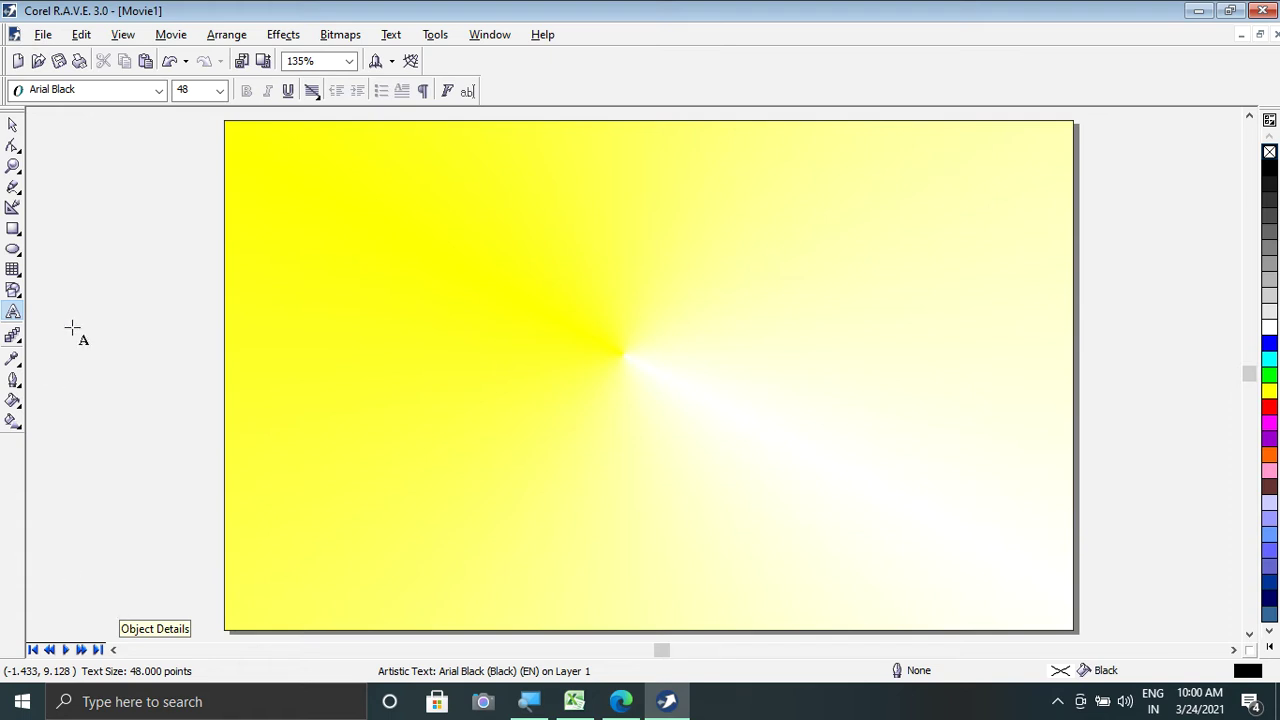
Step: Start a text object in the page's upper-left corner area and set its font to Kruti Dev 011
click(104, 93)
click(224, 151)
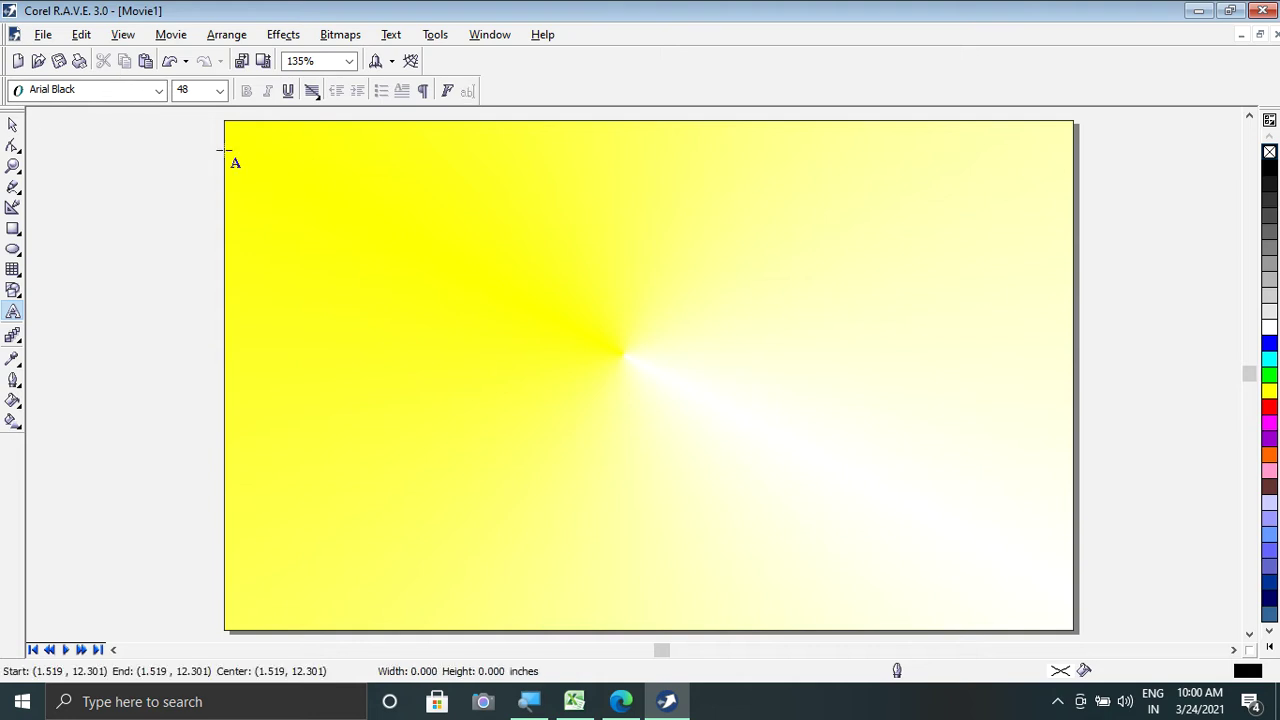
click(309, 240)
click(151, 91)
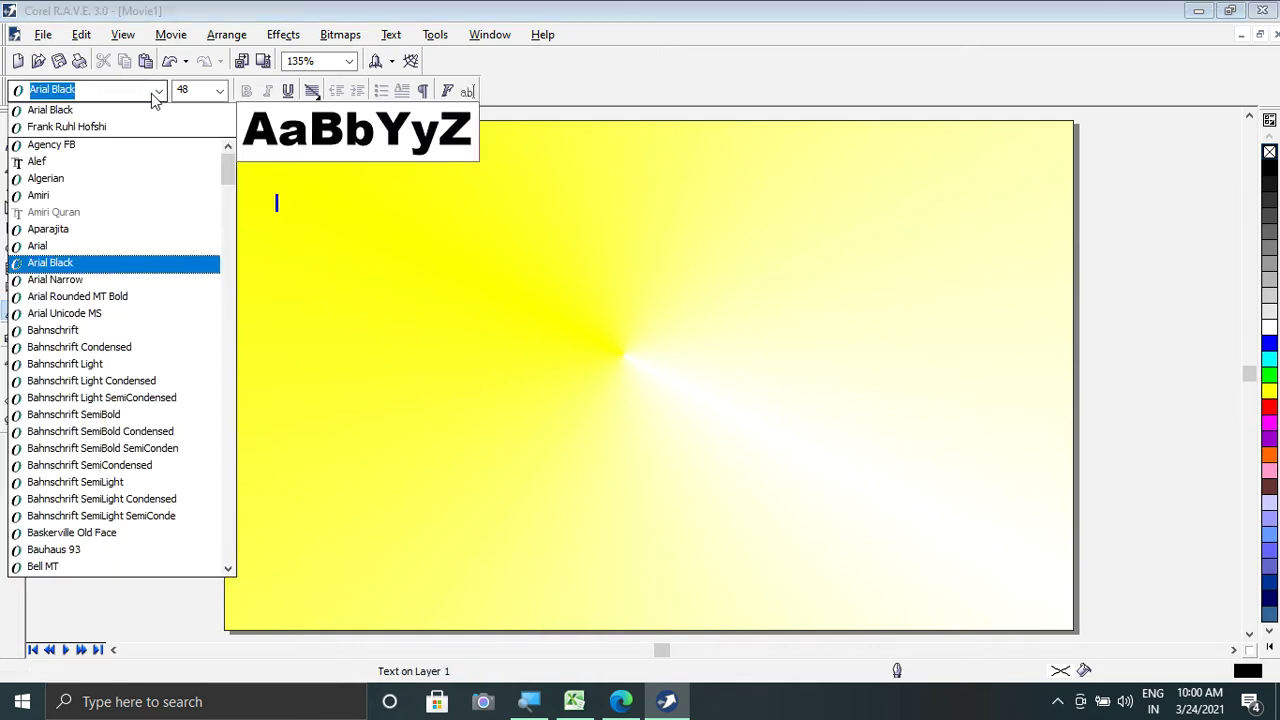
drag(228, 169, 209, 319)
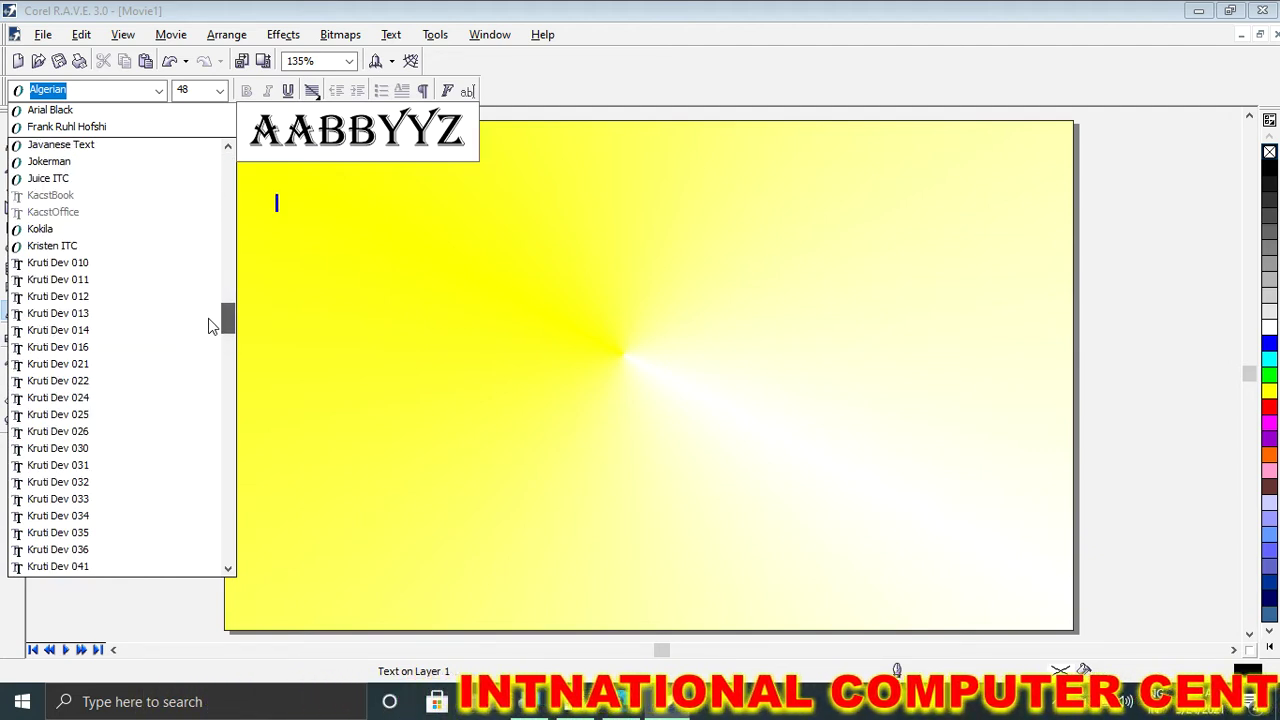
click(77, 283)
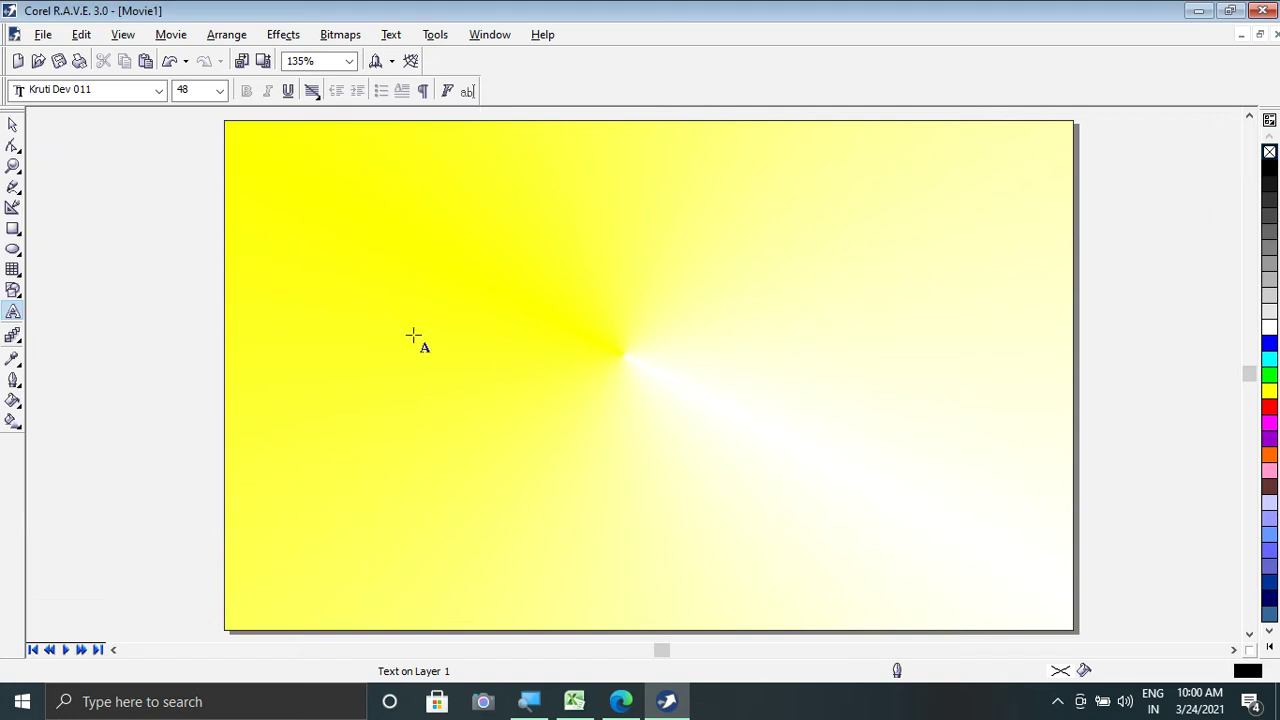
Step: Enter the Hindi text "जी0पी फुटवियर" in the text object, correcting wrong characters and closing the gap inside "फुटवियर"
click(280, 258)
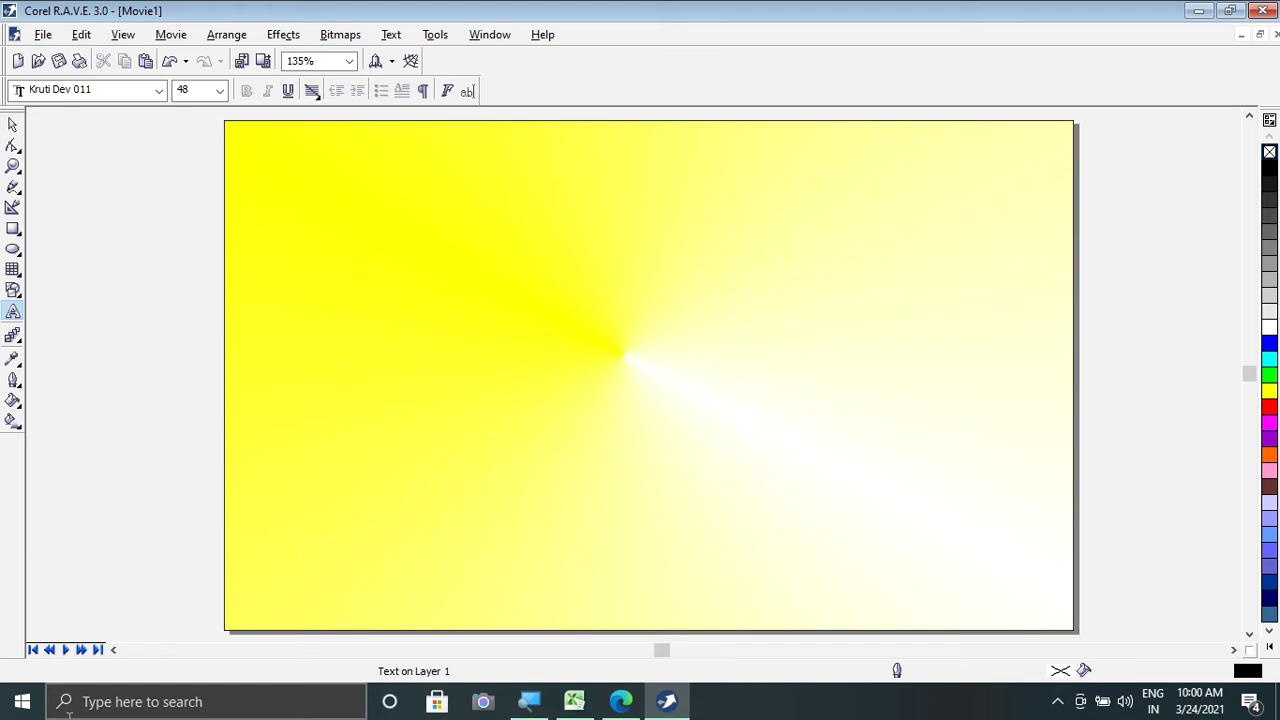
text(t)
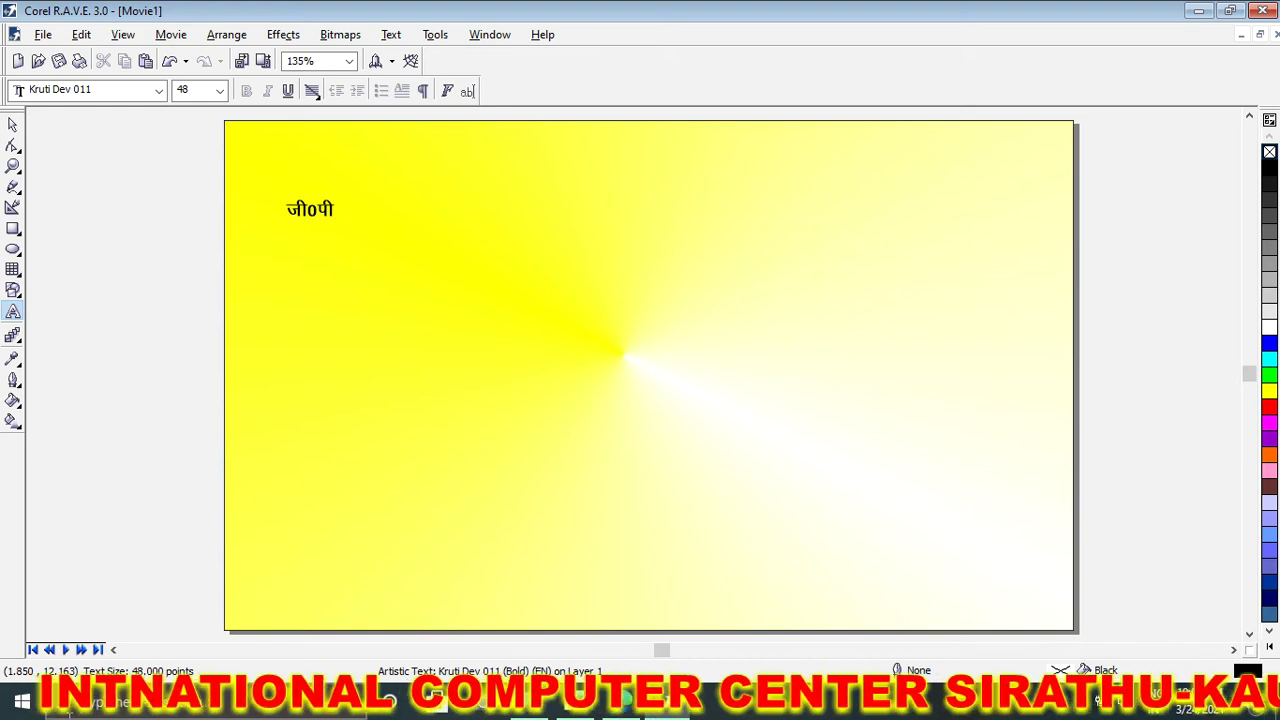
key(BackSpace)
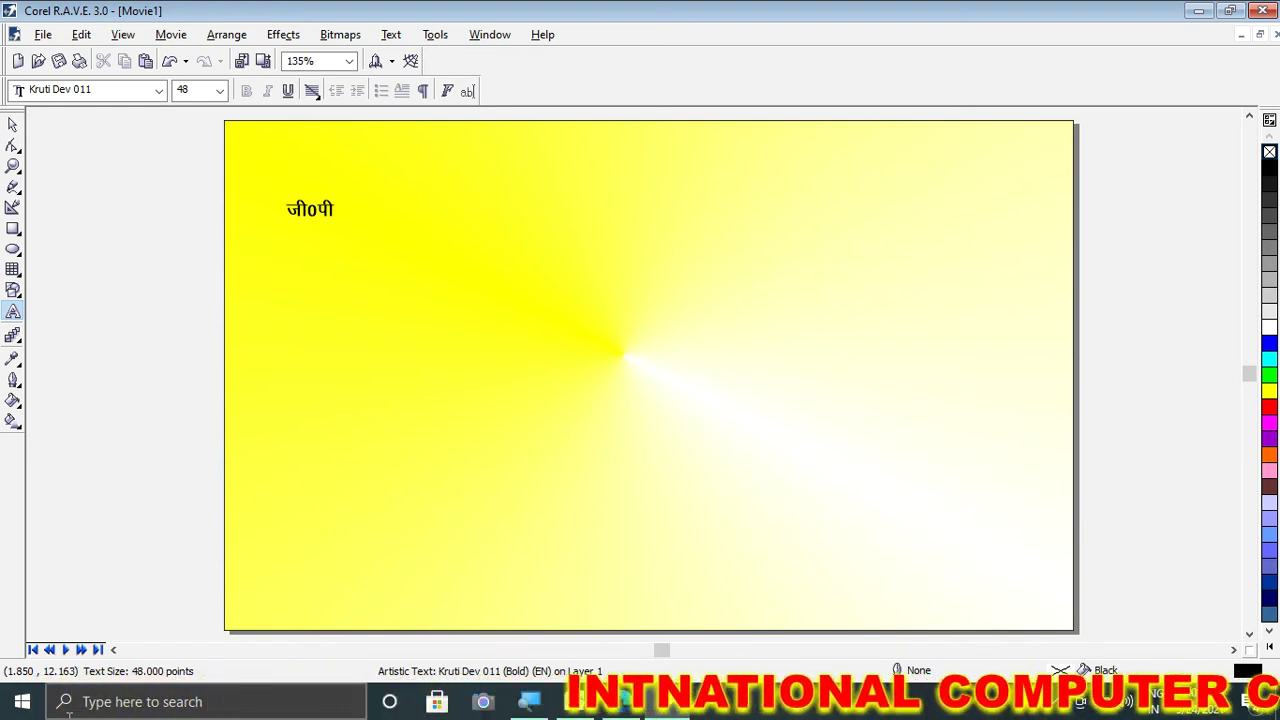
text(s)
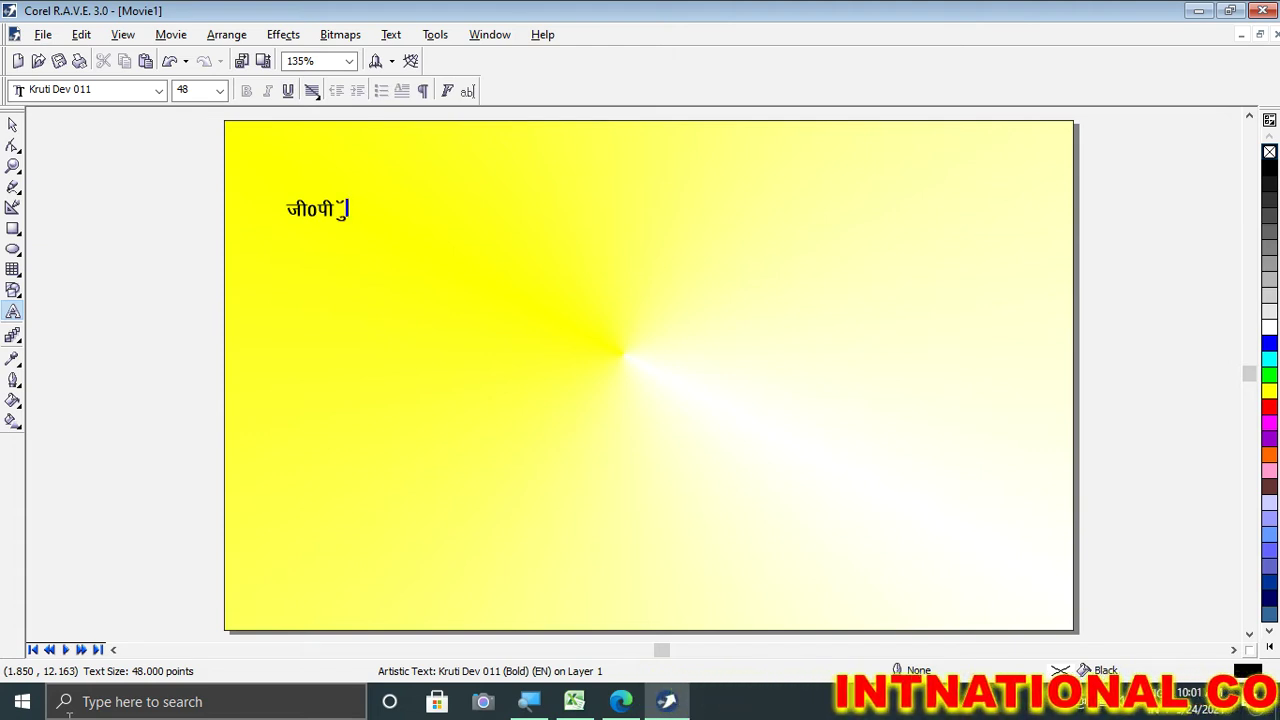
text(qe)
key(BackSpace)
key(BackSpace)
key(BackSpace)
key(BackSpace)
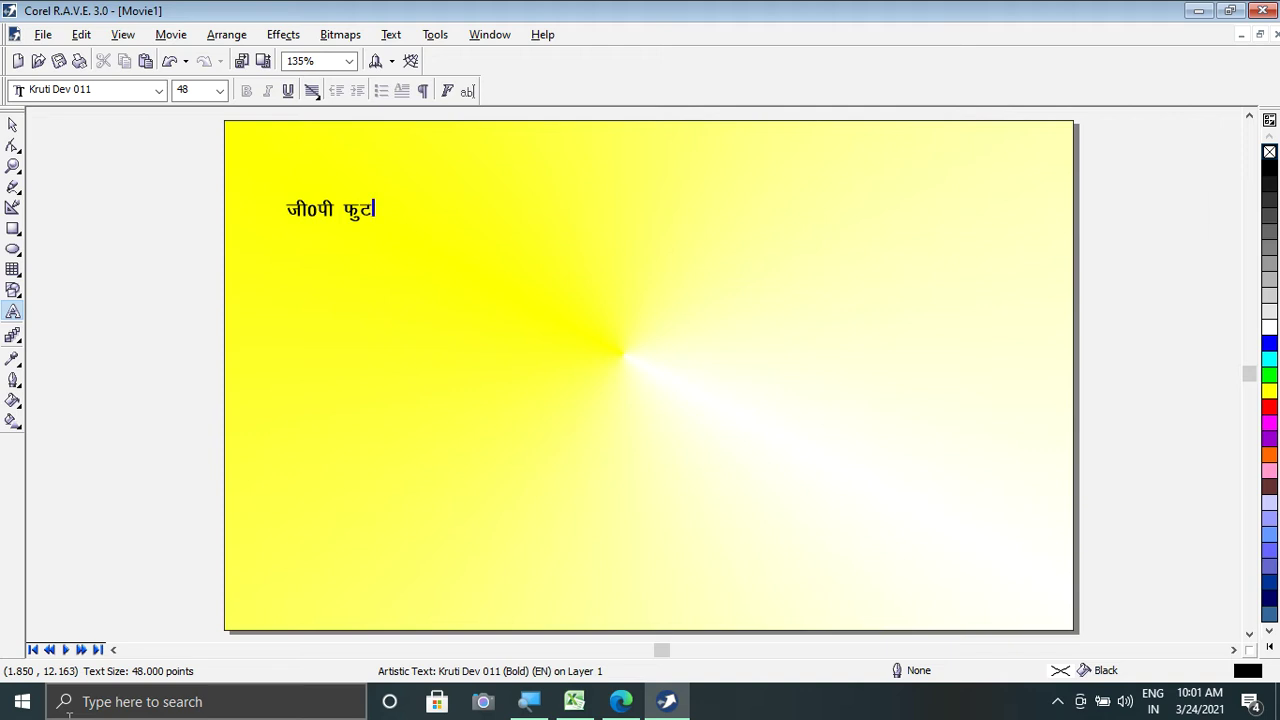
text(o;)
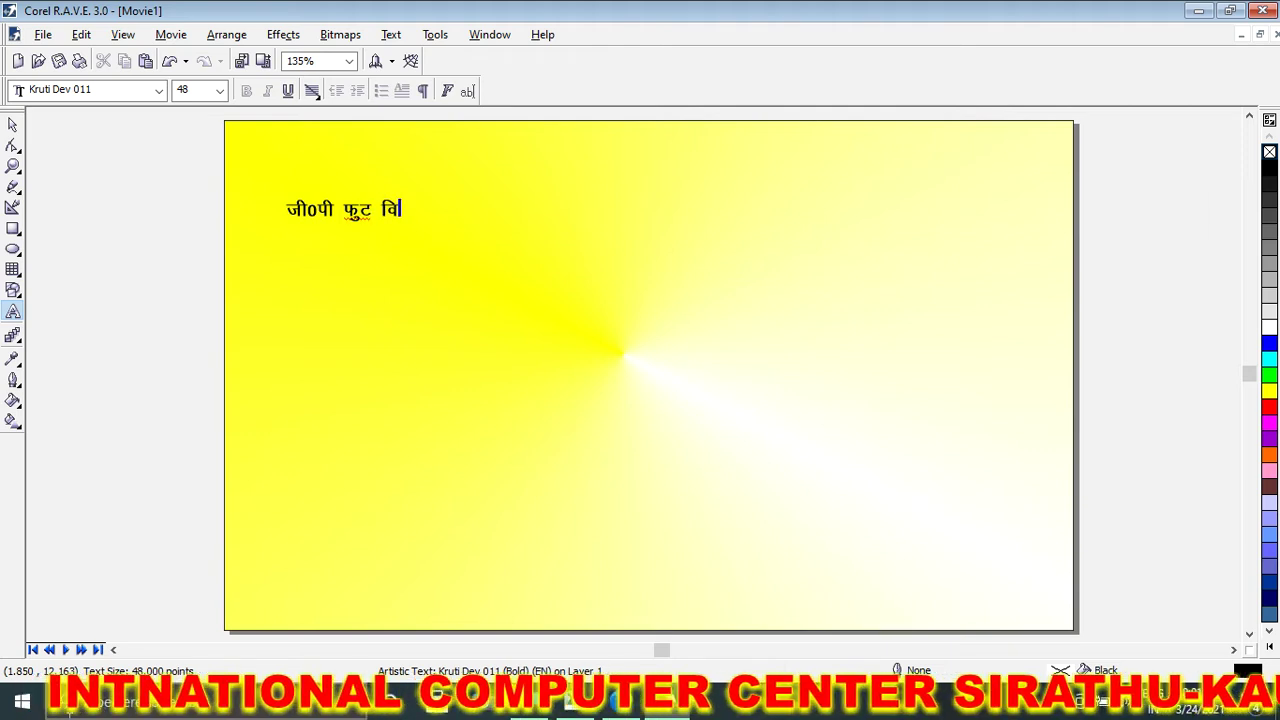
text(j)
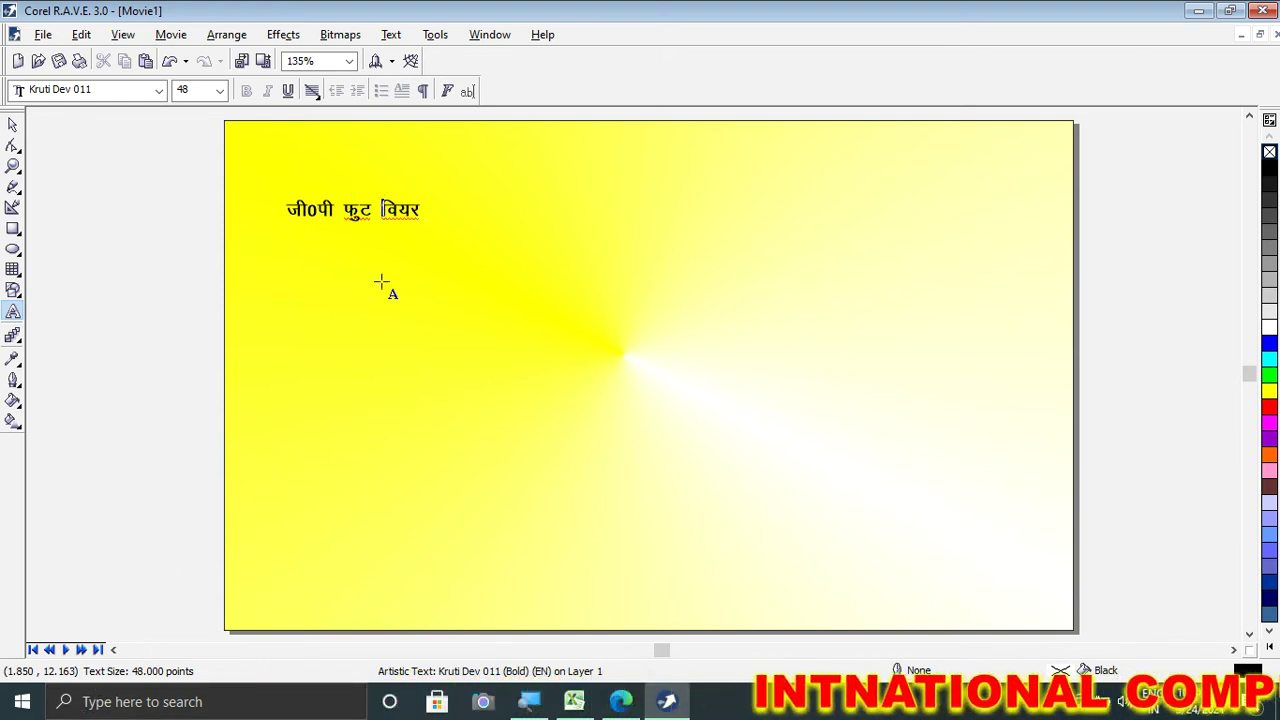
key(BackSpace)
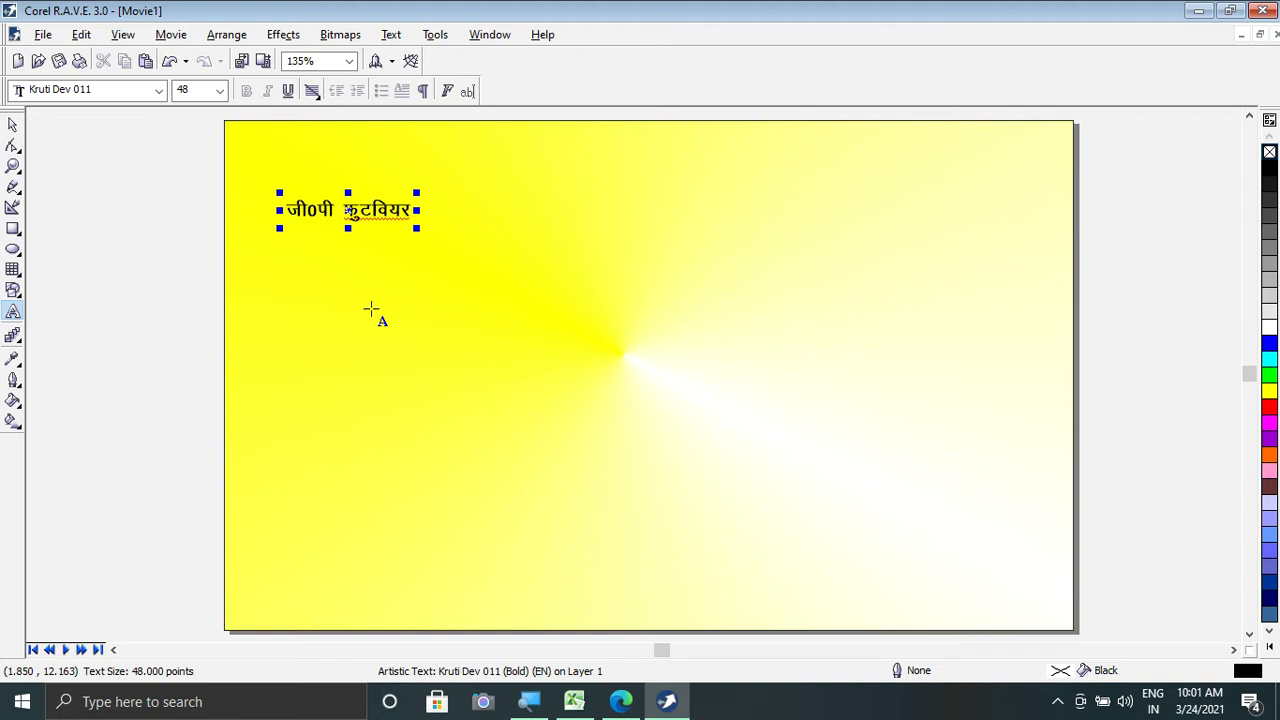
Step: Enlarge the Hindi text proportionally to about 285 points so that it spans most of the page width
double_click(415, 228)
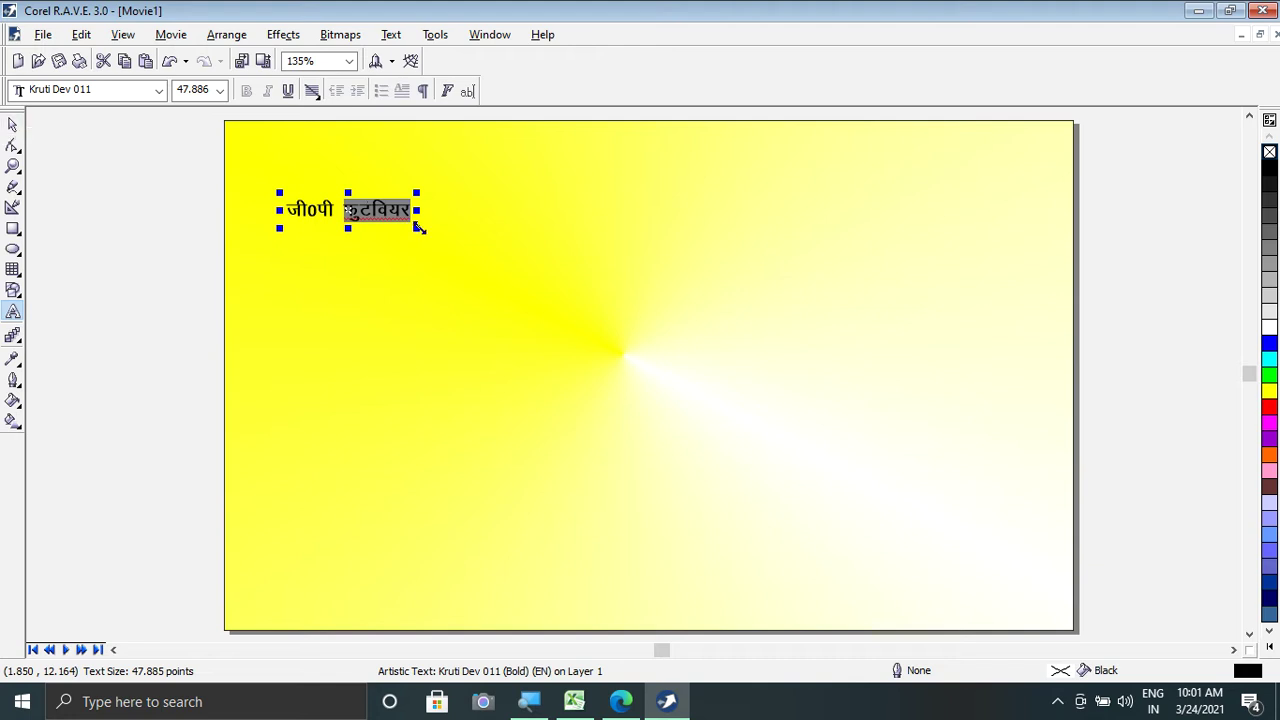
drag(421, 233, 1031, 355)
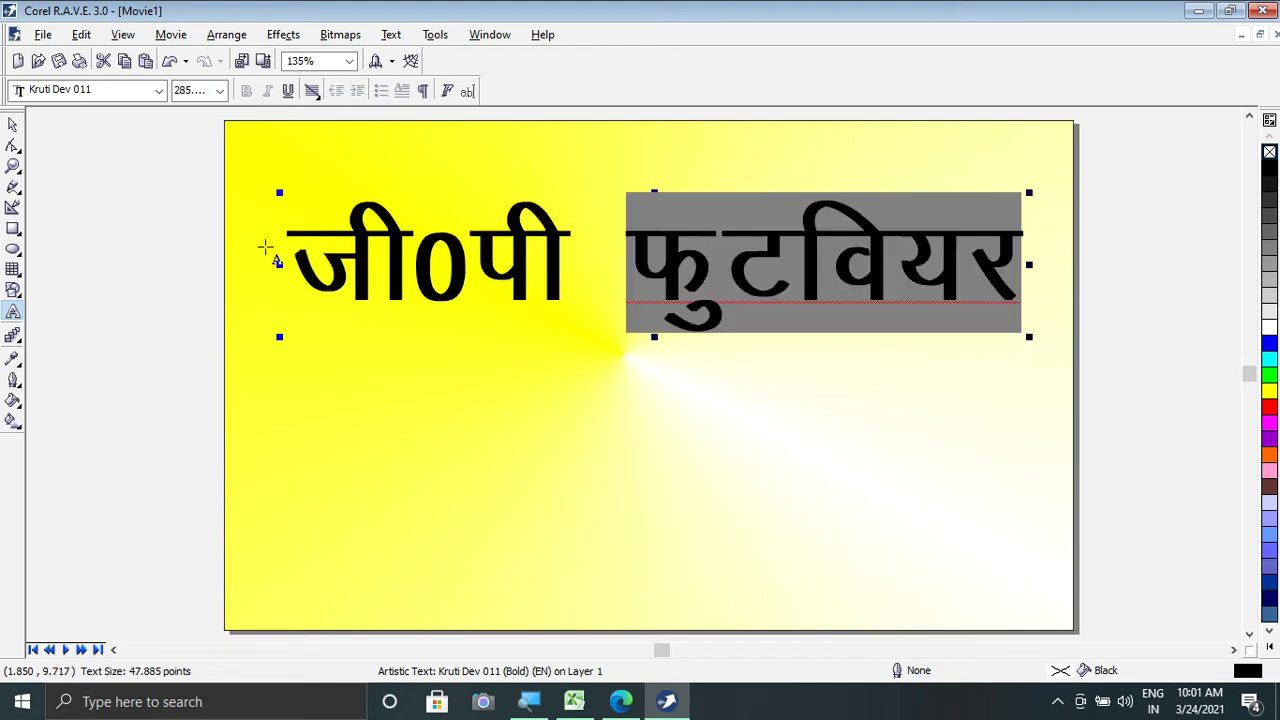
click(13, 124)
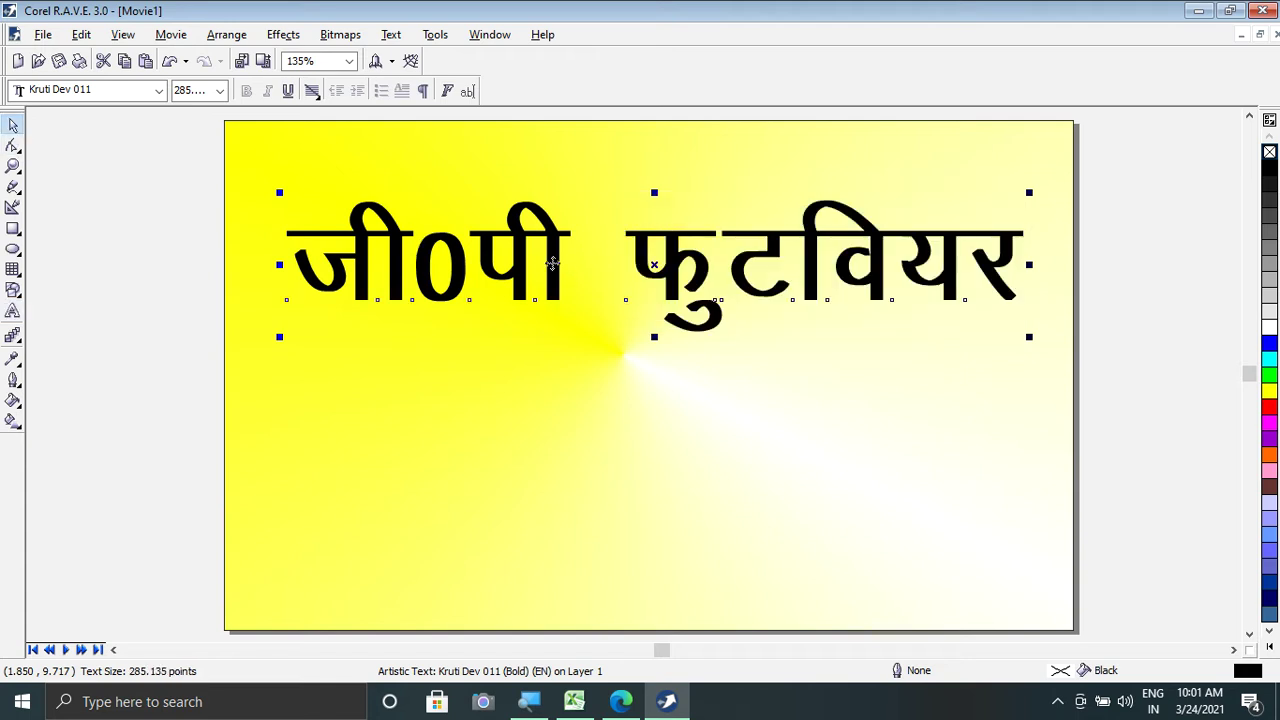
Step: Insert a "0" after "जी0पी" so that the heading reads "जी0पी0 फुटवियर"
double_click(572, 290)
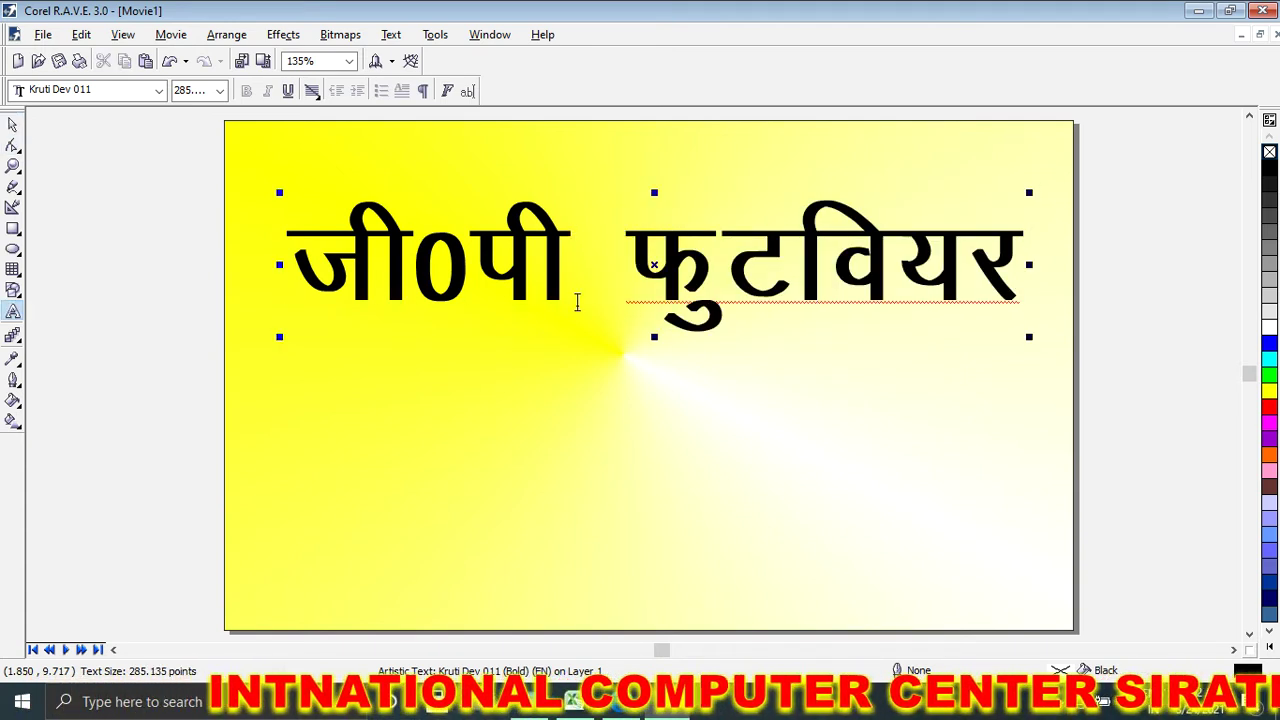
text(0)
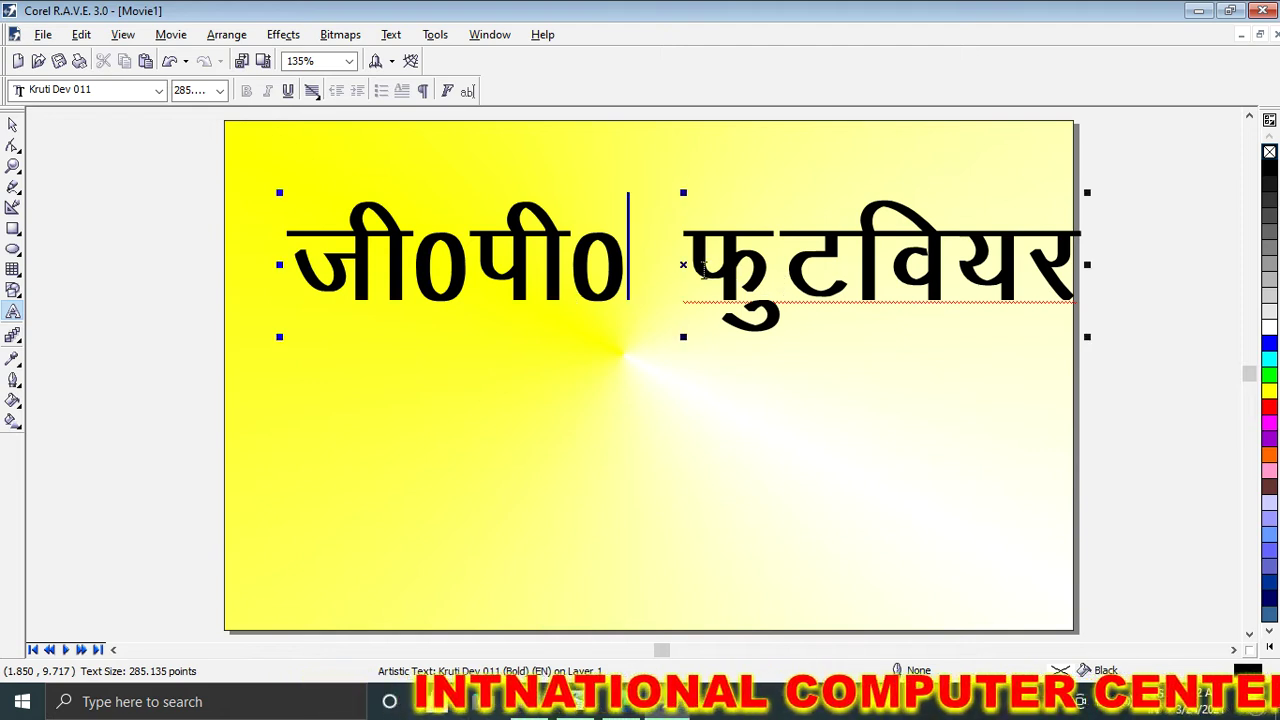
click(13, 124)
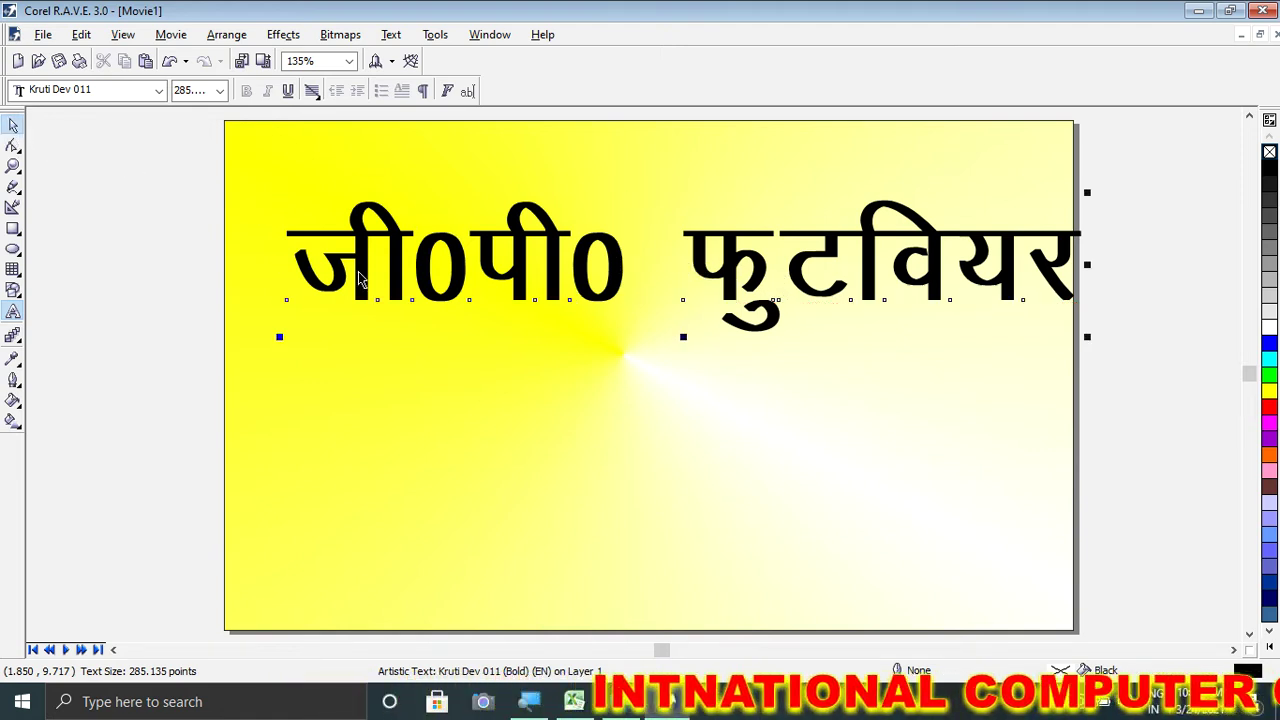
Step: Move the heading to the page's upper-left area and scale it down to about 267 points
drag(486, 262, 510, 228)
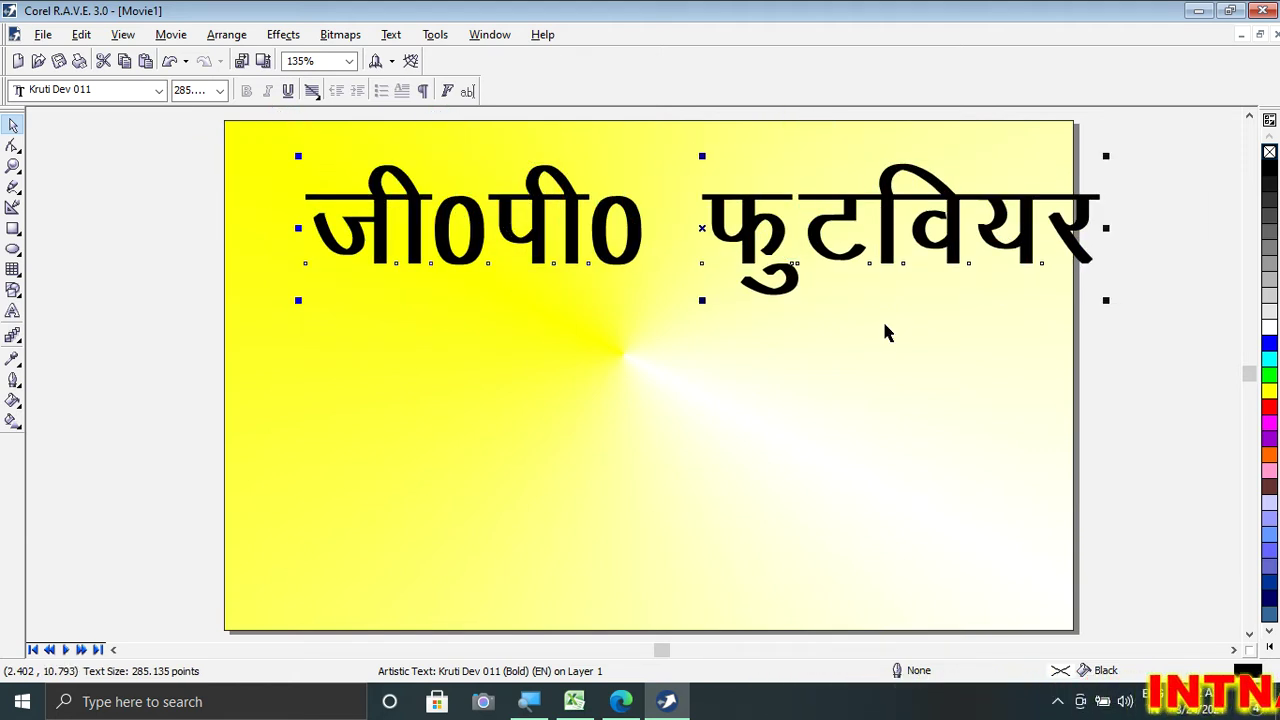
key(Left)
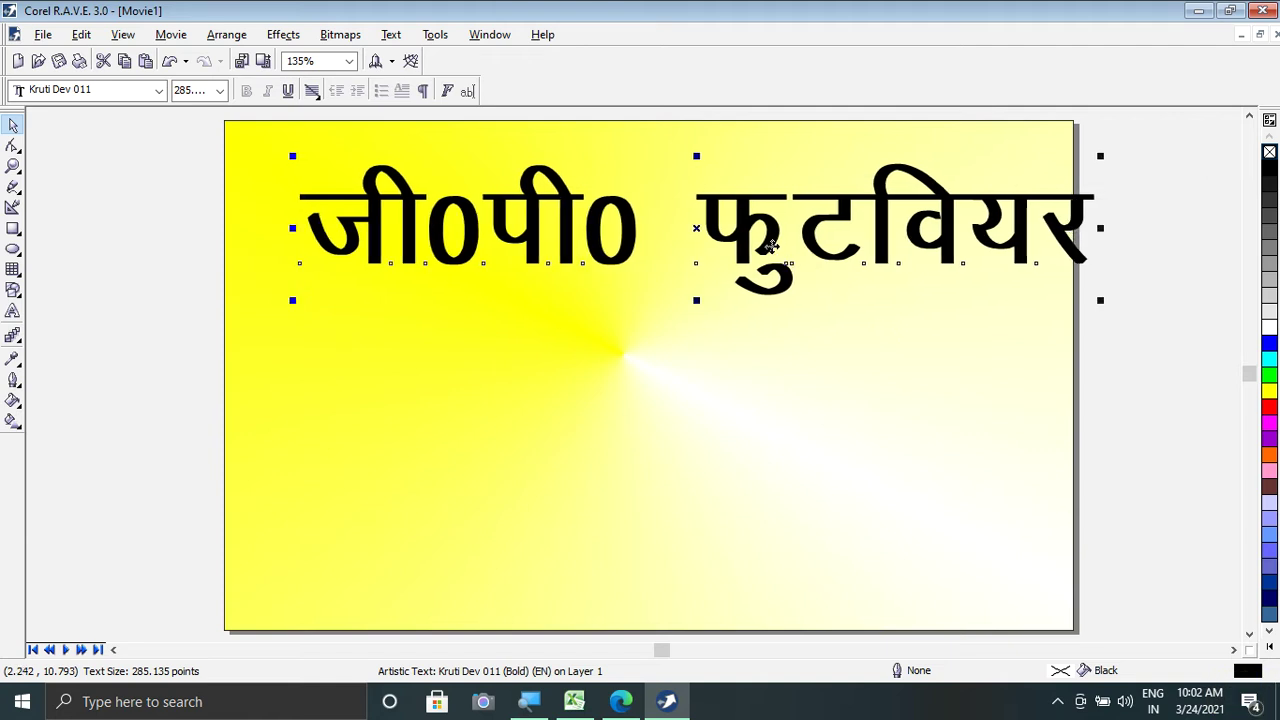
drag(770, 245, 714, 226)
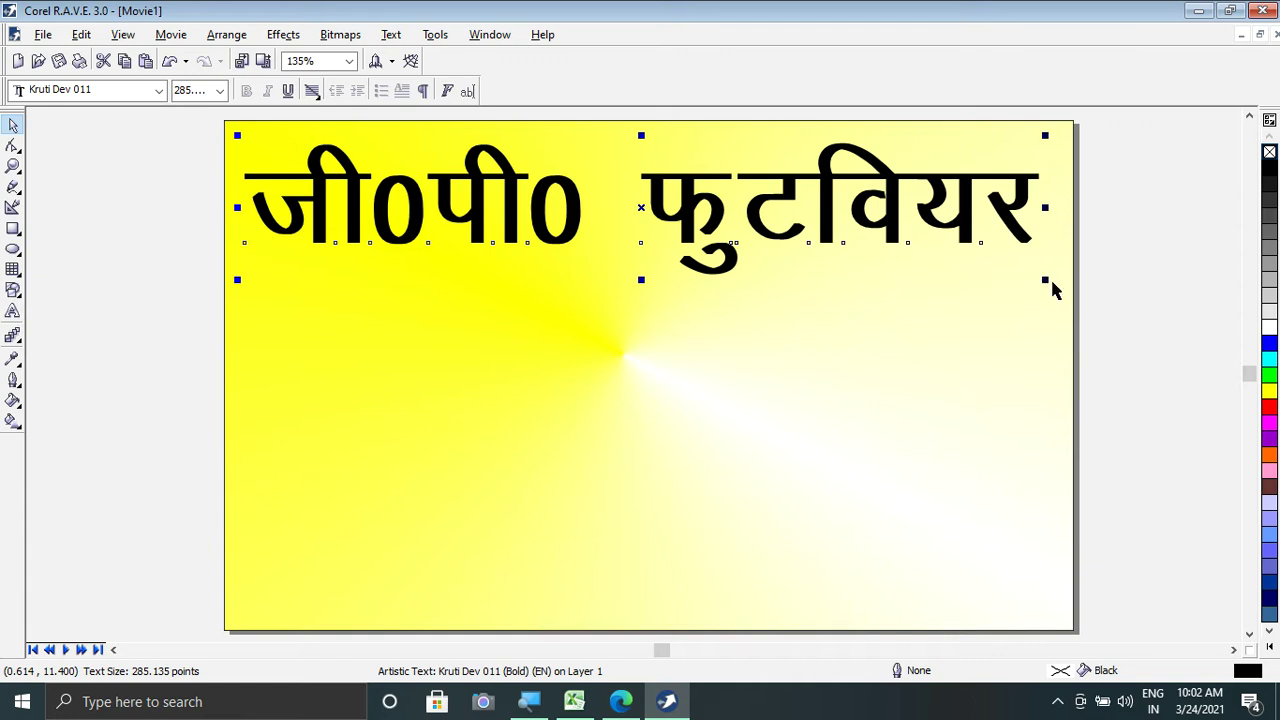
drag(1047, 282, 1022, 262)
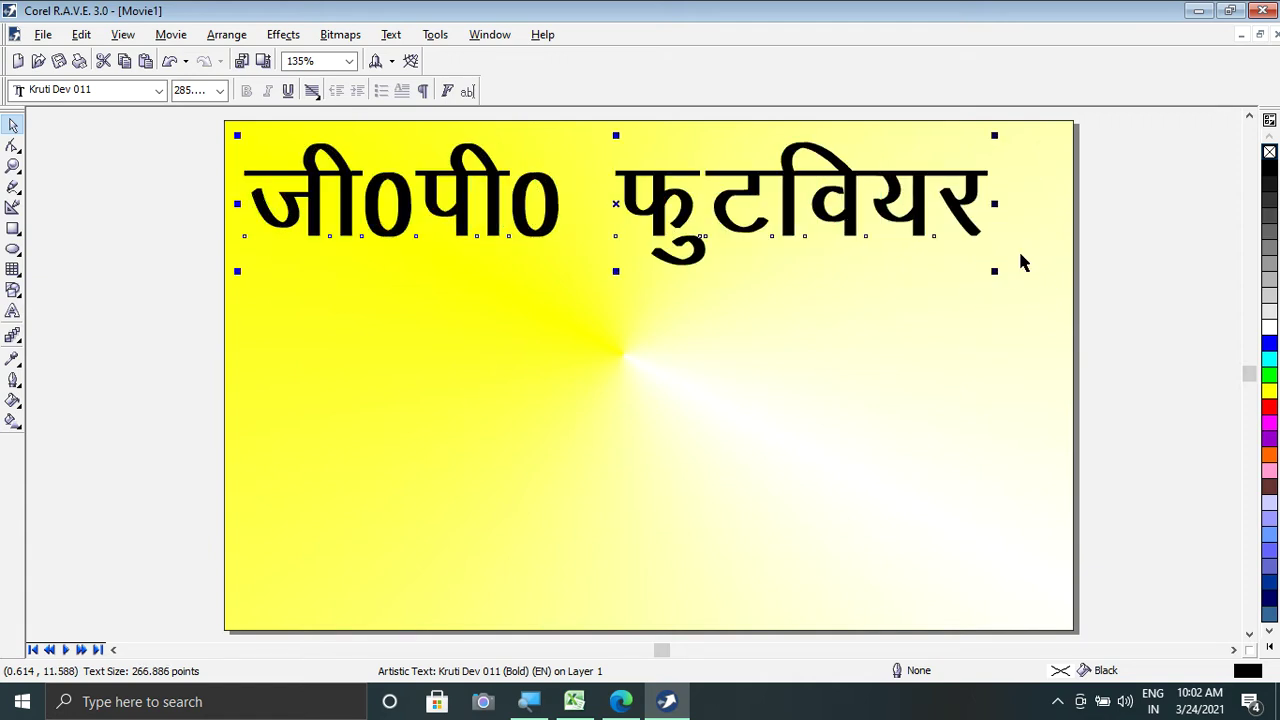
Step: Nudge the heading right and up to just below the page's top edge, at about X 1.03 and Y 12.15 inches
key(Right)
key(Right)
key(Right)
key(Right)
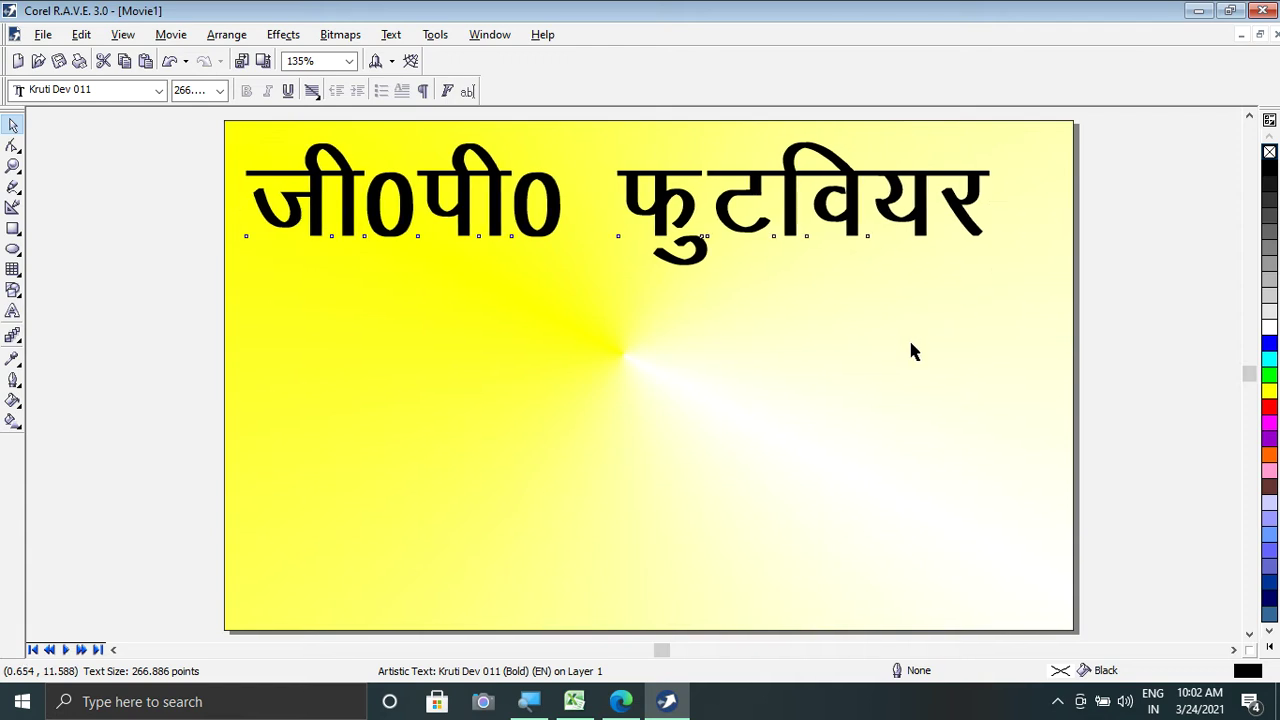
key(Up)
key(Up)
key(Up)
key(Up)
key(Up)
key(Up)
key(Up)
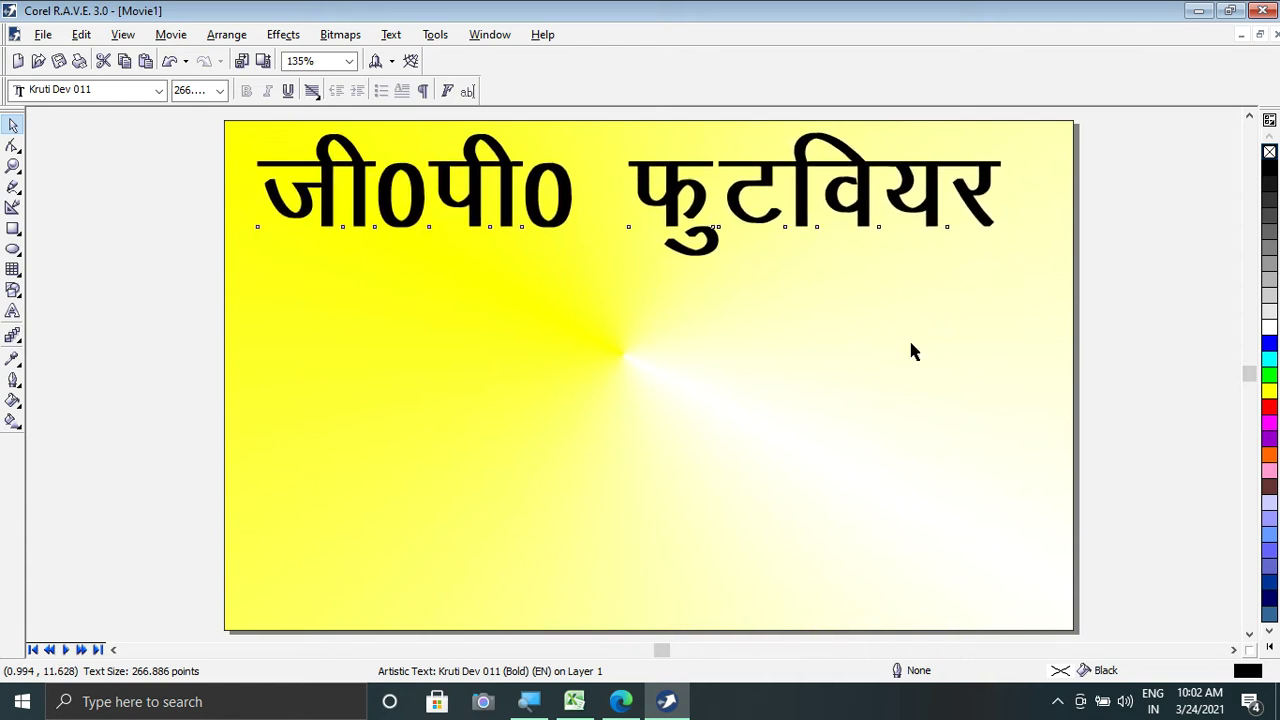
key(ctrl+Right)
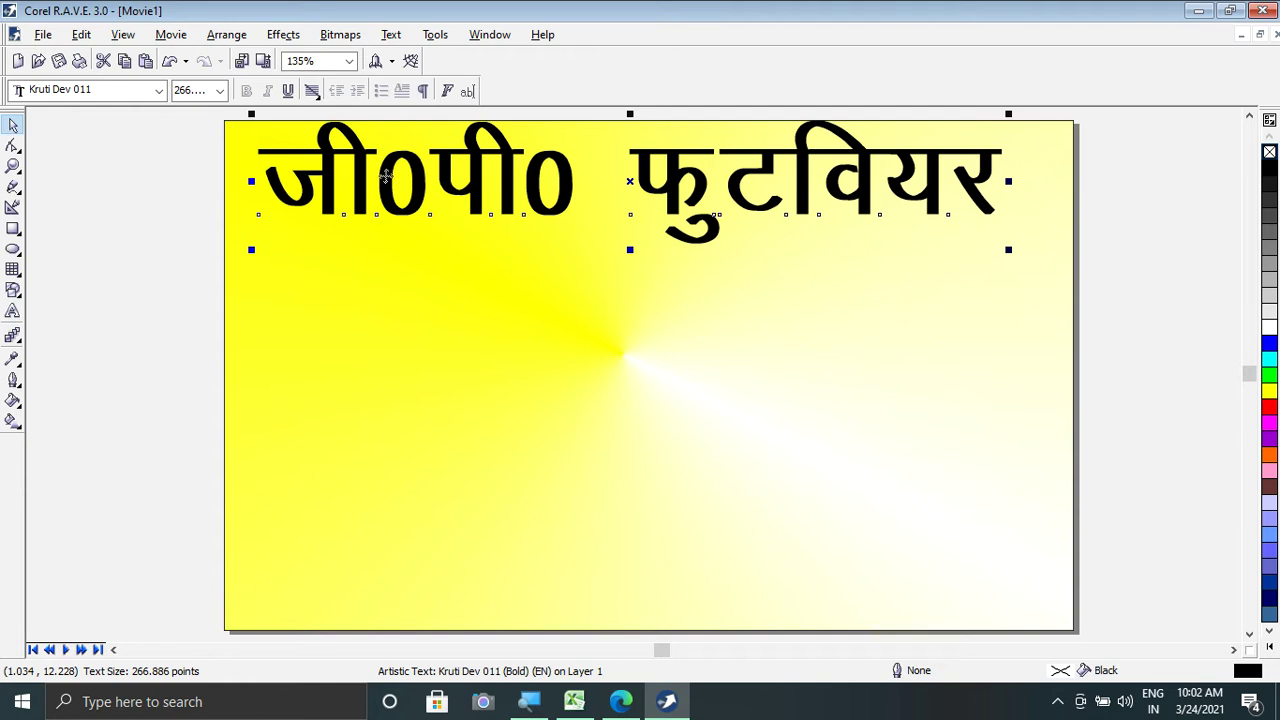
key(Down)
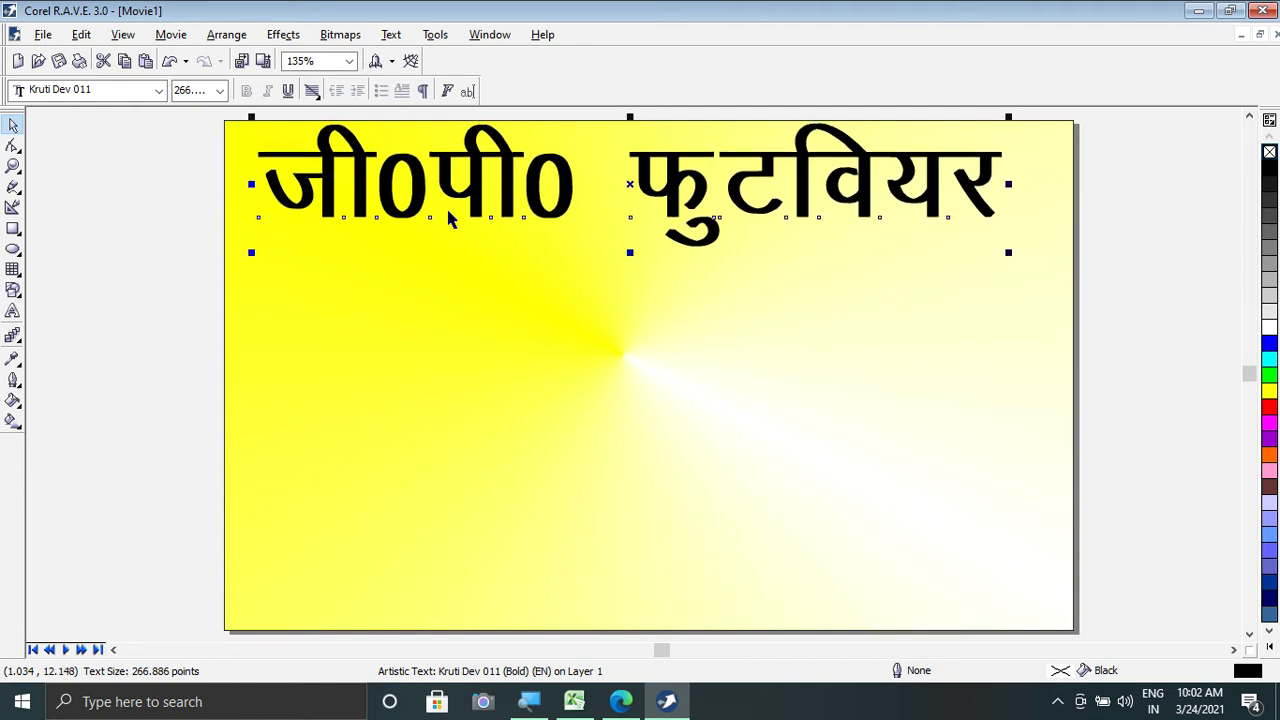
scroll(541, 133, up, 2)
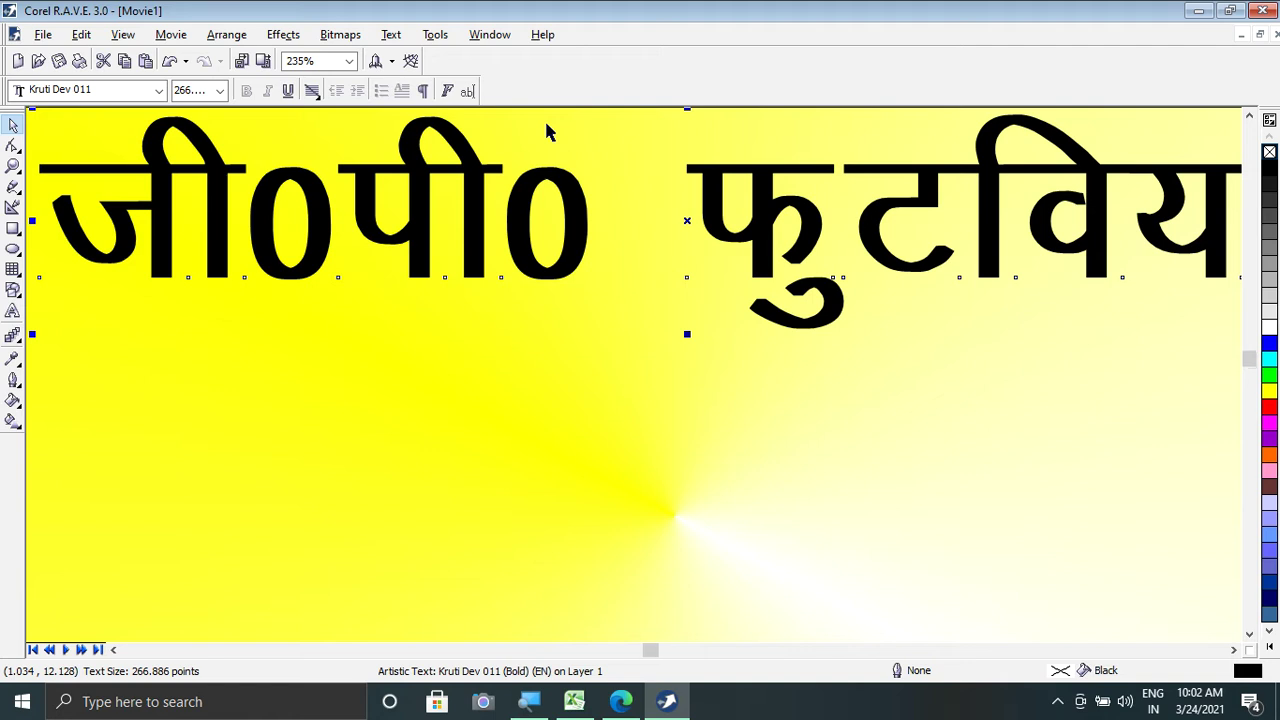
scroll(547, 133, up, 1)
scroll(547, 133, up, 1)
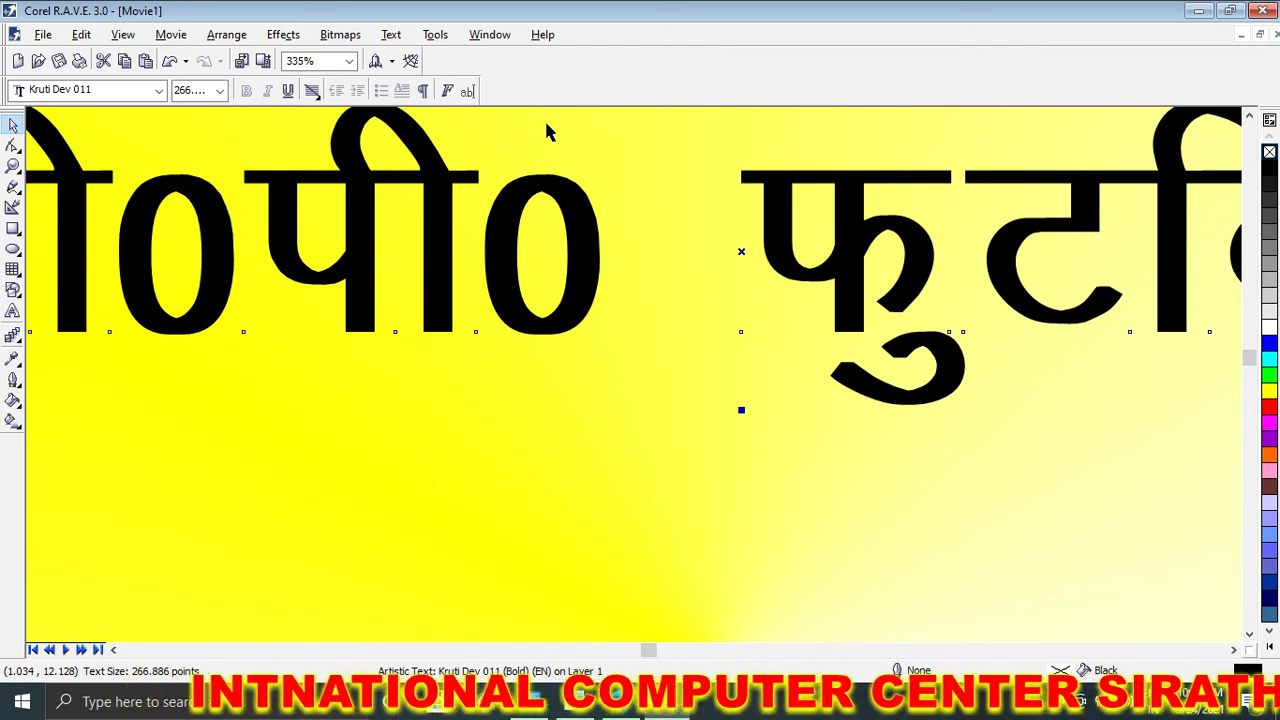
scroll(547, 133, down, 2)
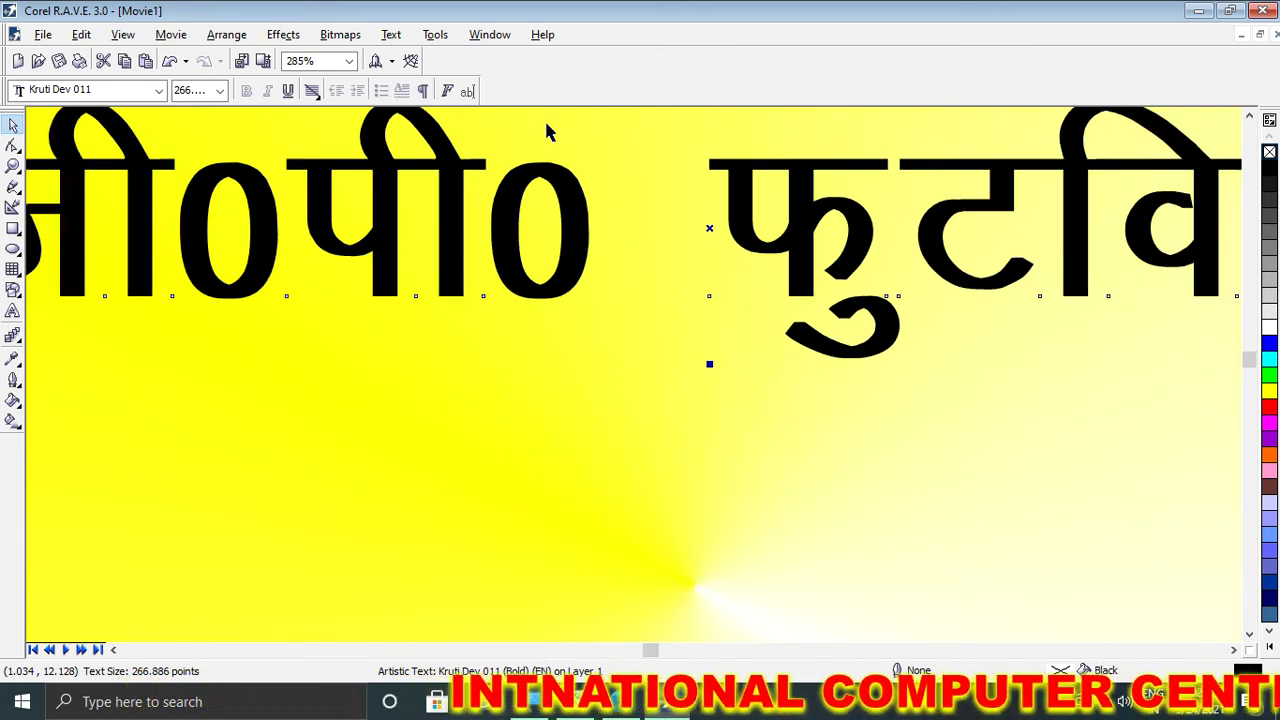
scroll(547, 130, down, 2)
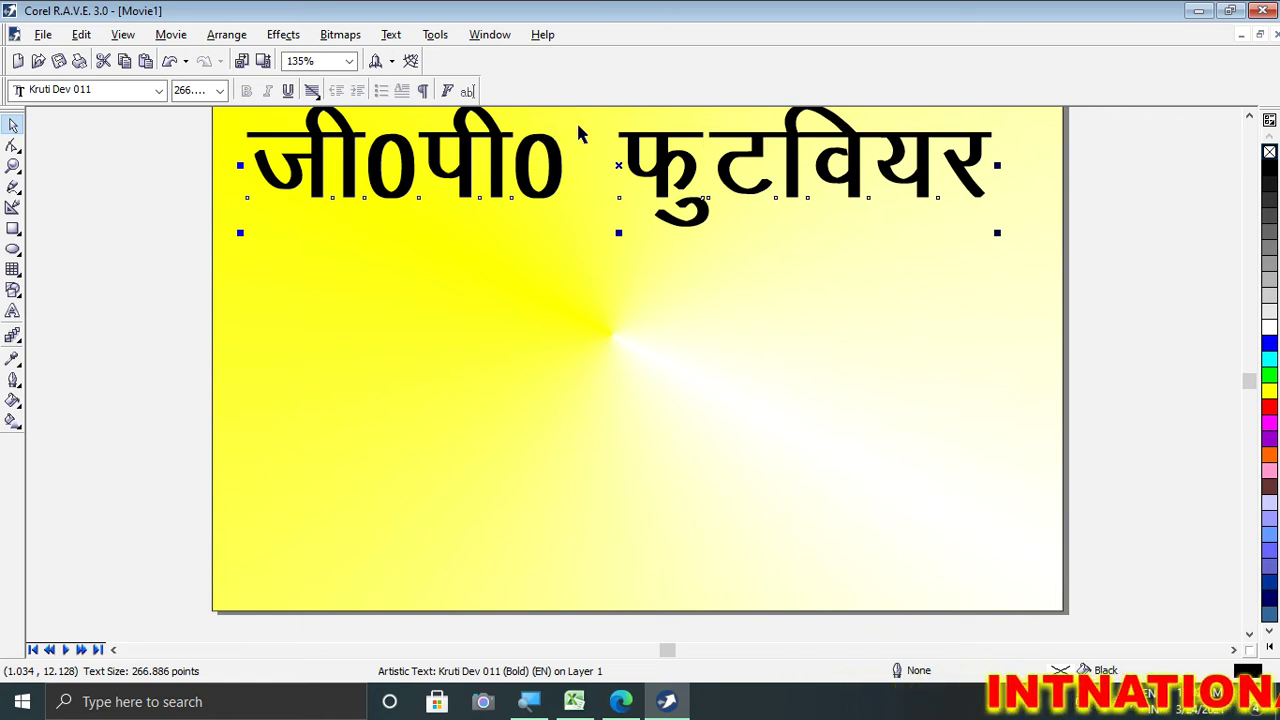
Step: Give the Hindi heading a white outline 5 px wide that scales with the image
scroll(578, 133, up, 1)
scroll(578, 133, up, 2)
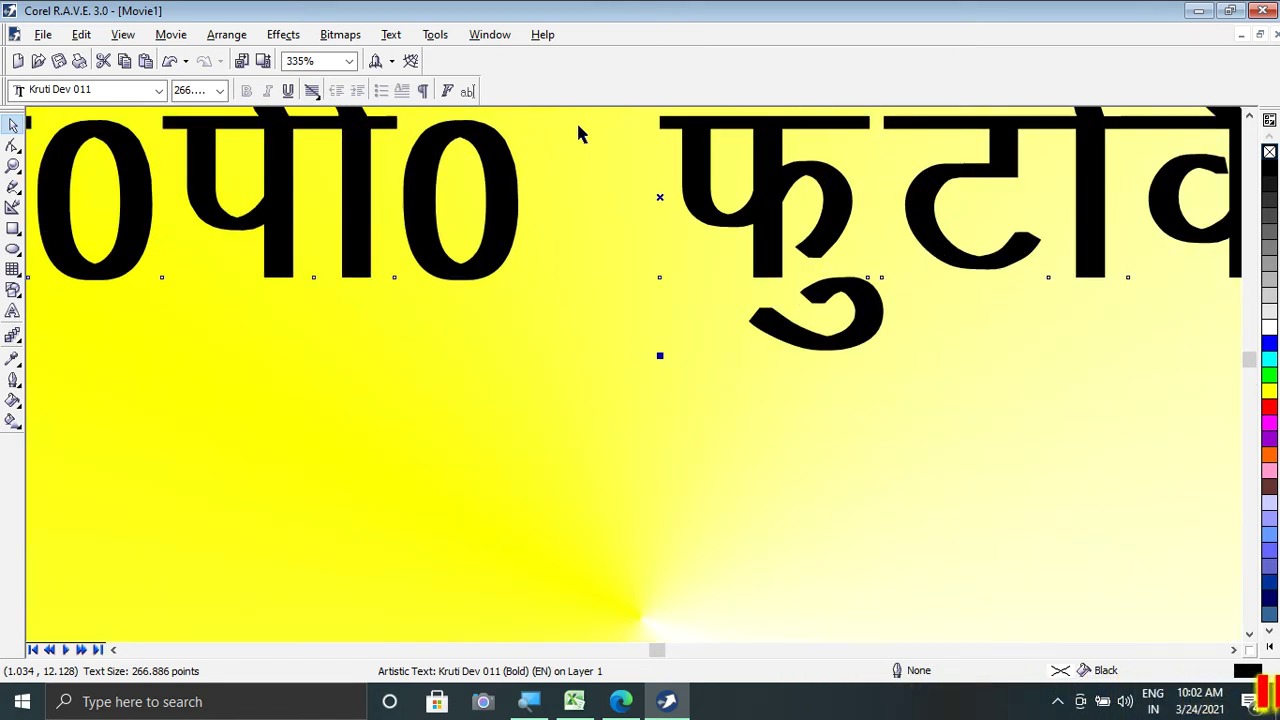
key(F12)
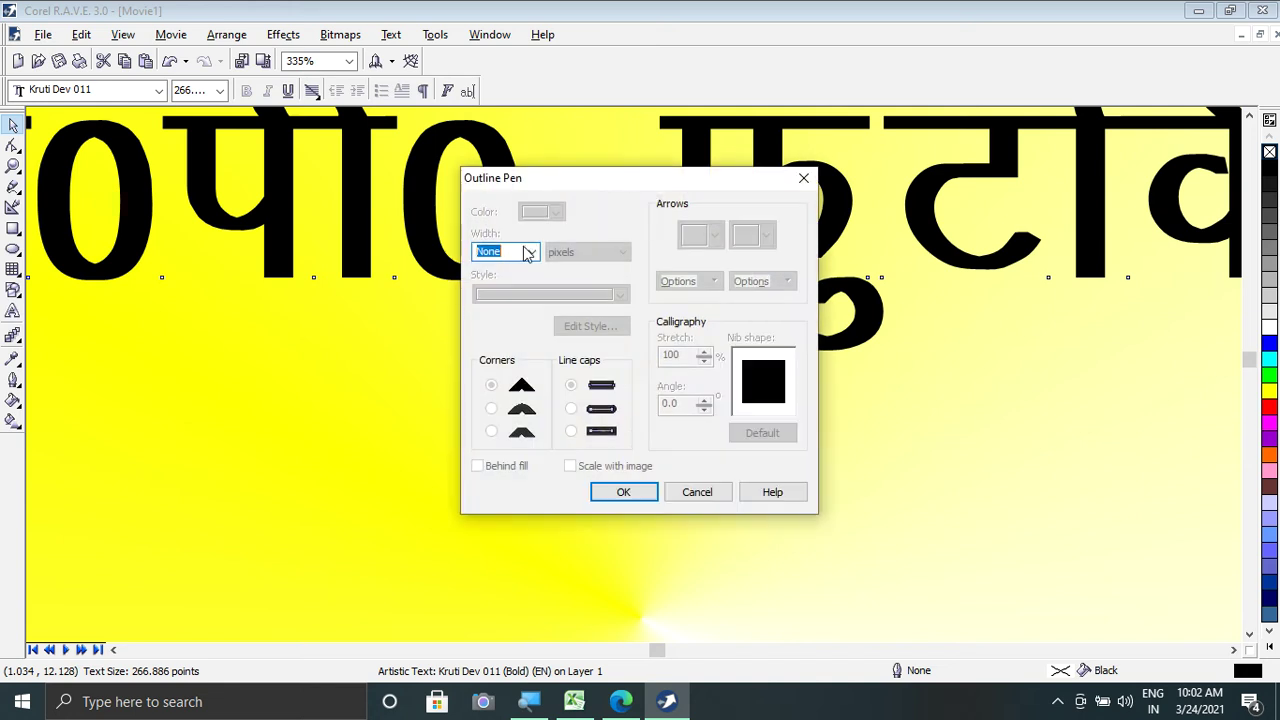
click(532, 252)
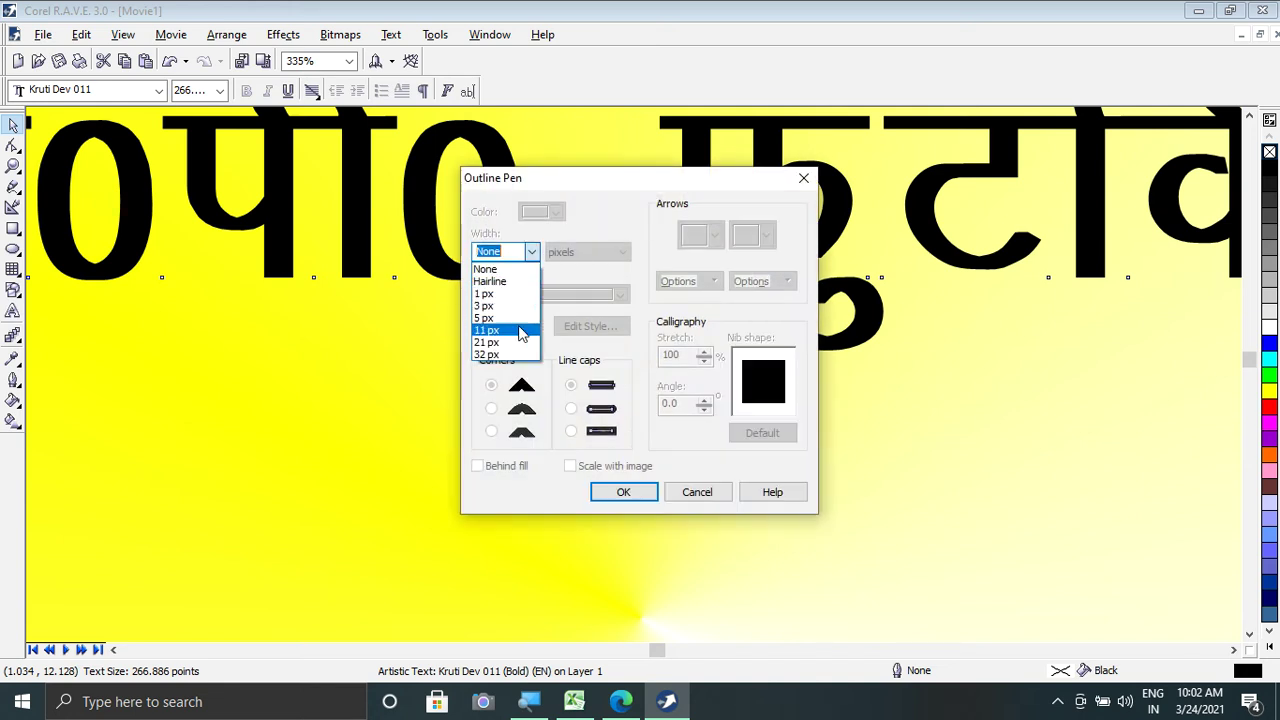
click(520, 324)
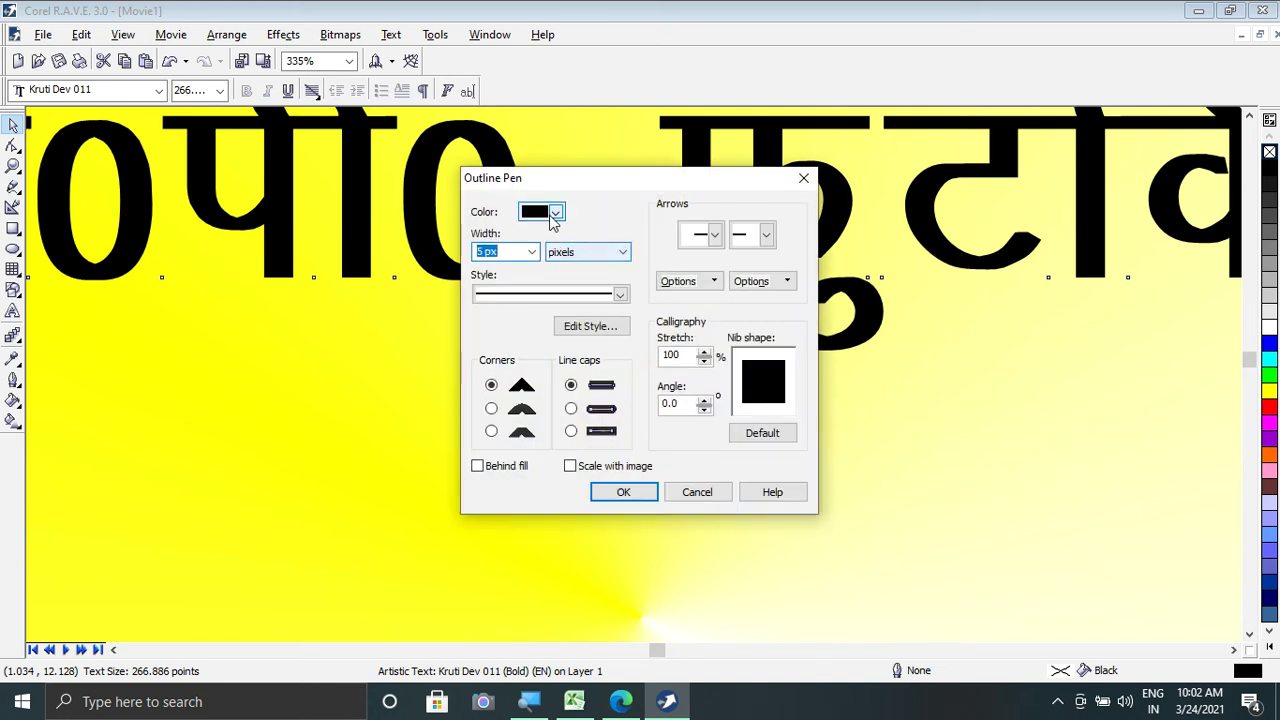
click(553, 212)
click(586, 248)
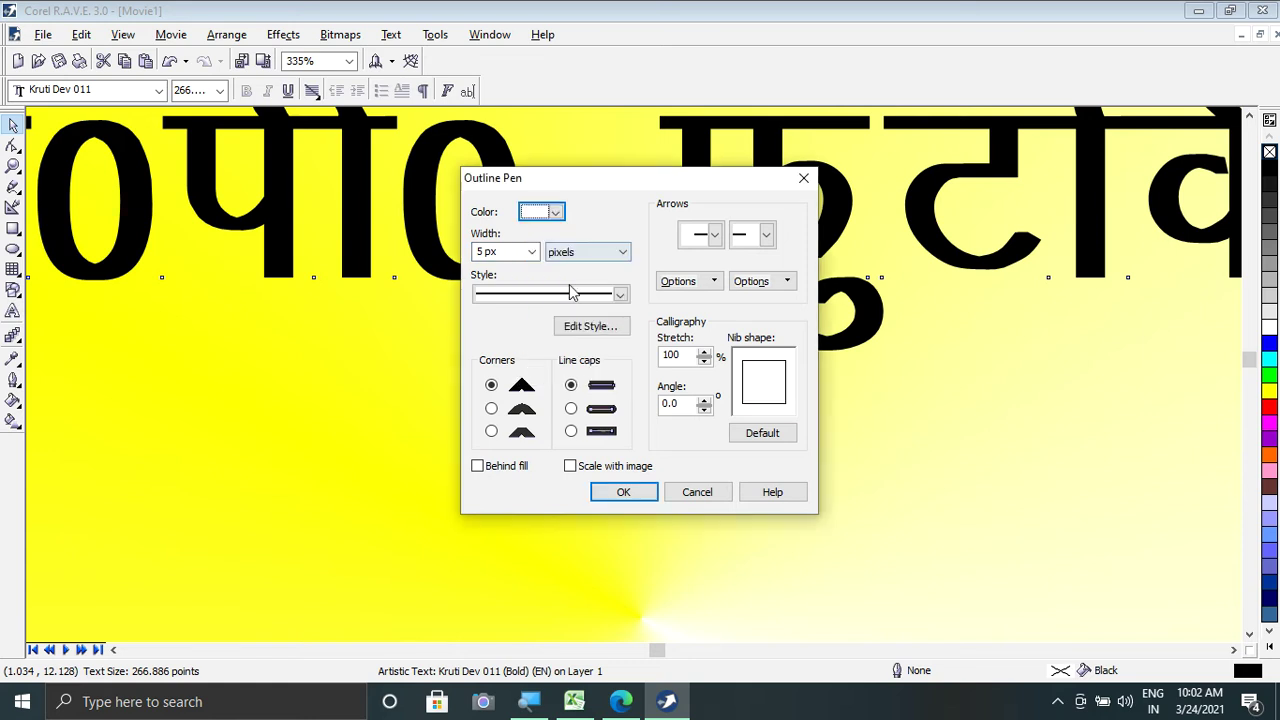
click(570, 467)
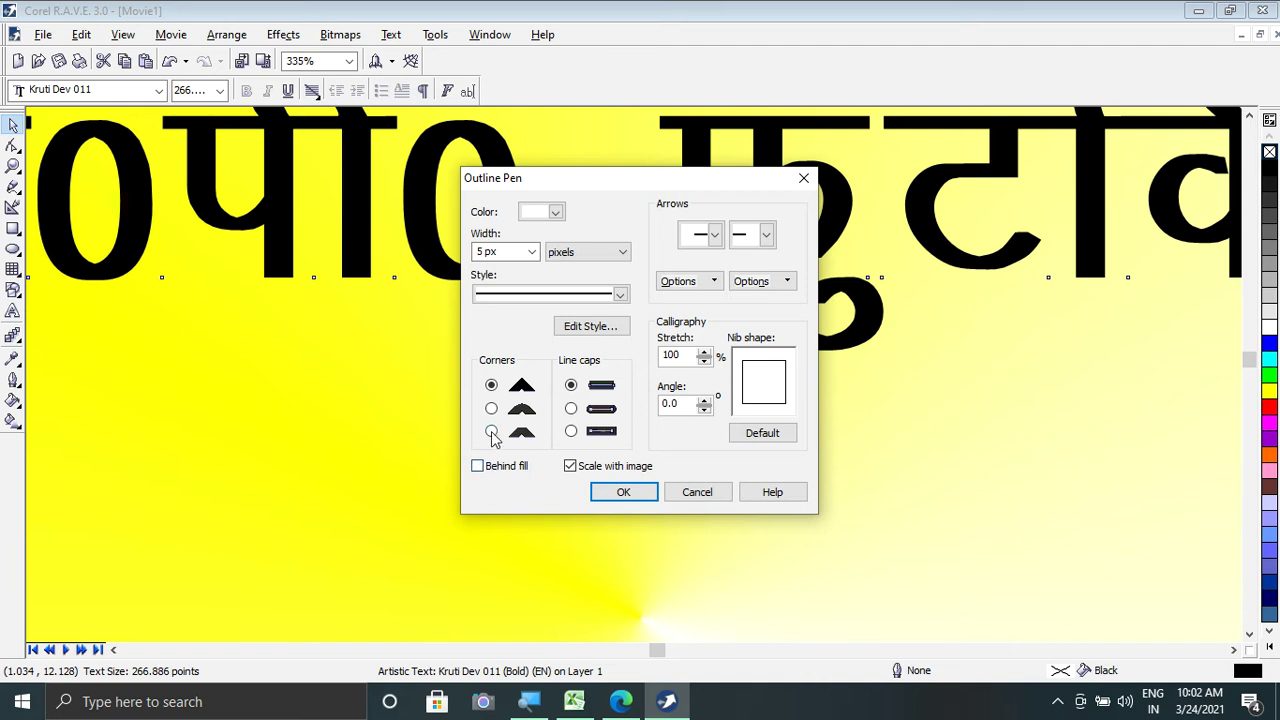
click(623, 491)
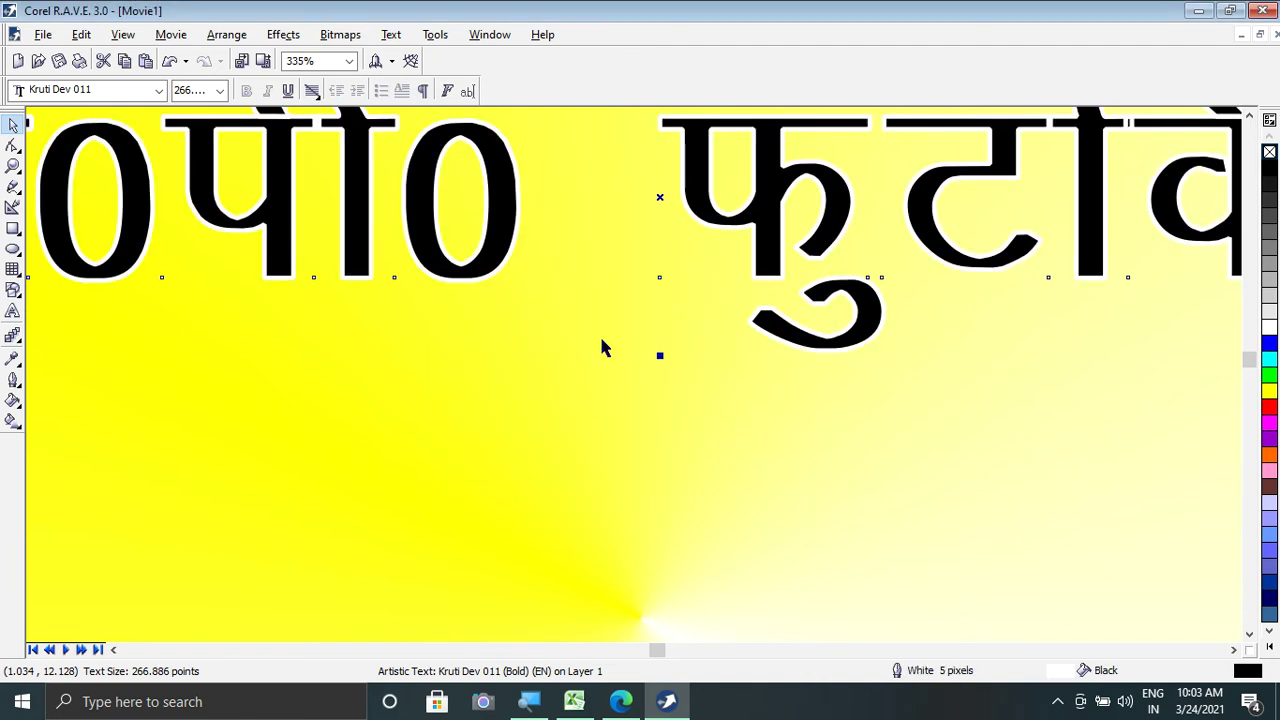
Step: Shift the heading's "फ" right by a horizontal offset of 9 and its "ु" sign by 1 to tighten the word's spacing
scroll(601, 339, down, 2)
scroll(519, 318, up, 1)
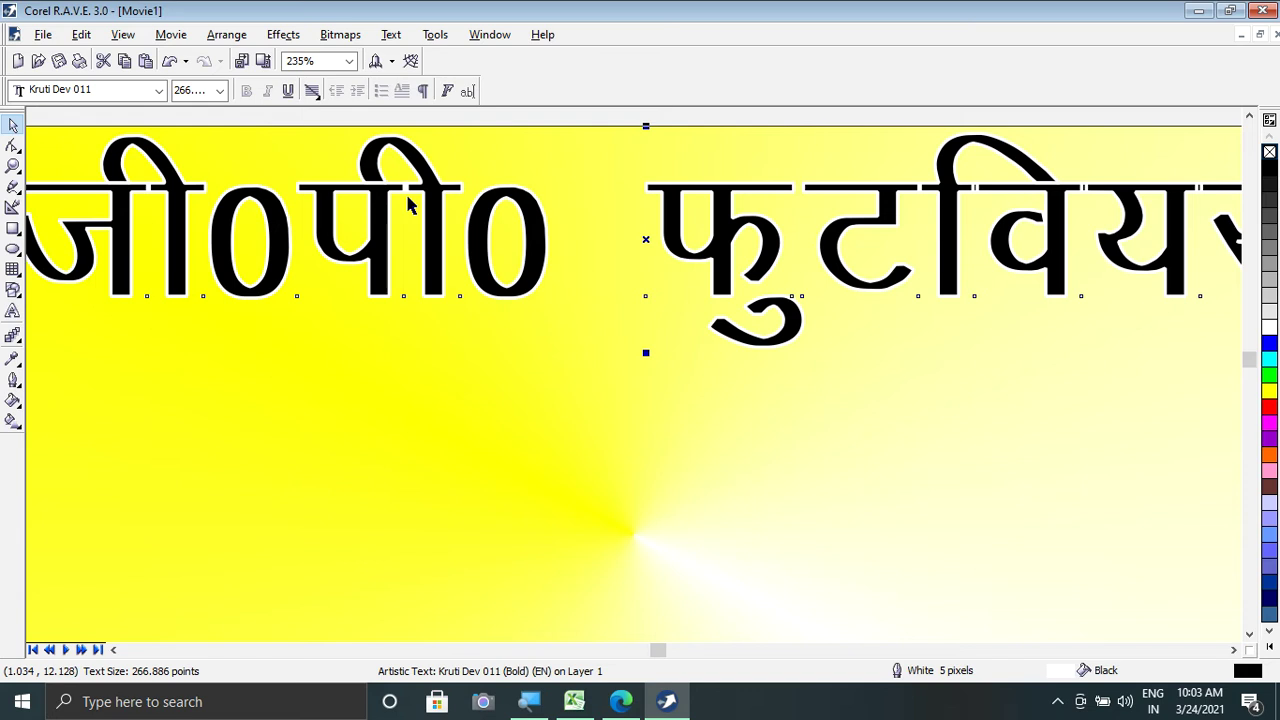
click(15, 148)
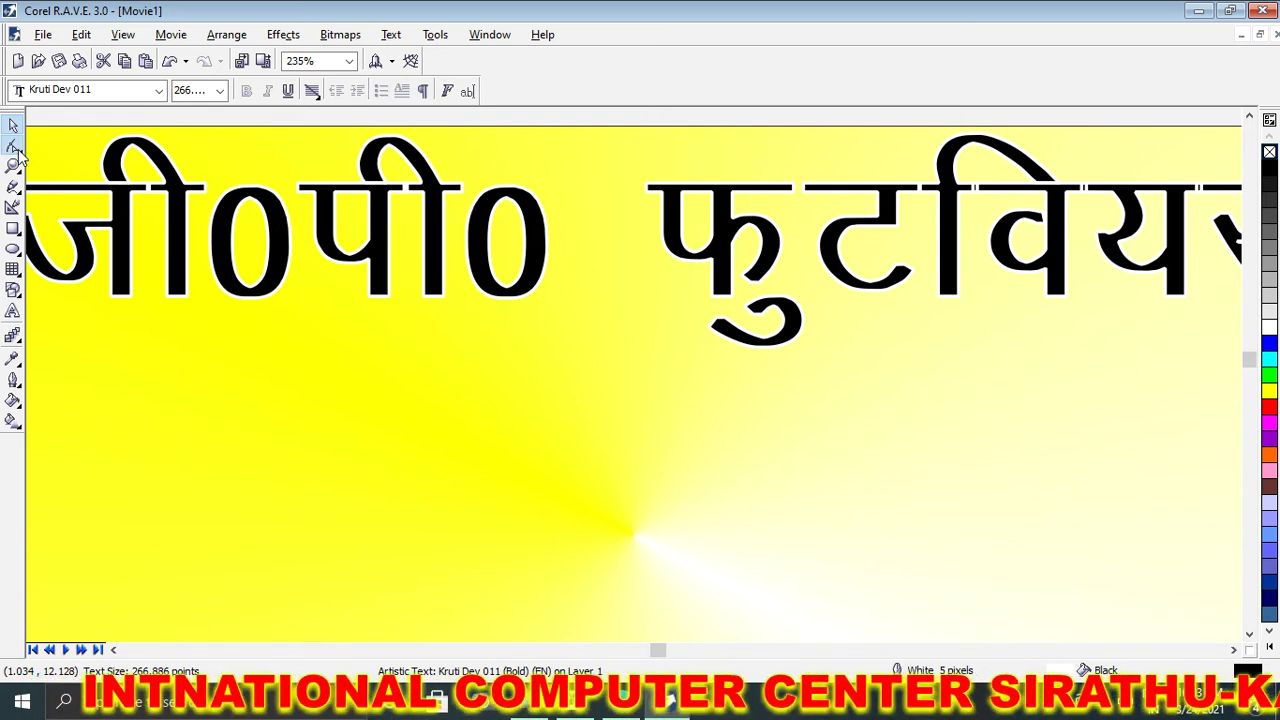
click(808, 193)
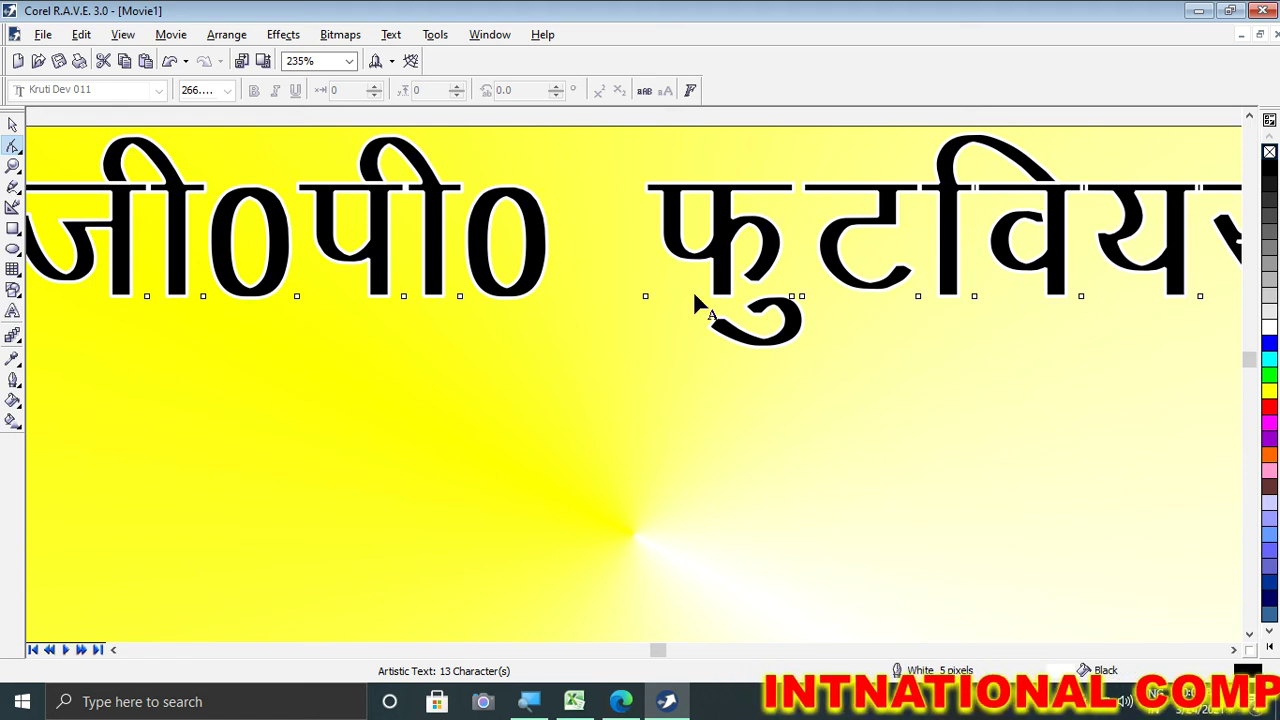
drag(645, 296, 667, 296)
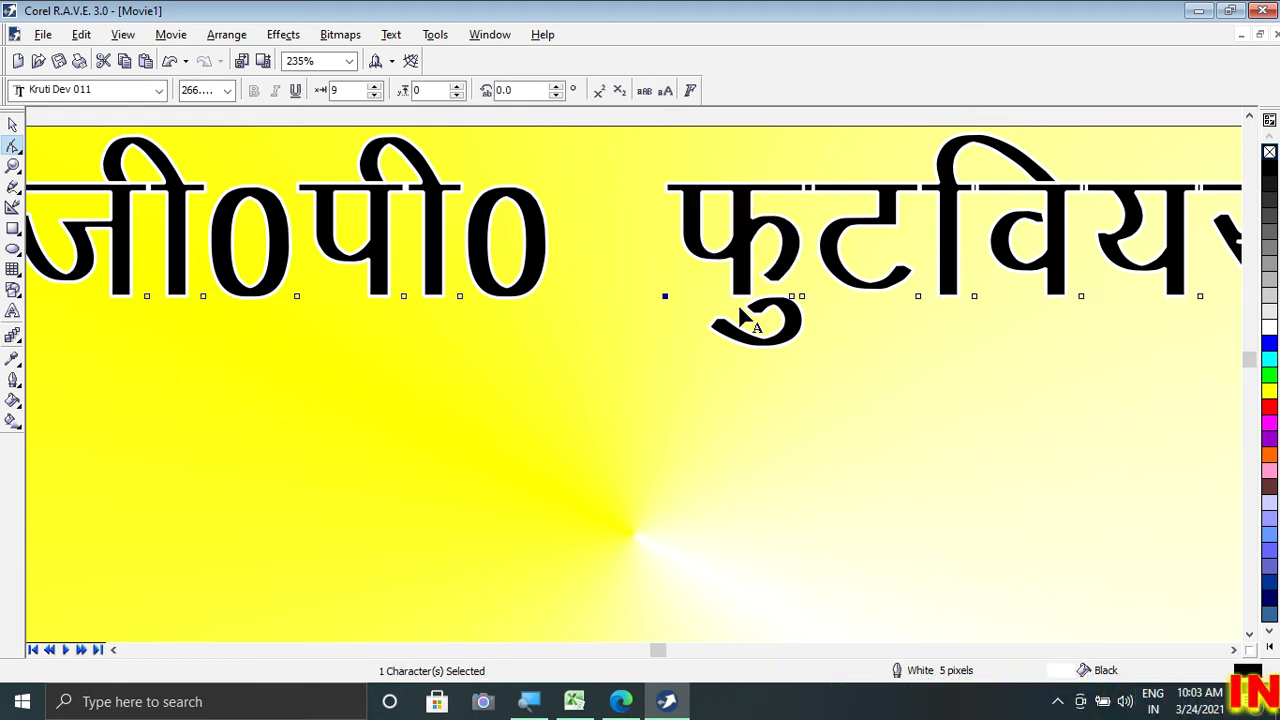
mouse_move(783, 308)
mouse_down()
mouse_move(802, 308)
mouse_move(781, 318)
mouse_move(792, 300)
mouse_move(770, 335)
mouse_move(687, 307)
mouse_move(634, 309)
mouse_move(795, 298)
mouse_up()
click(800, 320)
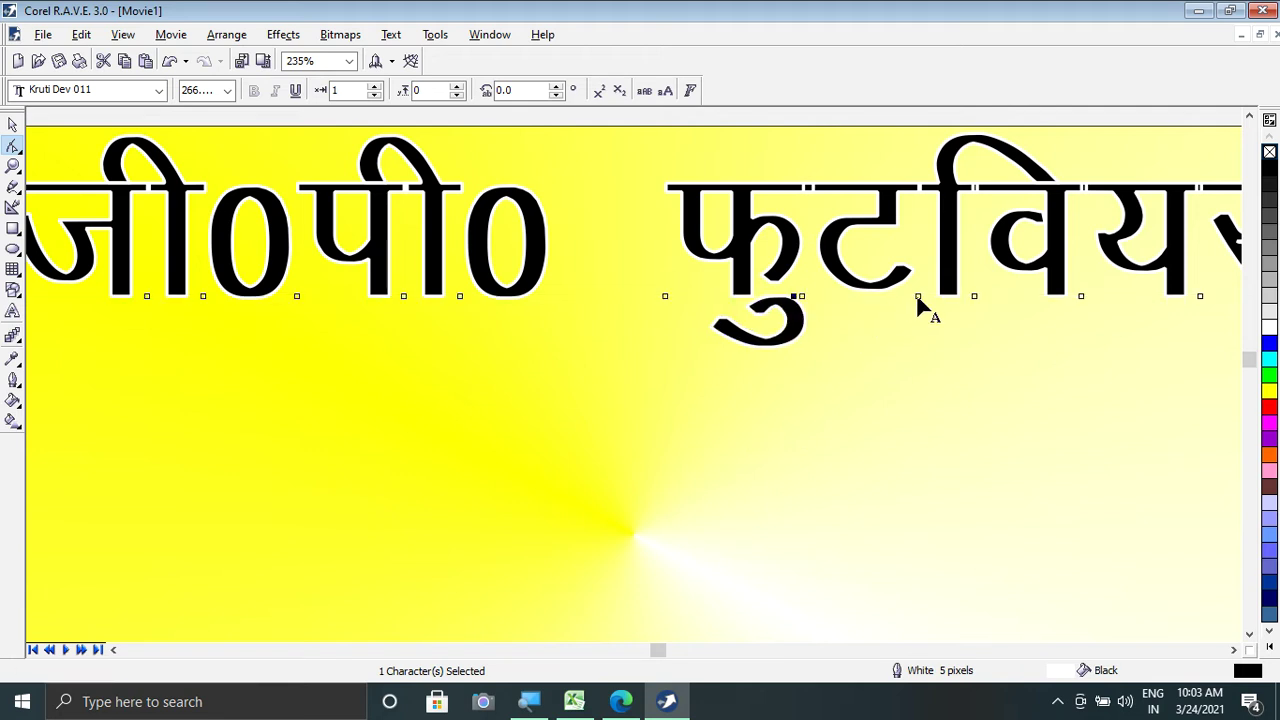
drag(918, 297, 891, 300)
drag(891, 300, 918, 297)
scroll(672, 333, down, 1)
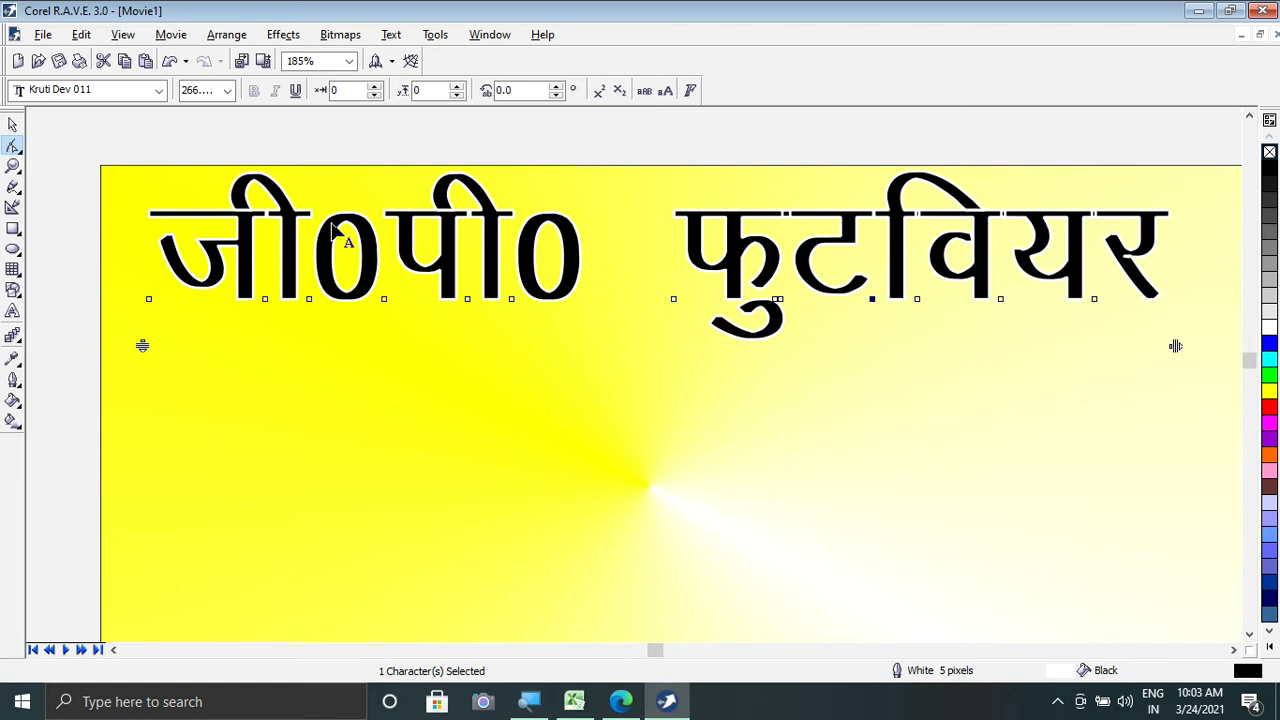
Step: Fill the whole heading with Deep Navy Blue and deselect it
key(space)
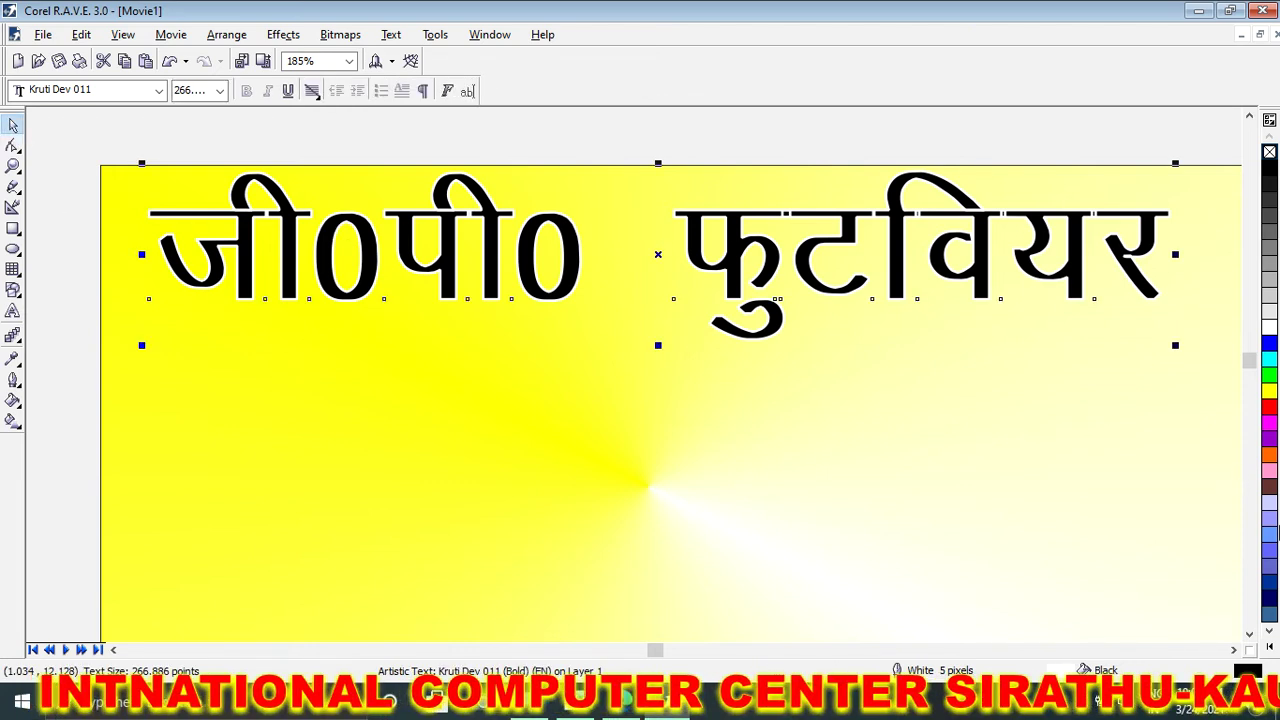
click(1269, 599)
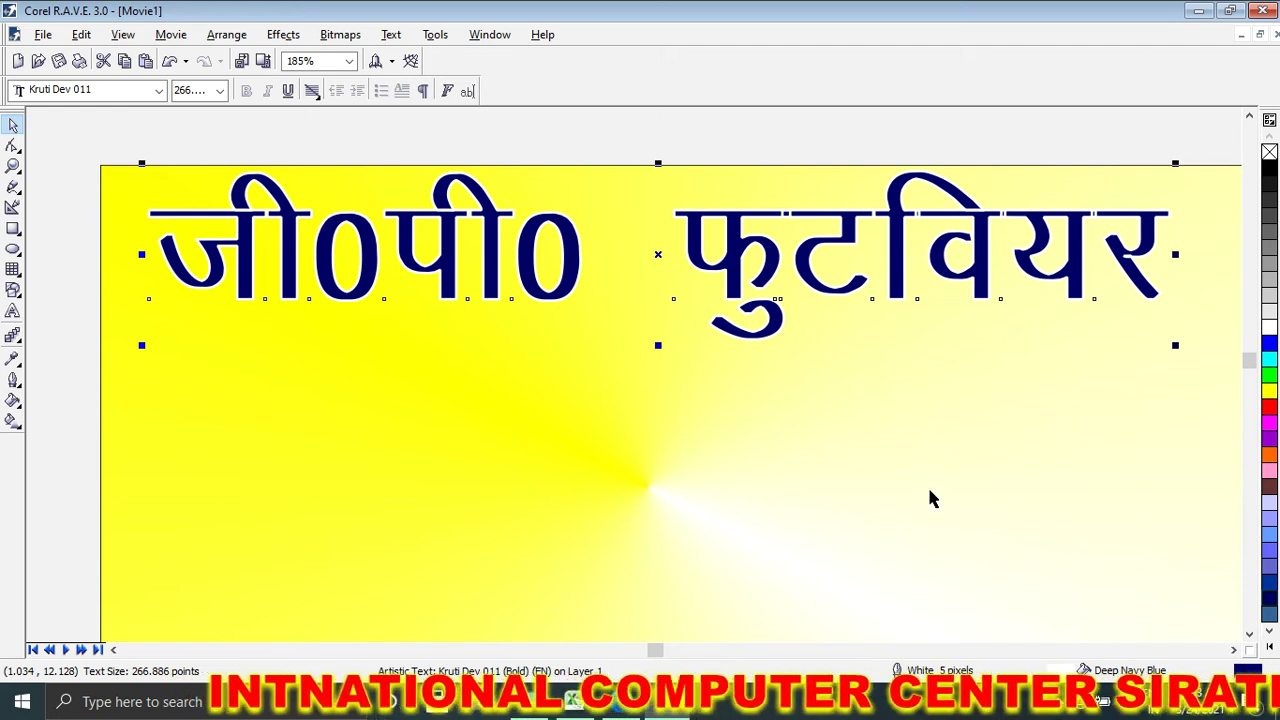
scroll(927, 484, down, 1)
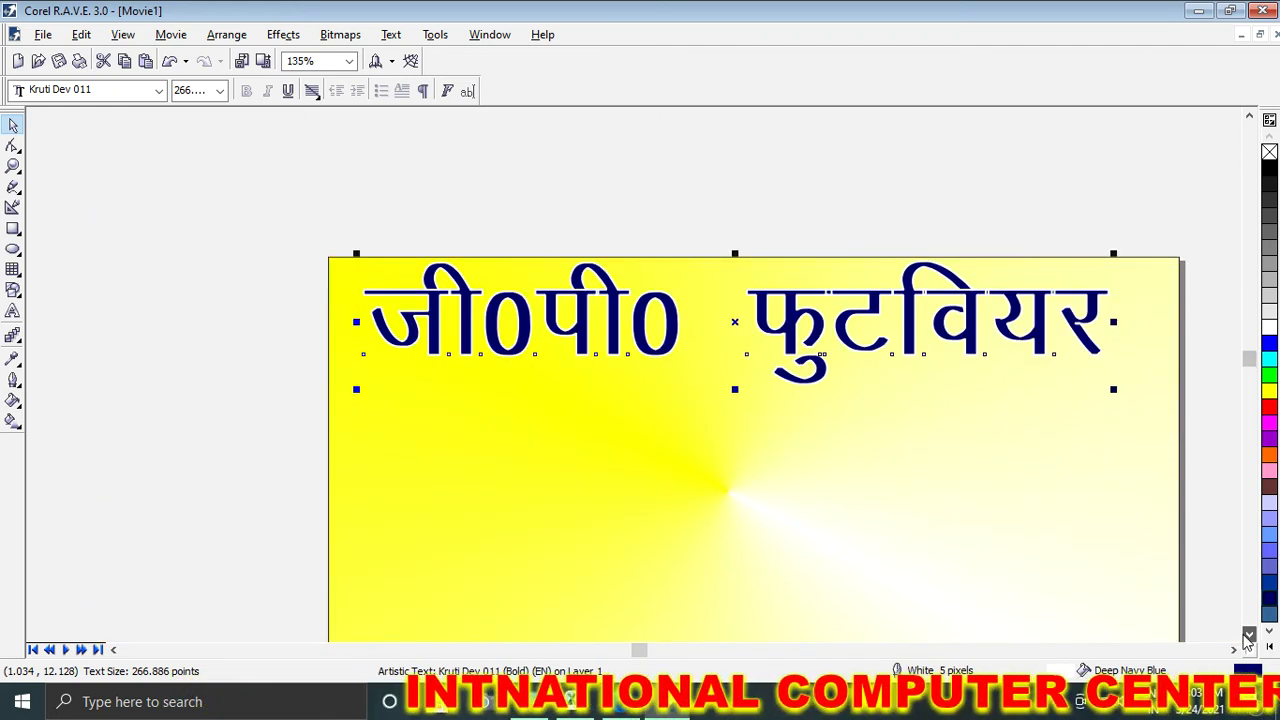
click(1248, 636)
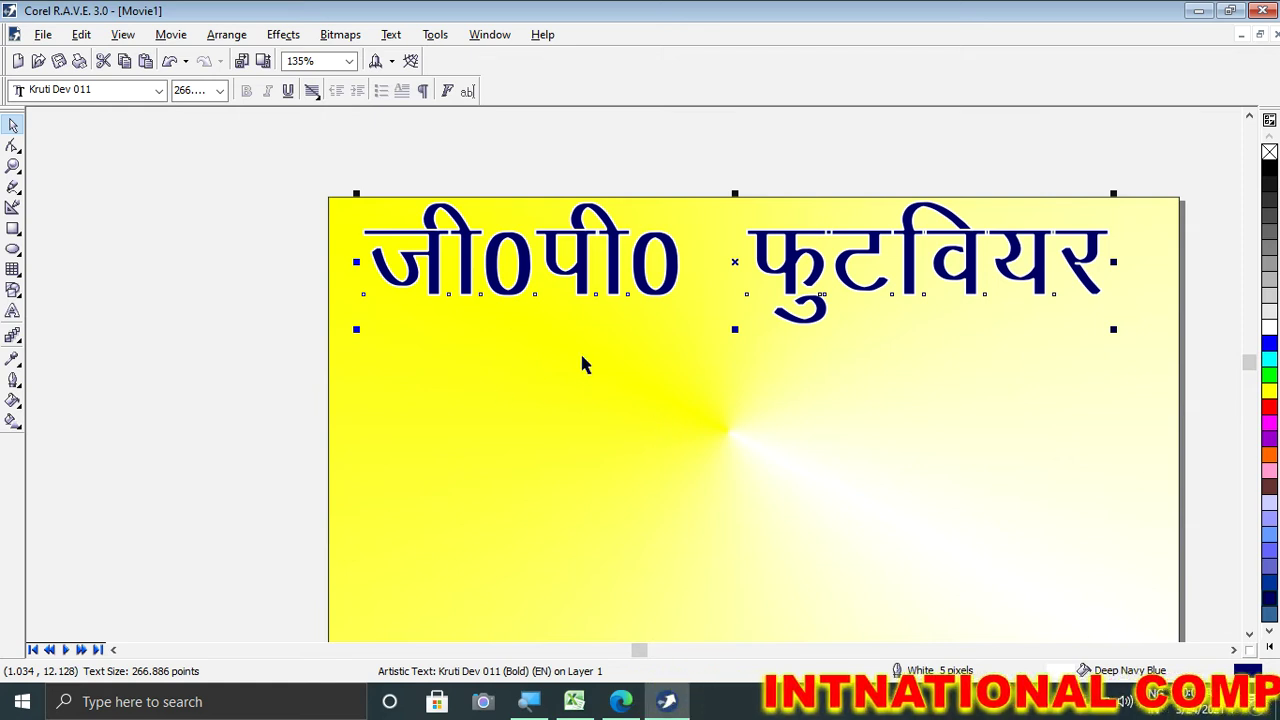
click(218, 318)
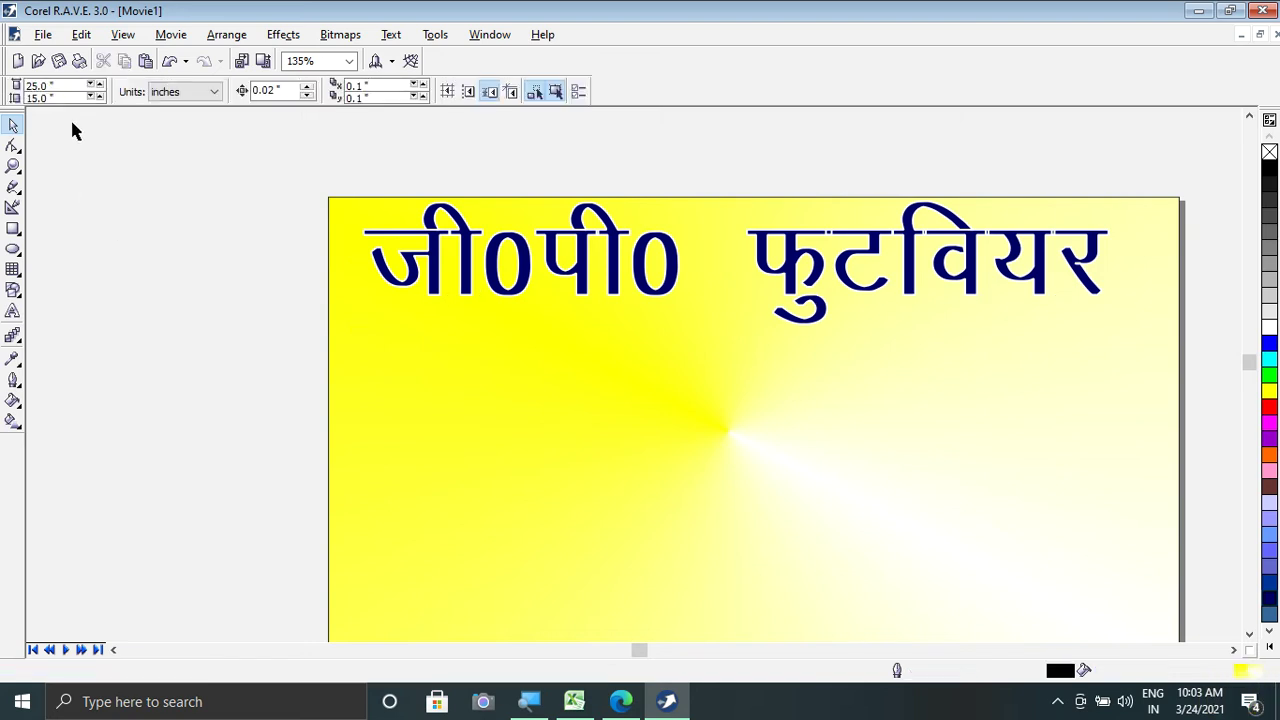
click(41, 38)
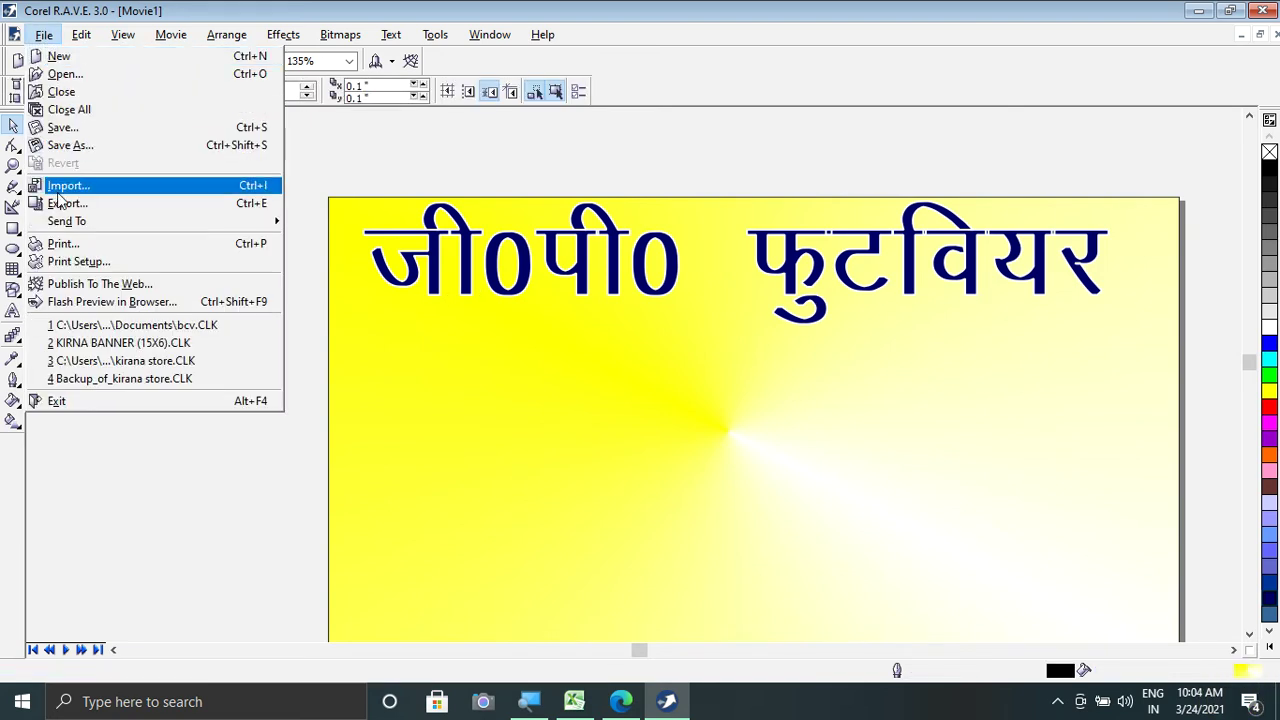
click(67, 186)
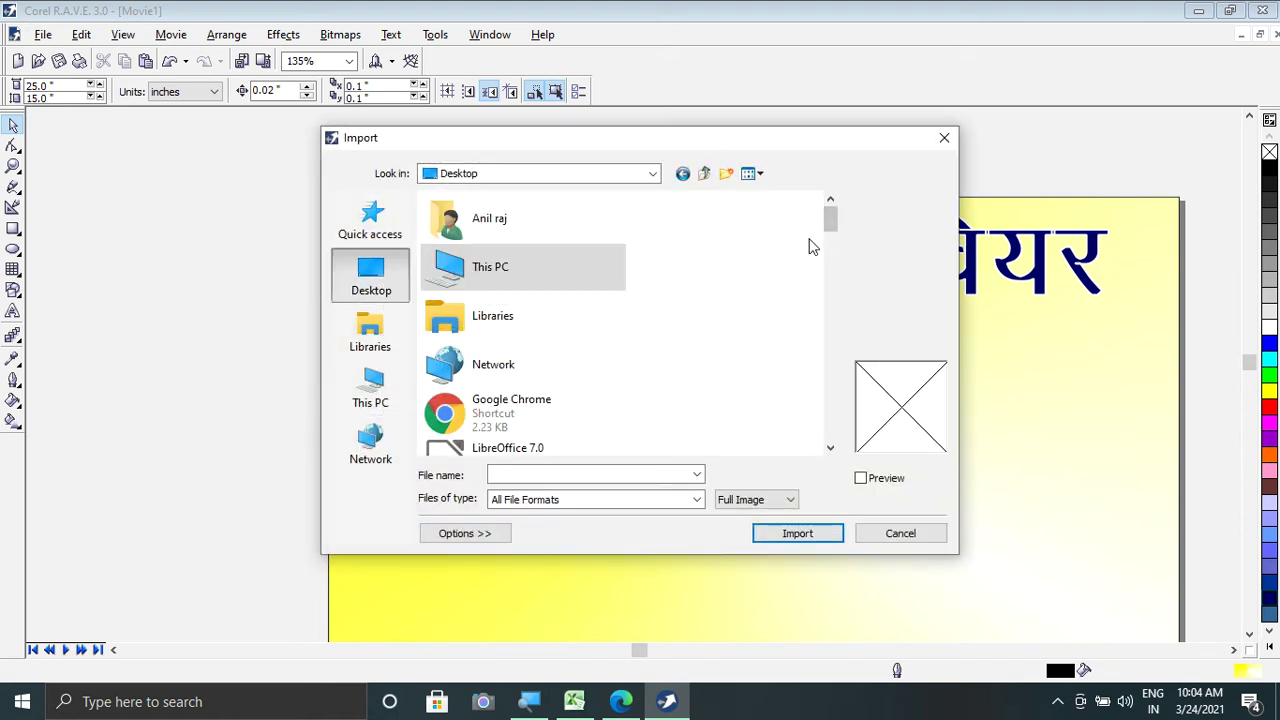
drag(831, 228, 833, 270)
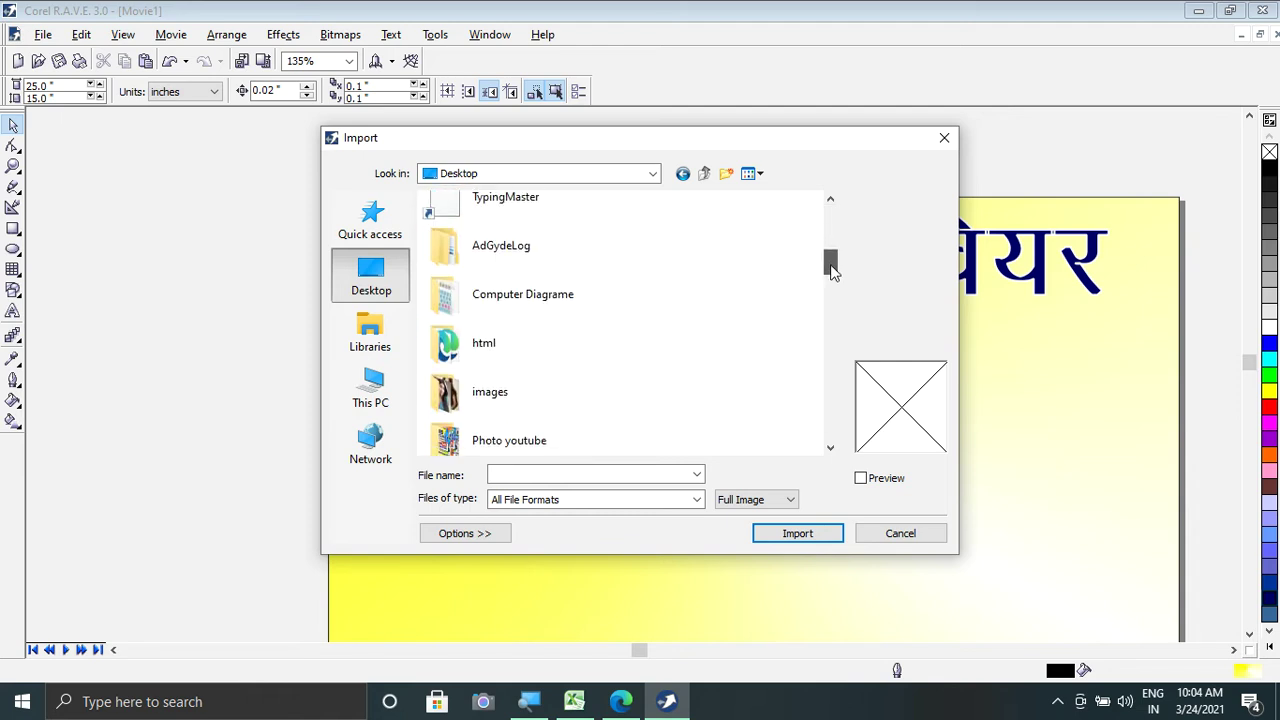
double_click(520, 312)
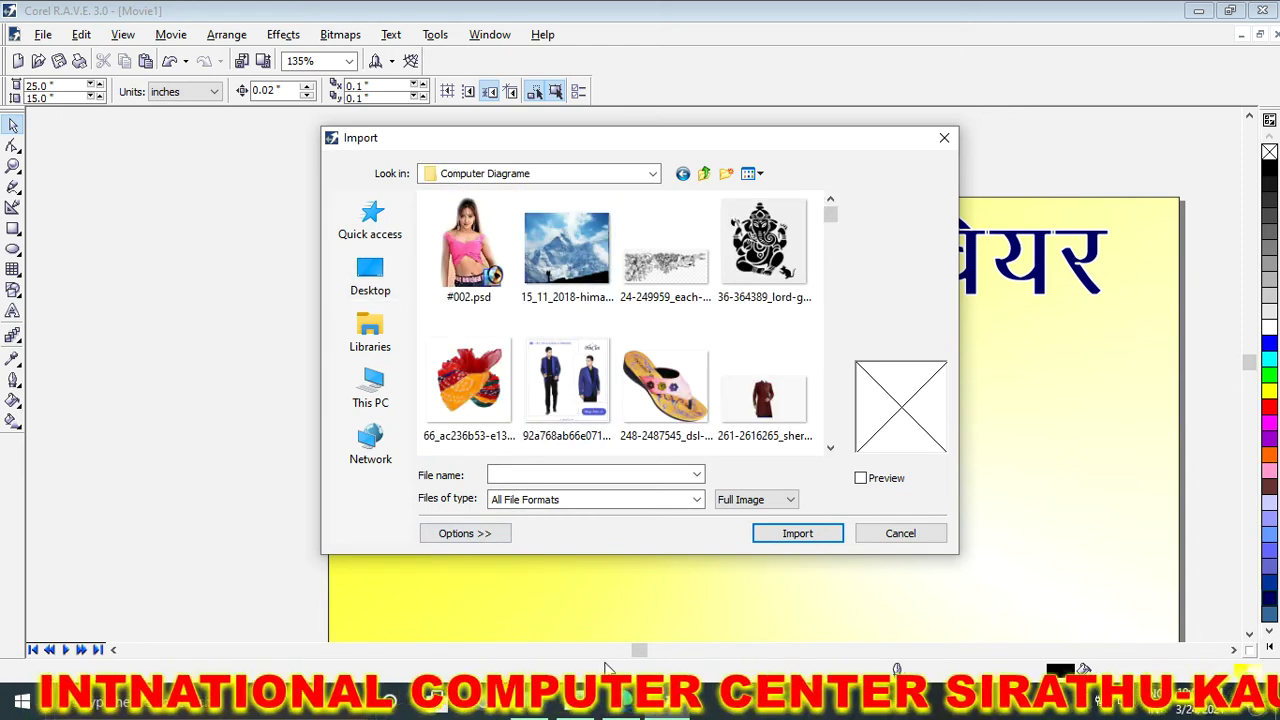
click(900, 533)
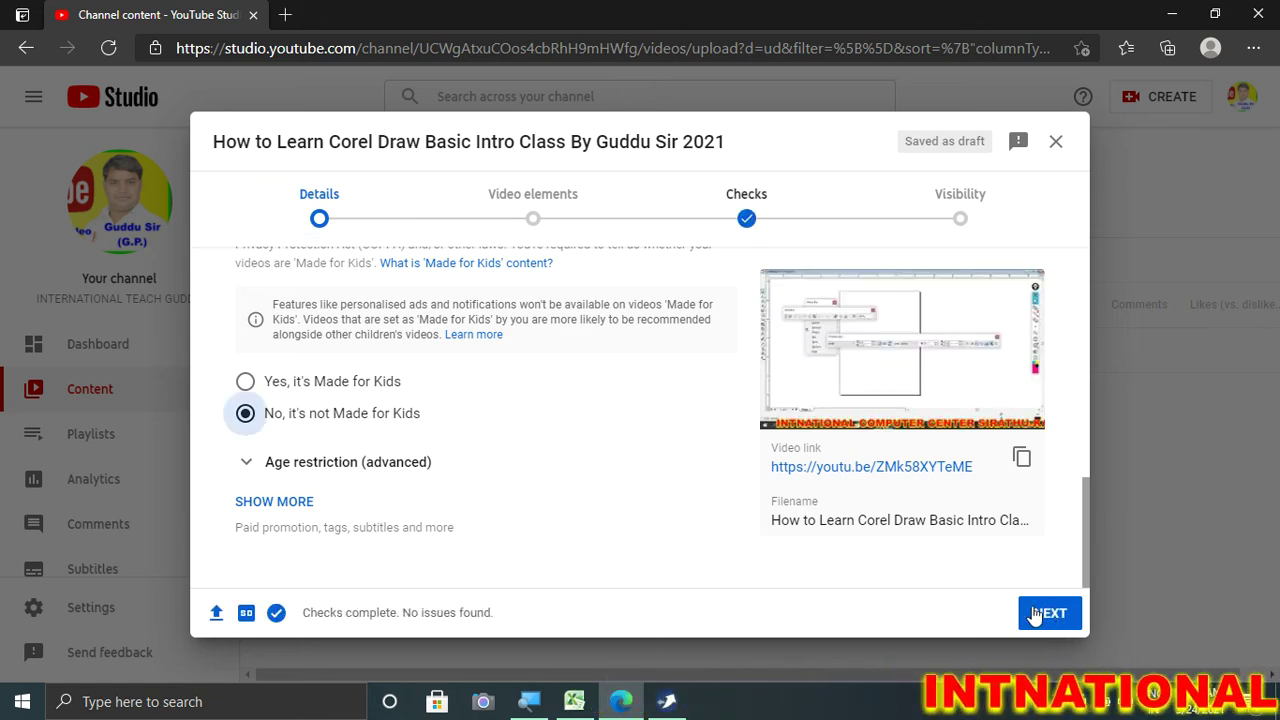
Step: Switch to the Edge browser, advance the video upload to Video elements, and open google.com in a new tab
click(1050, 613)
click(306, 55)
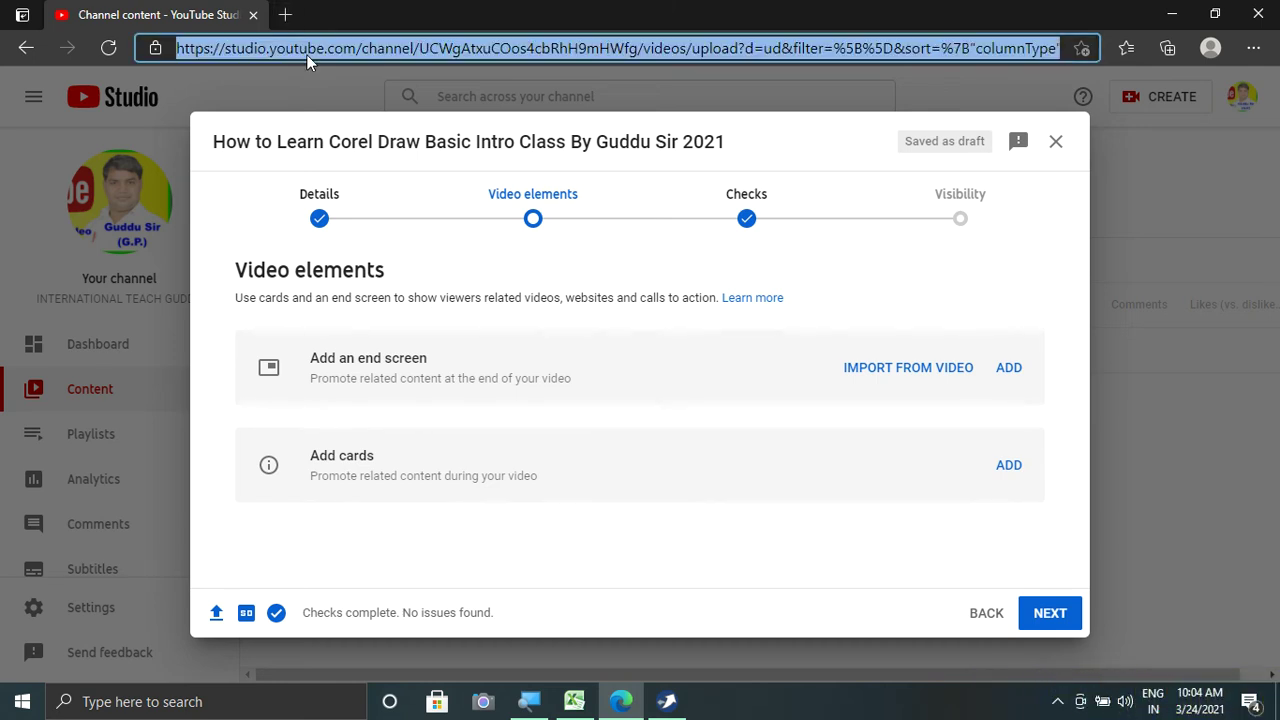
key(ctrl+t)
text(go)
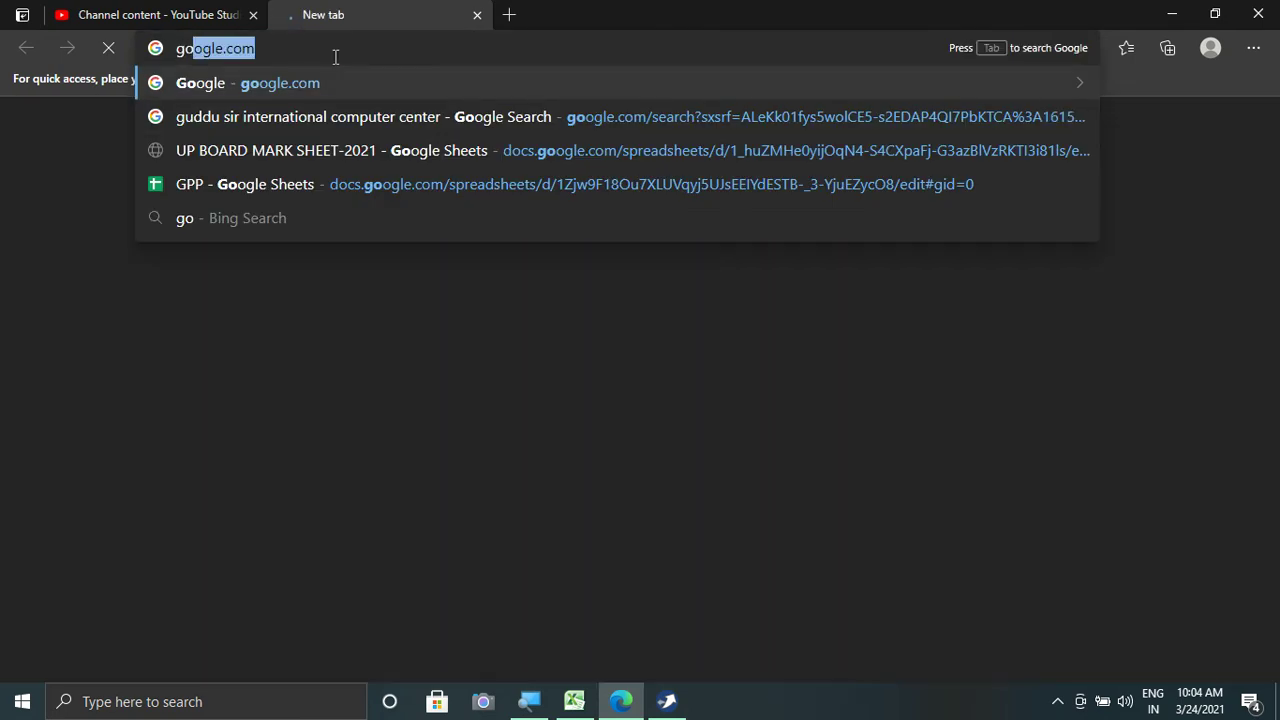
key(Return)
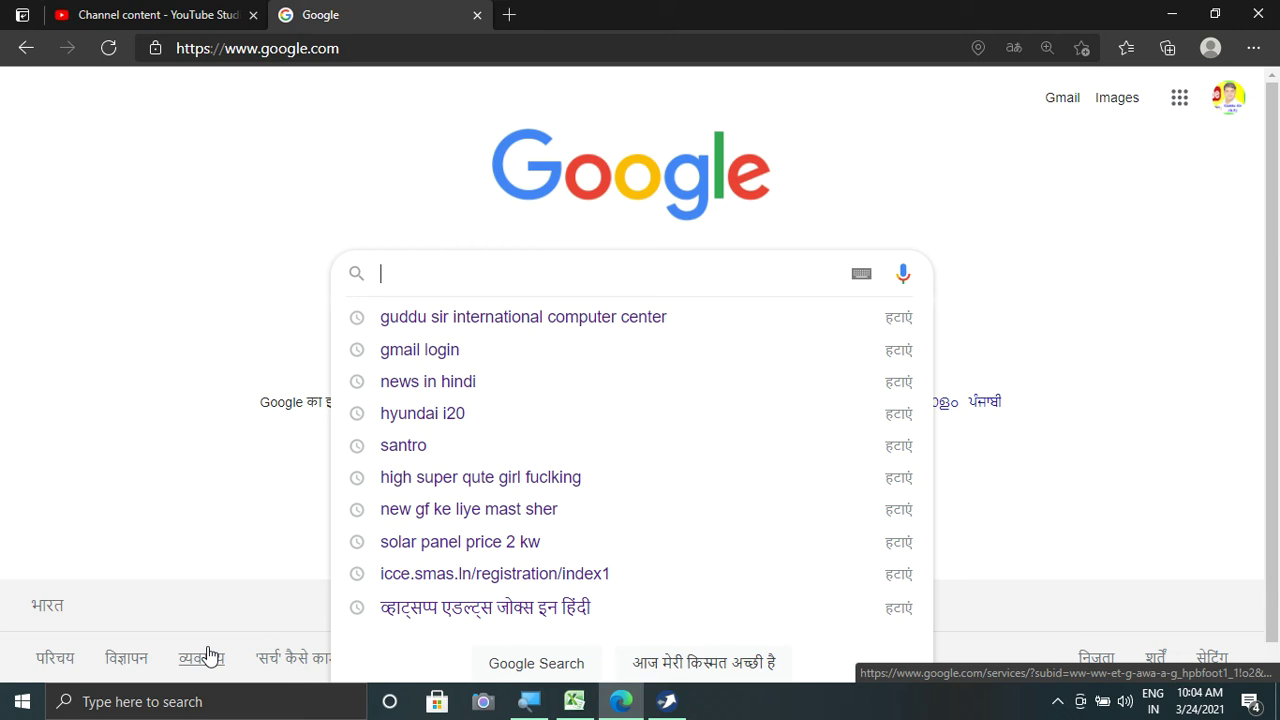
Step: Search Google for "sleepar and sanel png photo hd" and look through the image results for footwear pictures
text(leepar)
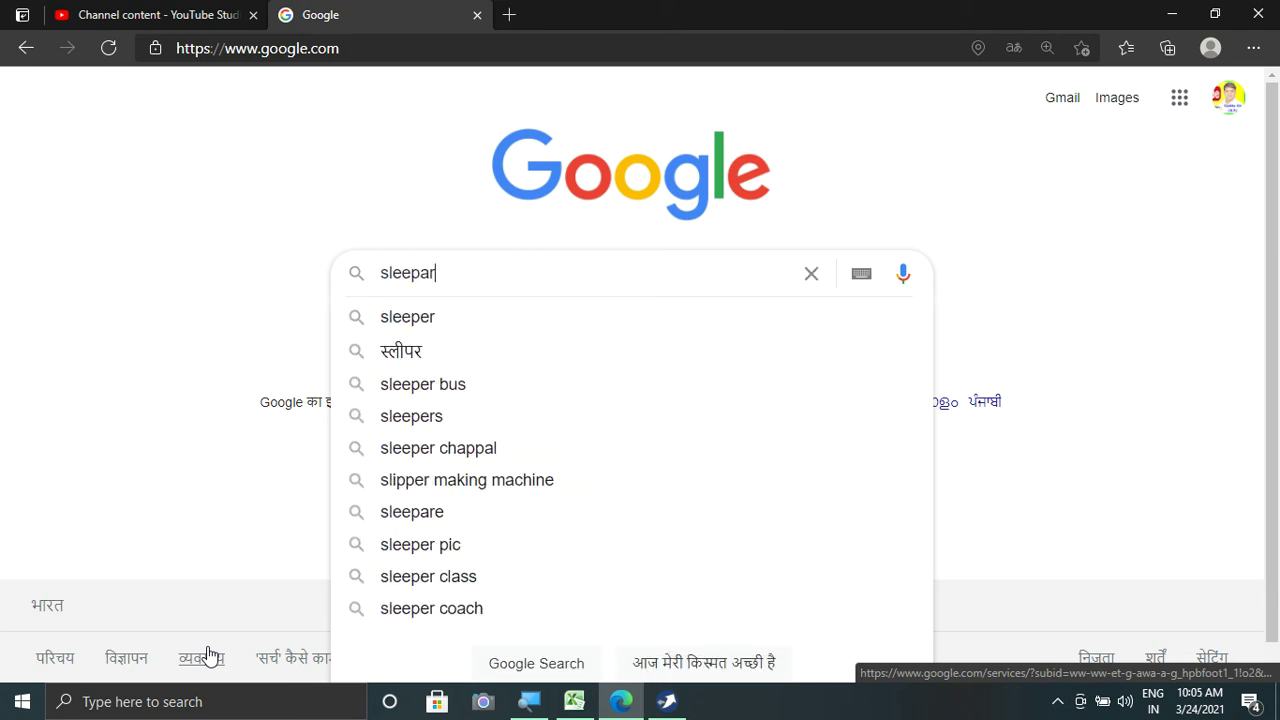
text( a)
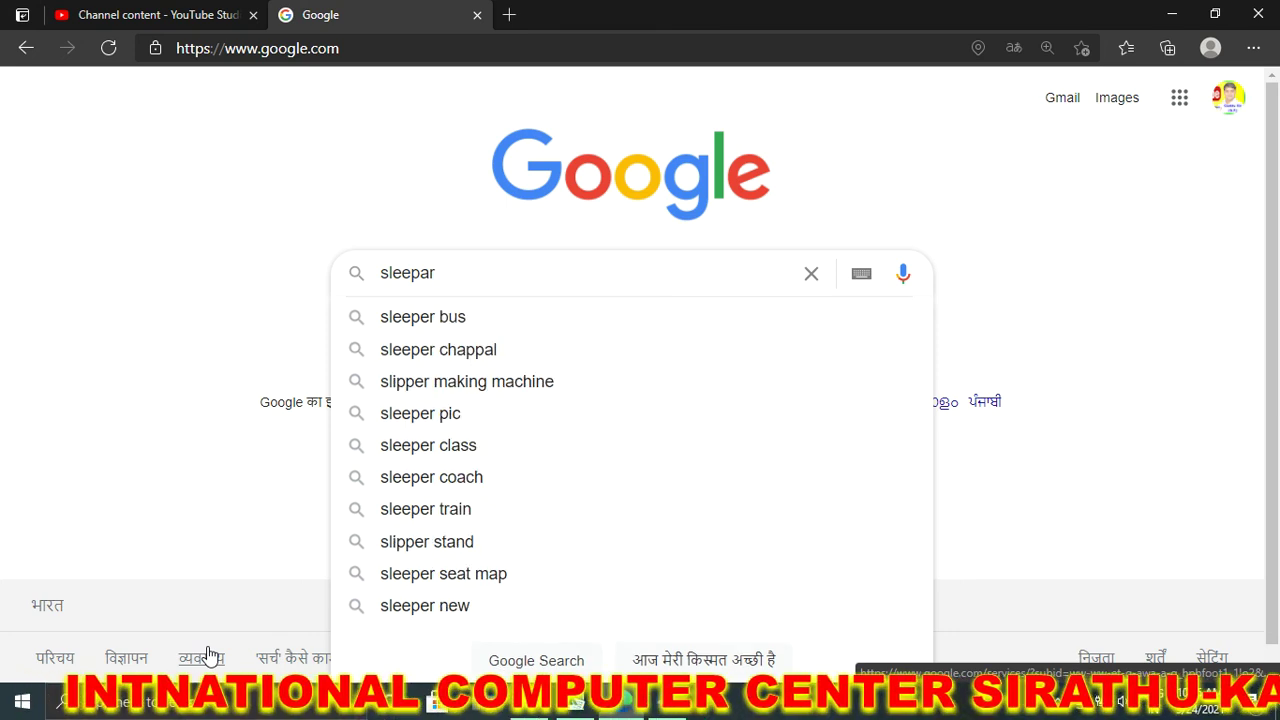
text(nd sa)
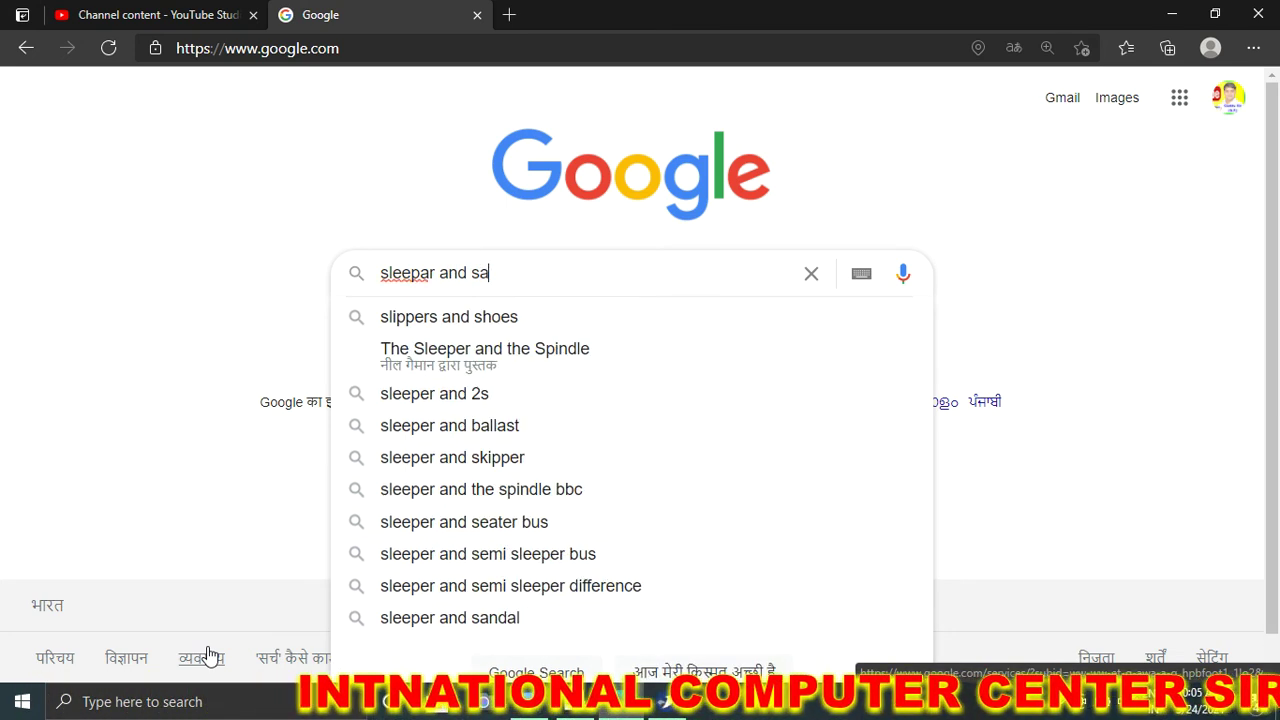
text(nel )
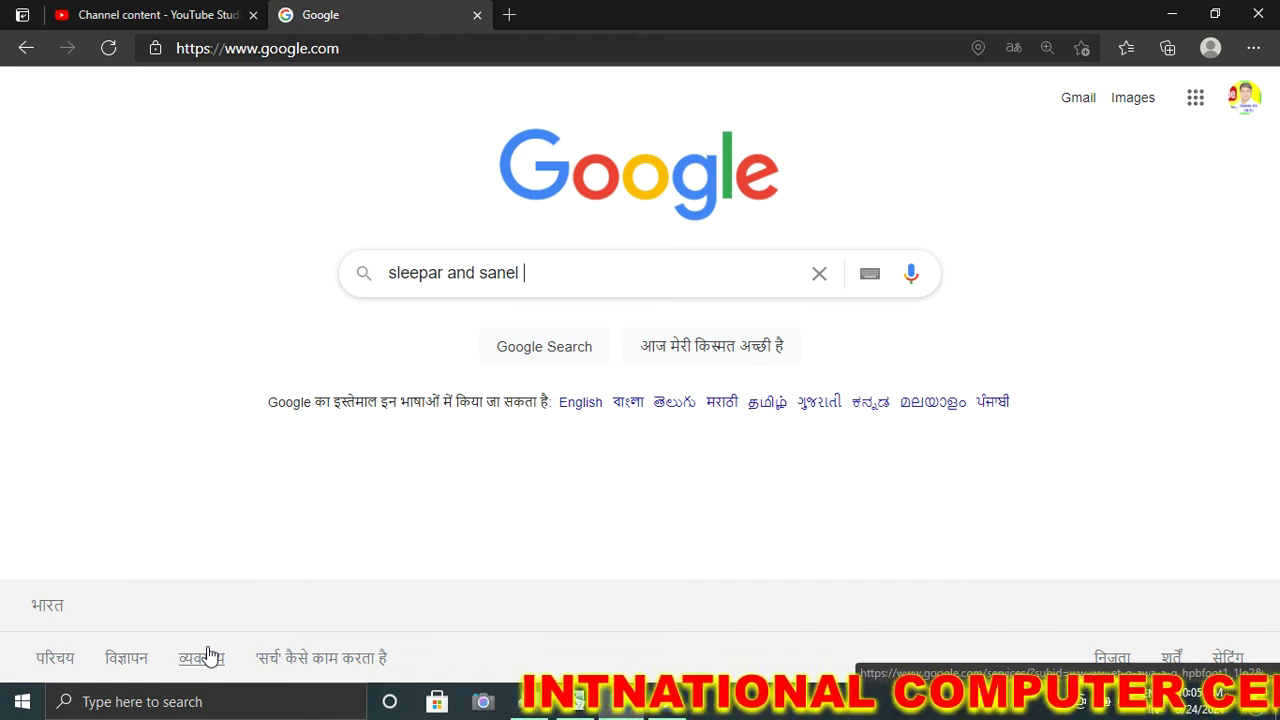
text(png p)
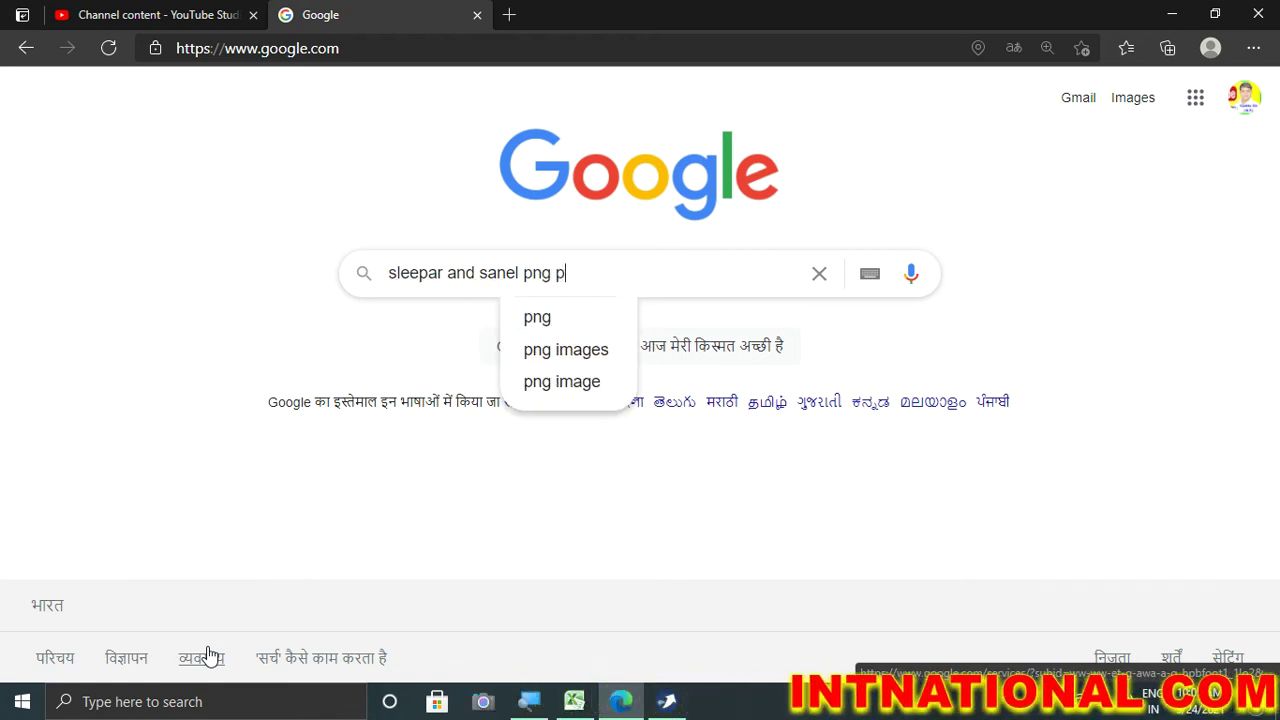
text(hoto )
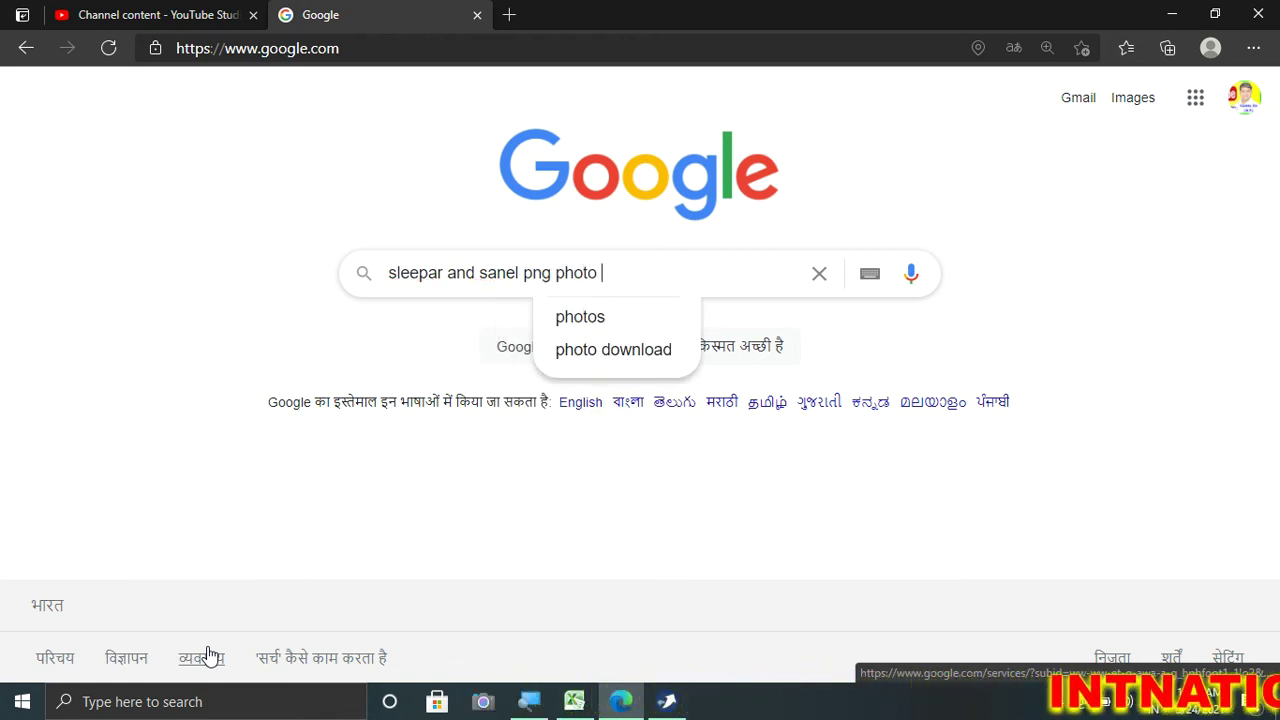
text(hd)
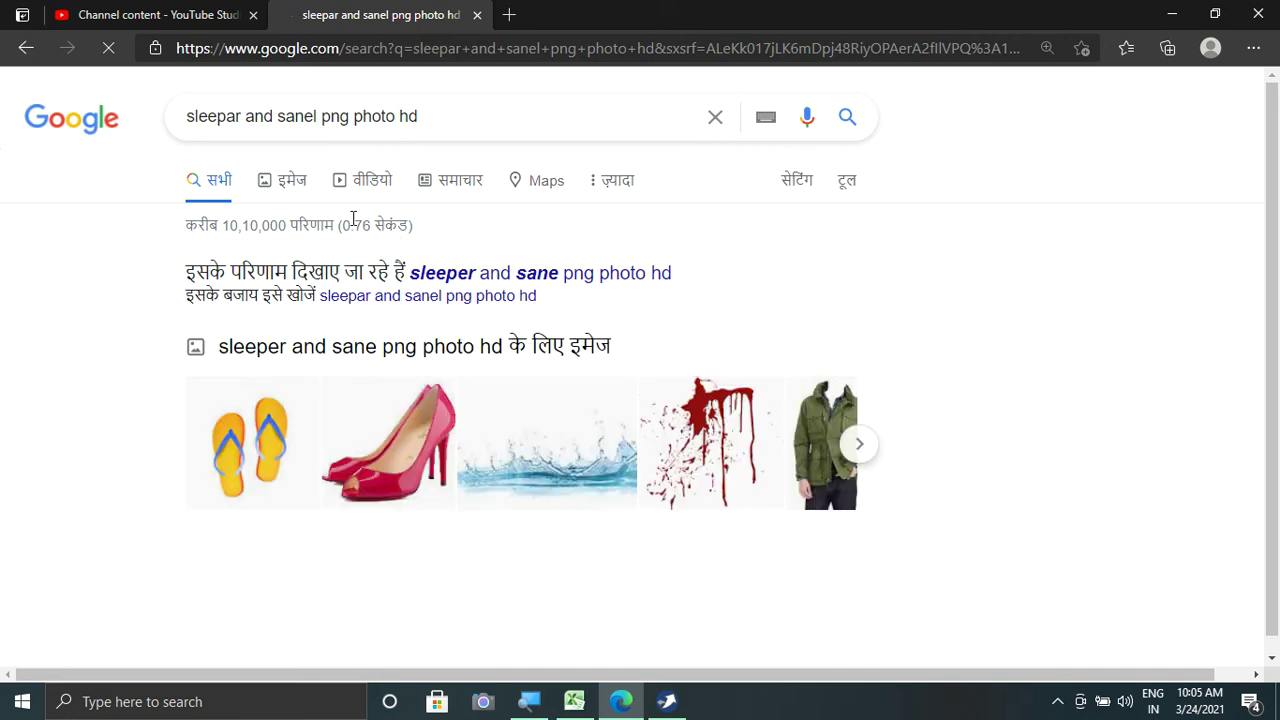
click(280, 194)
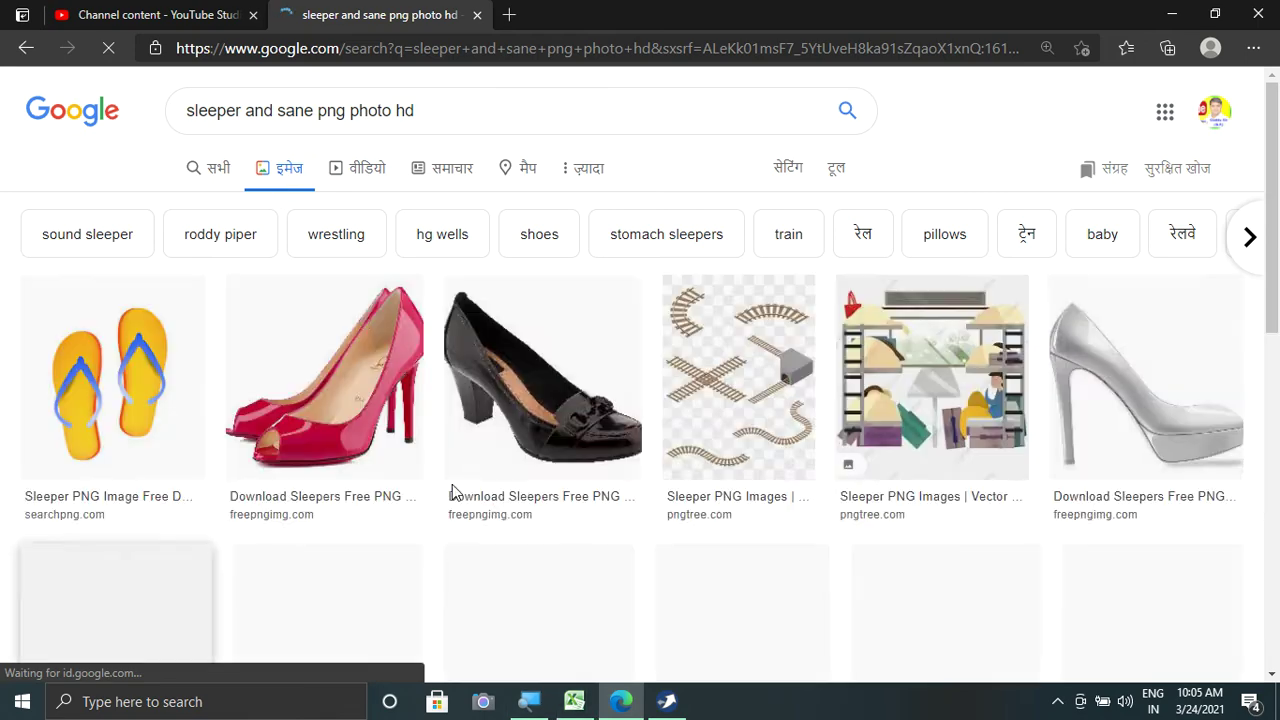
scroll(450, 490, down, 2)
scroll(452, 485, down, 2)
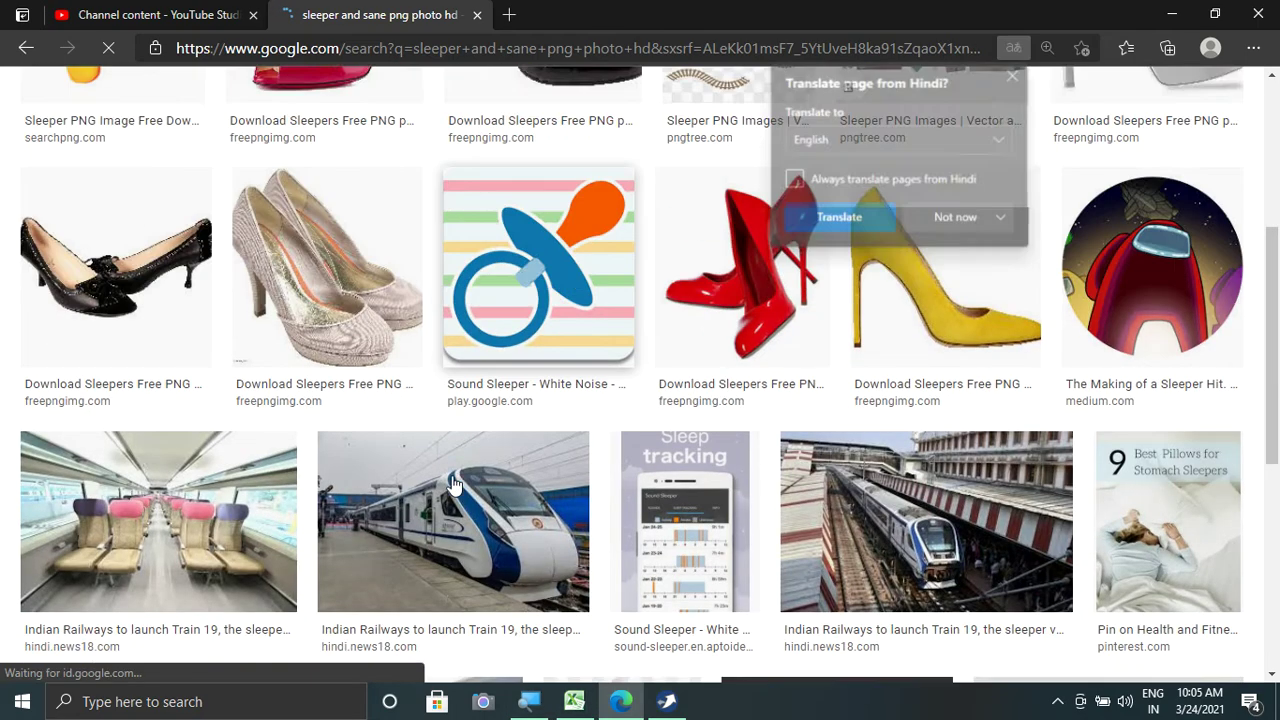
Step: Preview the pink peep-toe heels from the image results and save the picture to the Desktop as ghhfgh.png
scroll(400, 465, up, 4)
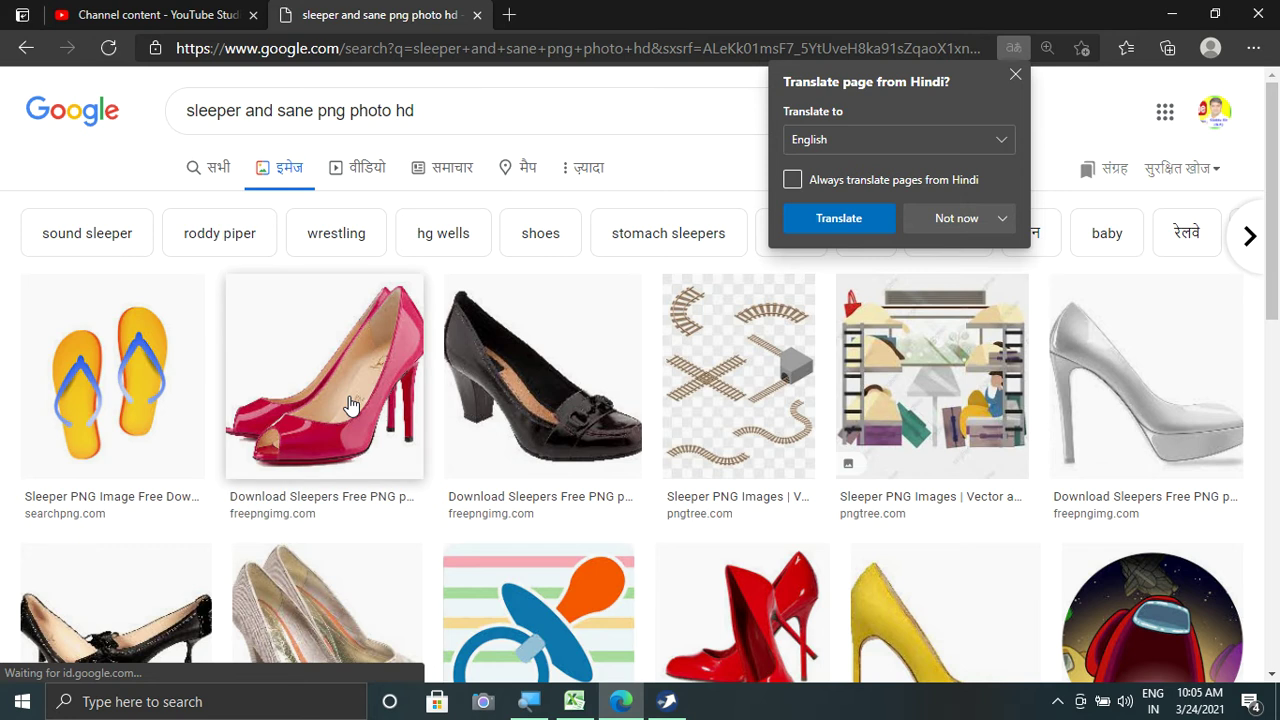
click(351, 405)
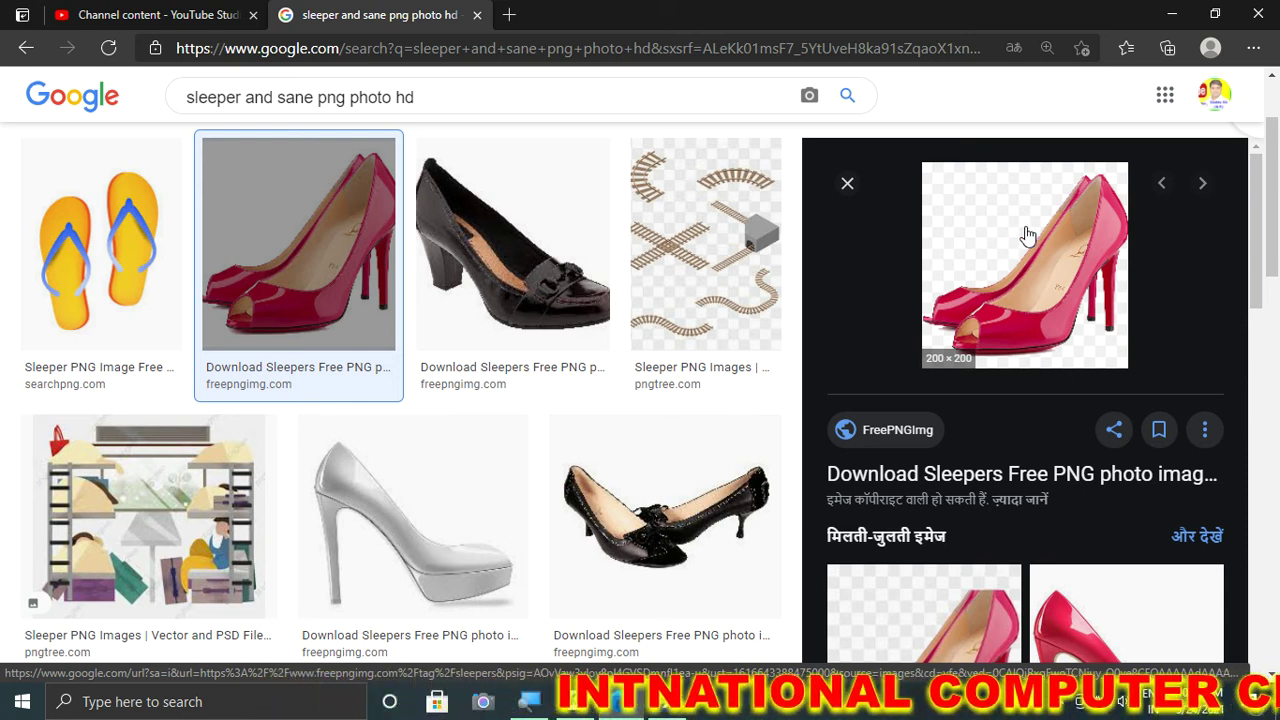
right_click(1026, 230)
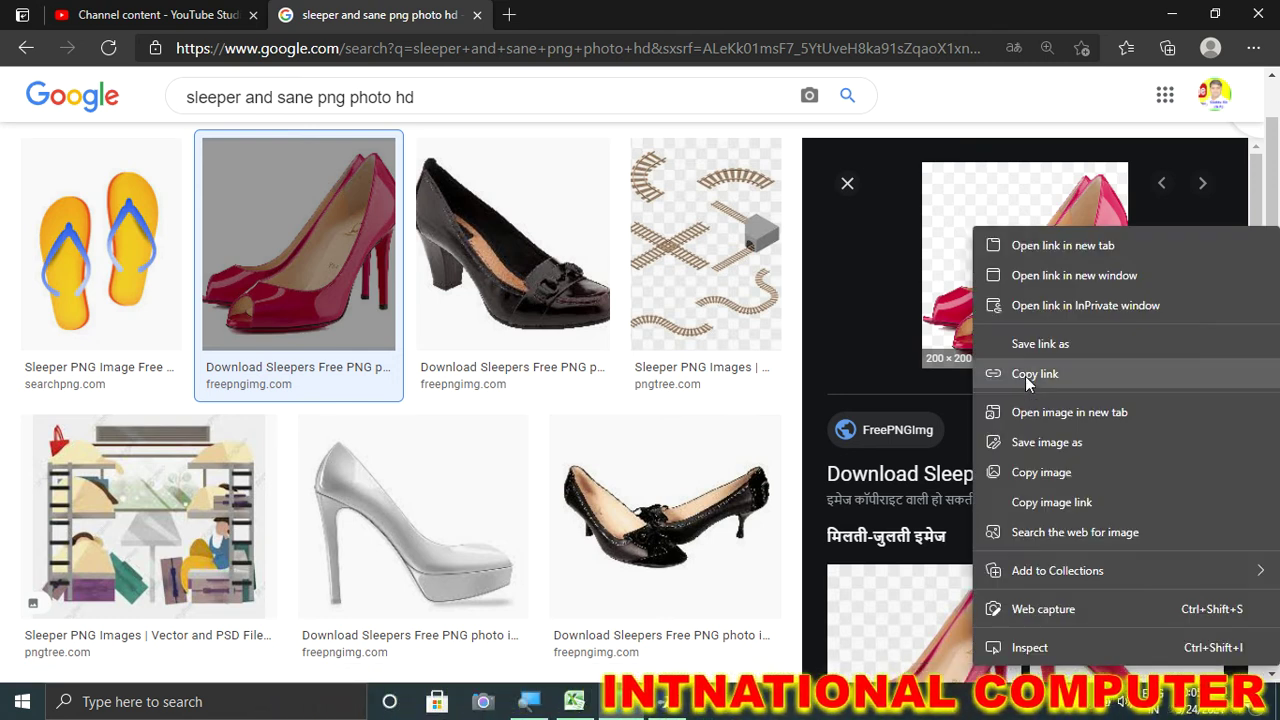
click(1066, 442)
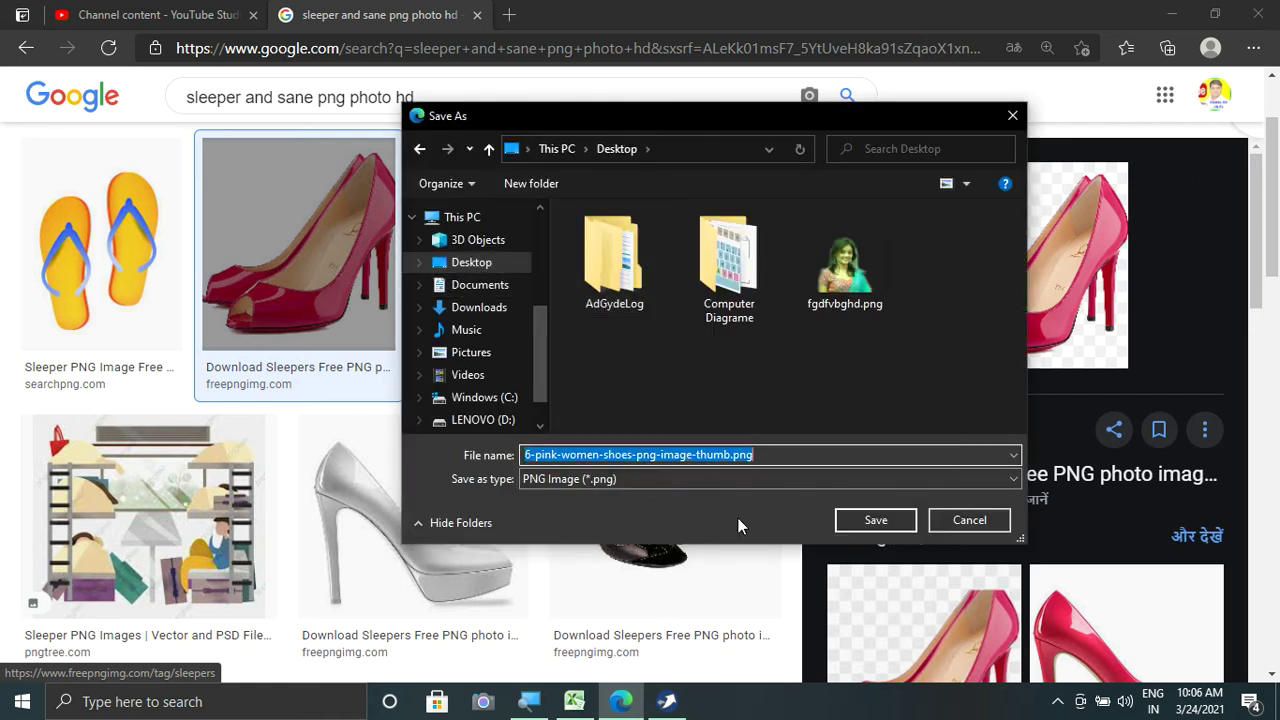
key(Return)
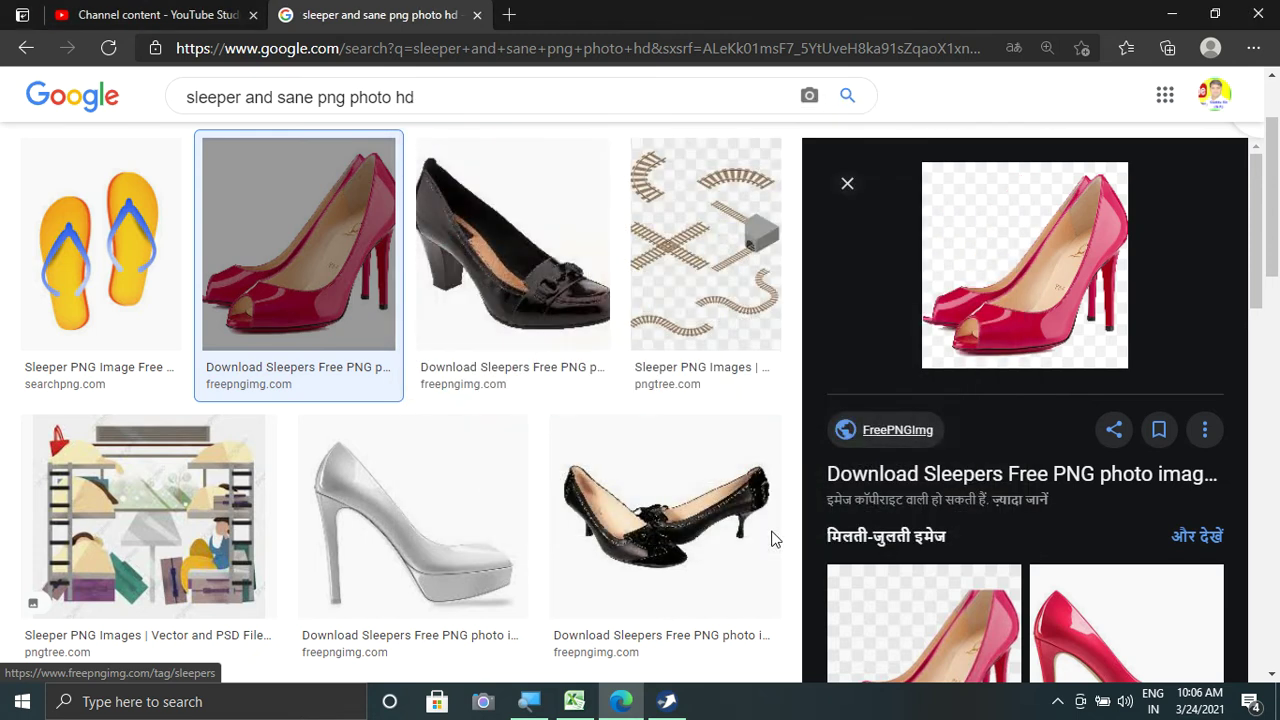
Step: Switch to Corel R.A.V.E., import ghhfgh.png from the Desktop and place it below the heading about 4.6 inches wide
mouse_move(662, 712)
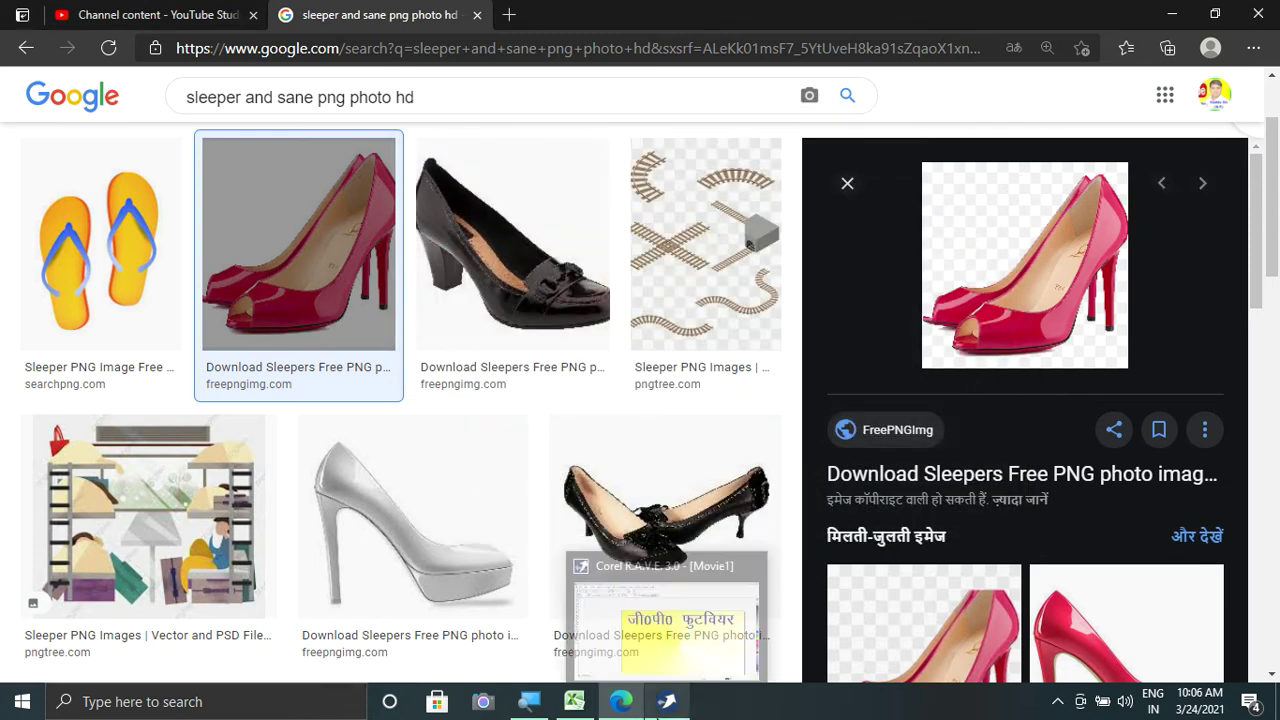
click(661, 714)
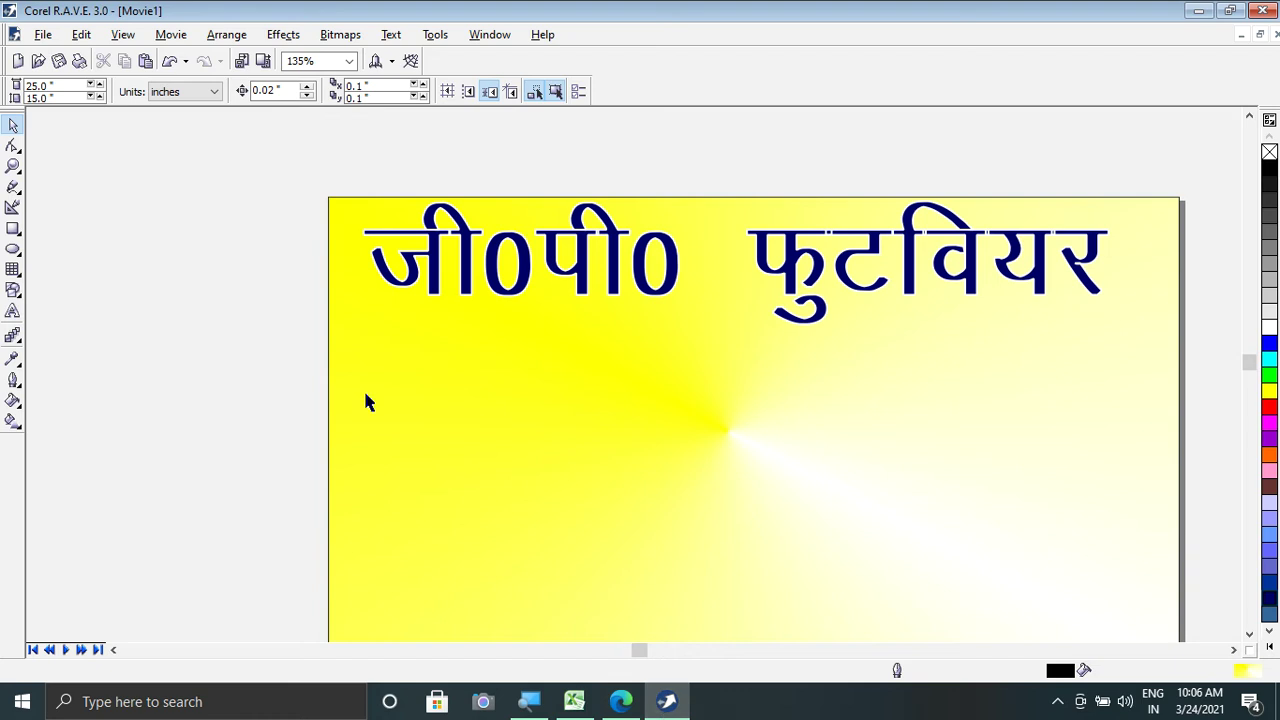
click(42, 35)
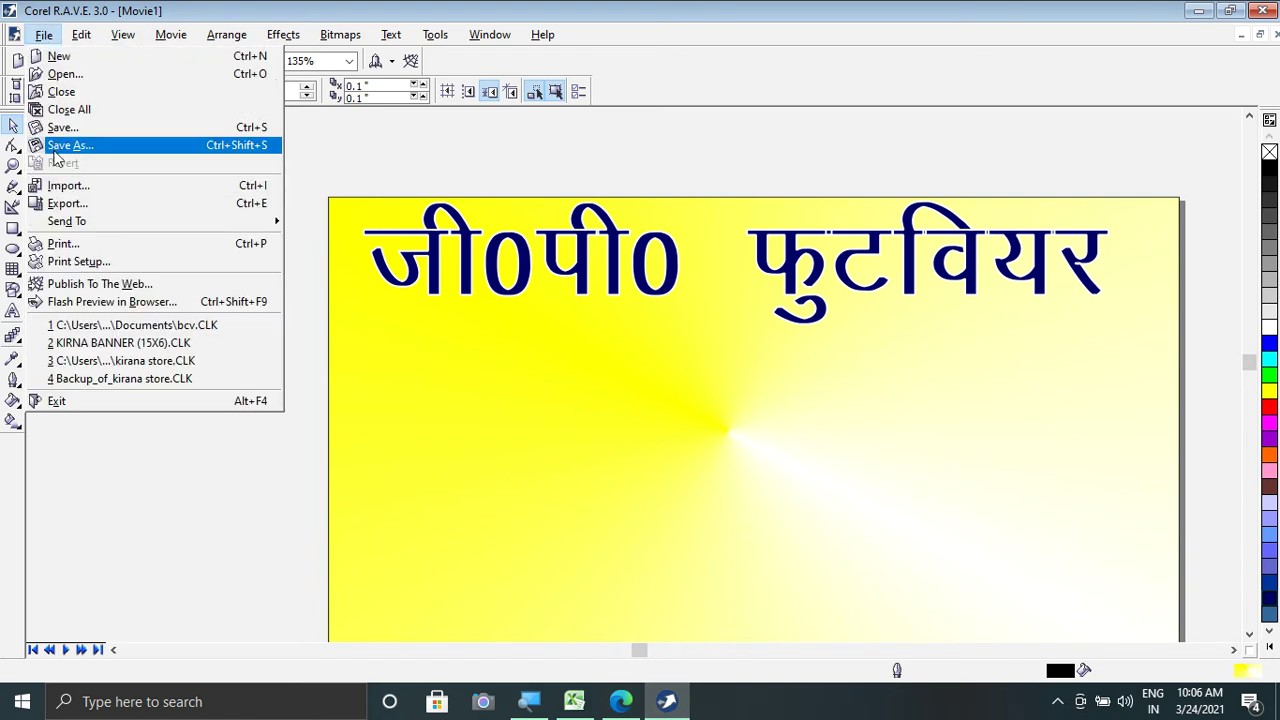
click(40, 184)
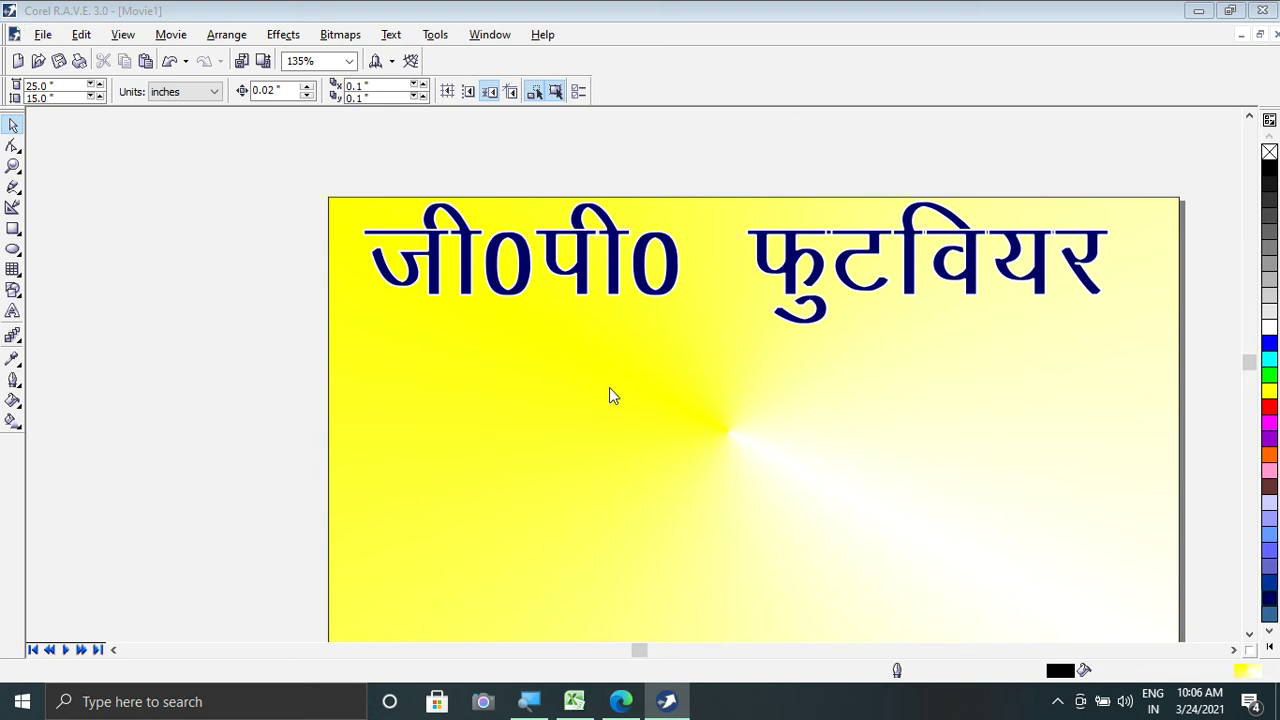
click(387, 276)
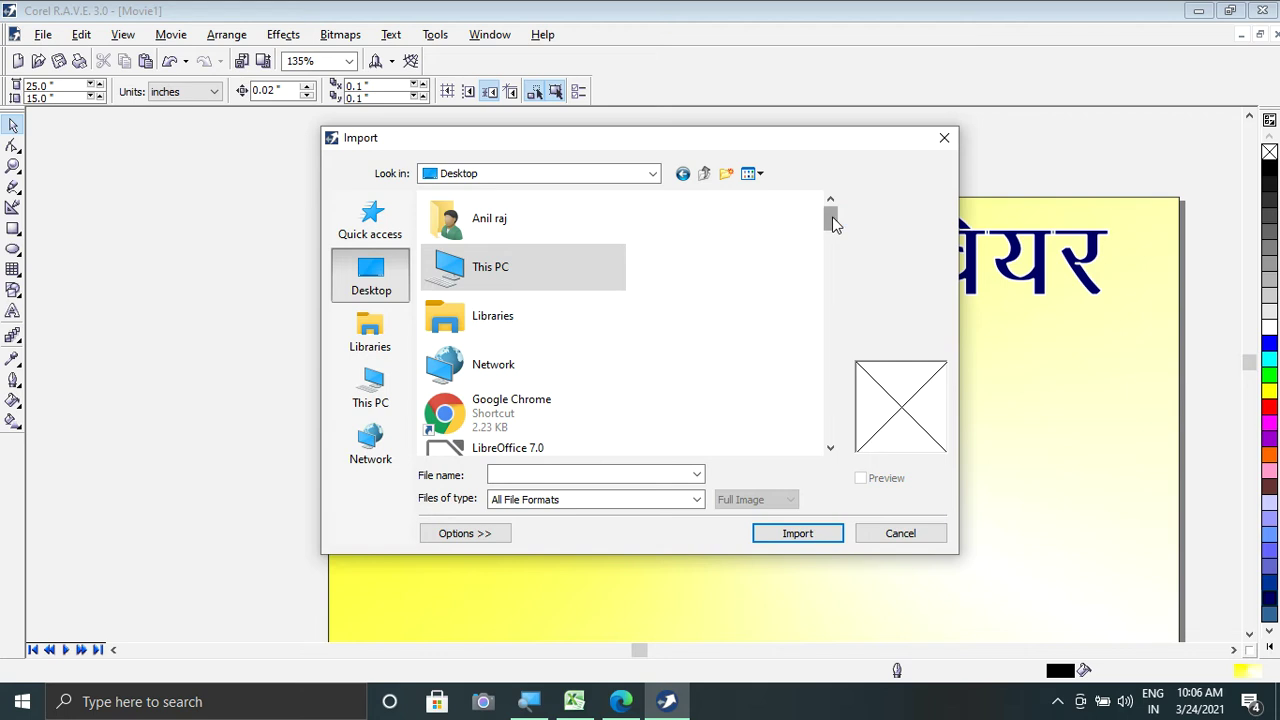
drag(834, 222, 833, 431)
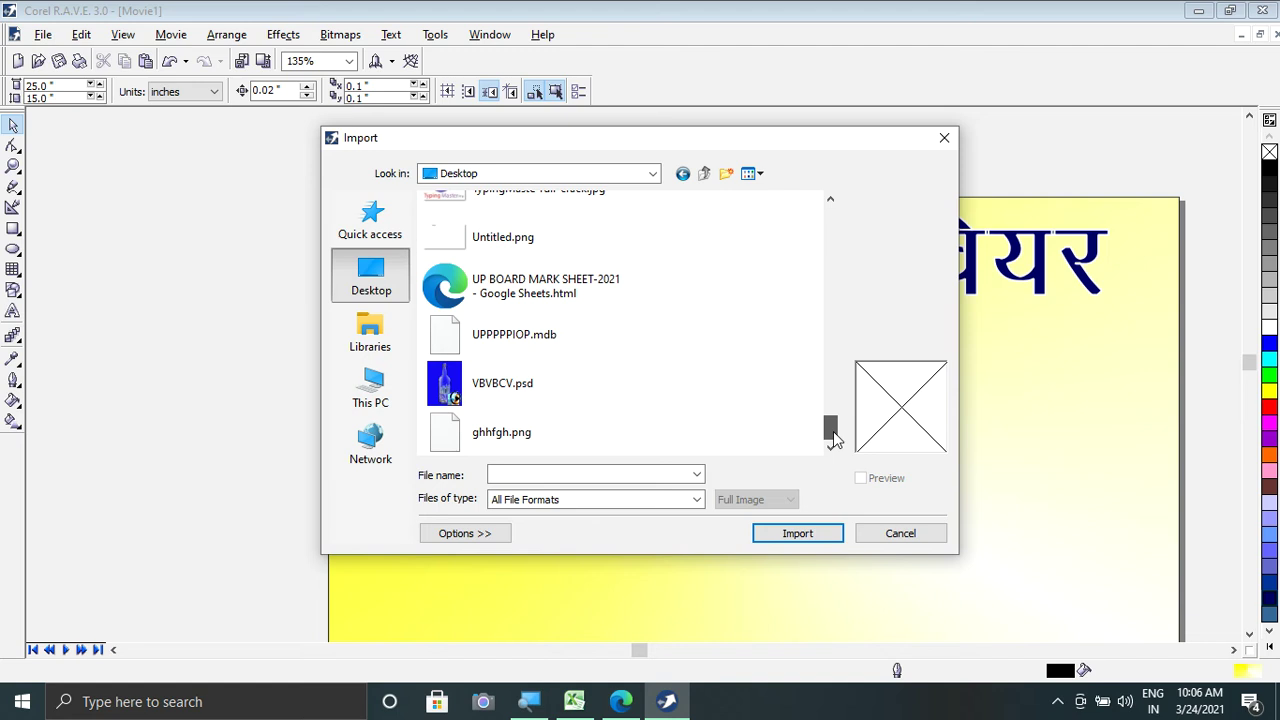
click(530, 440)
click(789, 540)
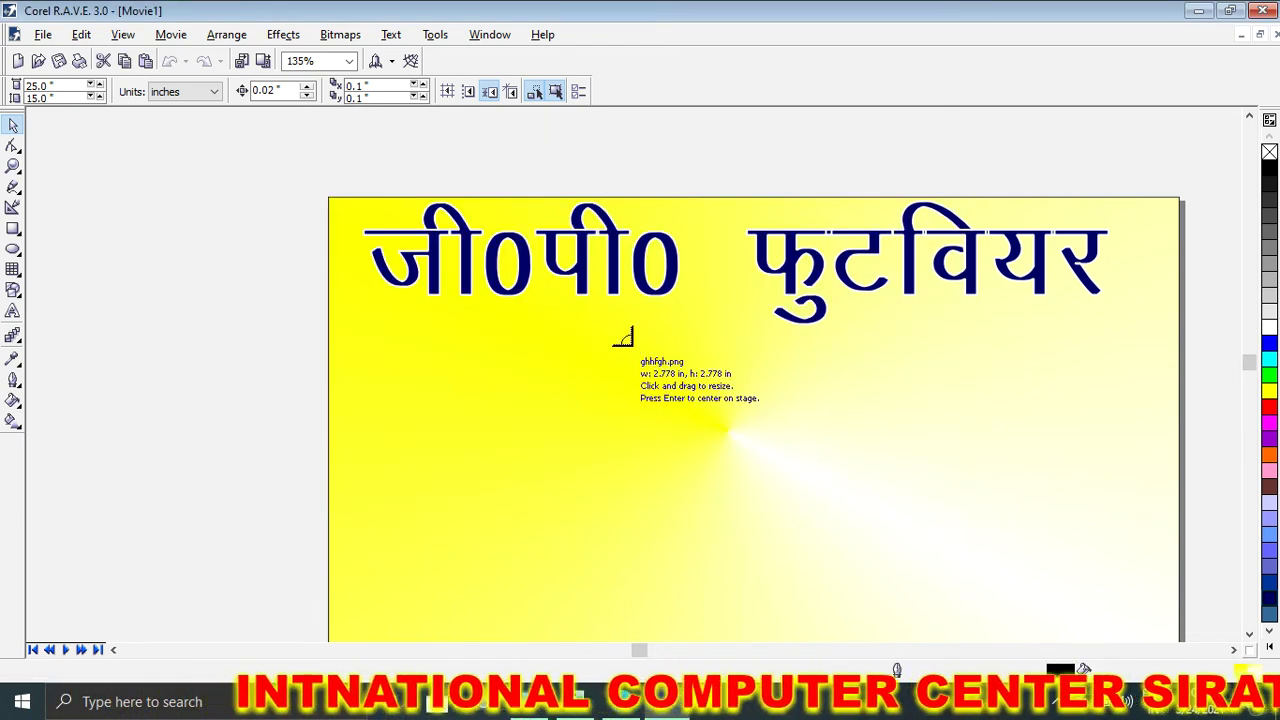
drag(631, 345, 788, 501)
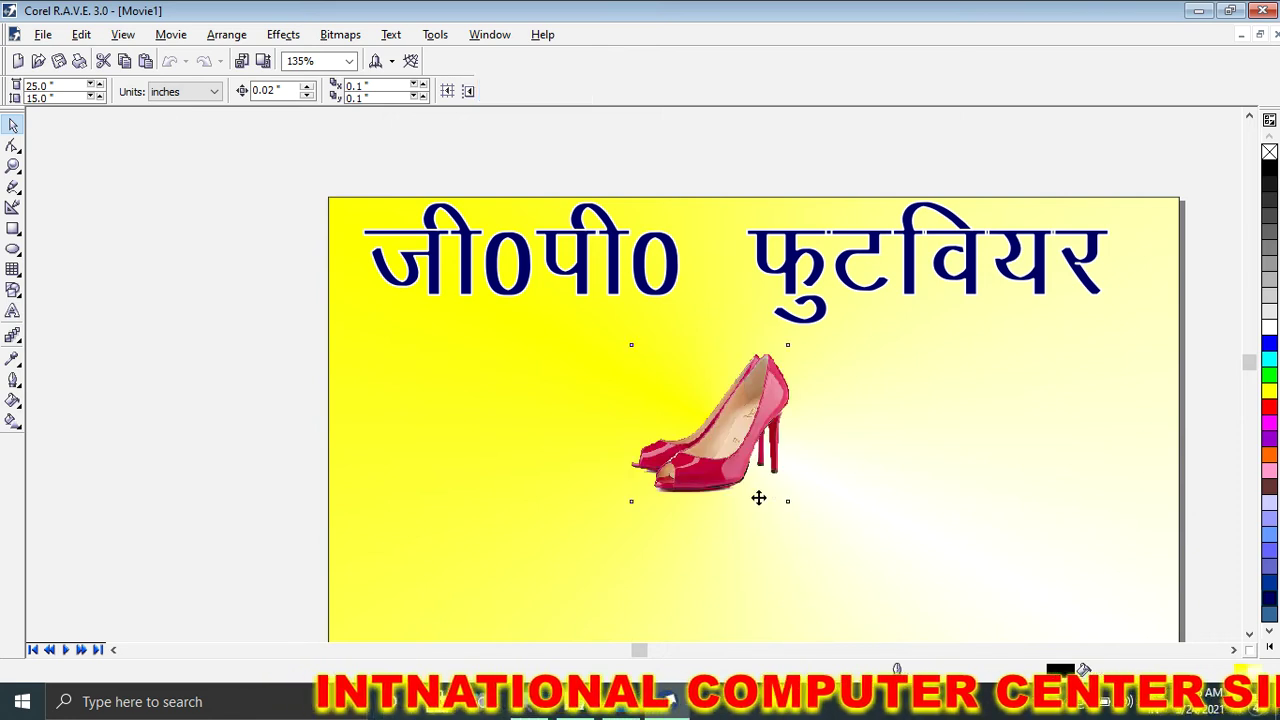
Step: Move the pink heels to the banner's right side below the heading and enlarge them to about 6.09 inches square
drag(736, 447, 1005, 470)
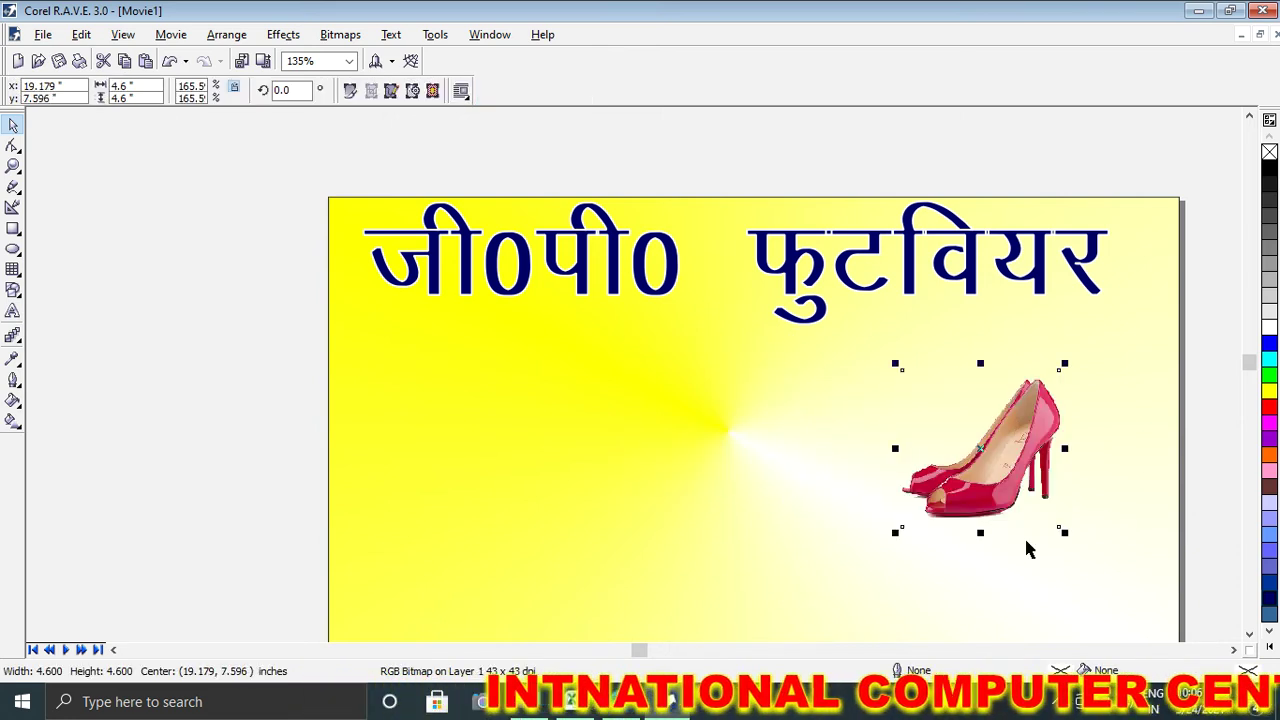
drag(1063, 531, 1100, 568)
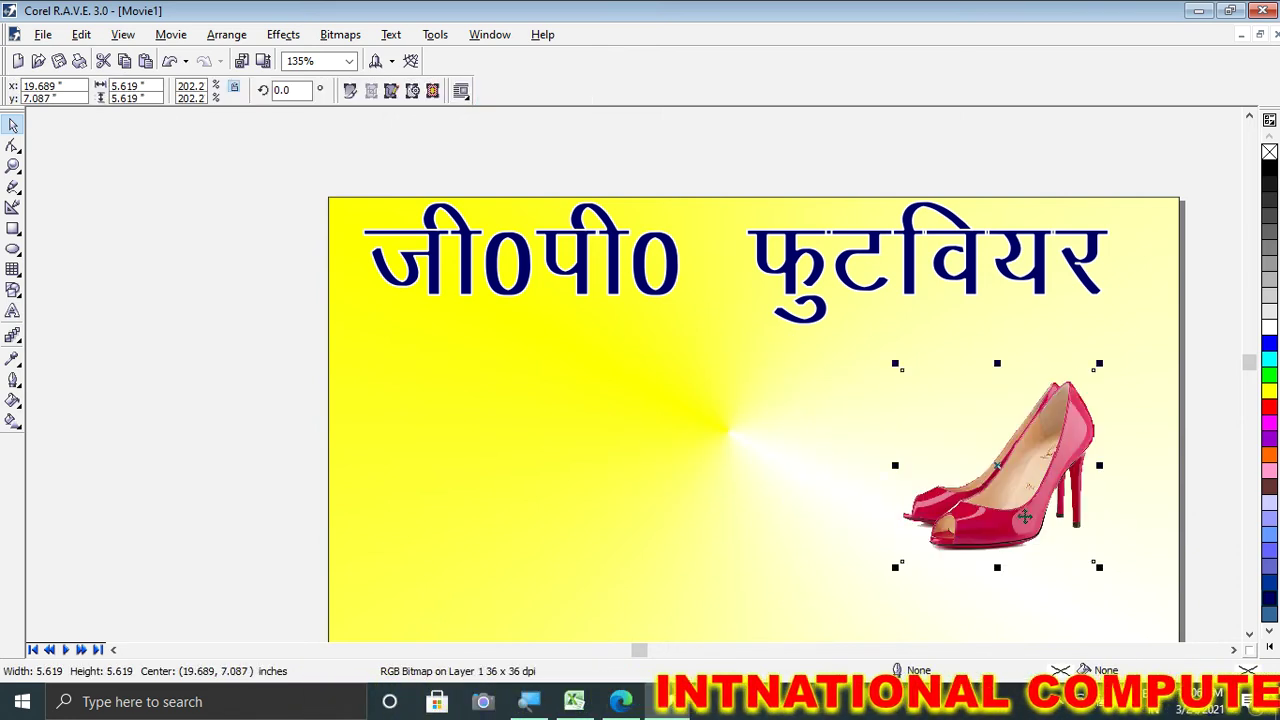
drag(1024, 516, 1044, 499)
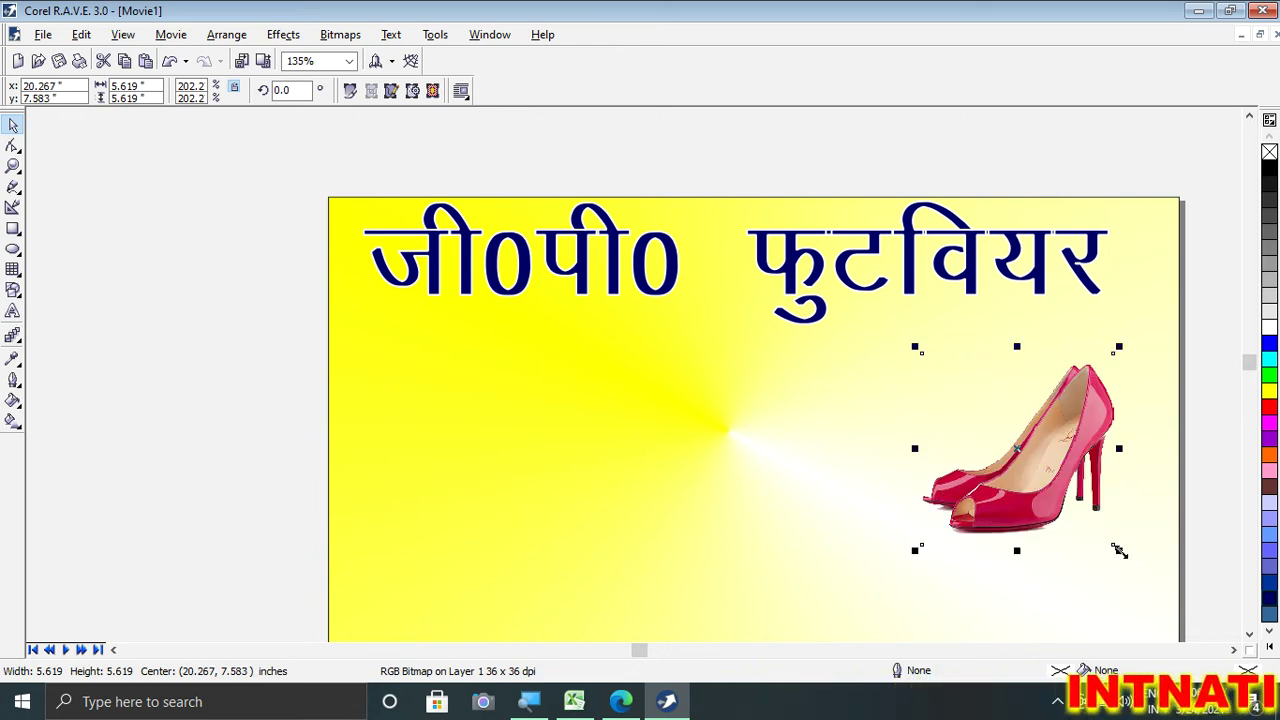
drag(1119, 551, 1130, 562)
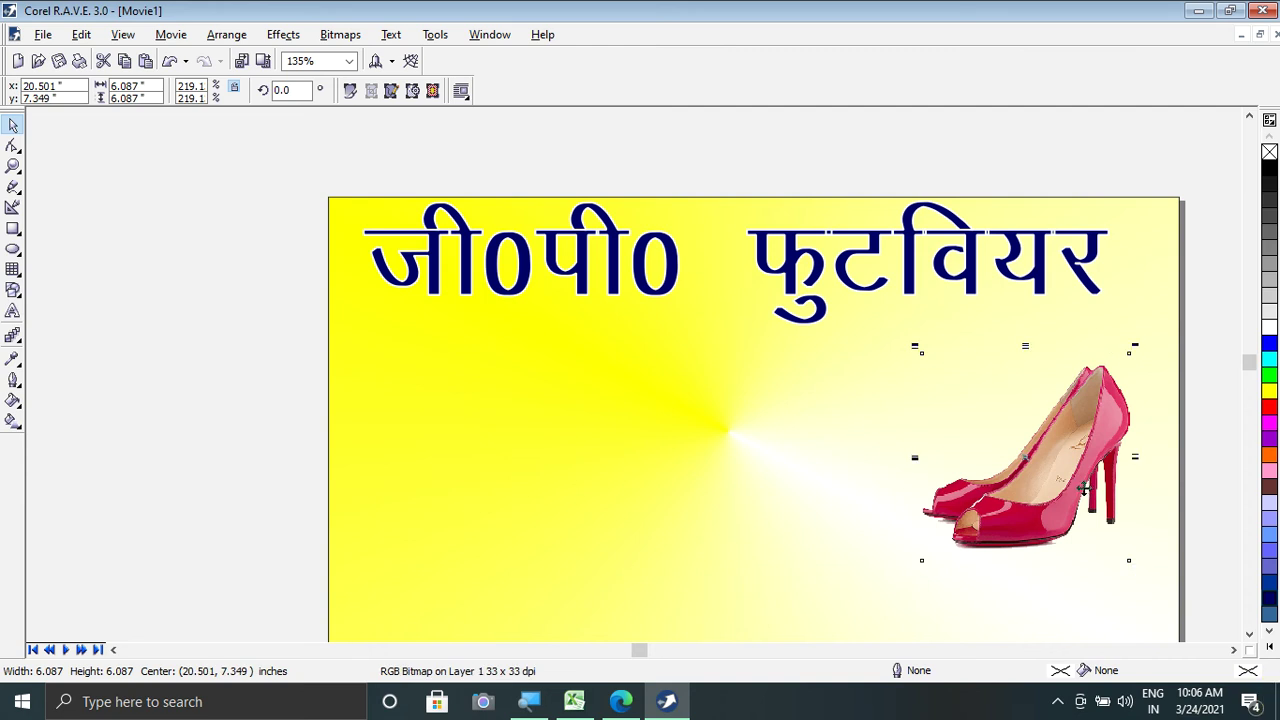
drag(1083, 487, 1084, 499)
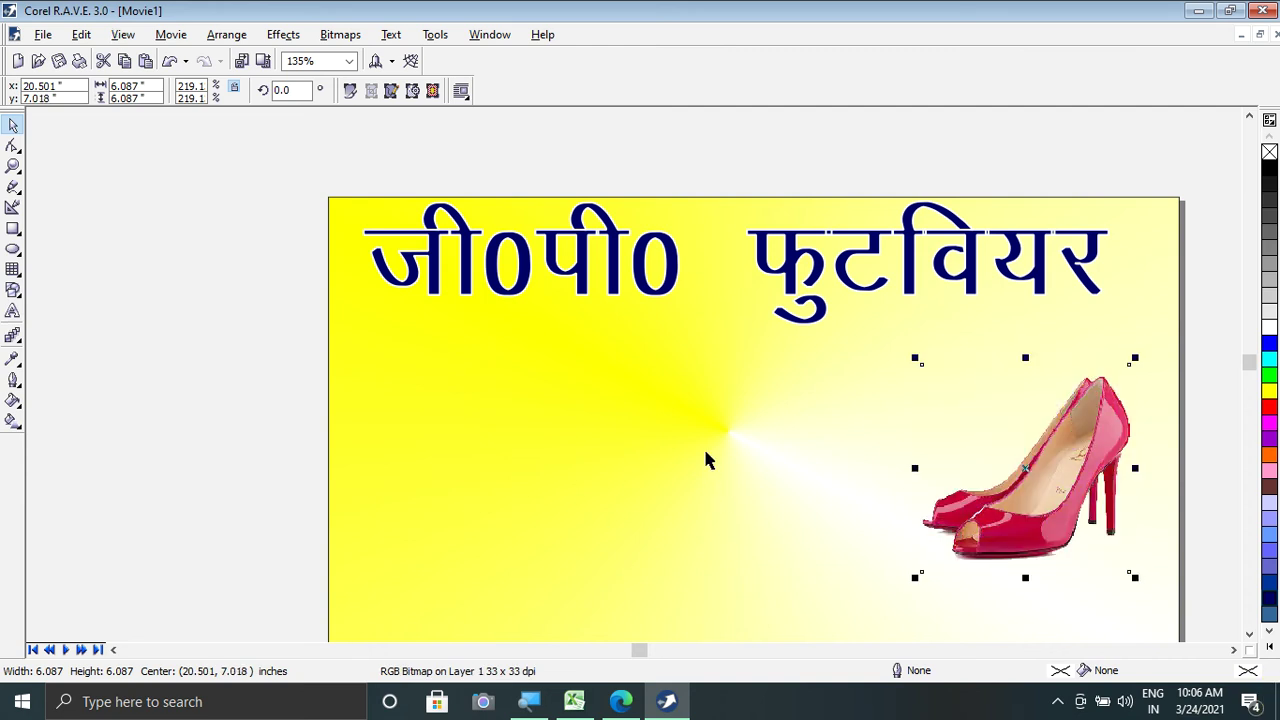
click(44, 35)
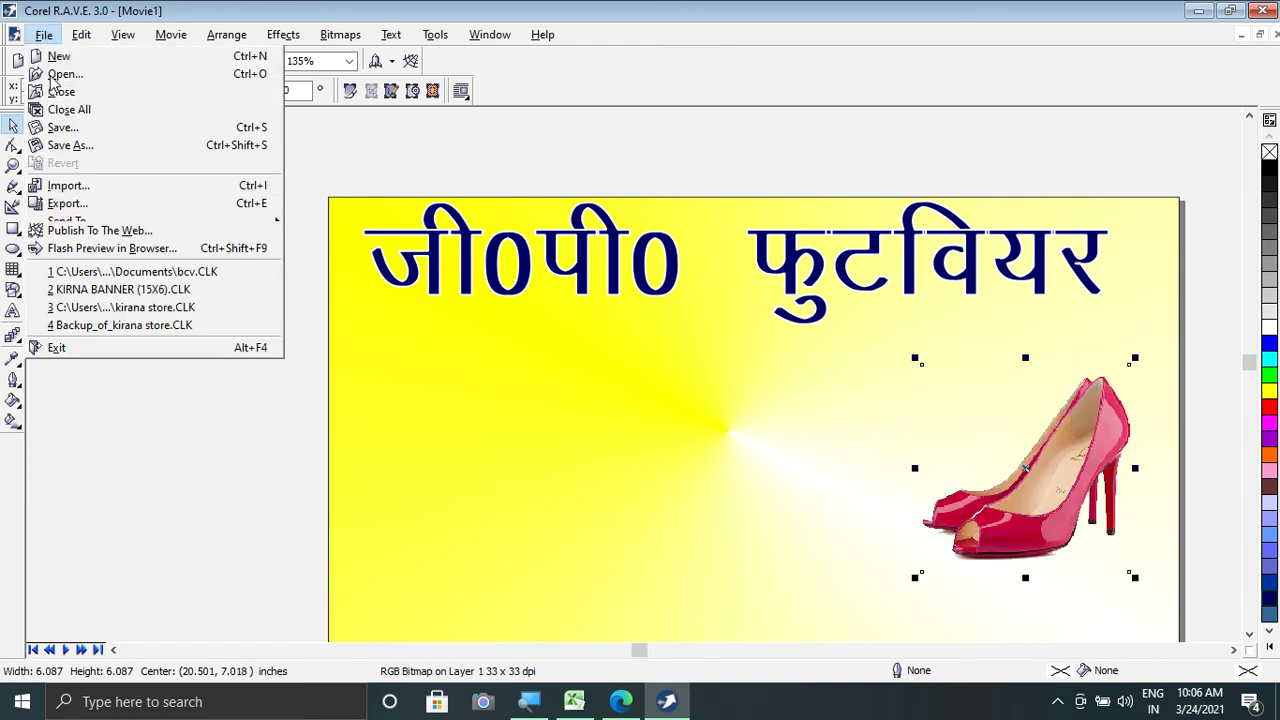
click(57, 200)
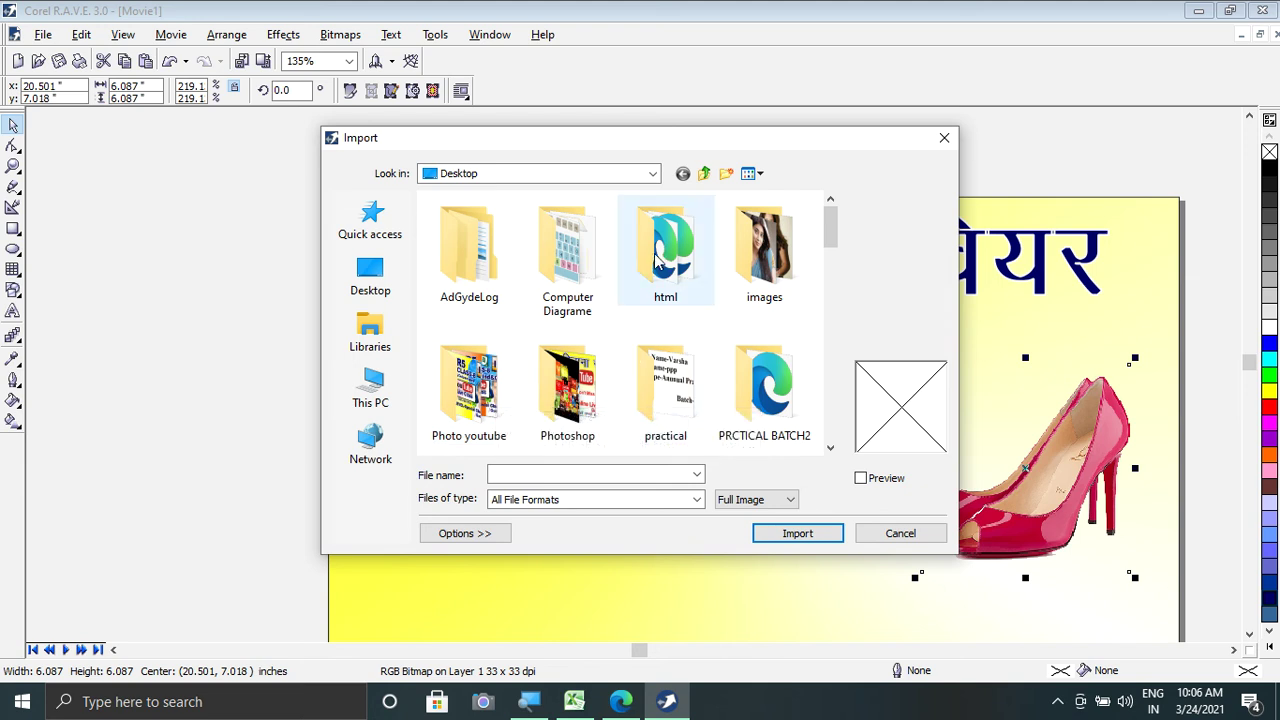
double_click(563, 280)
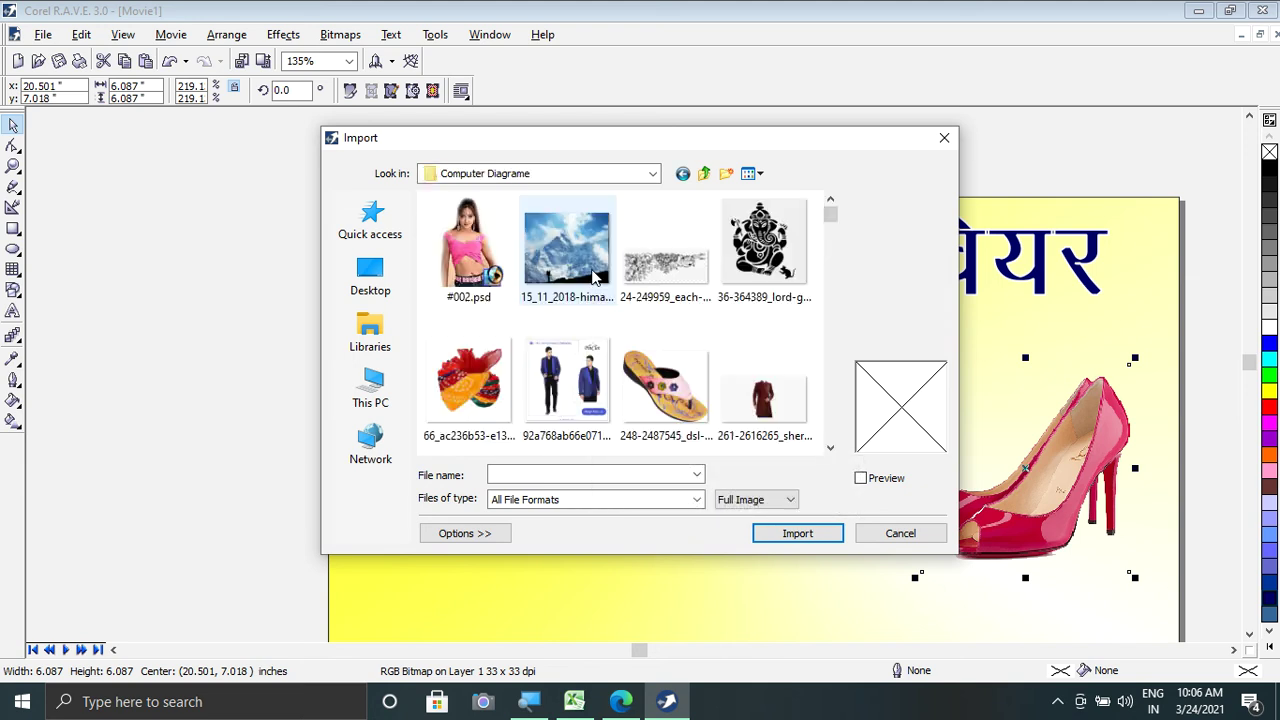
click(686, 381)
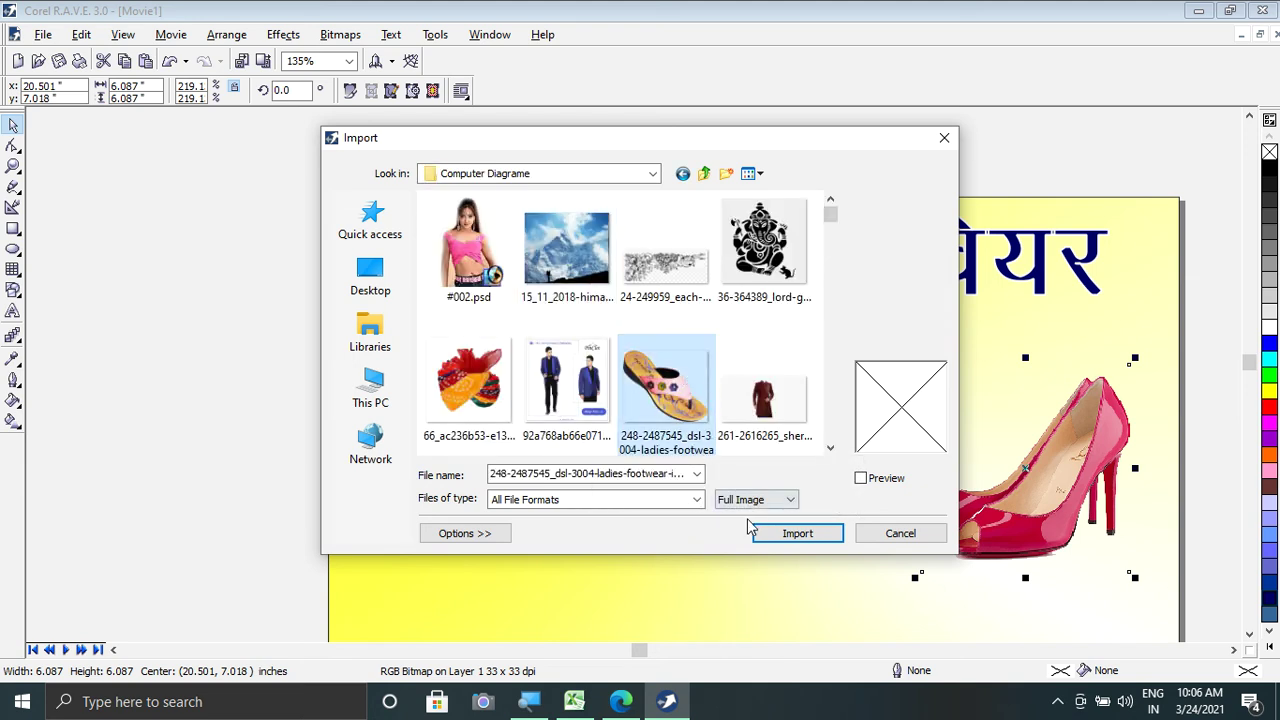
click(788, 535)
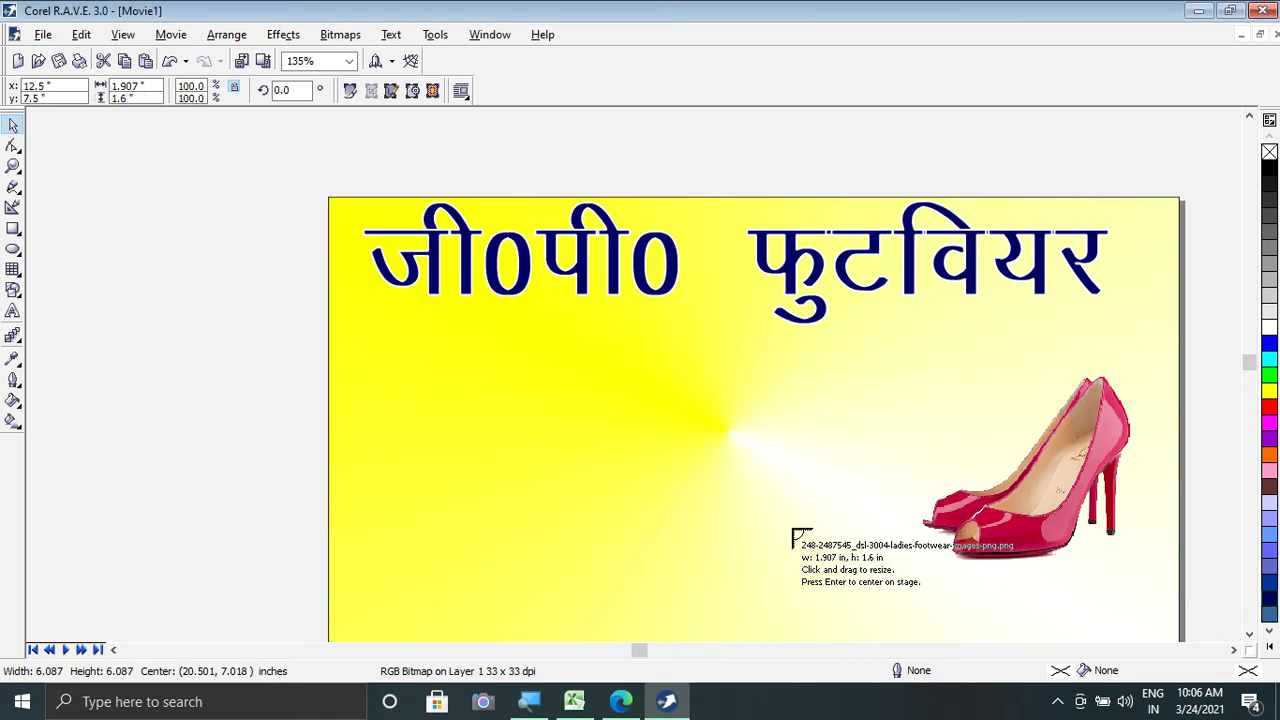
drag(645, 397, 861, 615)
drag(748, 490, 788, 490)
Step: Import the range of files from download.jpg through fancy-500x500.png in the Computer Diagrame folder
click(44, 35)
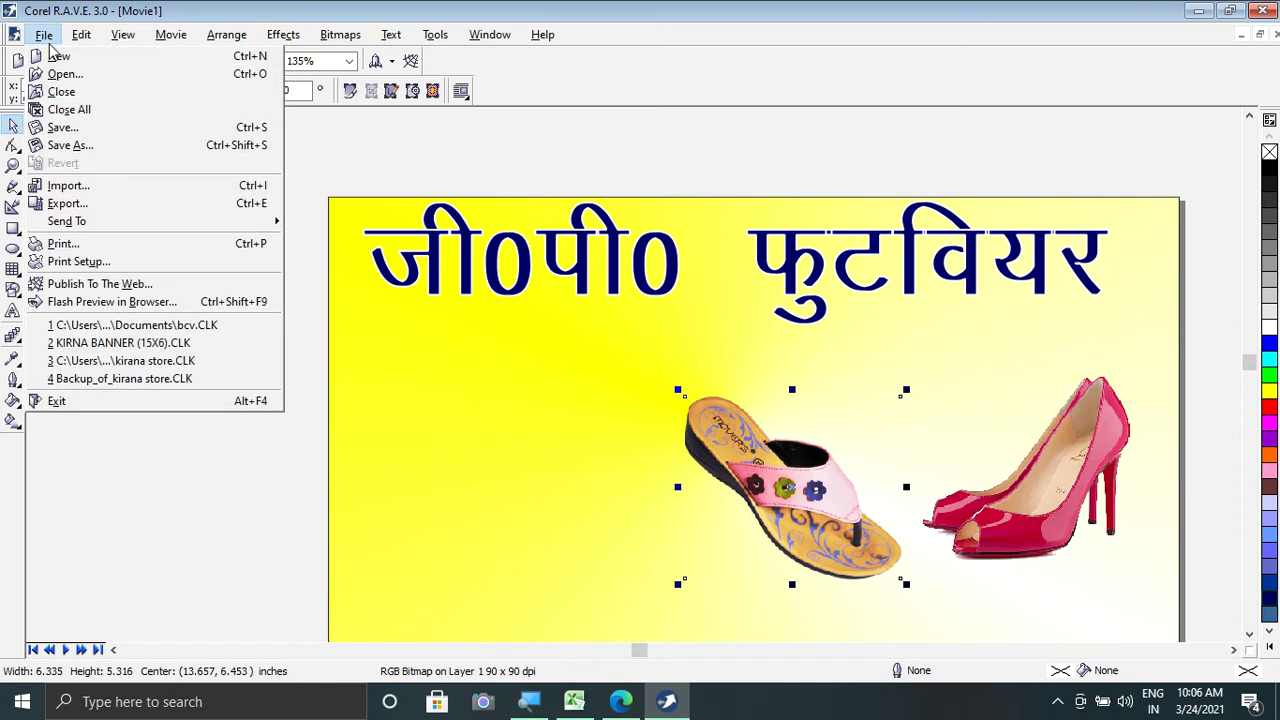
key(Escape)
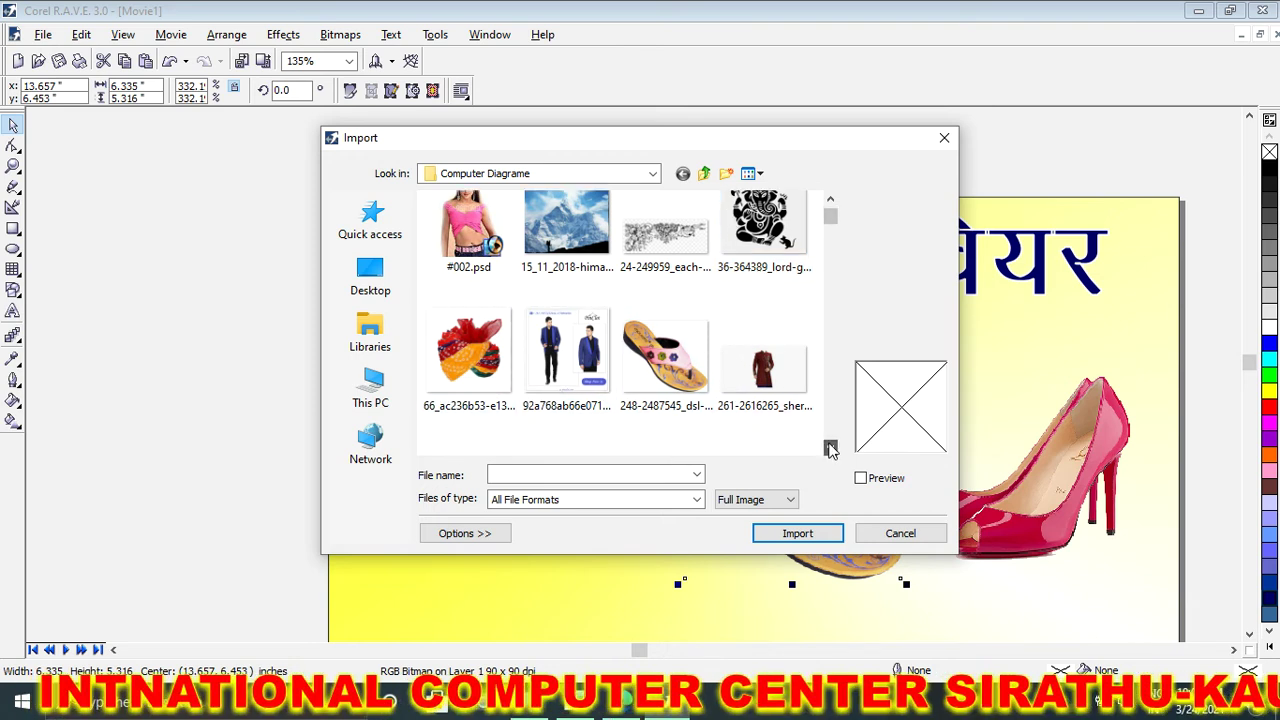
scroll(830, 449, down, 5)
scroll(830, 449, down, 6)
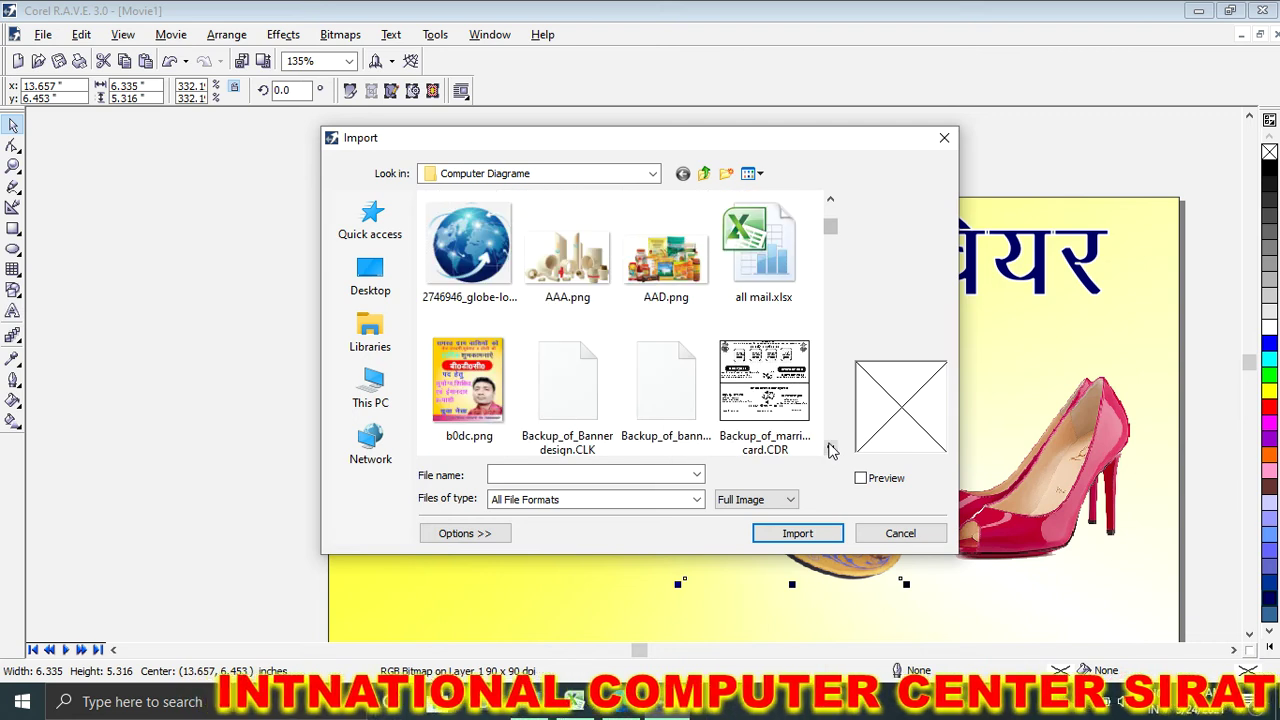
scroll(830, 449, down, 4)
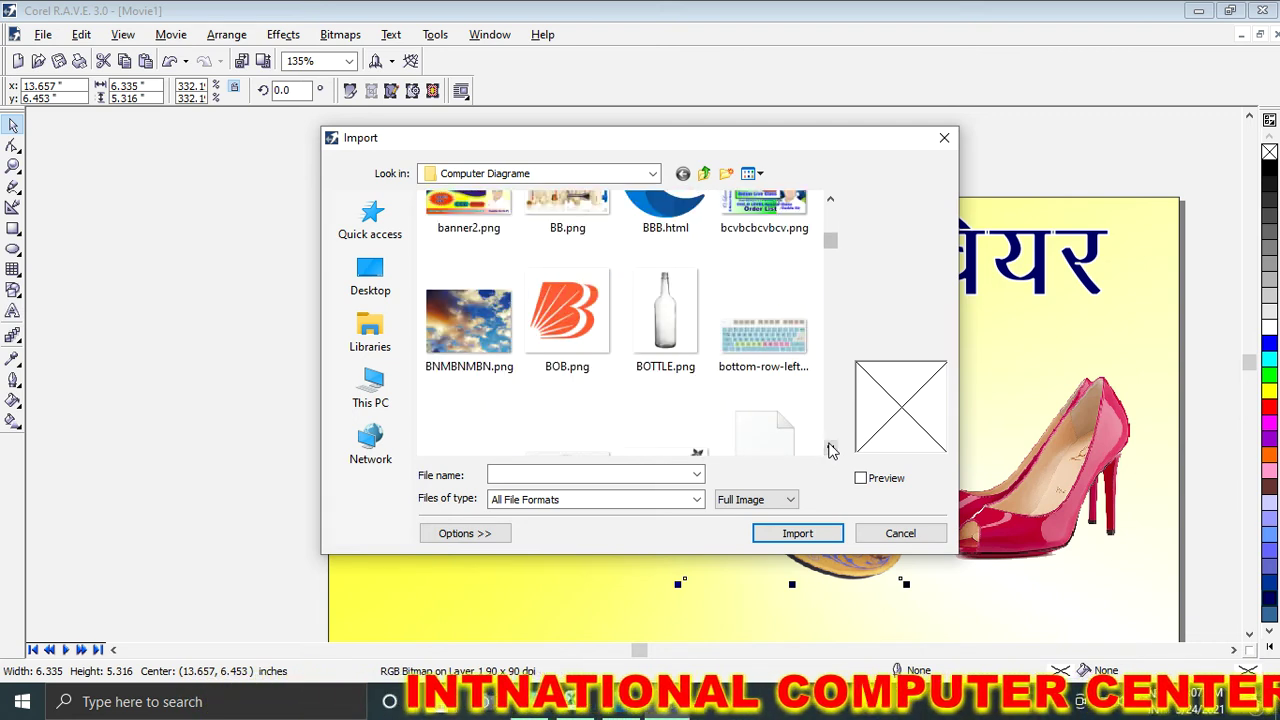
scroll(830, 449, down, 10)
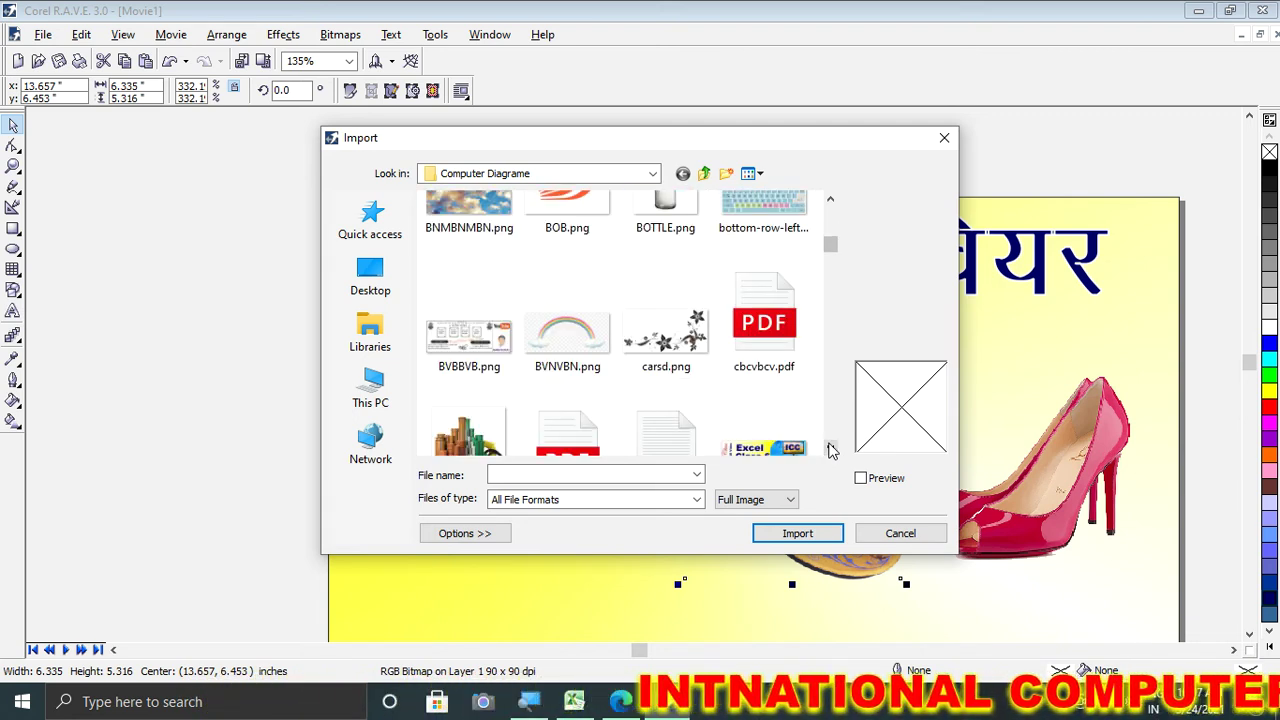
scroll(830, 449, down, 7)
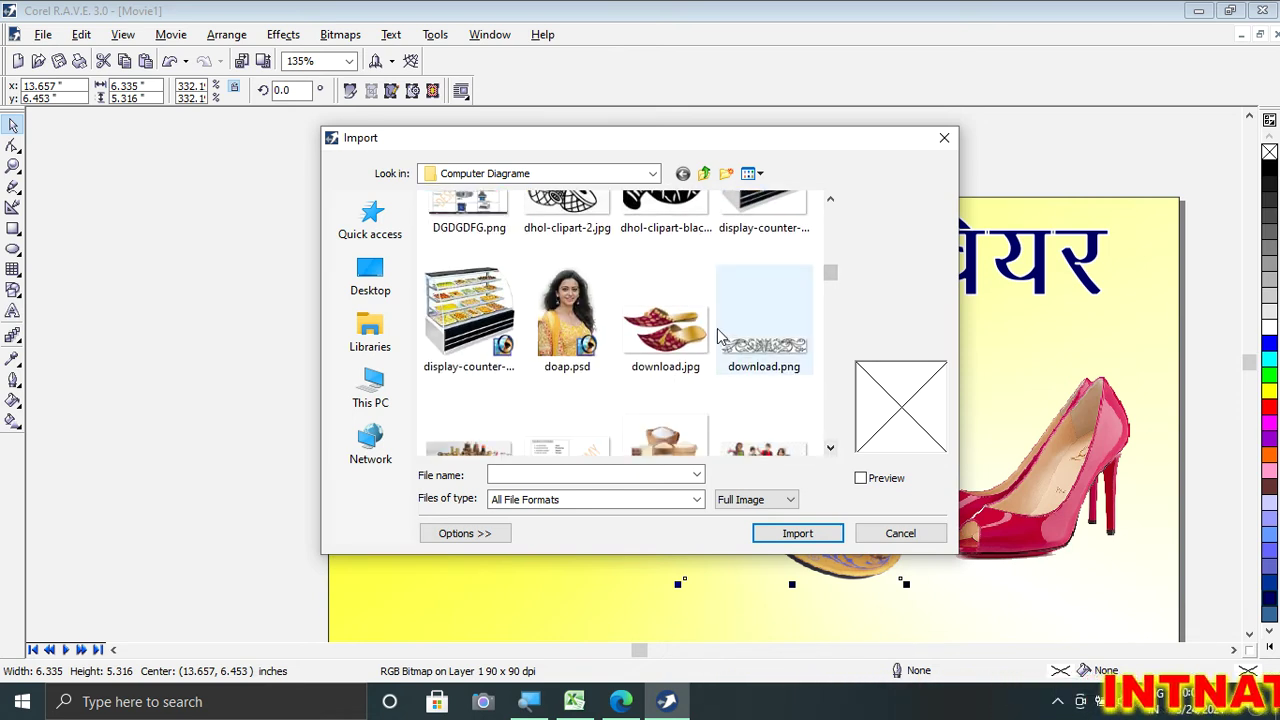
click(670, 345)
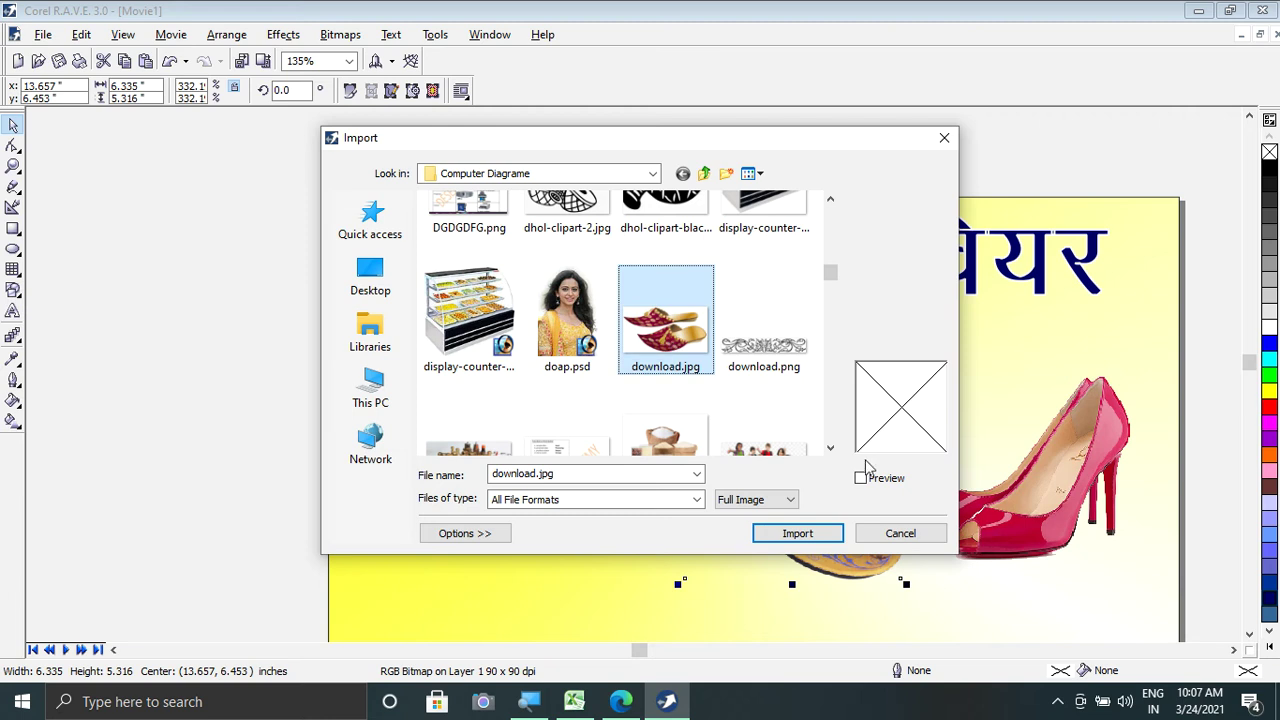
scroll(833, 452, down, 6)
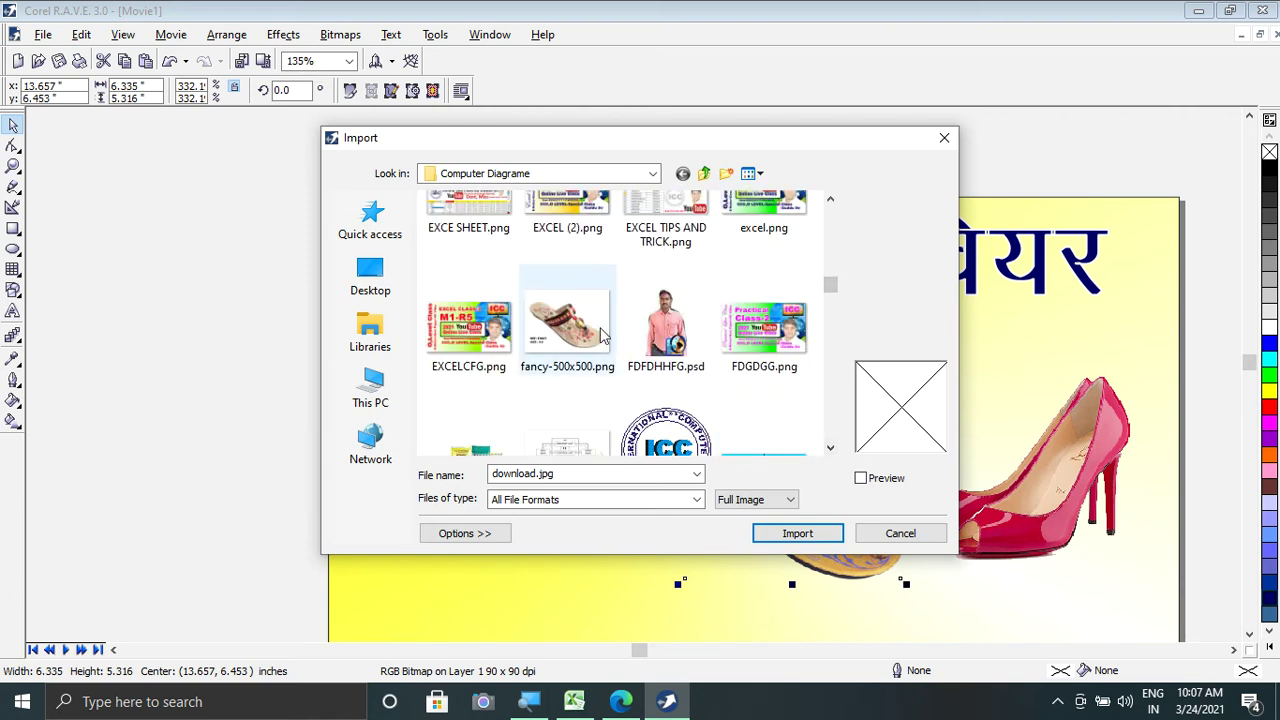
shift+click(599, 332)
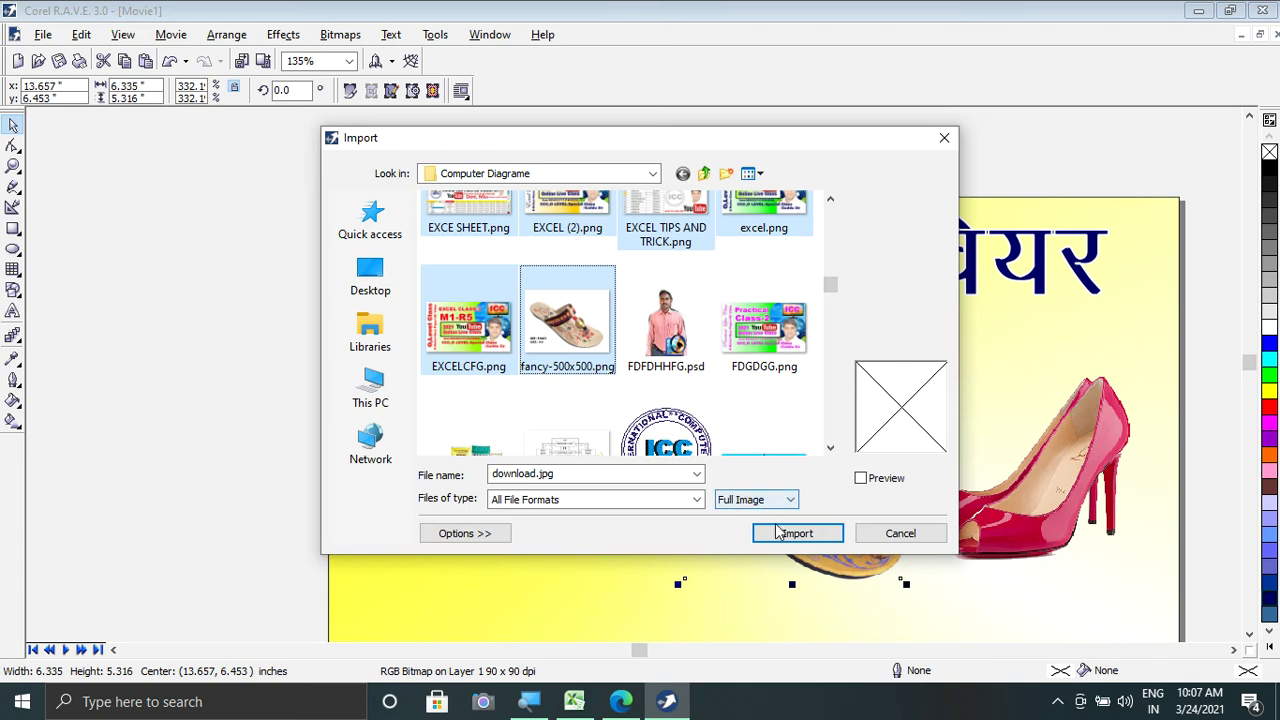
click(790, 533)
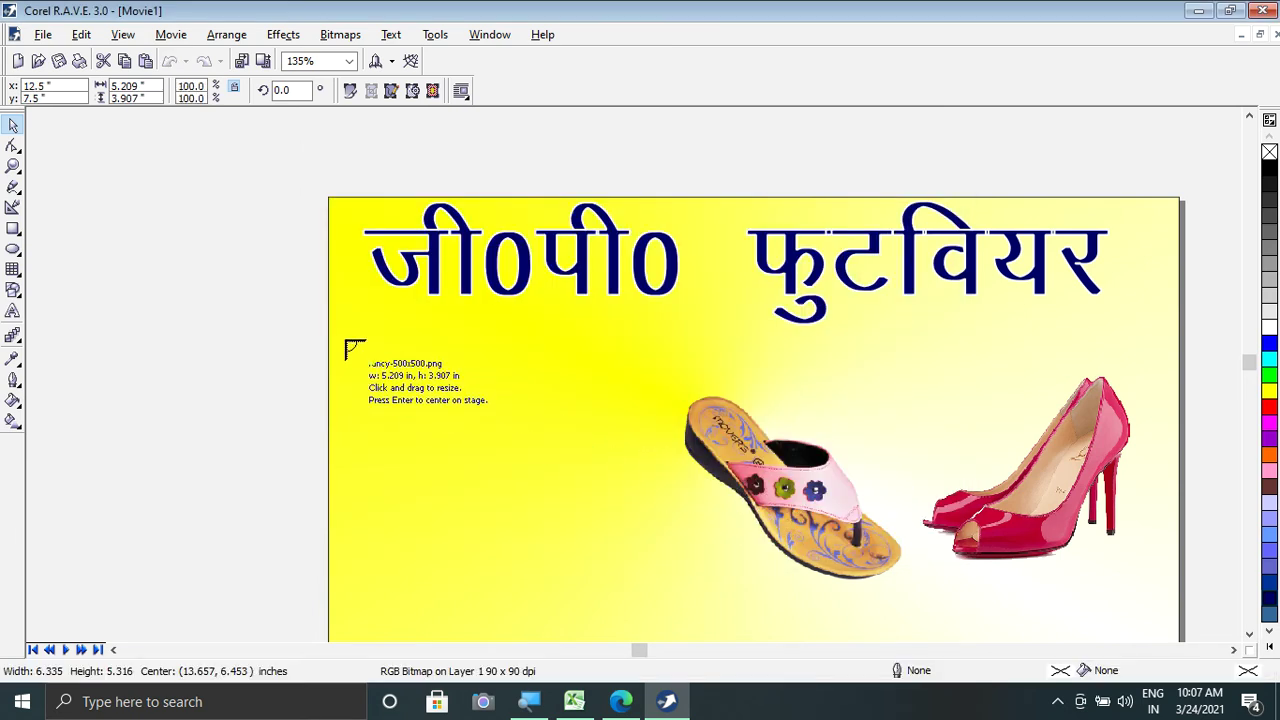
Step: Place the imported pictures from fancy-500x500.png through EXCE SHEET.png at small sizes across the banner's left half and the page's left edge
drag(214, 314, 352, 418)
drag(400, 328, 518, 496)
drag(705, 508, 706, 509)
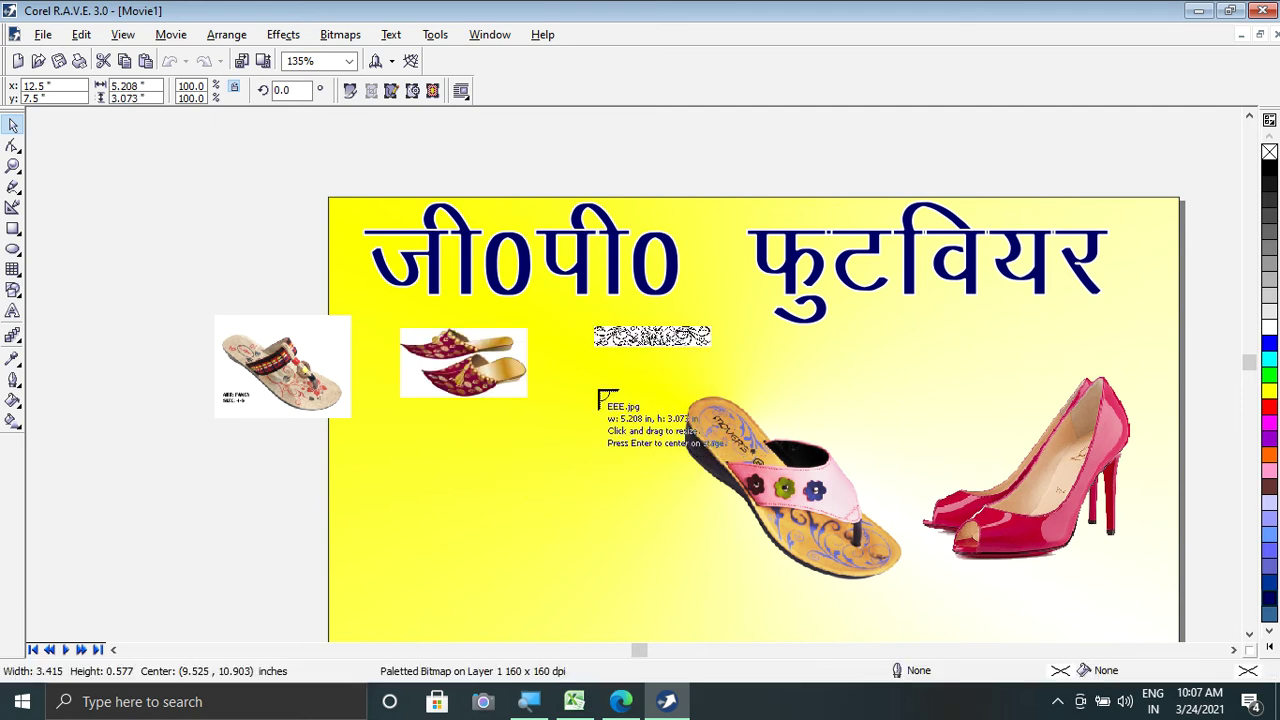
click(719, 559)
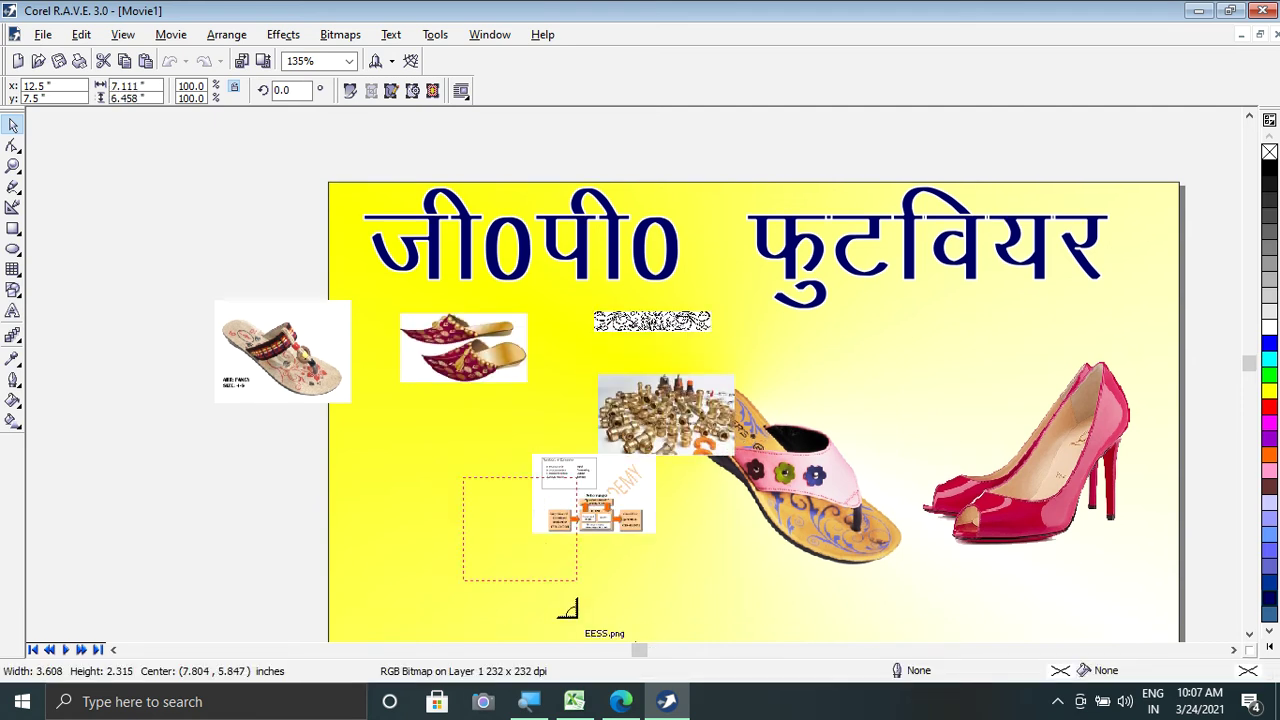
drag(577, 618, 577, 617)
drag(420, 479, 540, 590)
drag(387, 453, 530, 552)
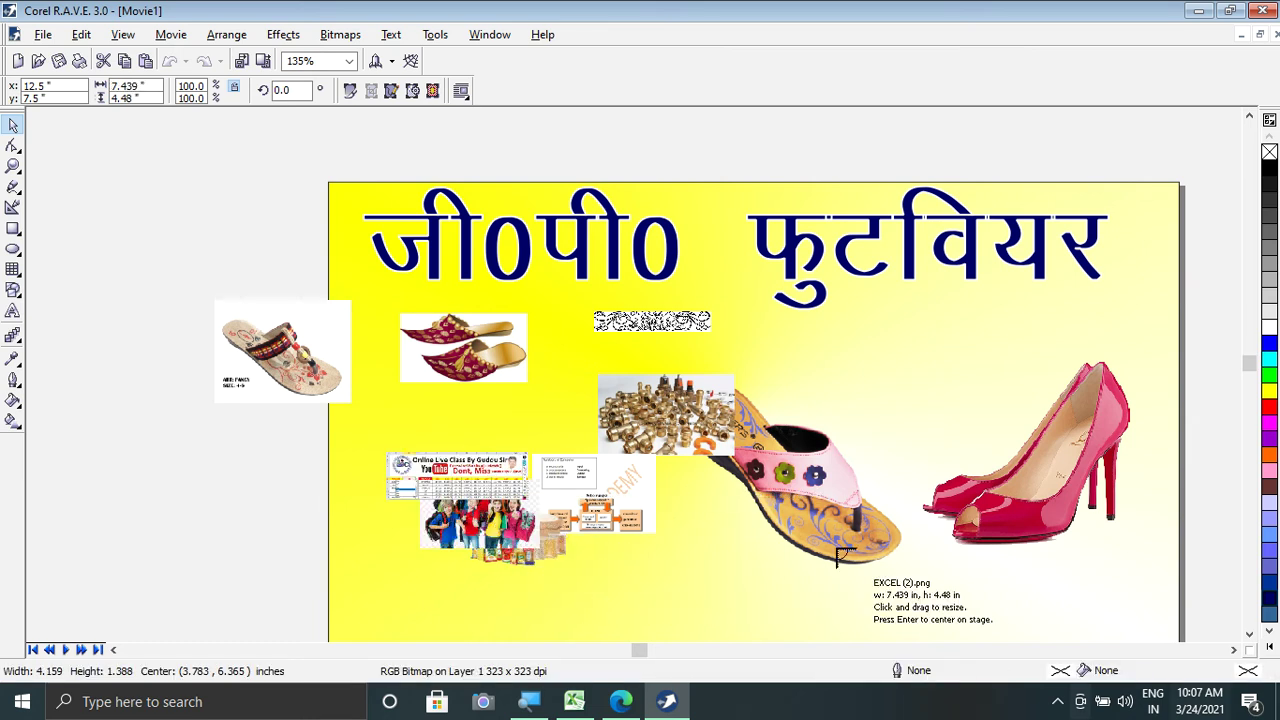
Step: Place the remaining imported pictures, from EXCEL (2).png through EXCELCFG.png, on the empty area left of the page
drag(257, 524, 258, 524)
drag(99, 360, 308, 607)
click(159, 334)
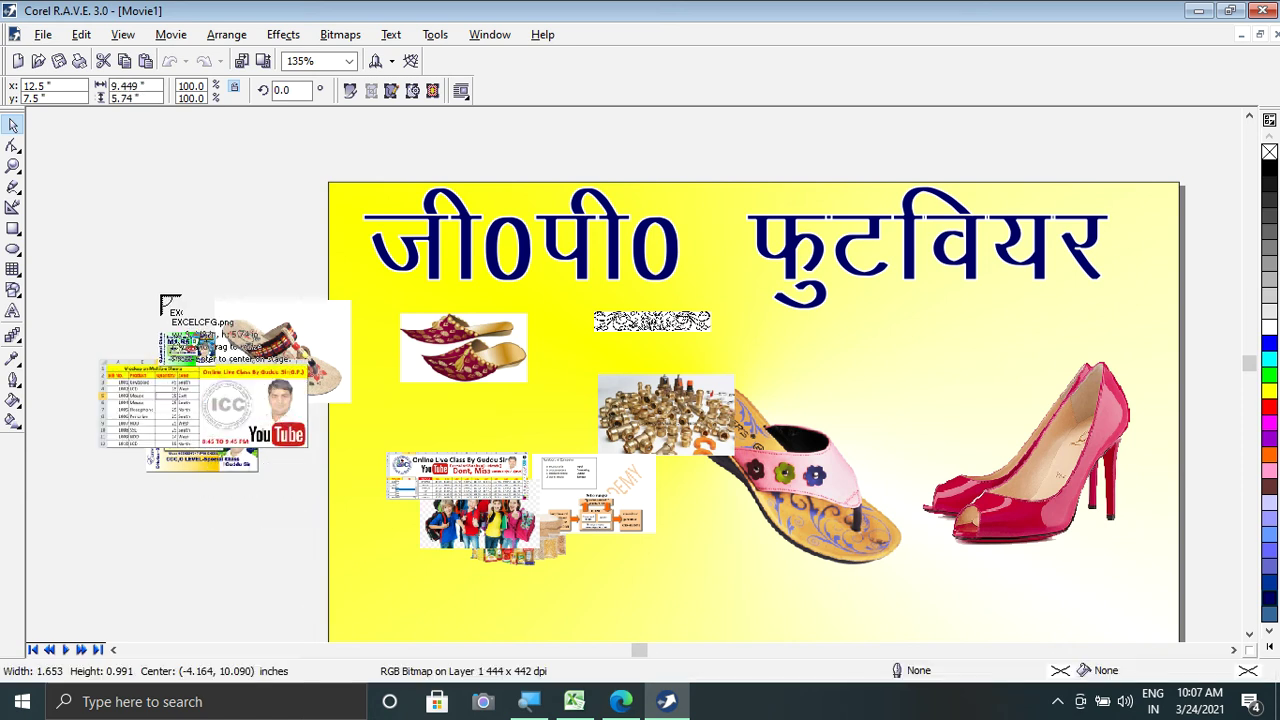
drag(157, 288, 289, 369)
Step: Delete all the newly placed pictures, keeping only the heading, the ladies' sandal and the pink heels on the banner
drag(100, 237, 666, 481)
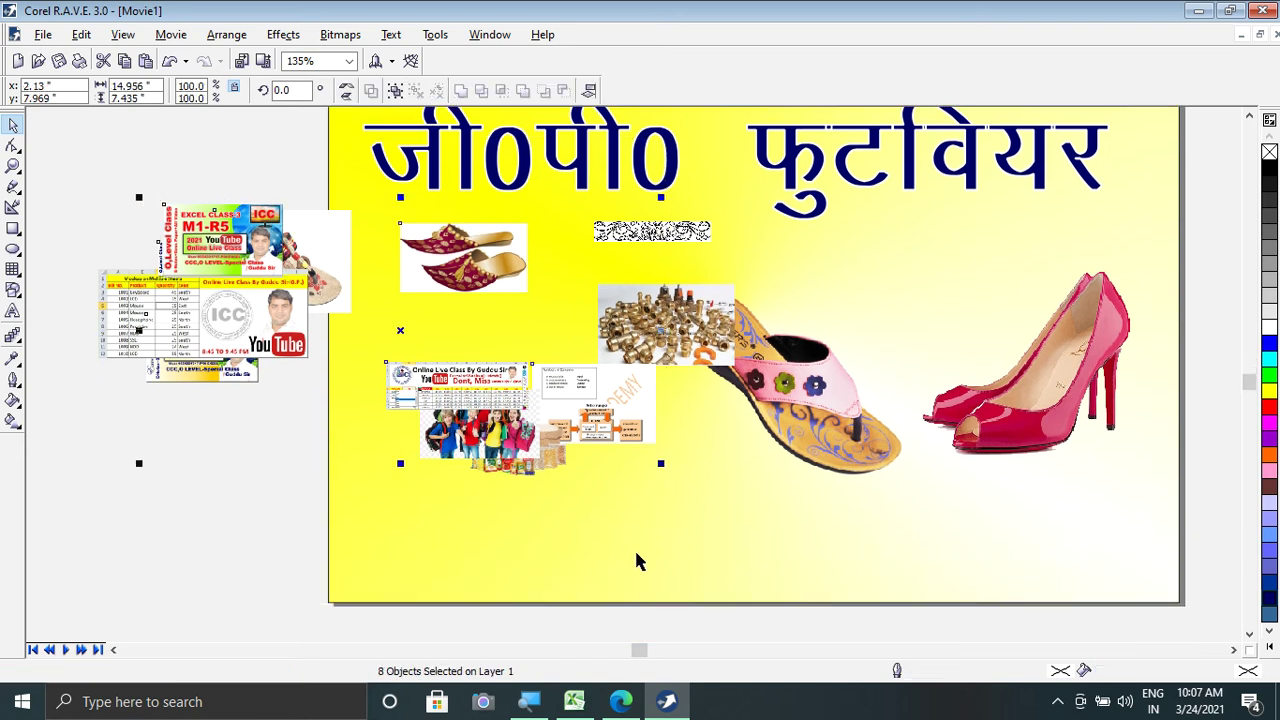
key(Delete)
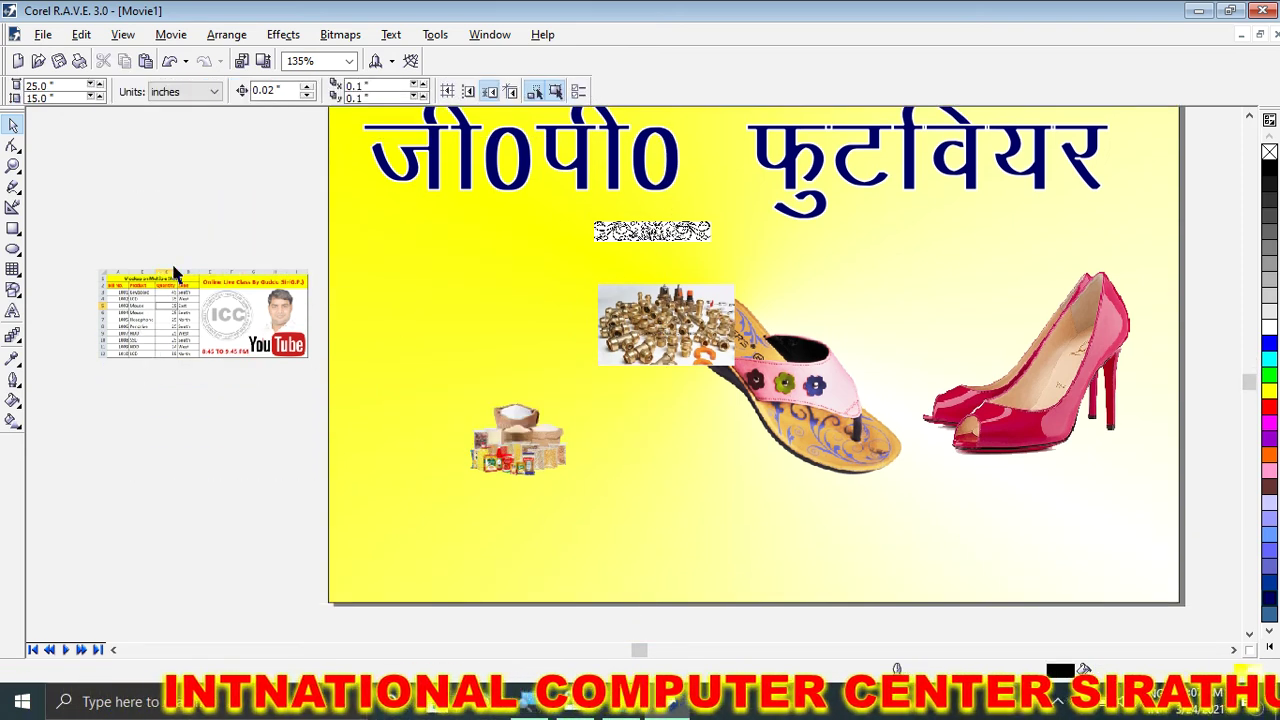
scroll(102, 208, down, 1)
drag(77, 110, 860, 563)
key(Delete)
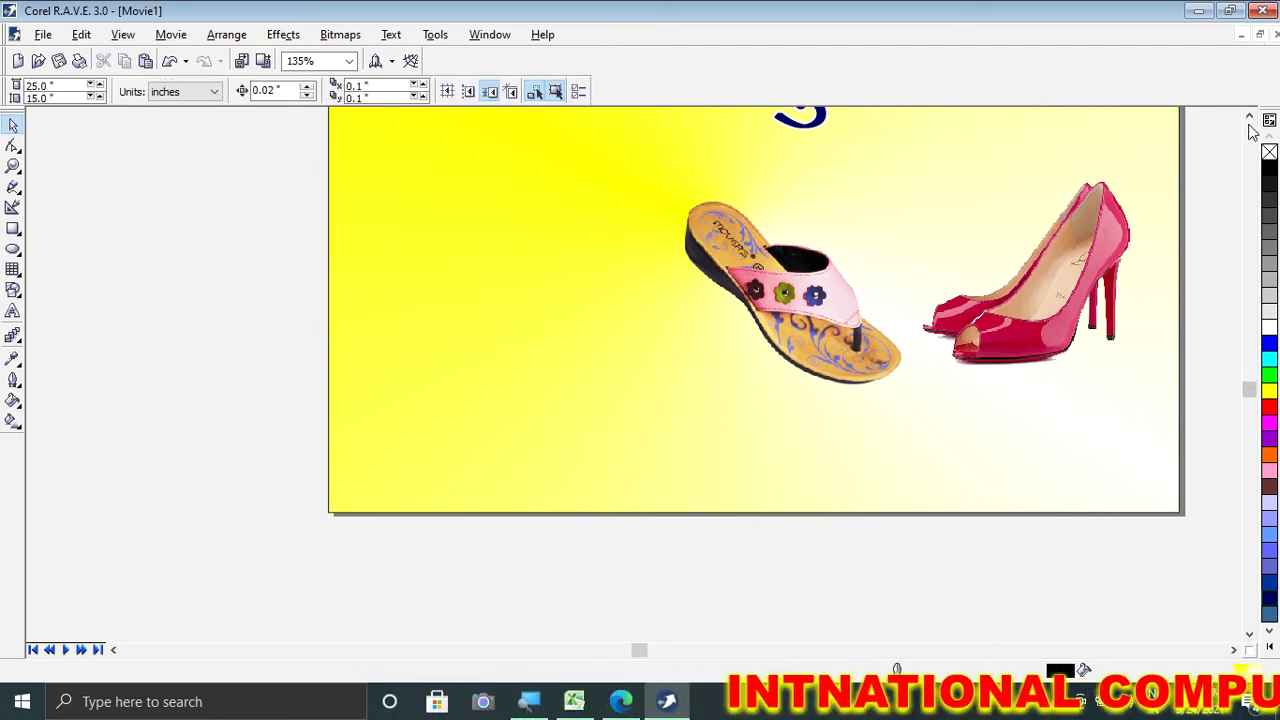
scroll(1249, 120, up, 3)
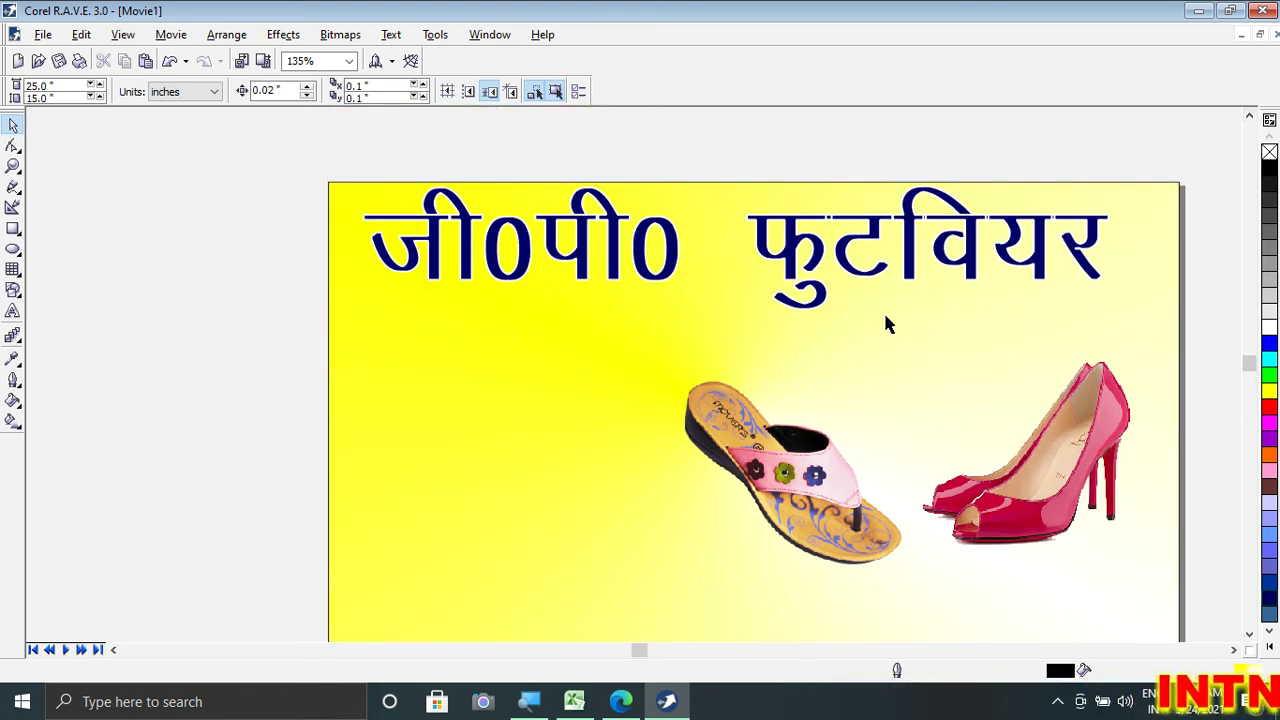
Step: Launch Adobe Photoshop with the PHOTOSHOP run command
key(super+r)
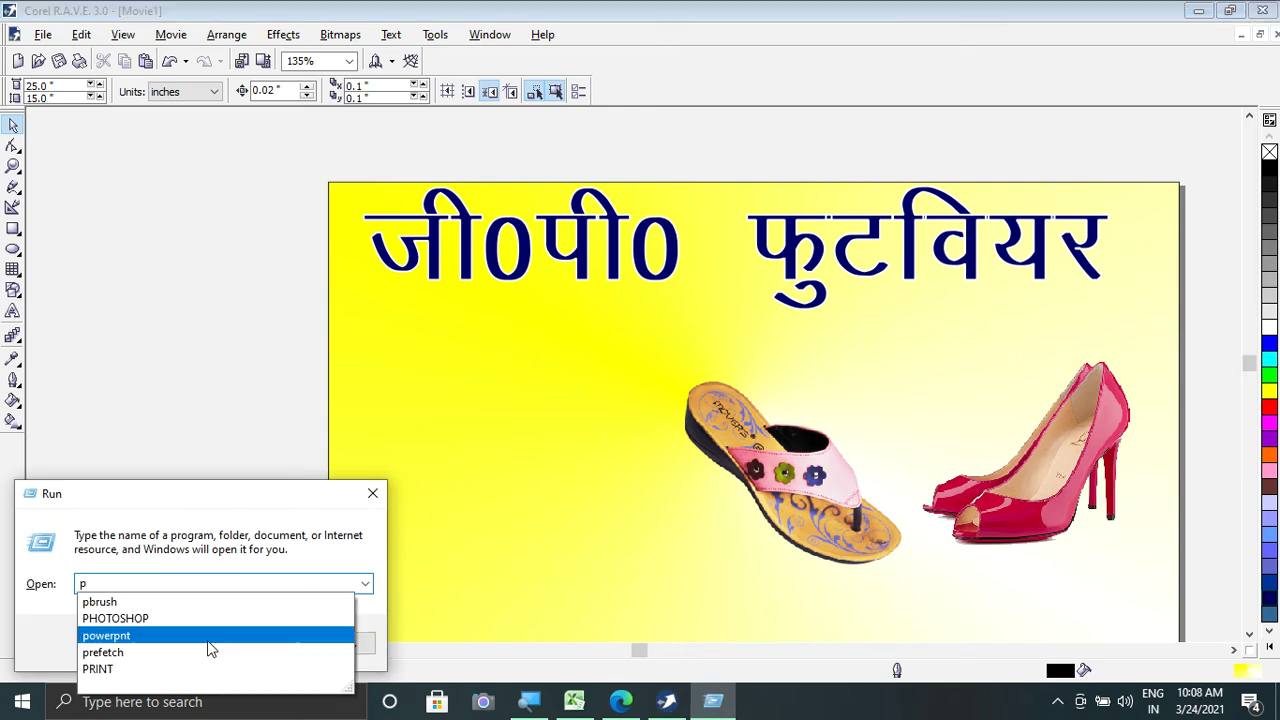
text(pho)
key(Down)
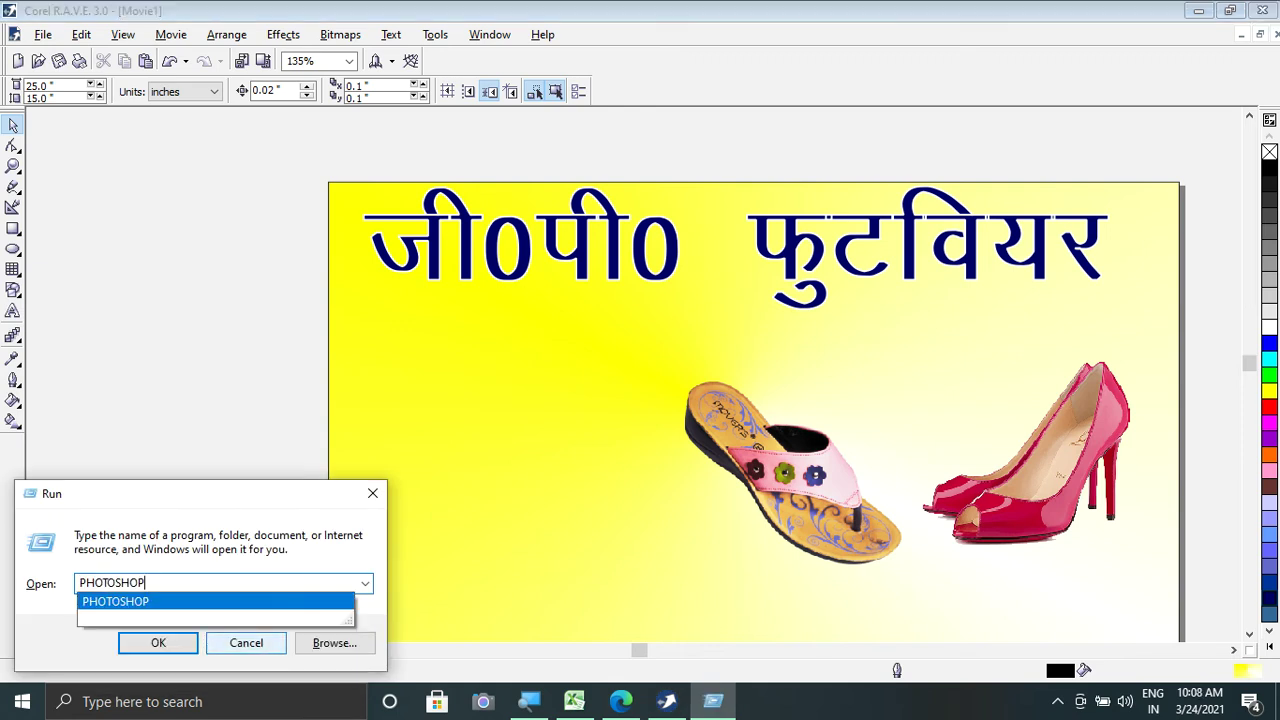
key(Return)
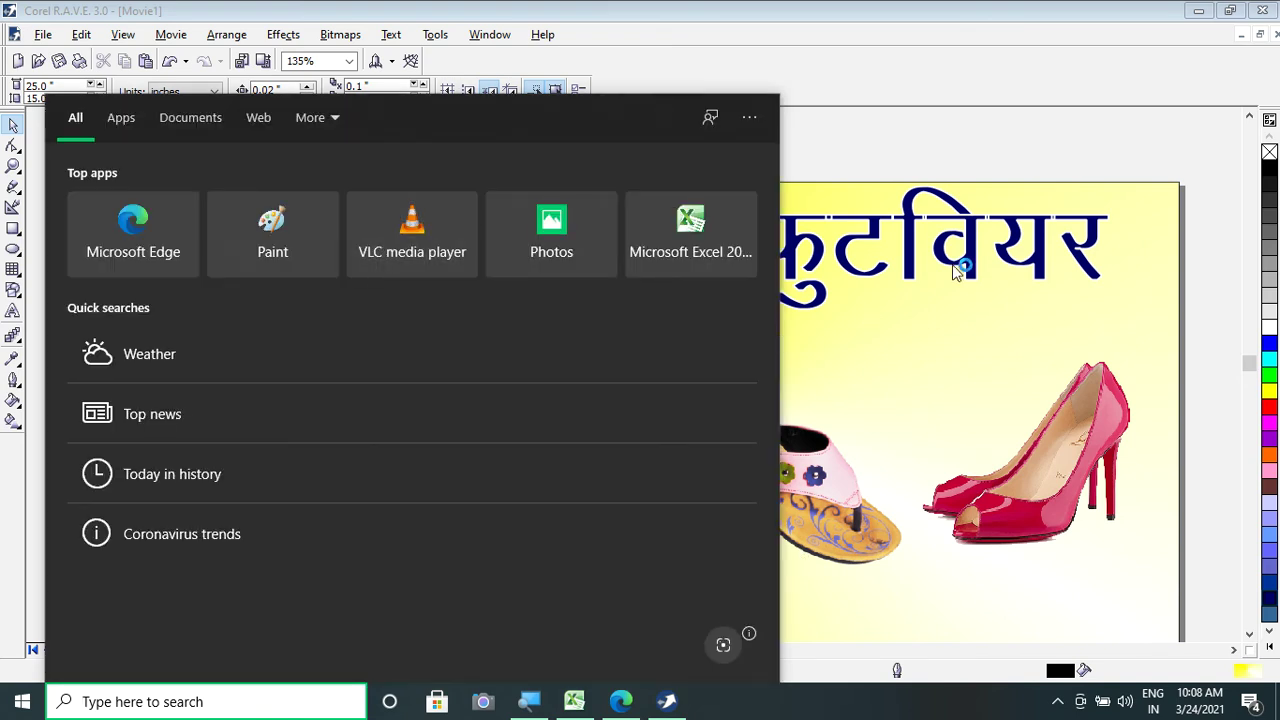
click(856, 317)
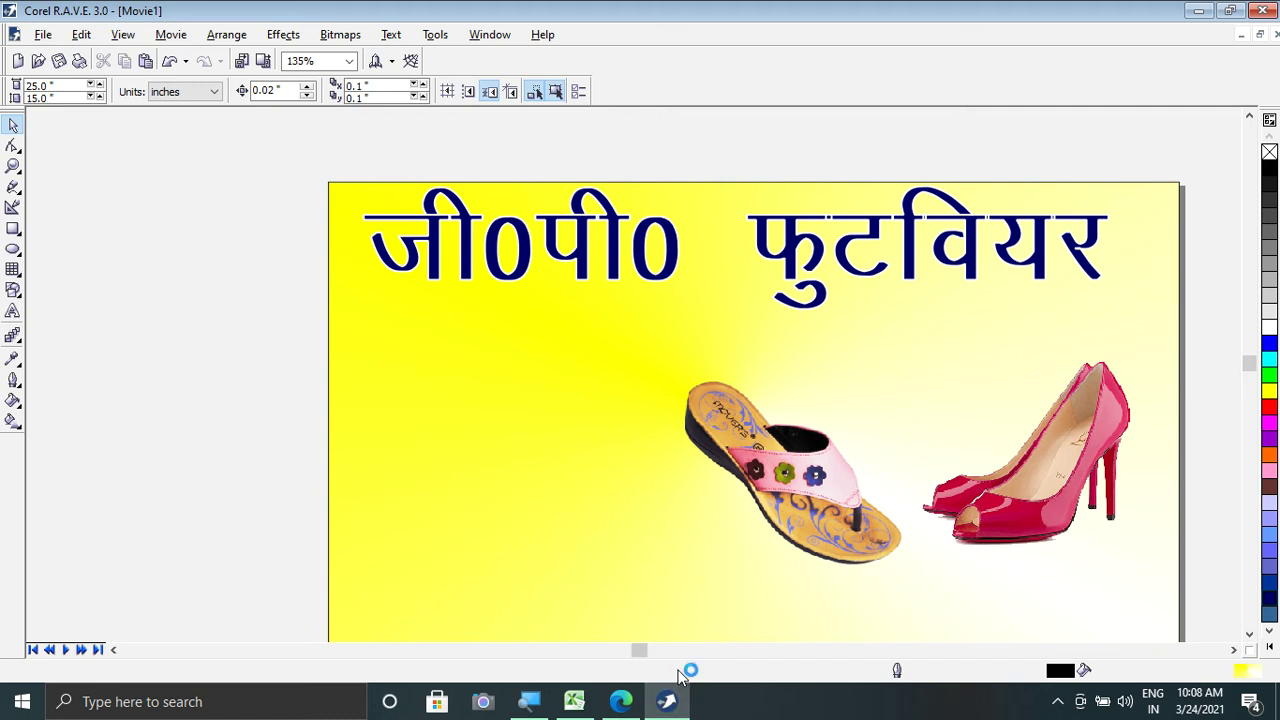
key(super+r)
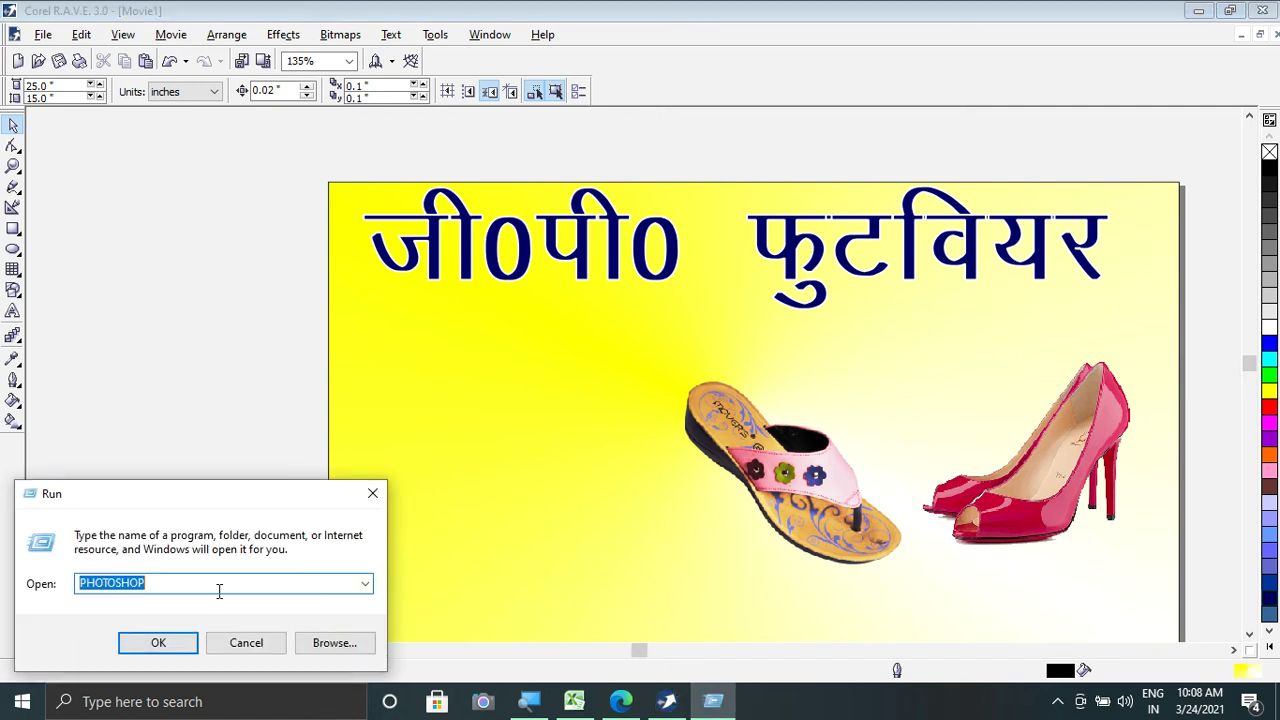
click(150, 645)
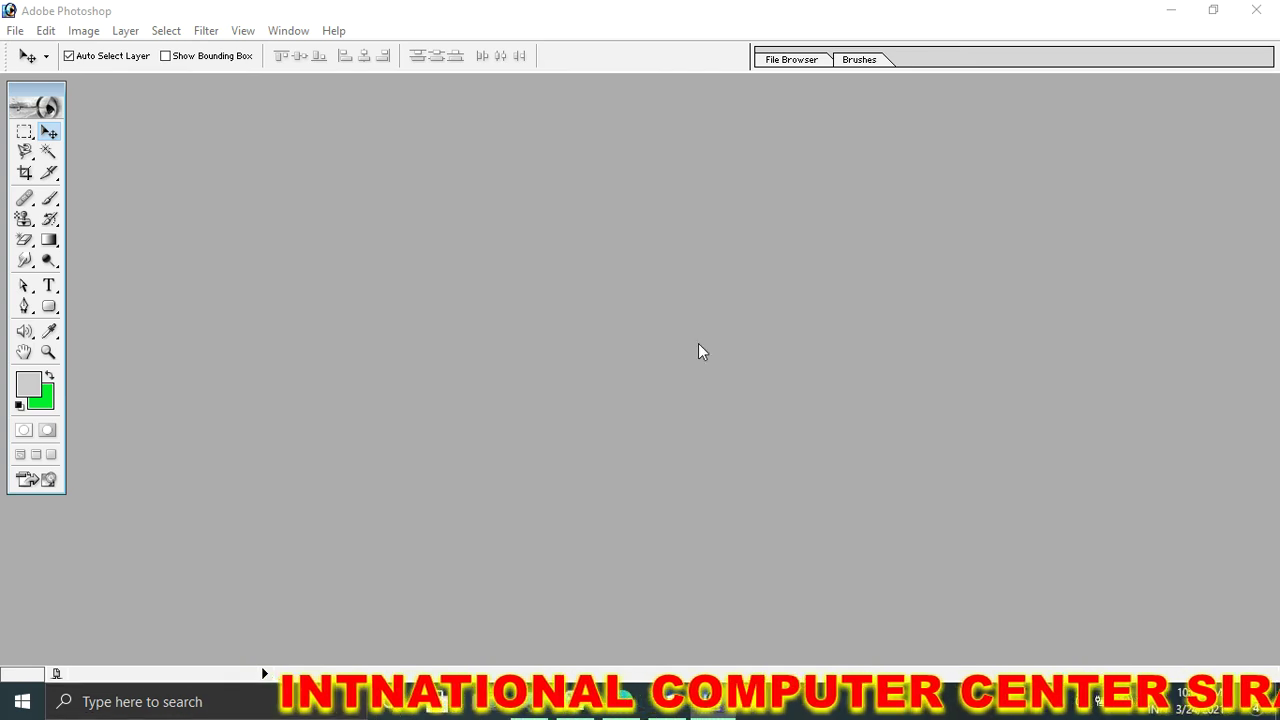
Step: Open the slippers picture download.jpg from the Computer Diagrame folder on the Desktop
key(ctrl+o)
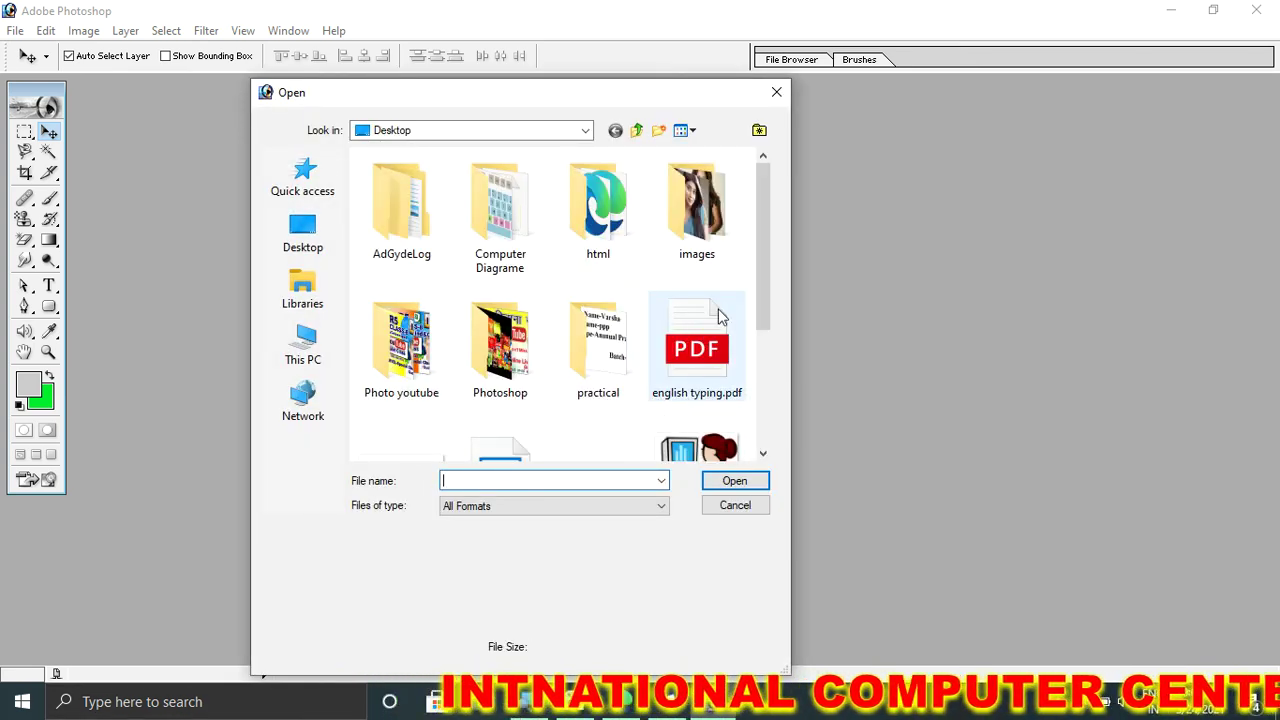
double_click(471, 248)
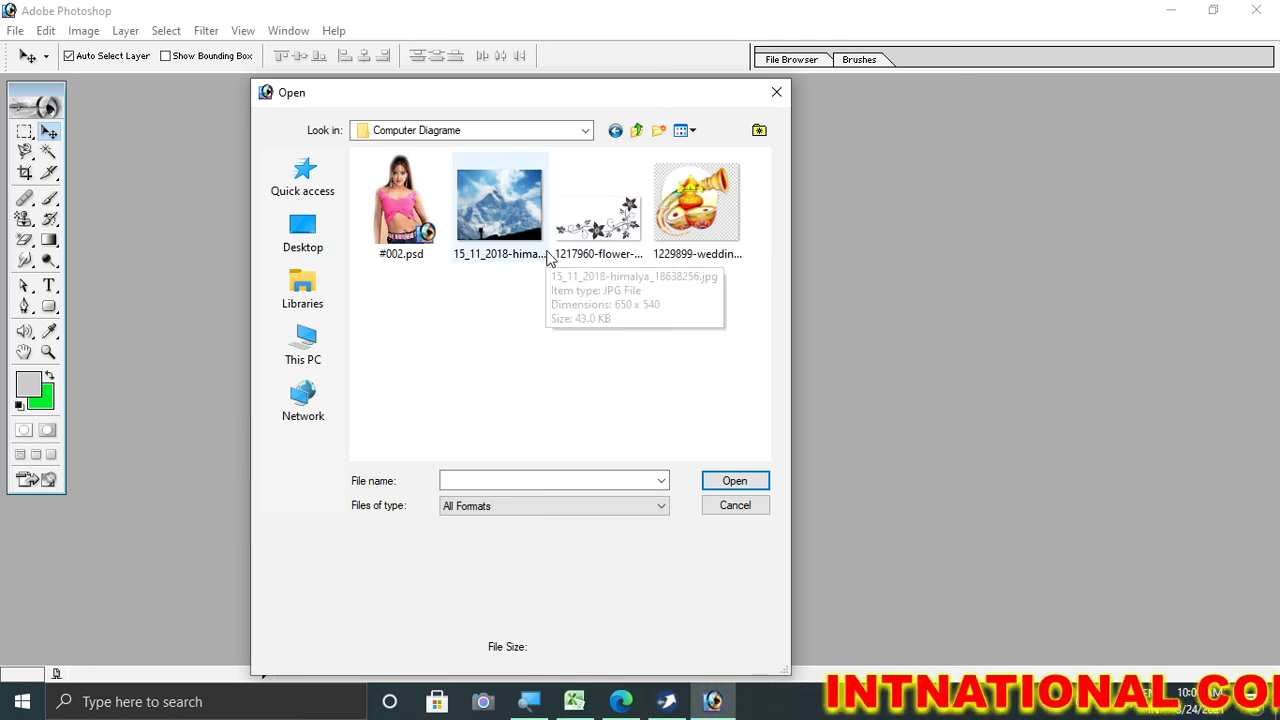
click(594, 345)
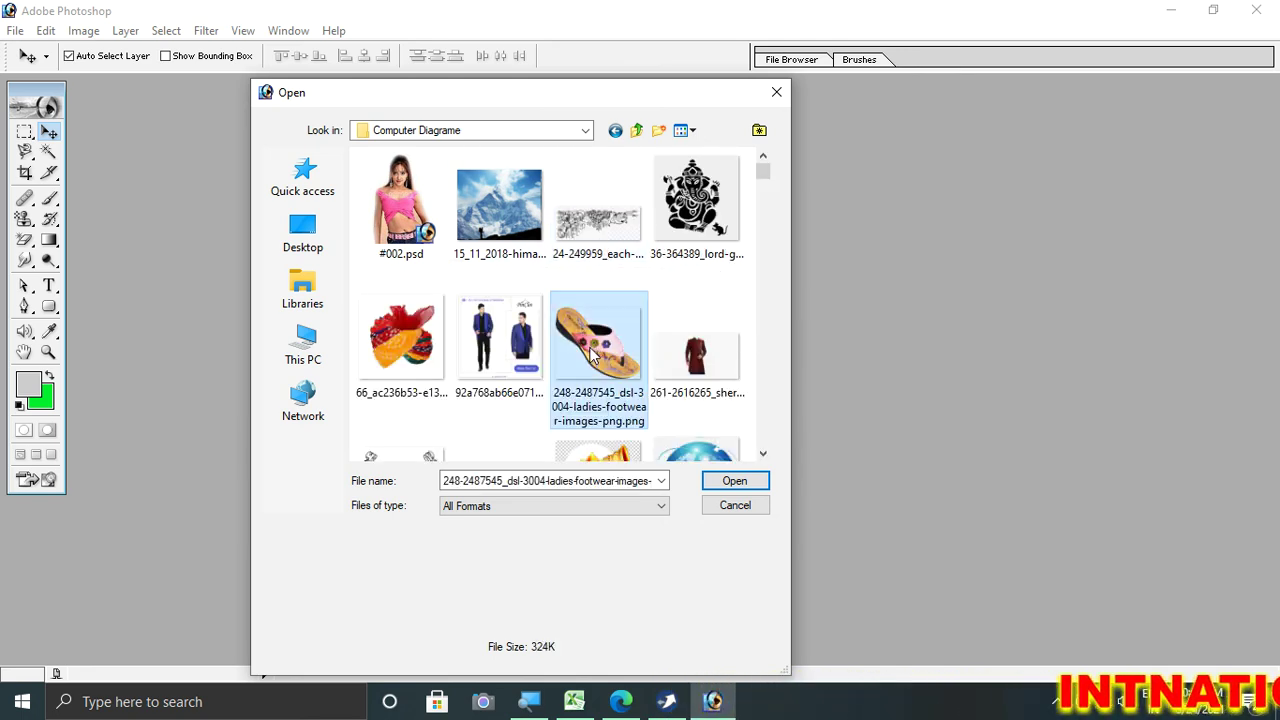
scroll(525, 420, down, 2)
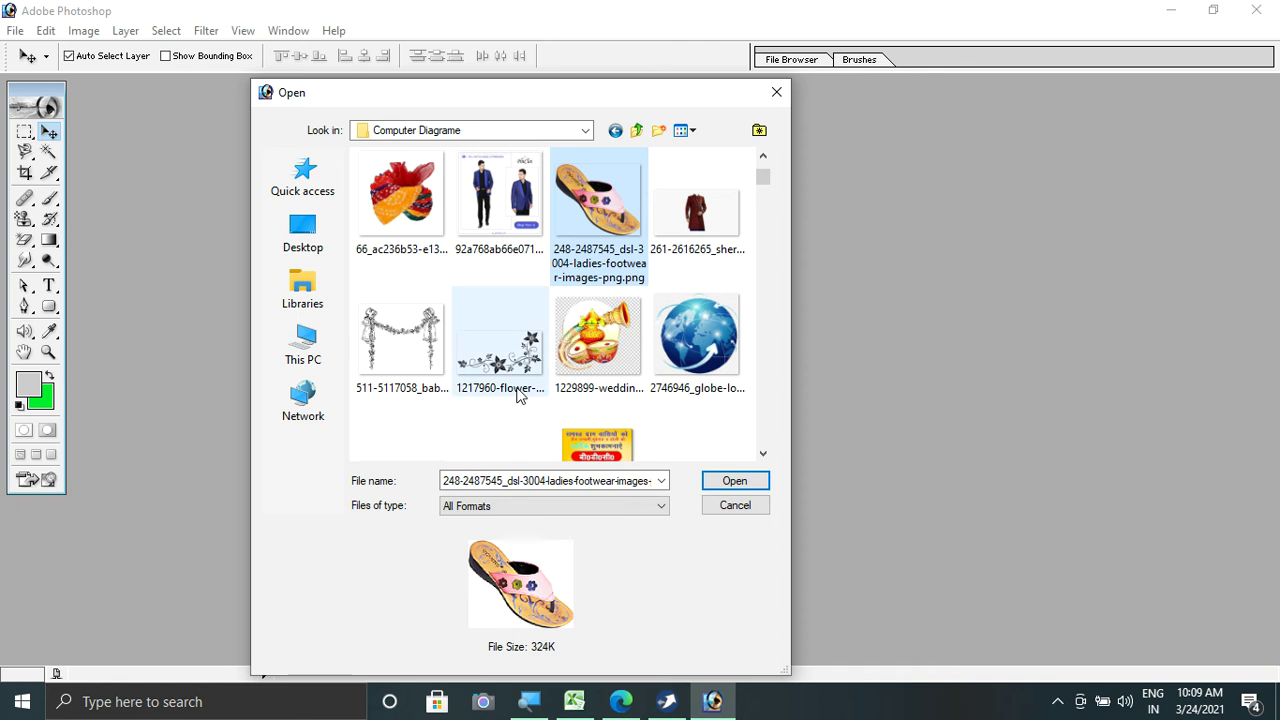
scroll(519, 410, down, 5)
scroll(519, 400, up, 3)
scroll(502, 374, up, 2)
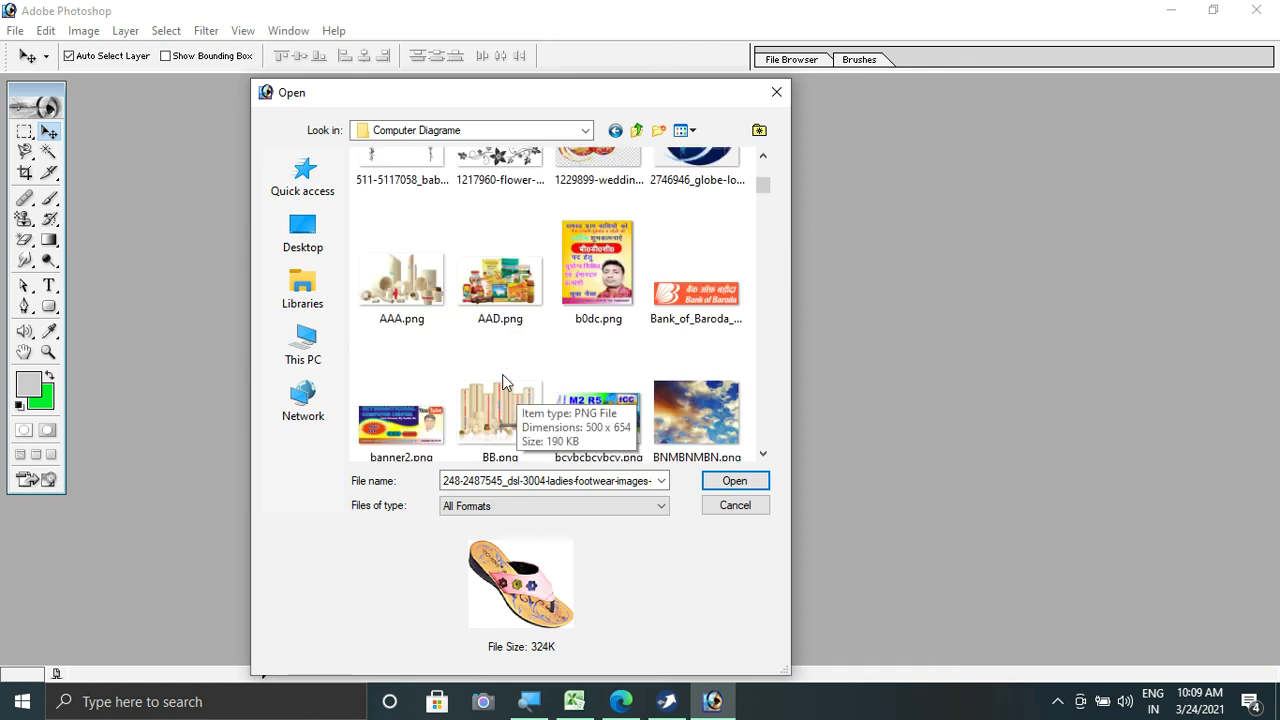
scroll(502, 374, down, 4)
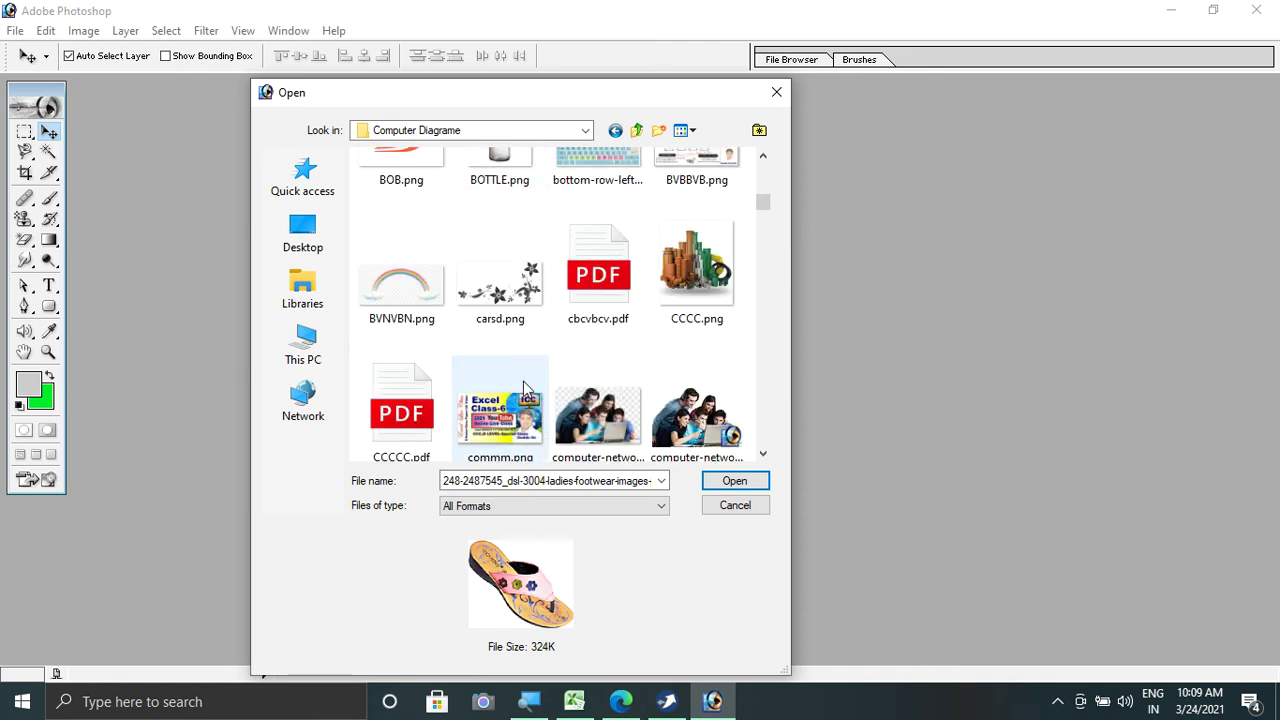
scroll(510, 390, down, 6)
scroll(530, 405, down, 3)
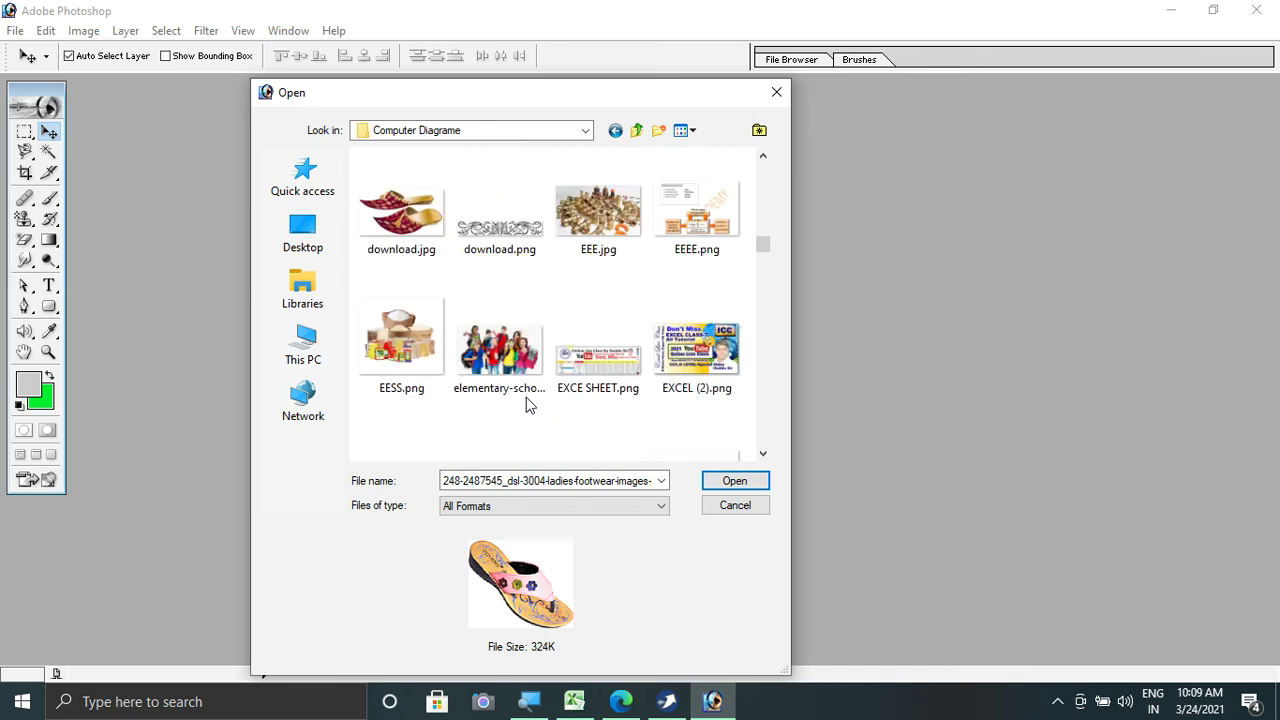
click(380, 240)
click(736, 481)
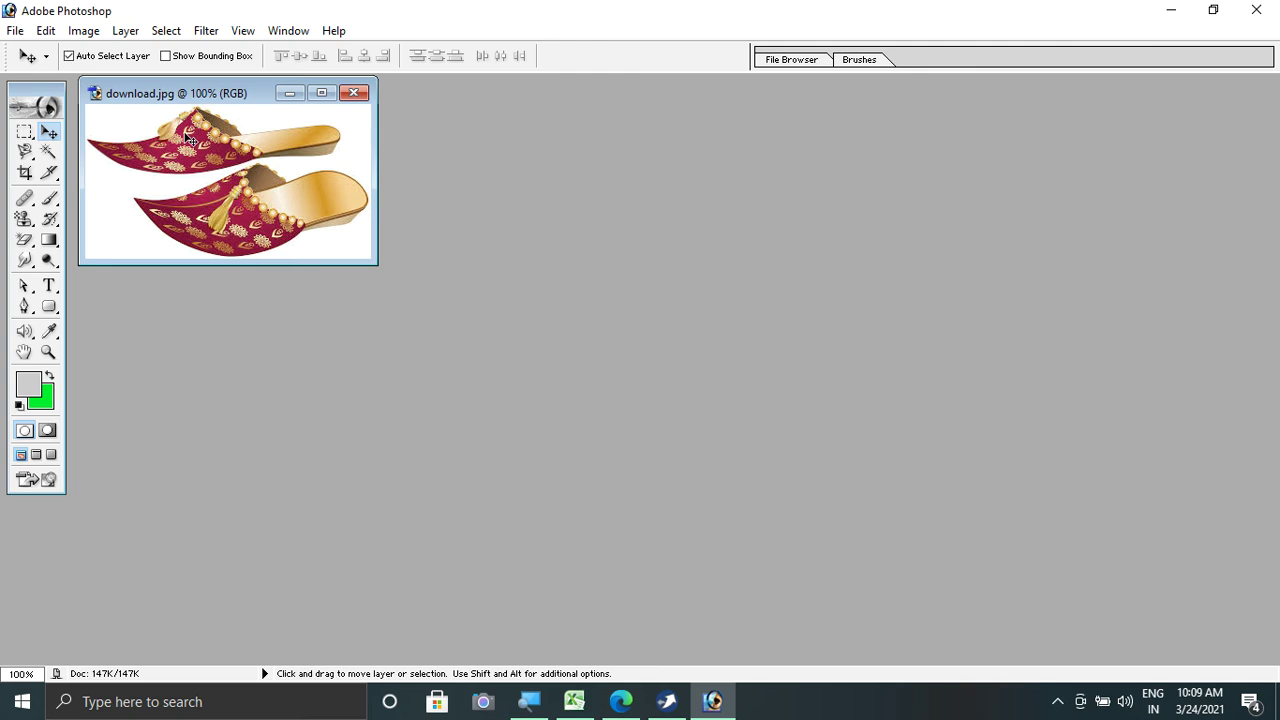
Step: Convert the slippers picture's background into a normal layer named Layer 0
click(125, 31)
mouse_move(150, 52)
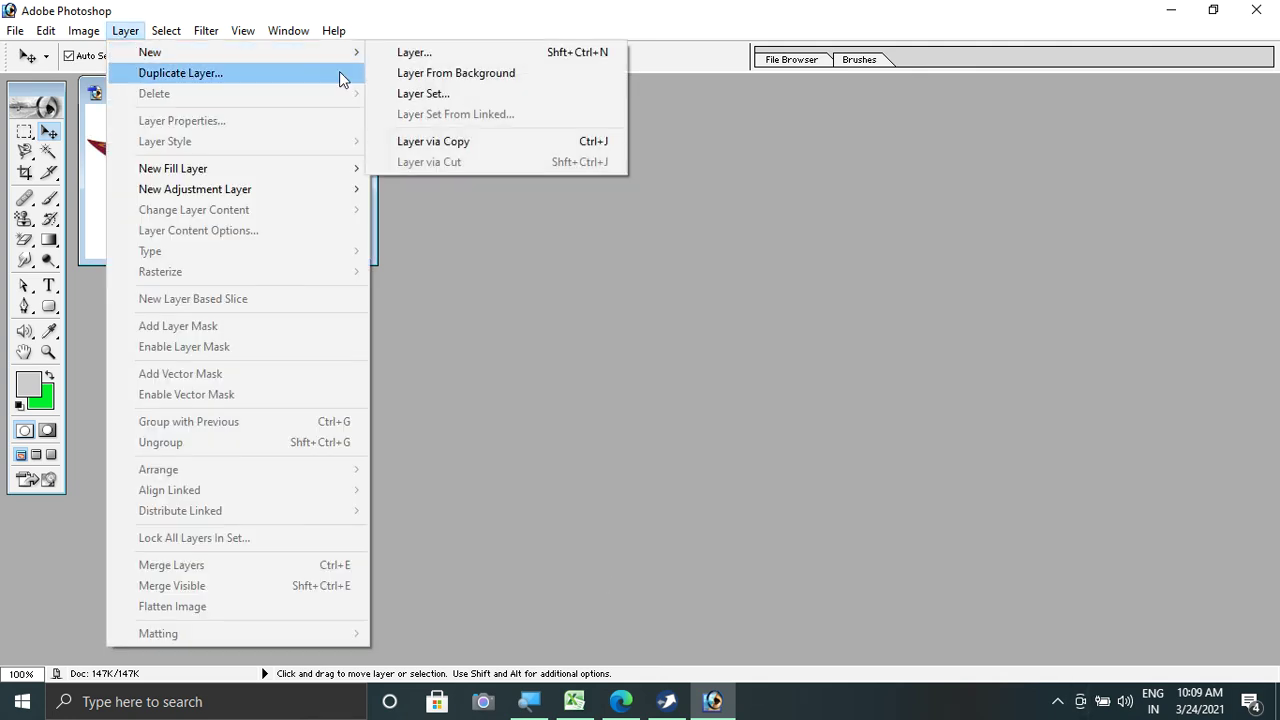
click(435, 74)
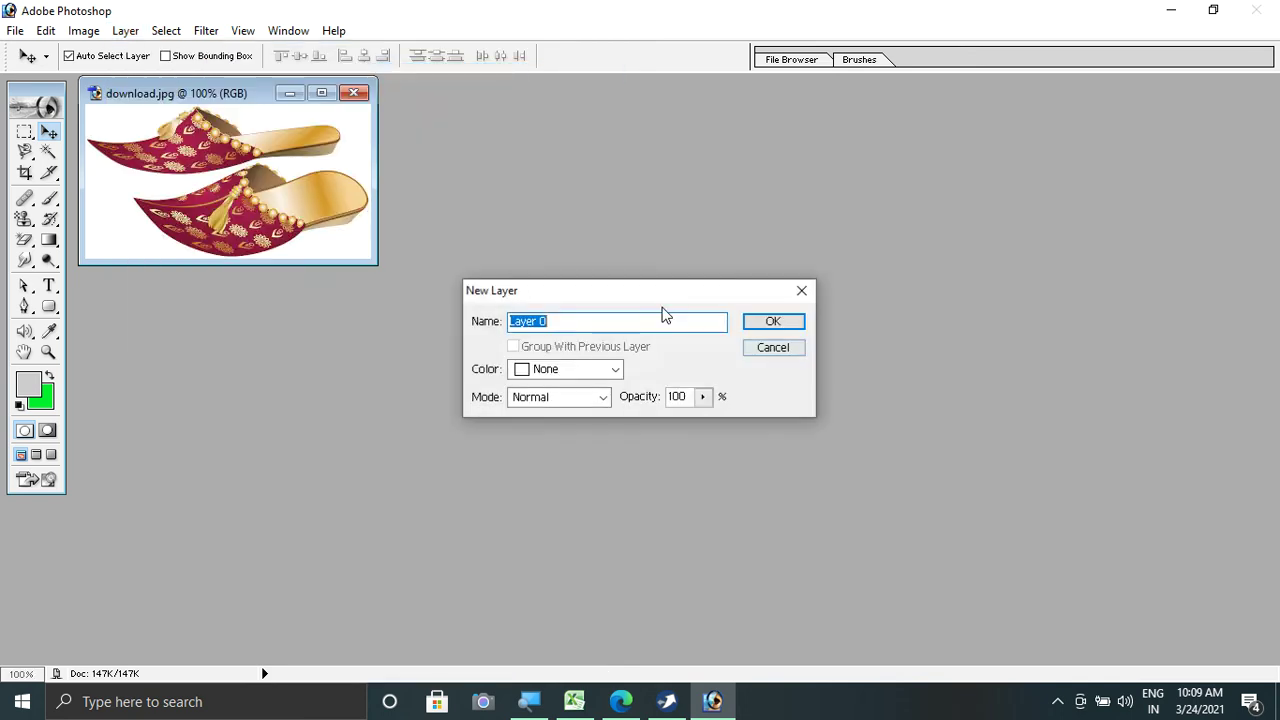
click(752, 328)
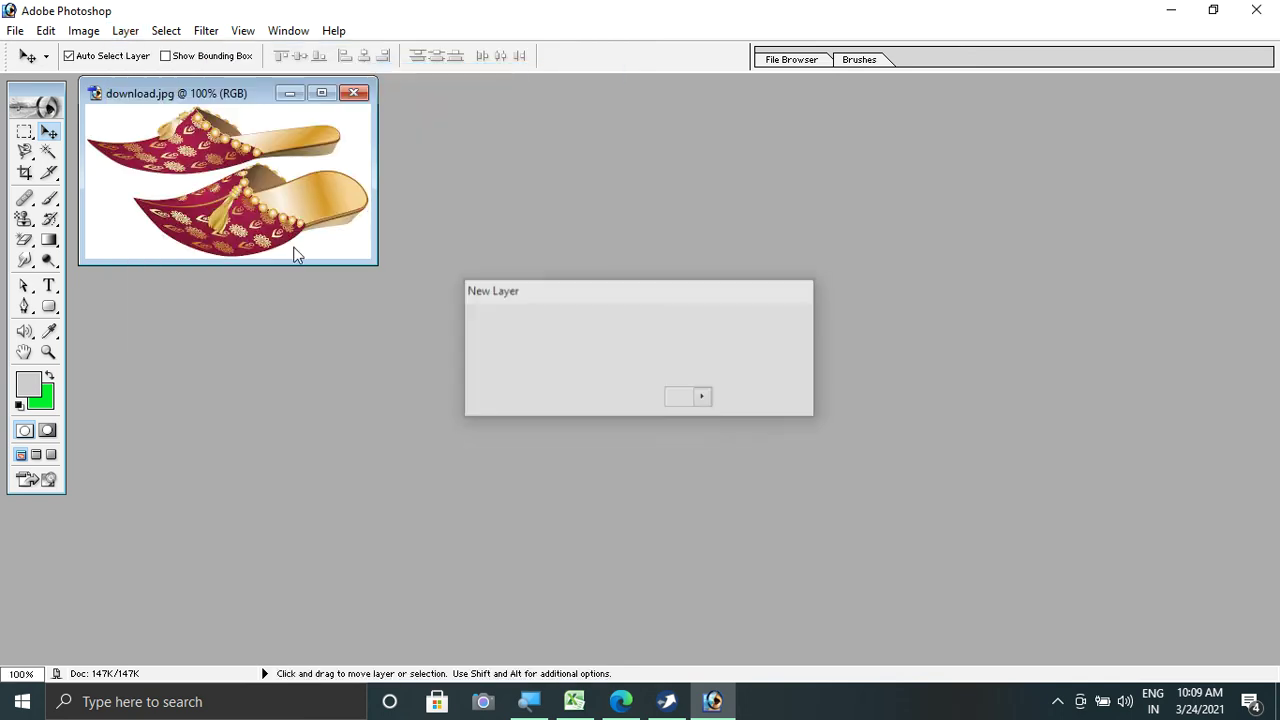
Step: Remove the white background around the slippers with the Magic Wand at tolerance 32, then clear the selection
click(47, 152)
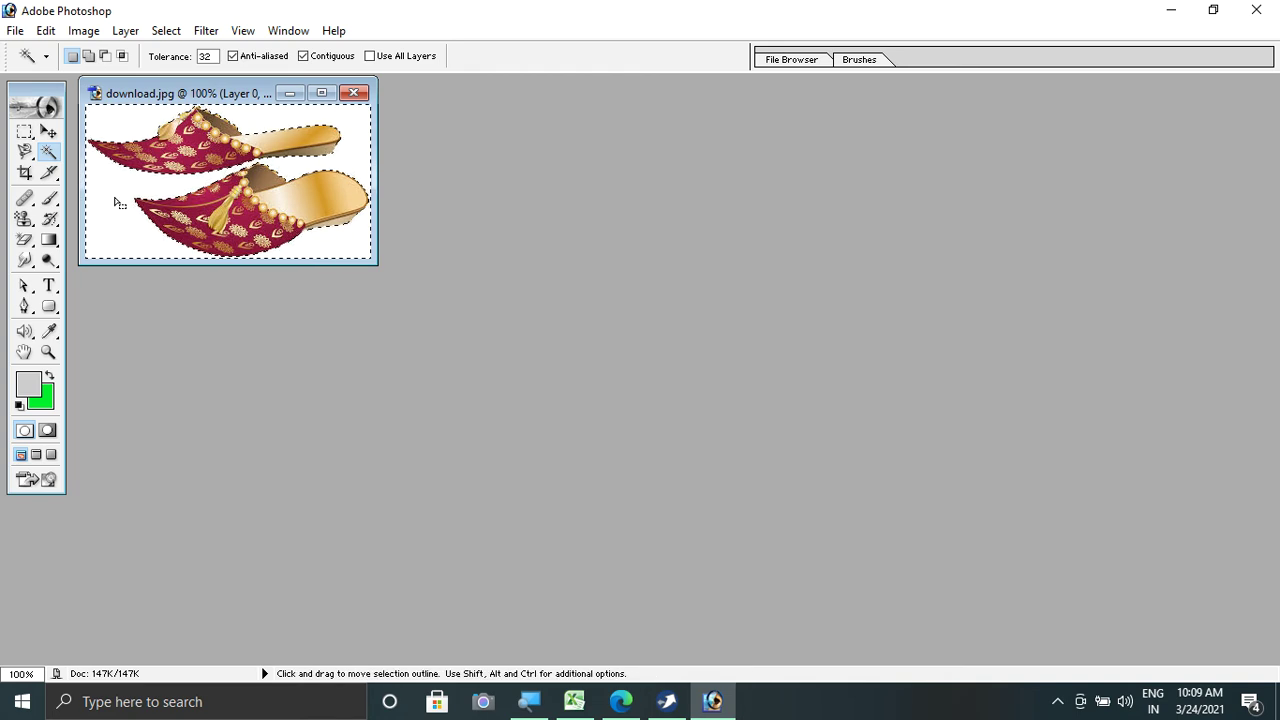
key(Delete)
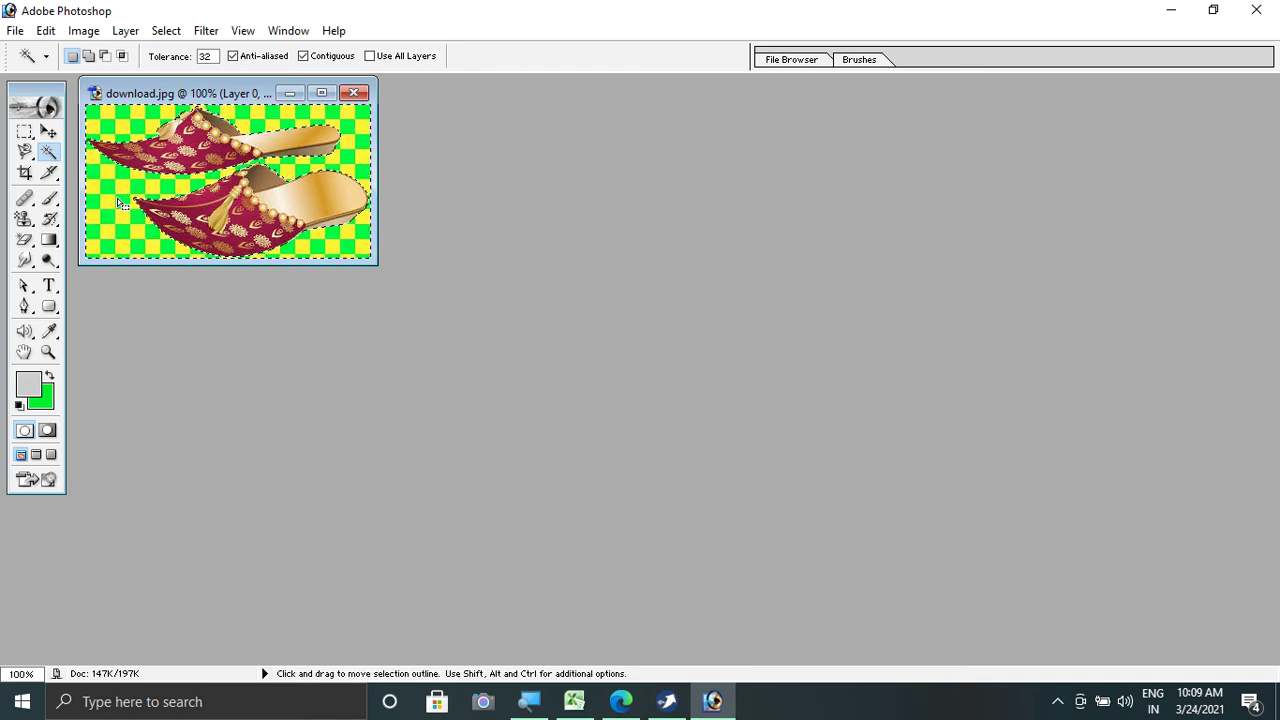
key(ctrl+d)
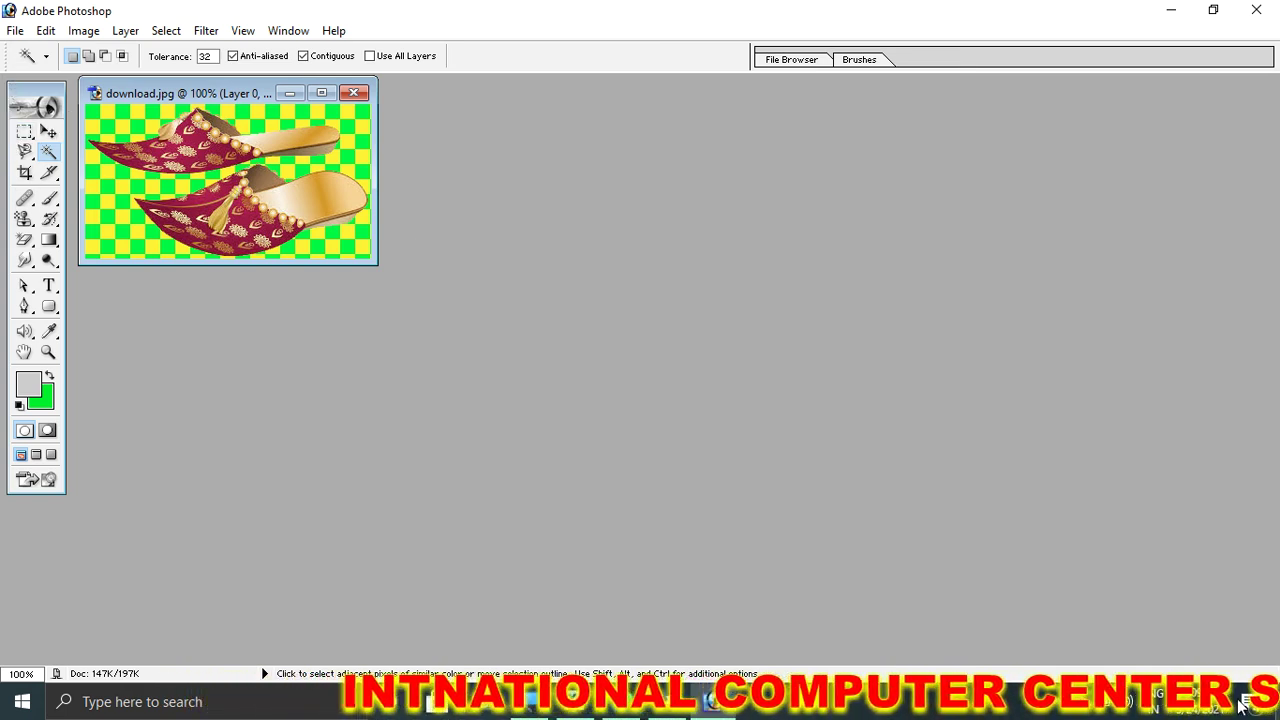
Step: Save the cut-out slippers to the Desktop as gdffgdfgd.psd in Photoshop format with layers
click(19, 35)
click(71, 207)
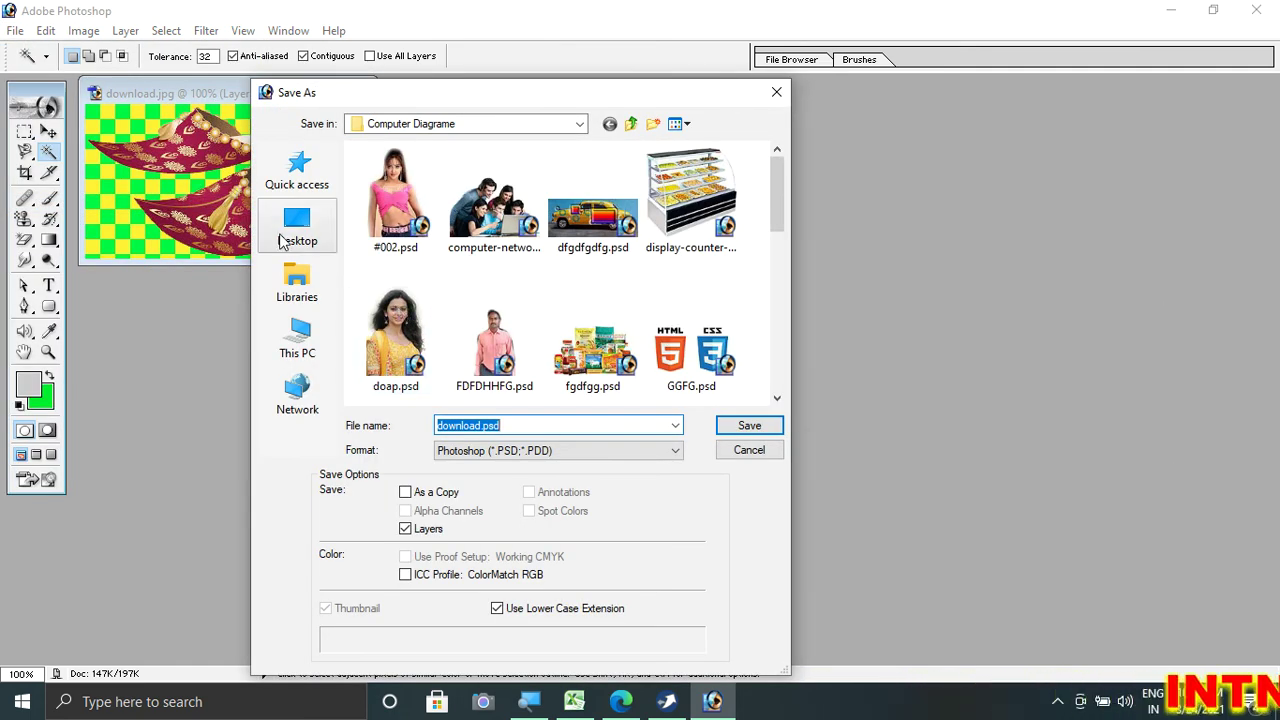
click(284, 232)
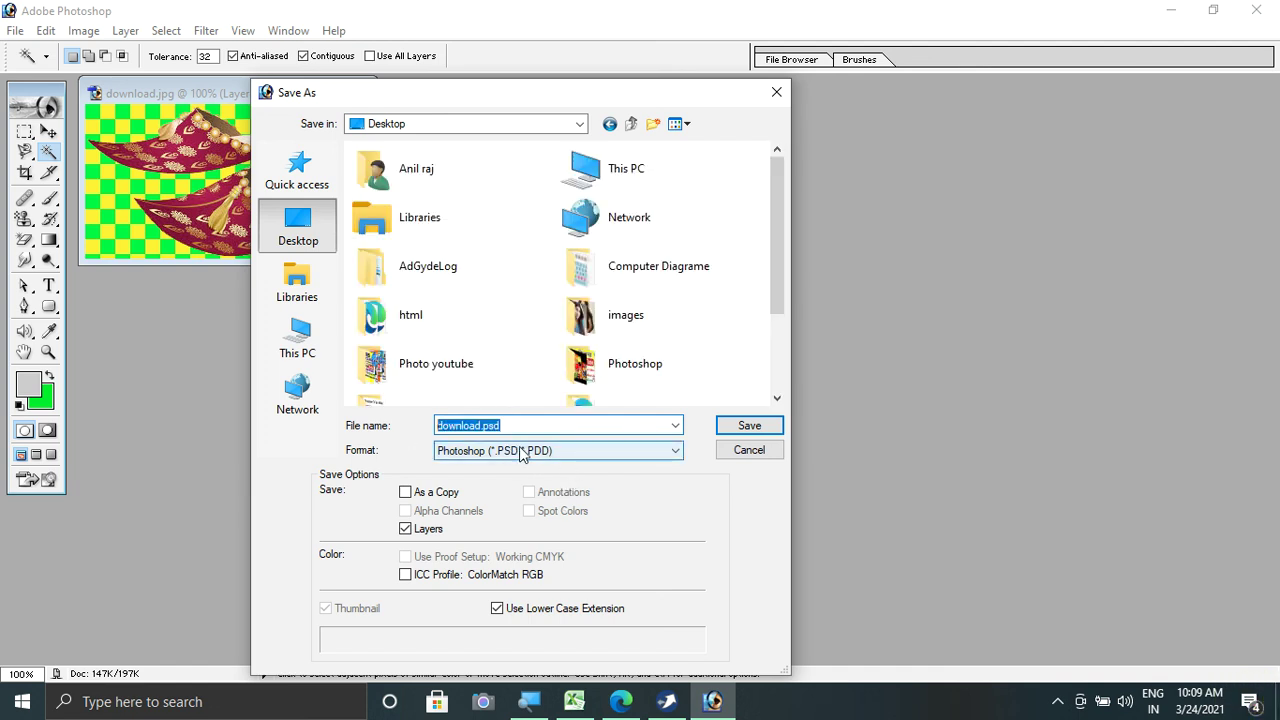
key(Return)
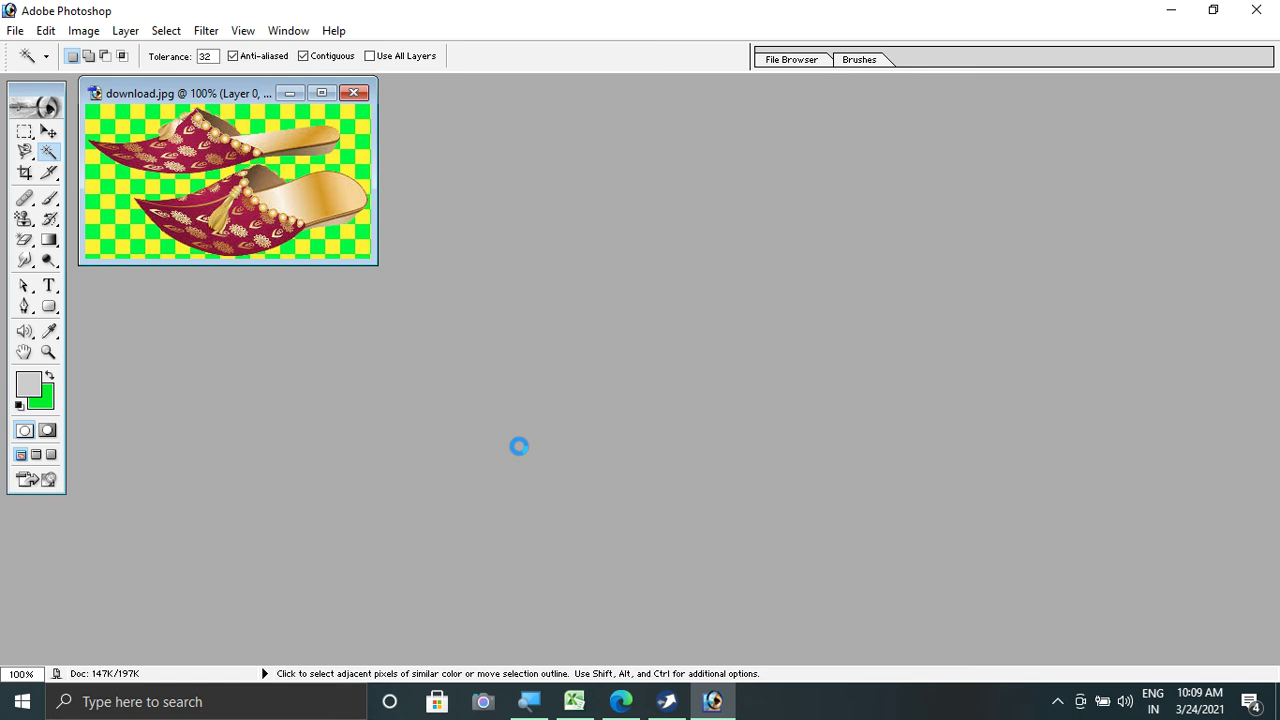
Step: Switch to Corel R.A.V.E. and import gdffgdfgd.psd from the Desktop, placing it about 6.6 inches wide beside the sandal
click(667, 702)
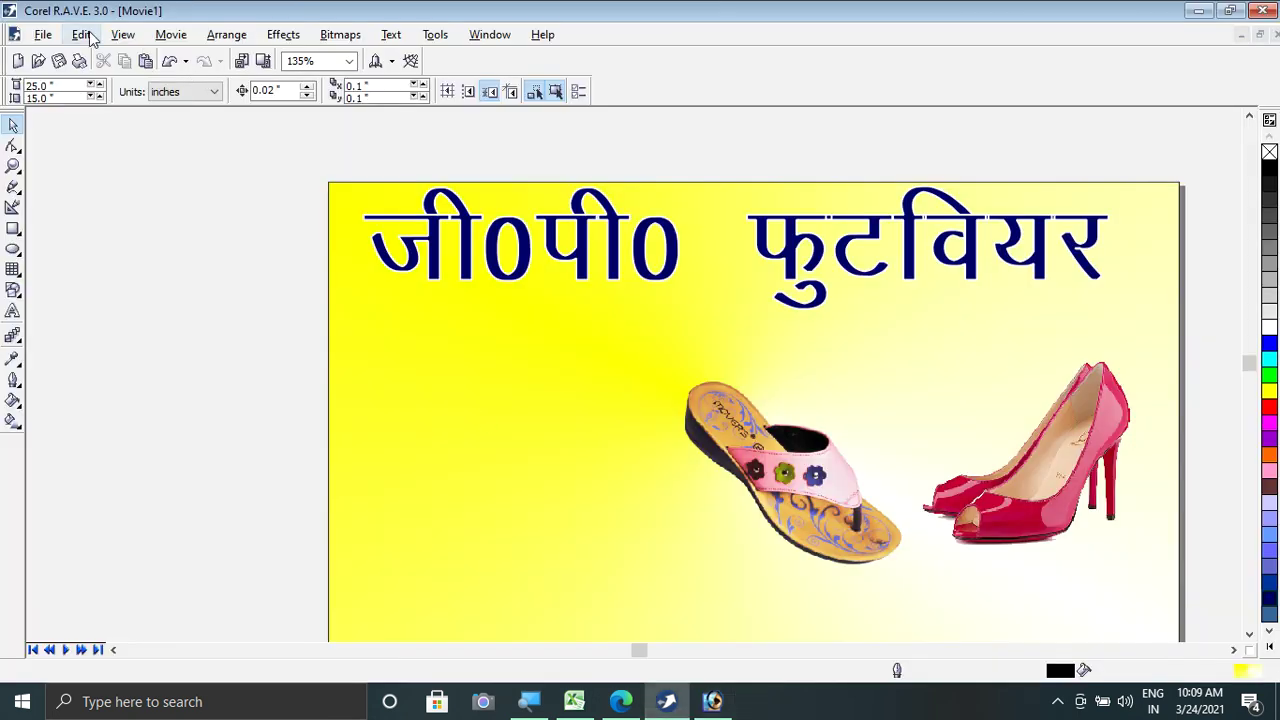
click(40, 35)
click(82, 185)
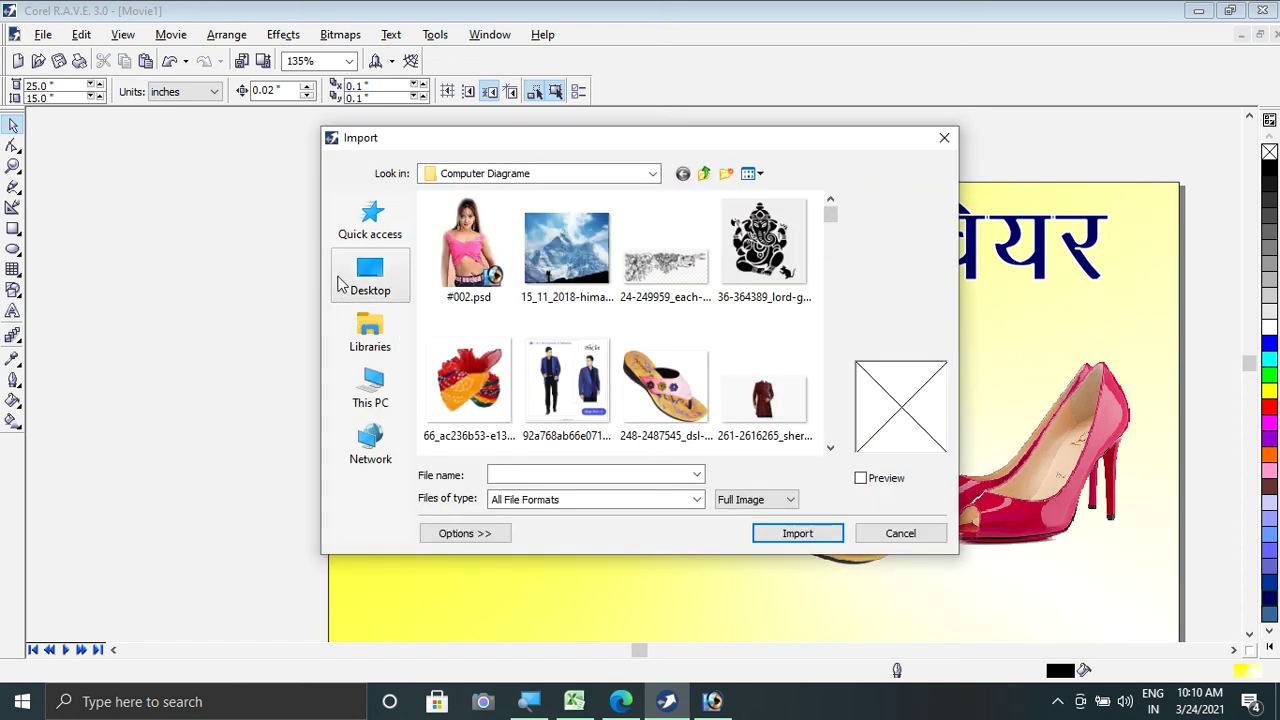
click(352, 270)
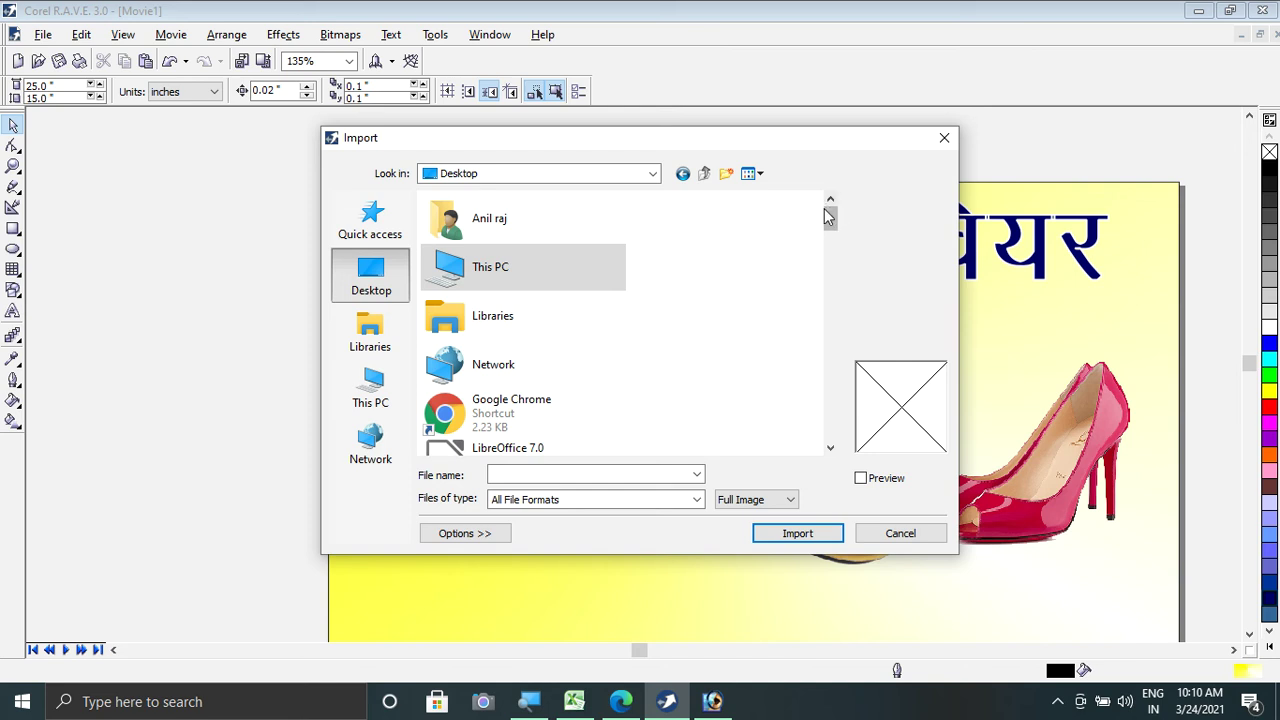
drag(828, 222, 835, 352)
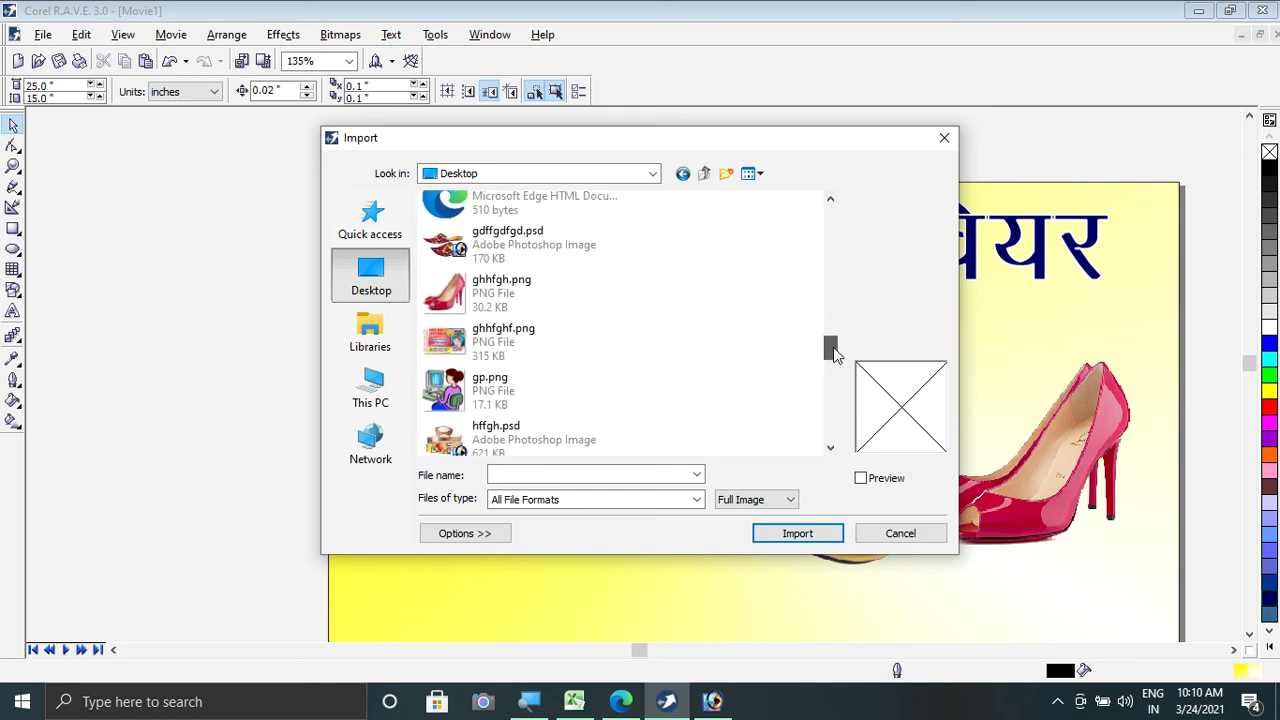
double_click(606, 251)
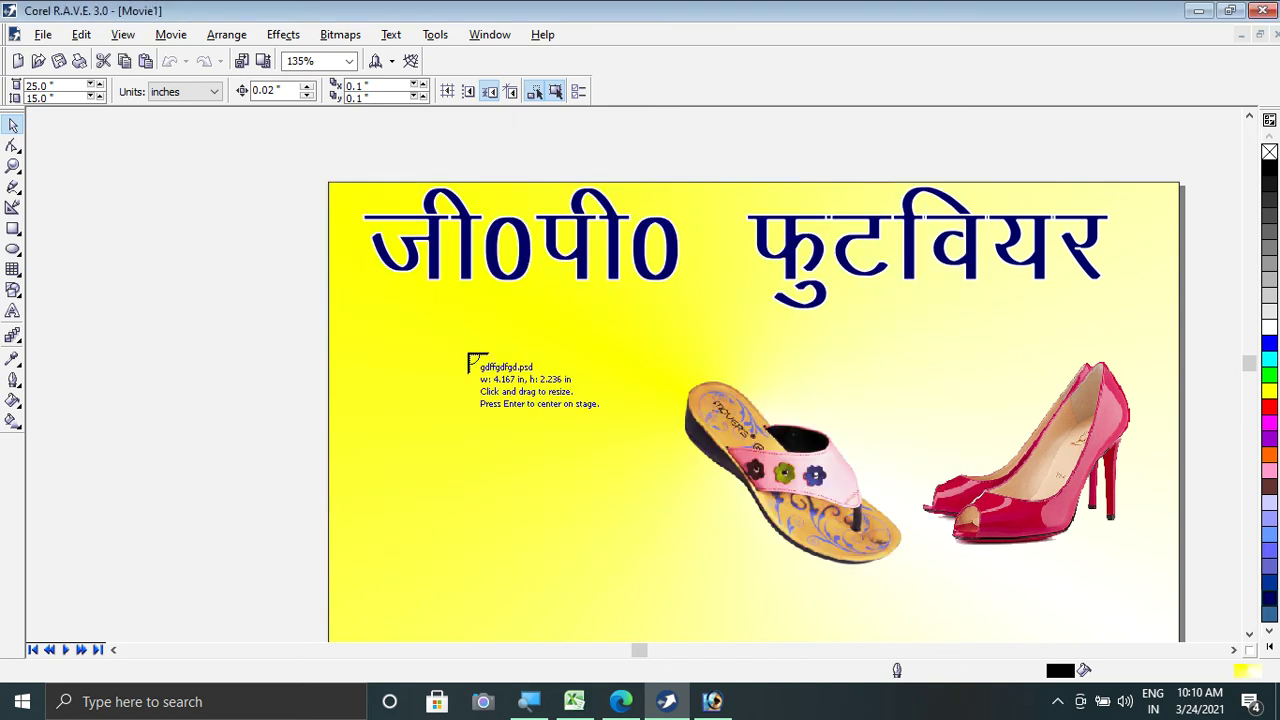
drag(635, 594, 635, 594)
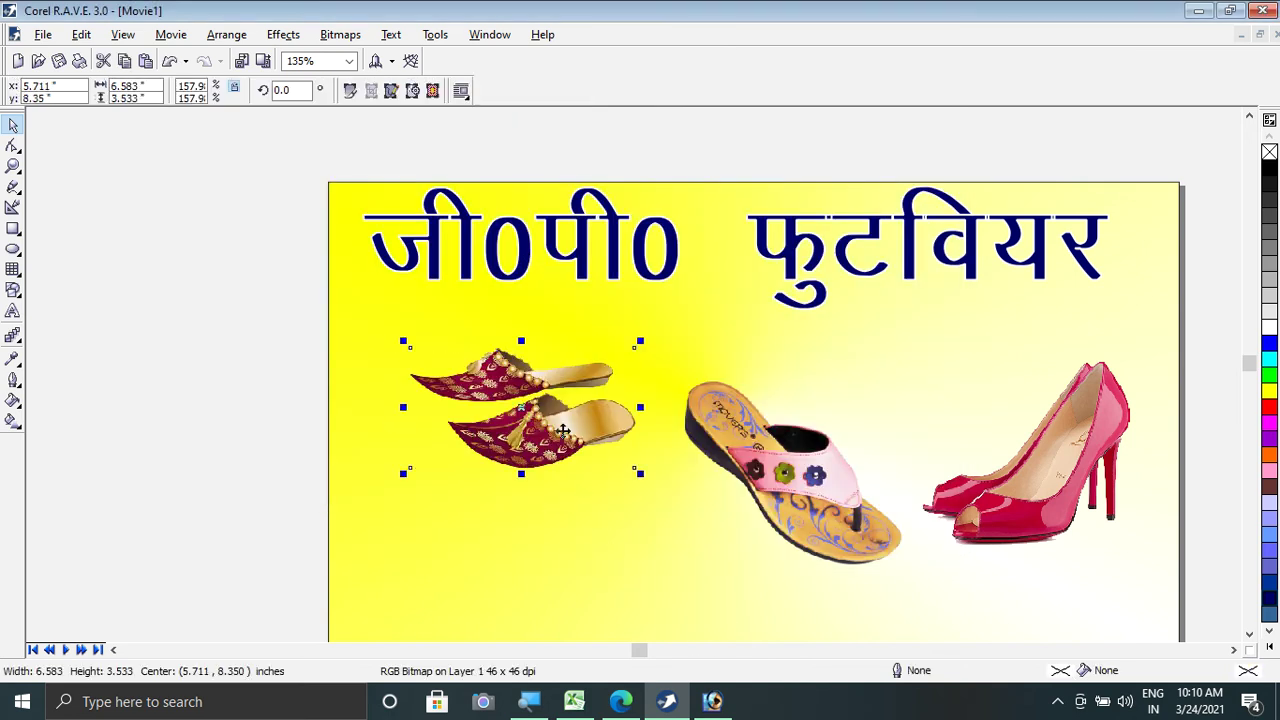
Step: Enlarge the slippers picture to about 8.9 by 4.8 inches and align it beside the sandal
drag(562, 431, 536, 467)
drag(614, 510, 688, 617)
drag(590, 498, 588, 497)
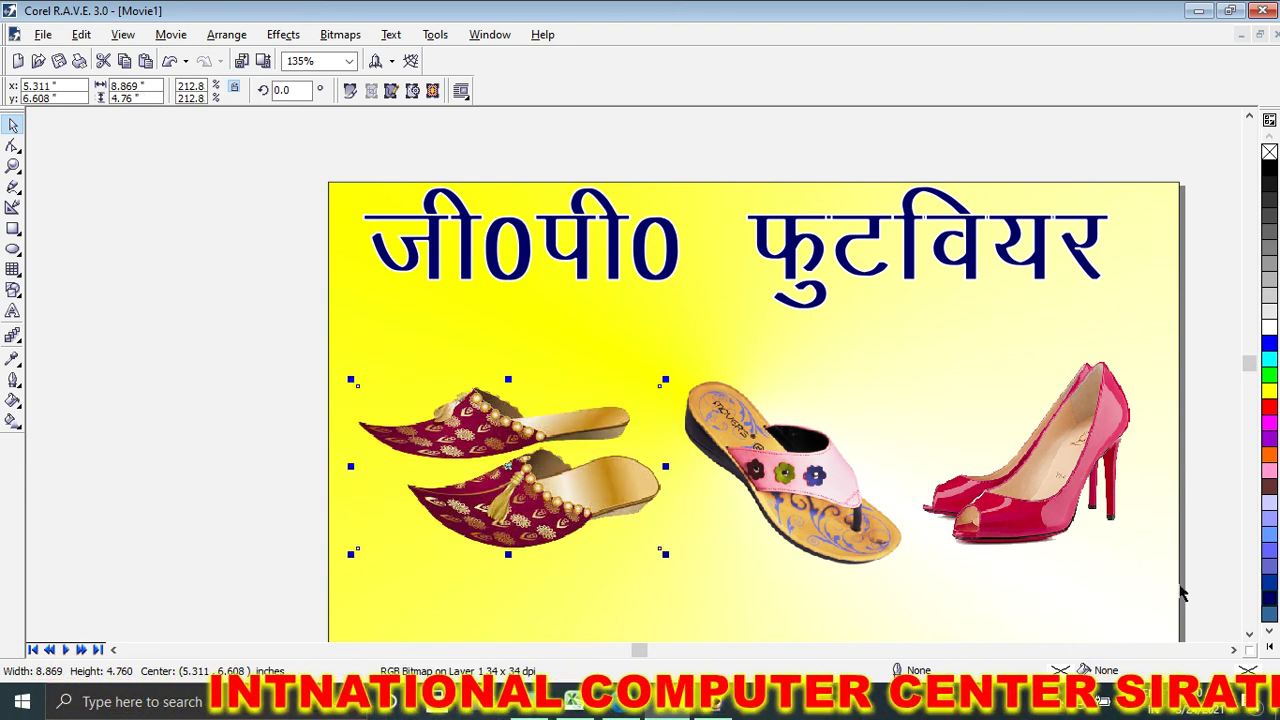
Step: Move the slippers, sandal and high-heel pictures up closer to the heading in one row and clear the selection
click(1247, 636)
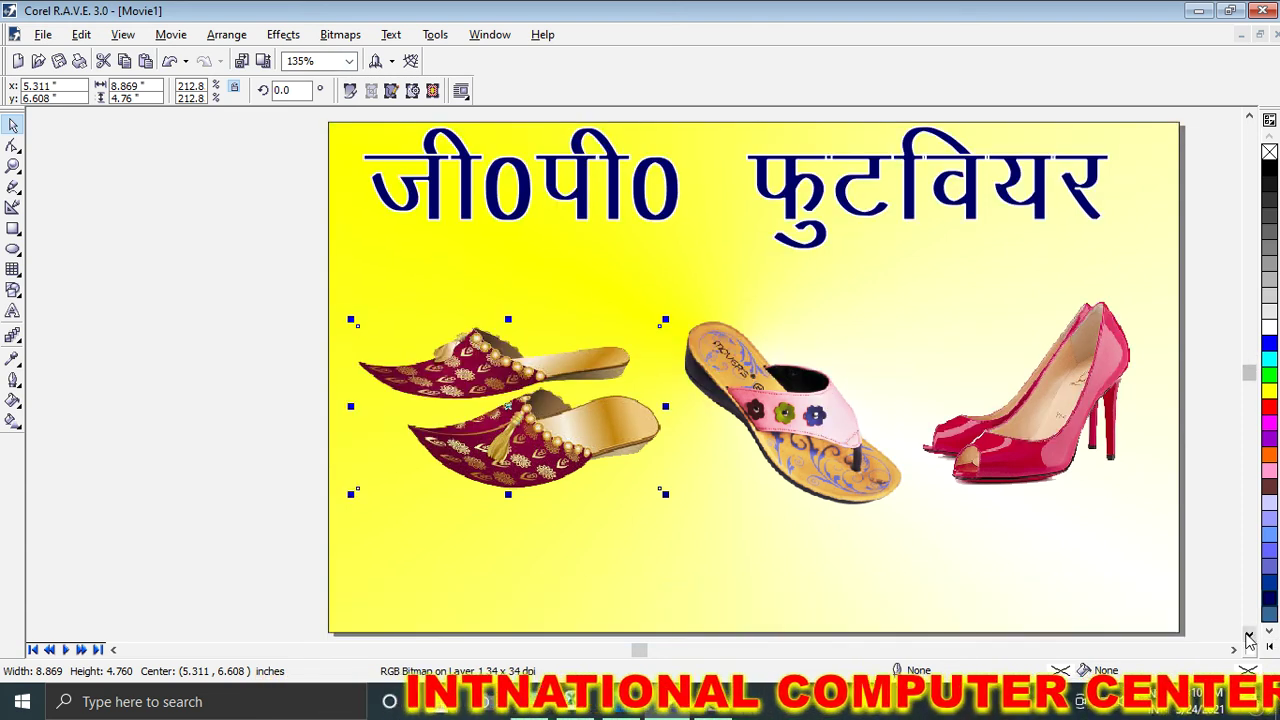
drag(655, 460, 675, 397)
drag(808, 438, 808, 388)
drag(999, 430, 980, 385)
mouse_move(541, 348)
mouse_down()
mouse_move(562, 349)
mouse_move(517, 345)
mouse_up()
click(131, 316)
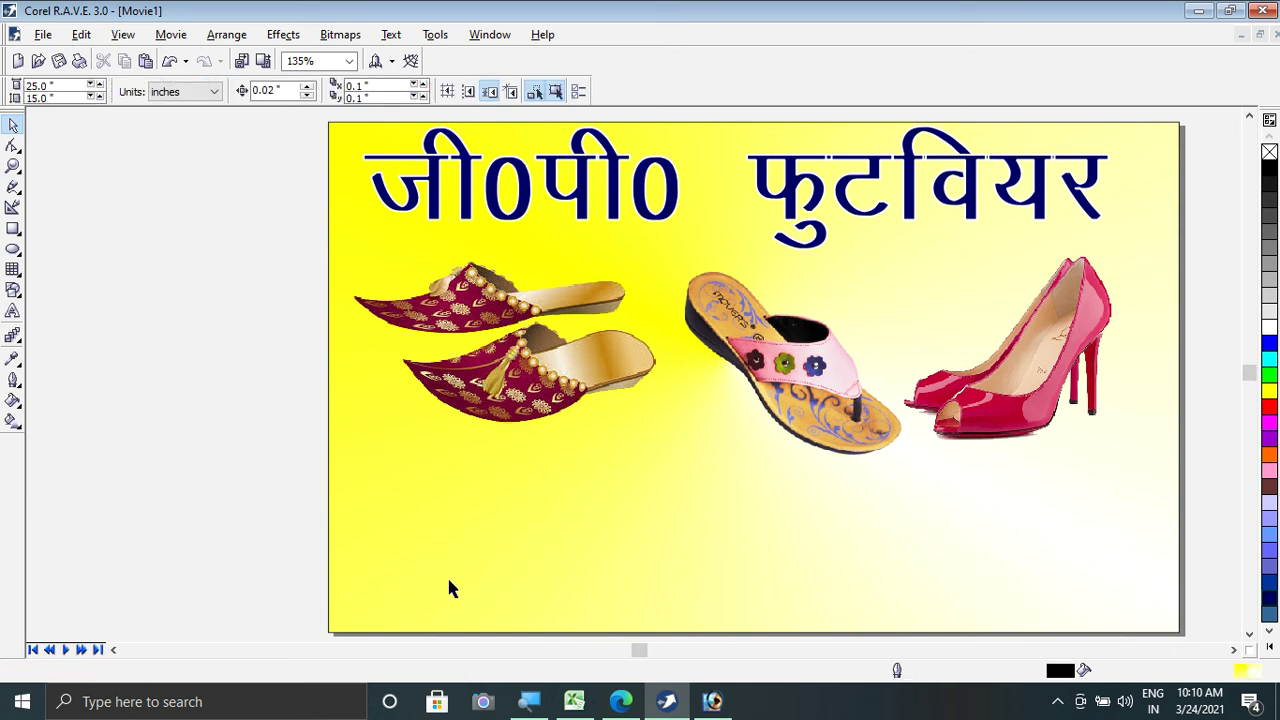
Step: Draw a rectangle about 14 by 4.6 inches in the banner's lower-left corner and round all its corners to 100
click(13, 229)
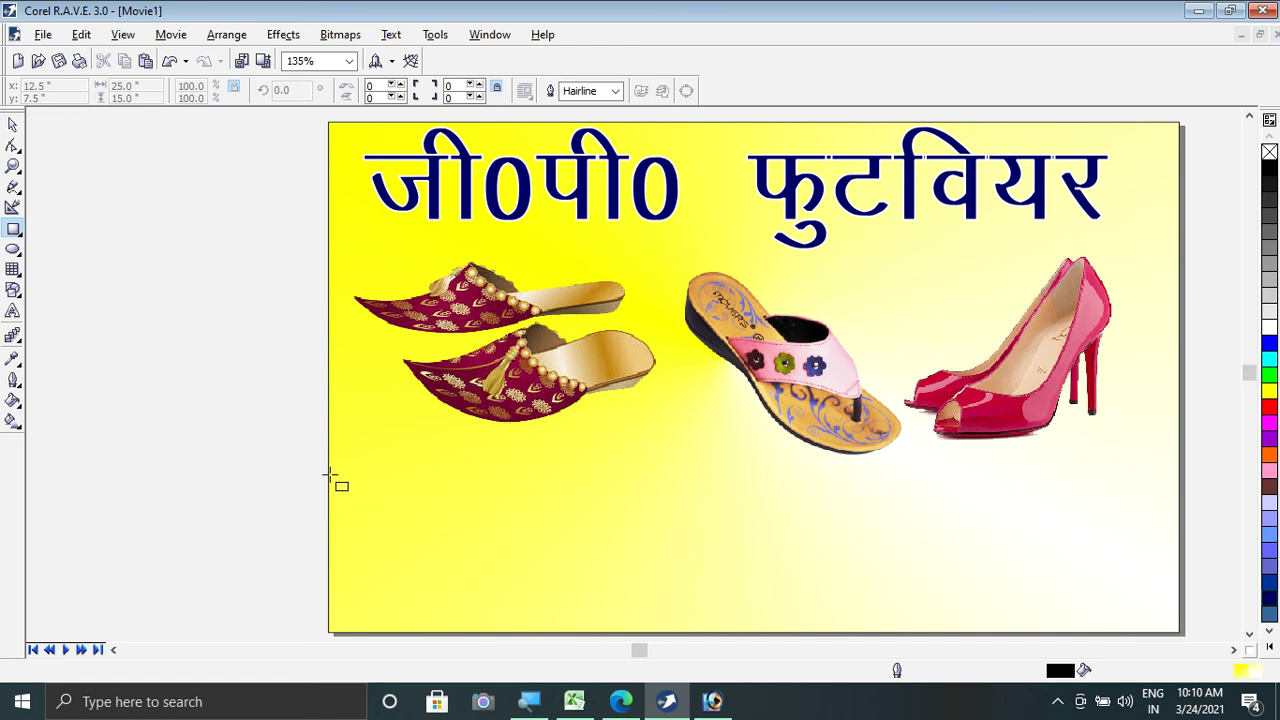
drag(330, 475, 805, 543)
click(12, 145)
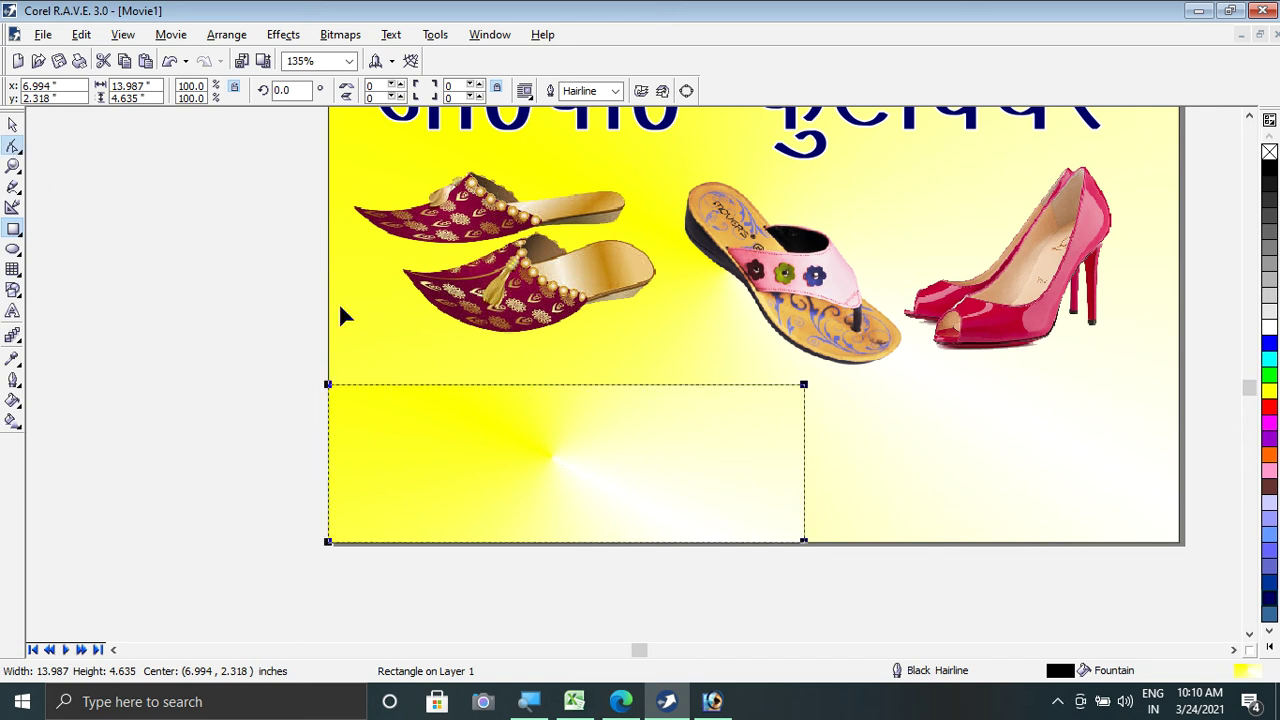
drag(806, 388, 729, 518)
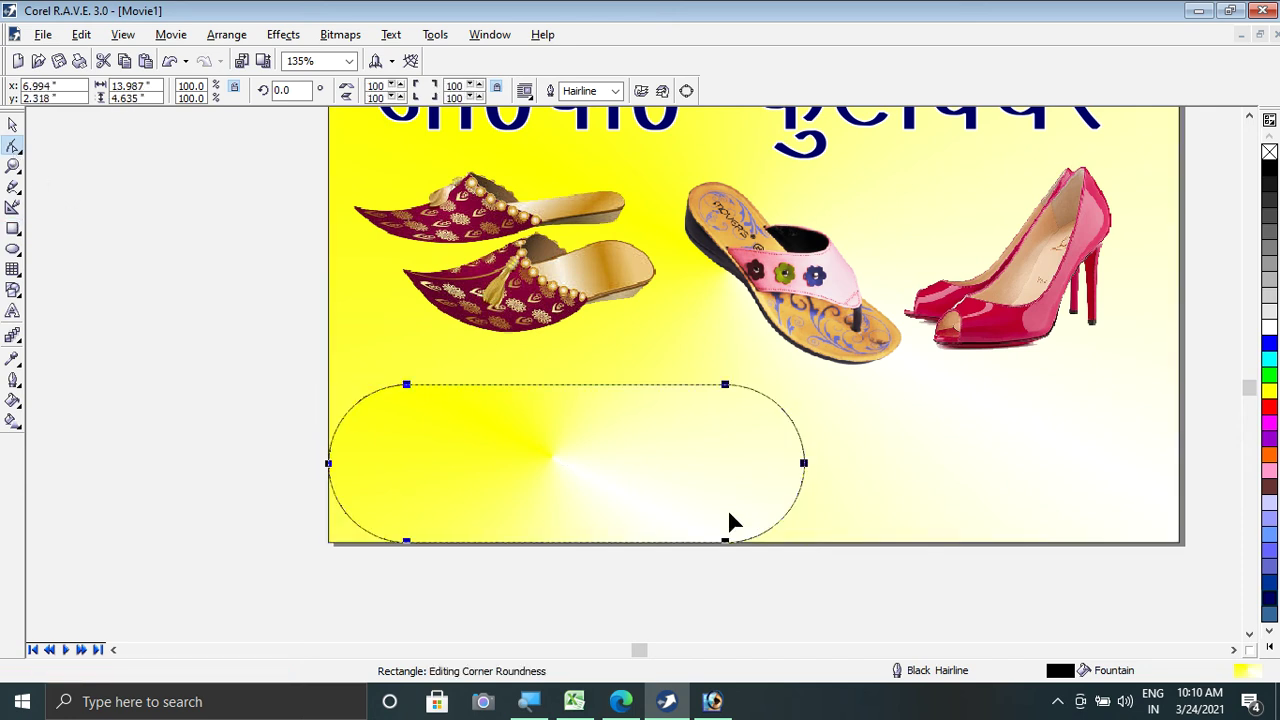
click(13, 124)
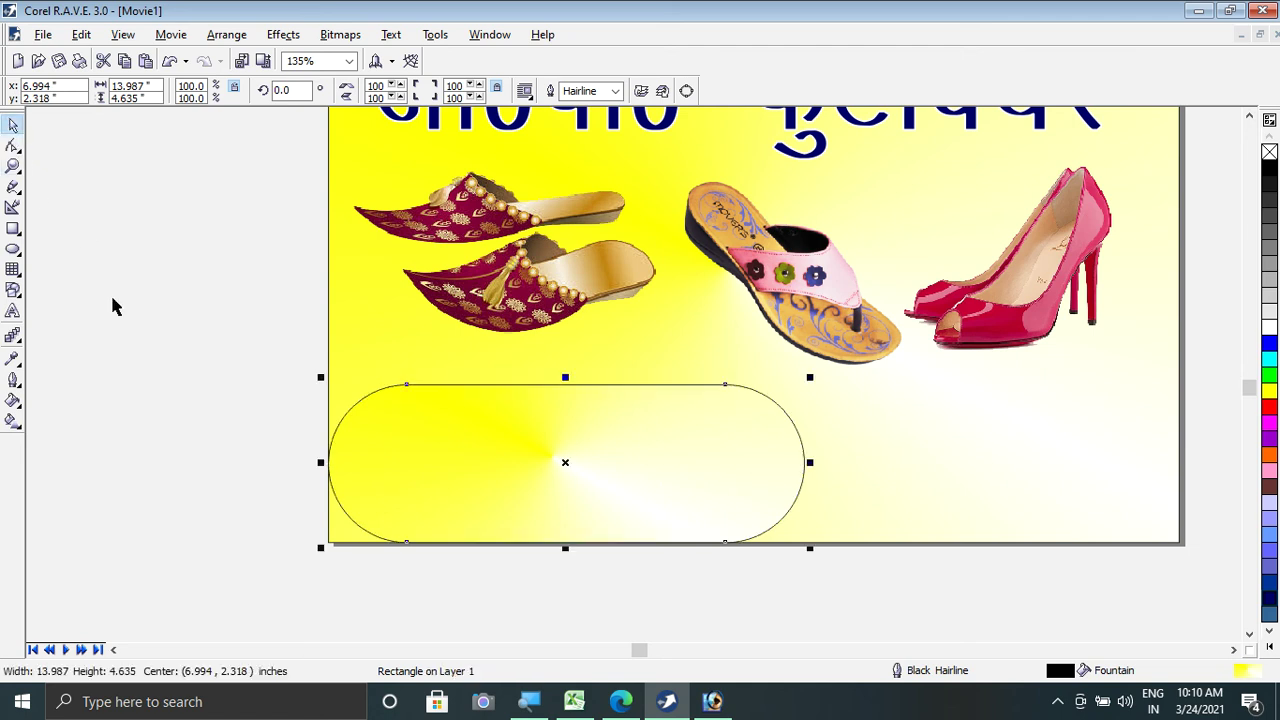
click(114, 306)
click(373, 475)
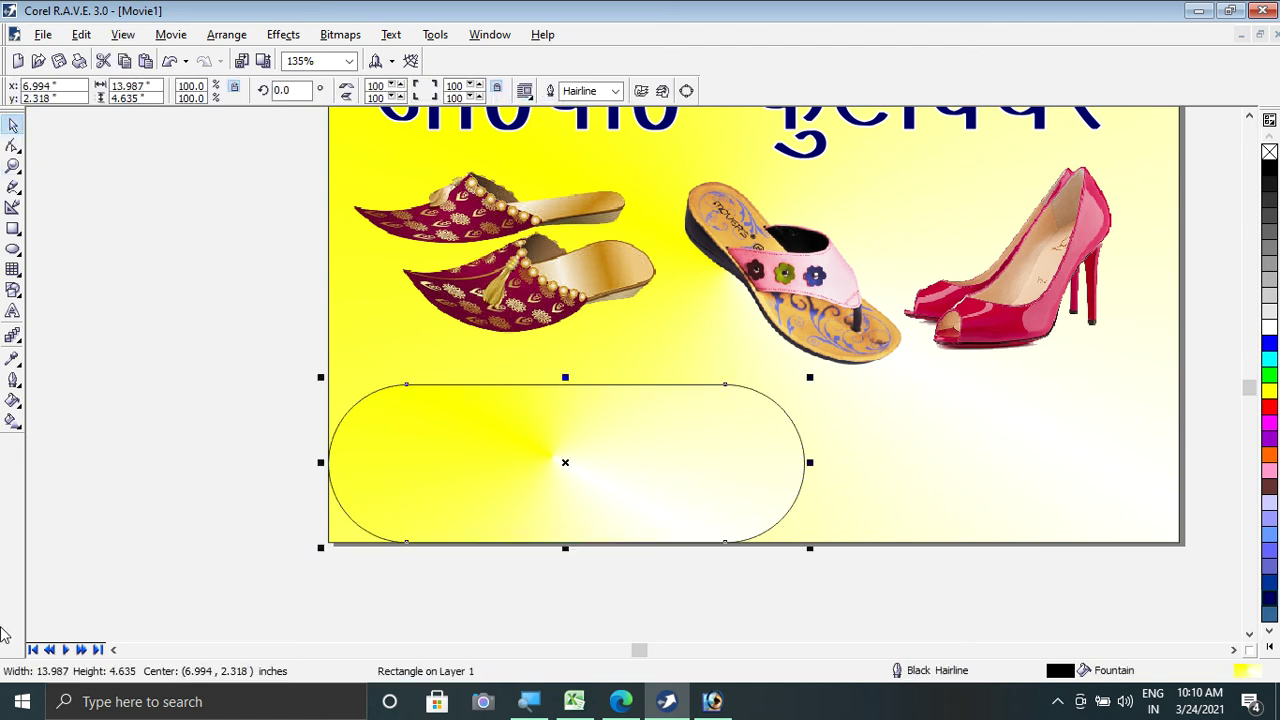
Step: Give the rounded rectangle a radial gradient fill from white at its centre to red at its ends
click(13, 421)
click(176, 91)
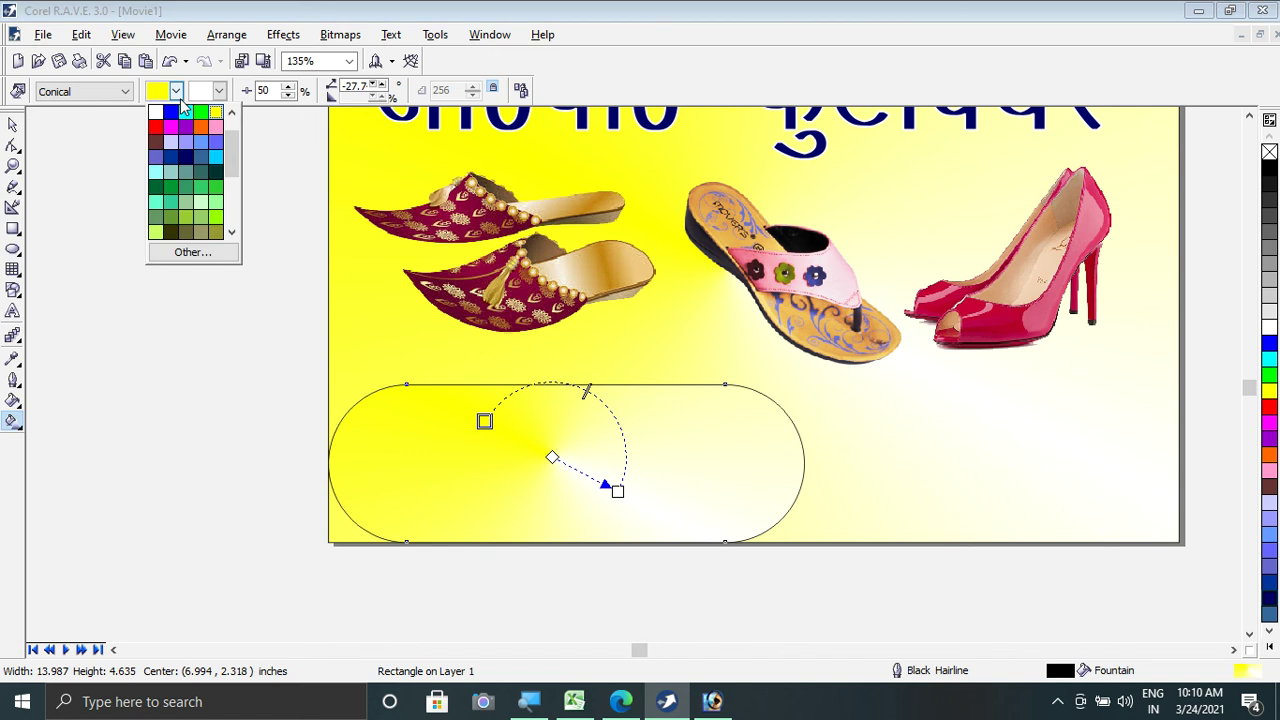
click(157, 126)
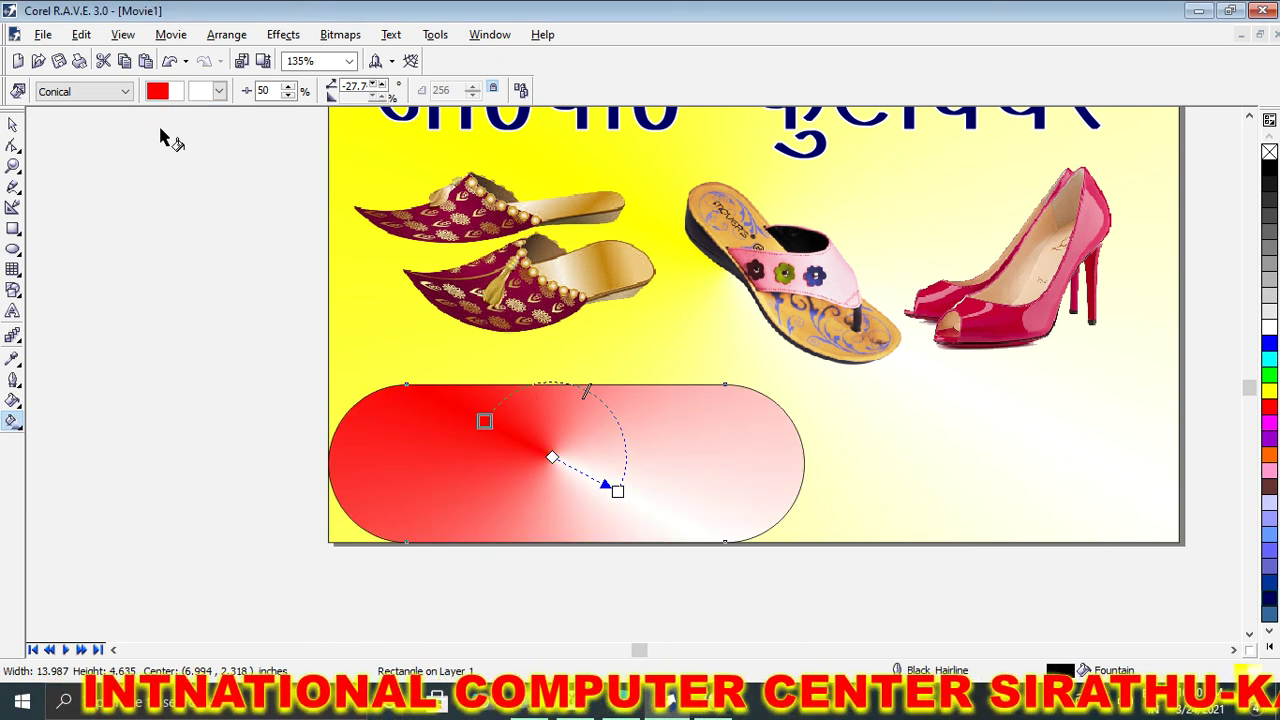
click(125, 91)
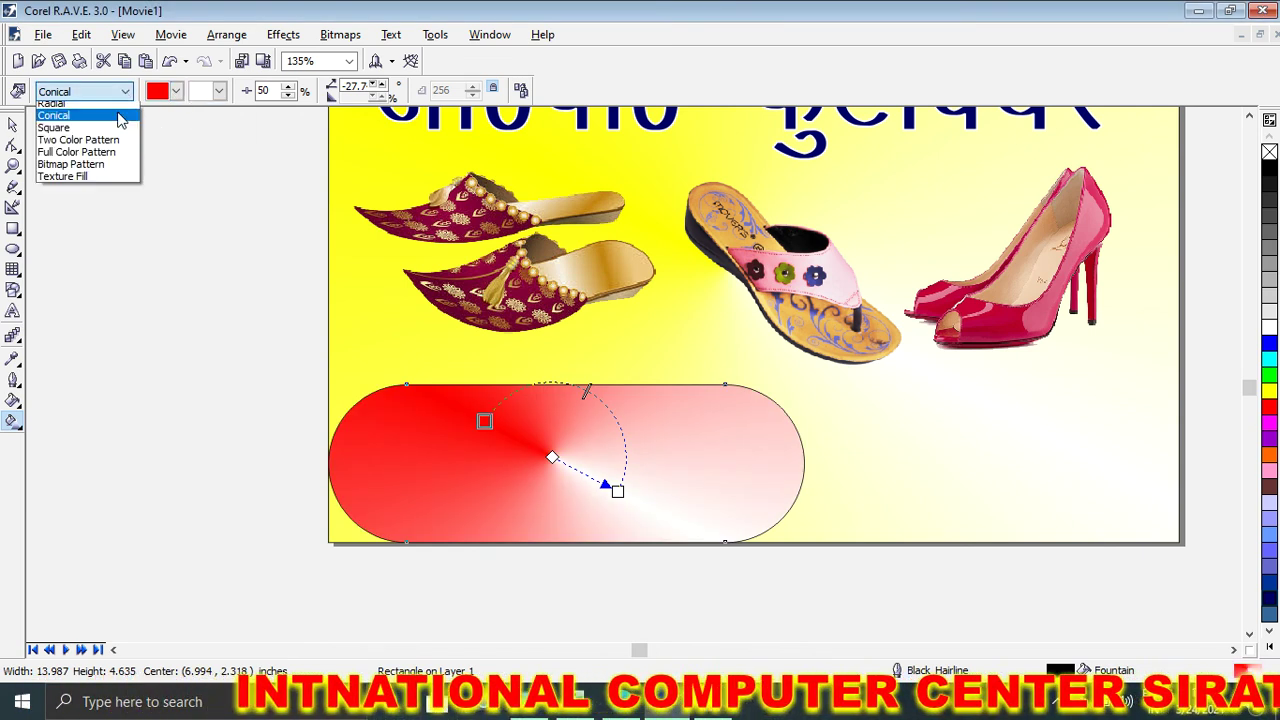
click(100, 145)
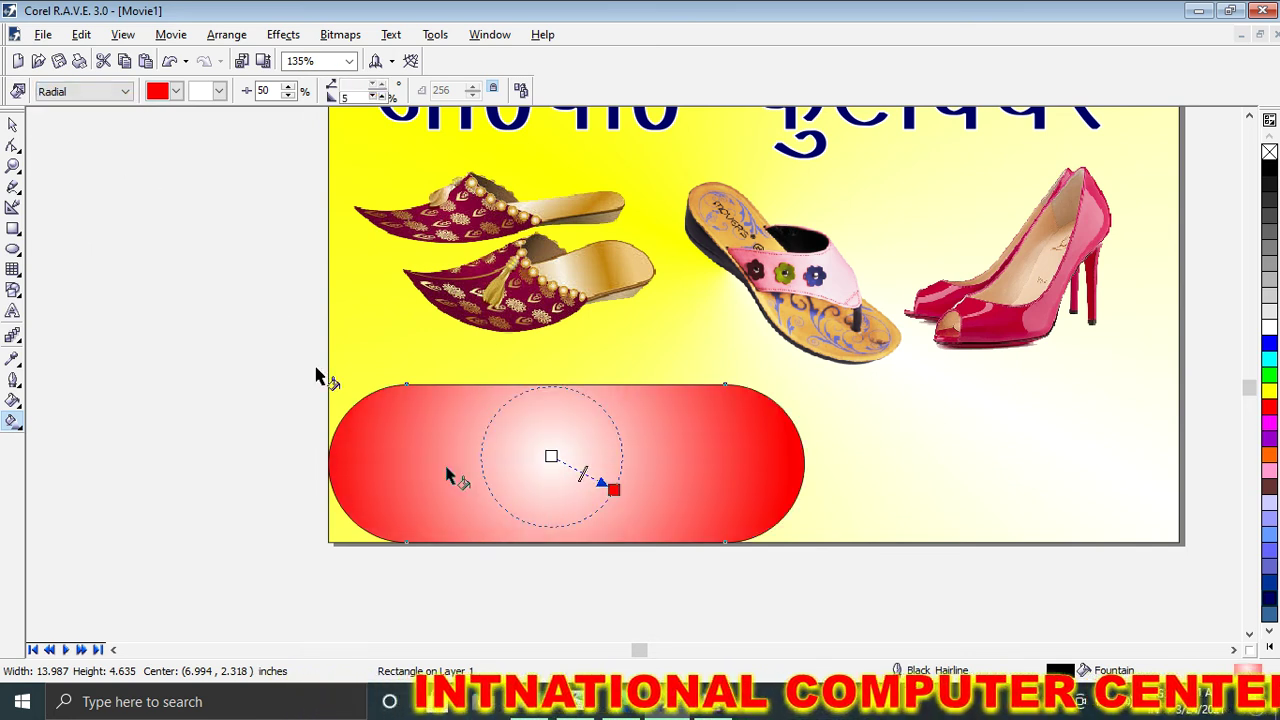
drag(613, 489, 646, 509)
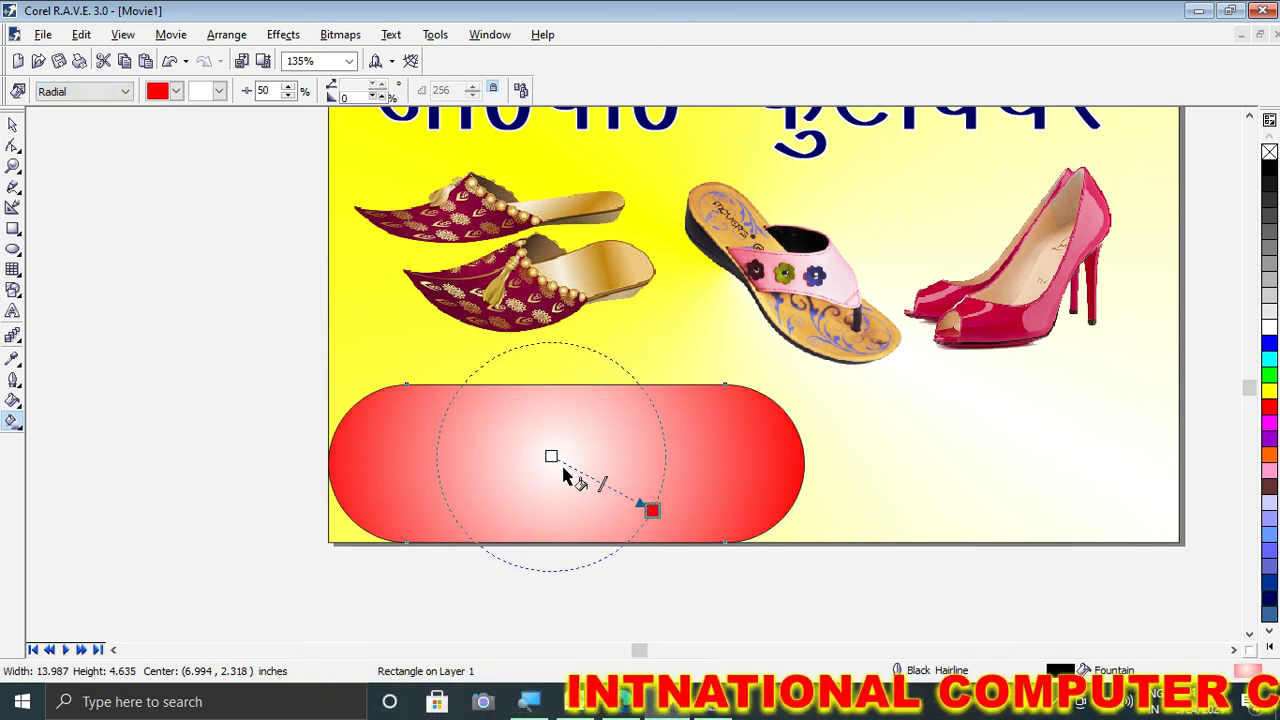
drag(552, 457, 583, 475)
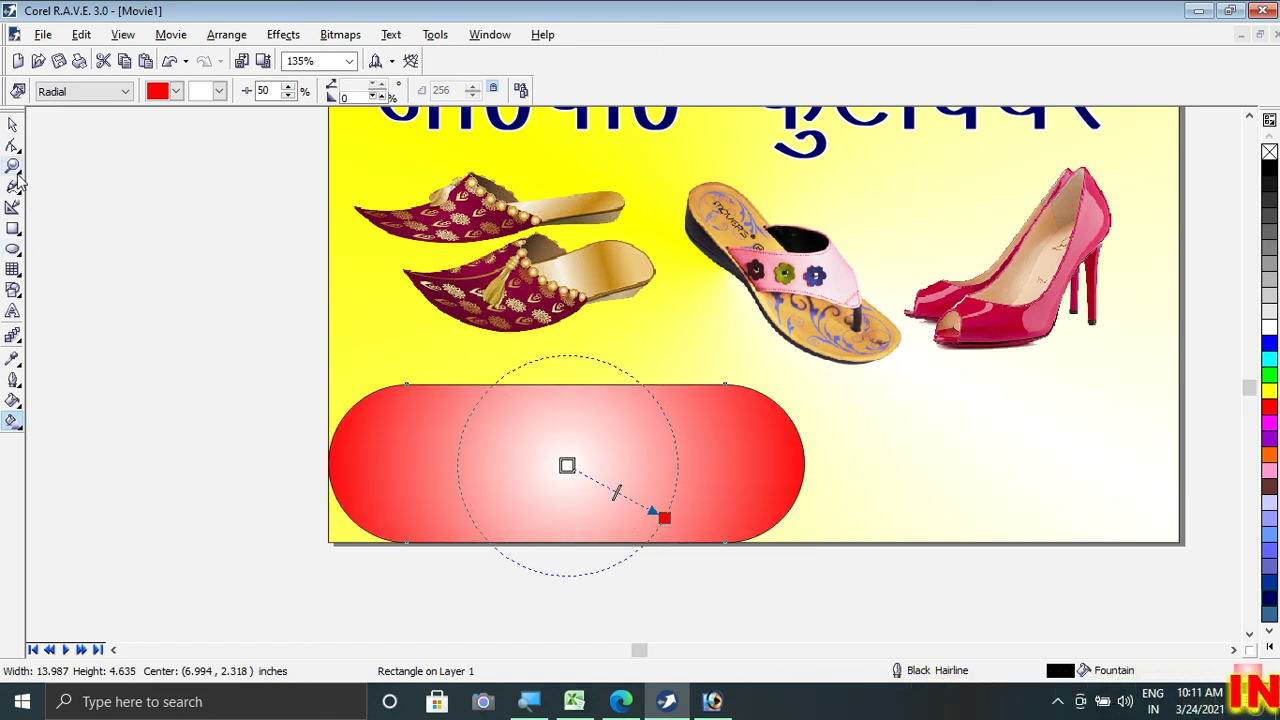
click(13, 124)
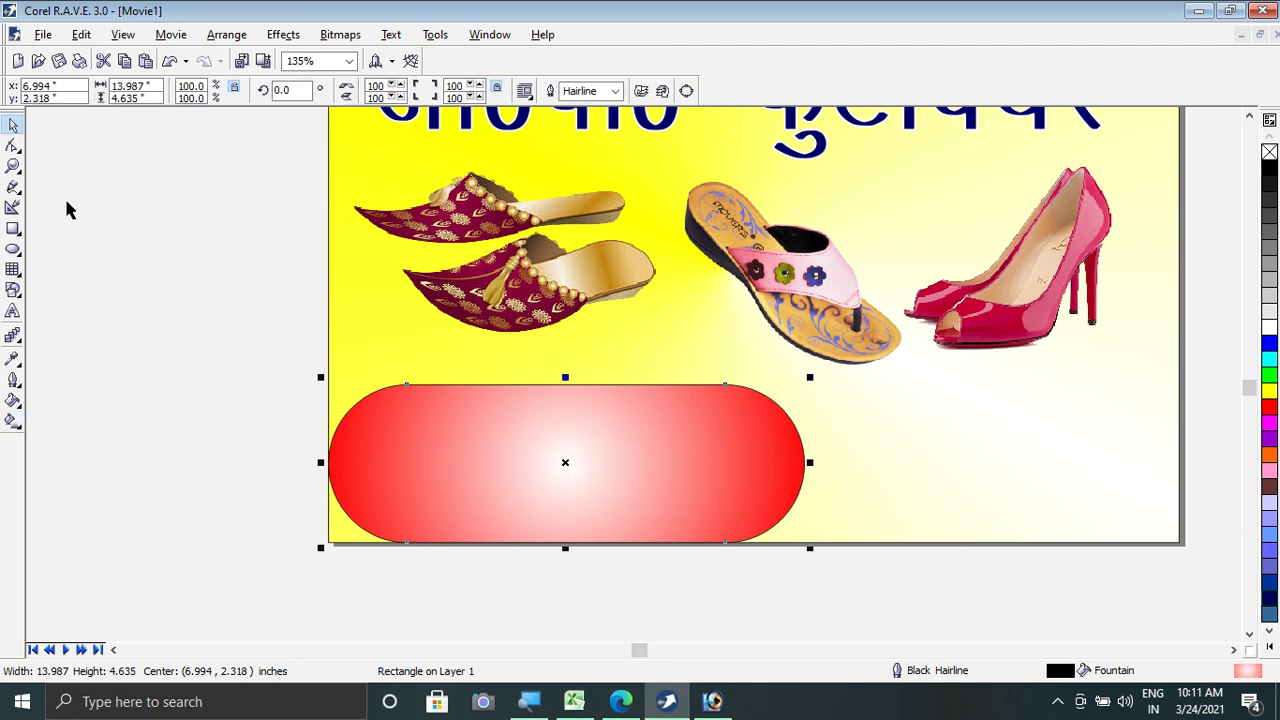
Step: Remove the outline from the red rounded rectangle and keep the shape selected
click(13, 383)
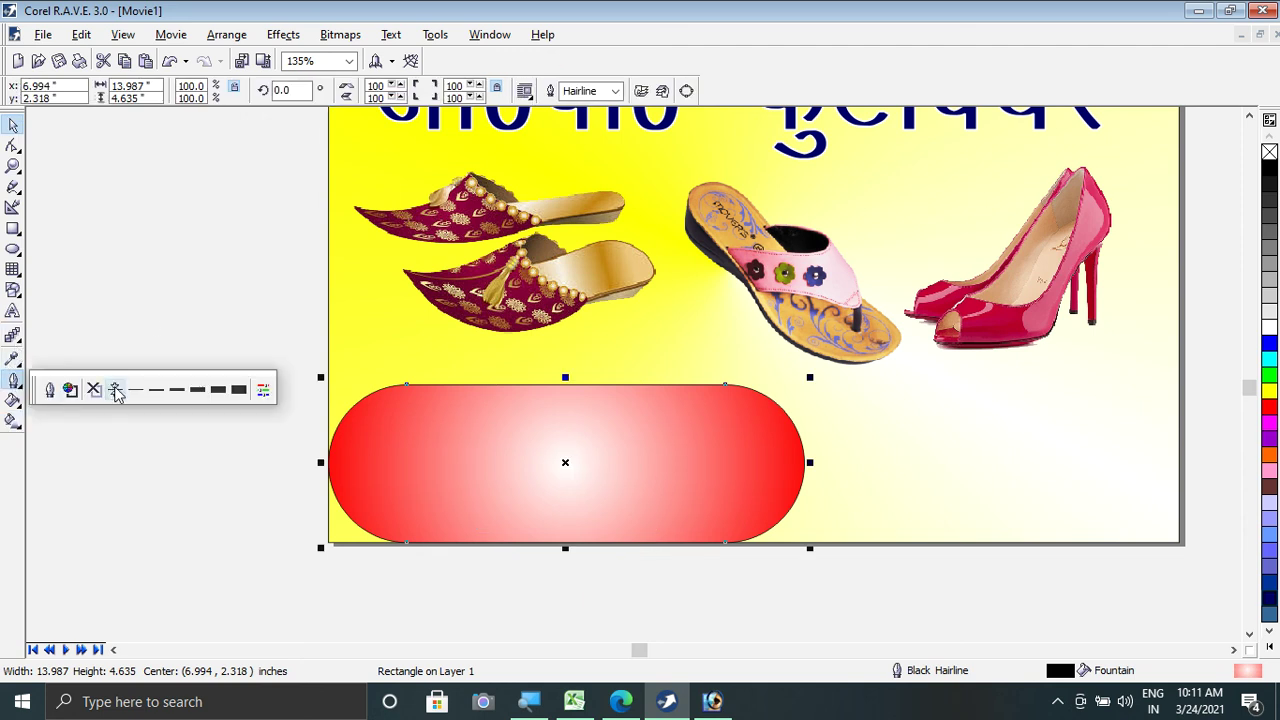
click(116, 391)
click(13, 381)
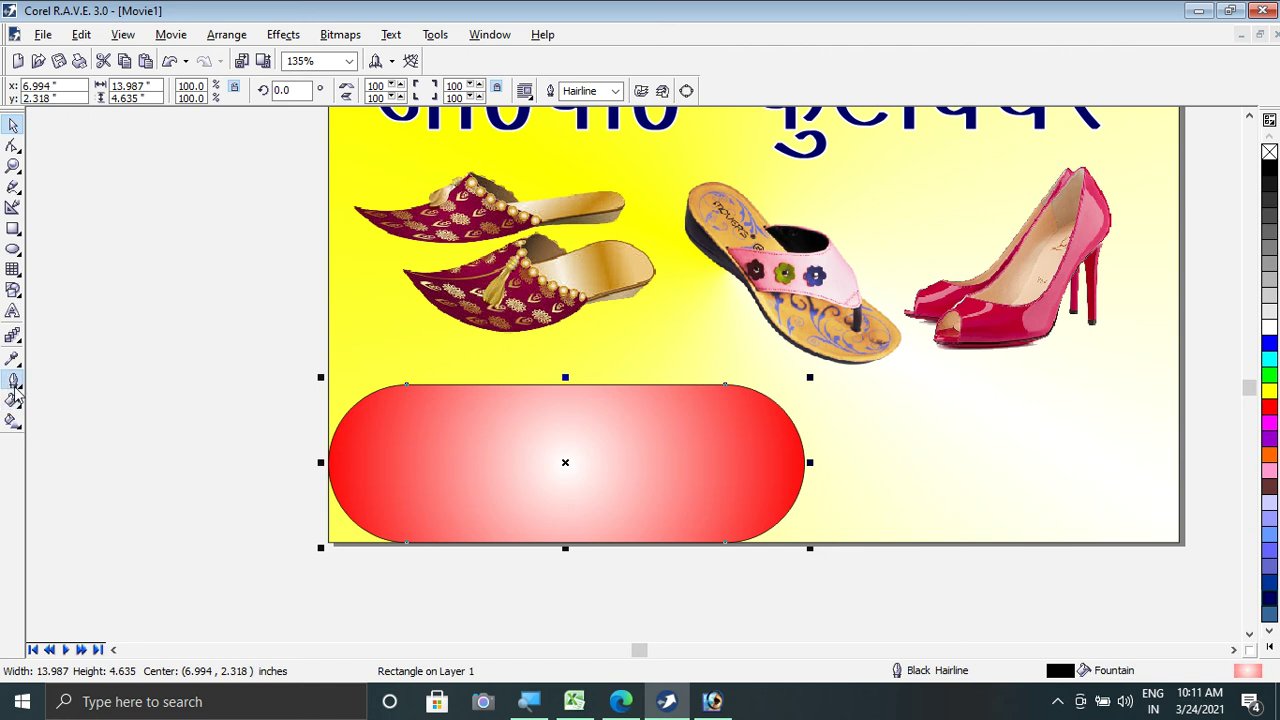
click(95, 390)
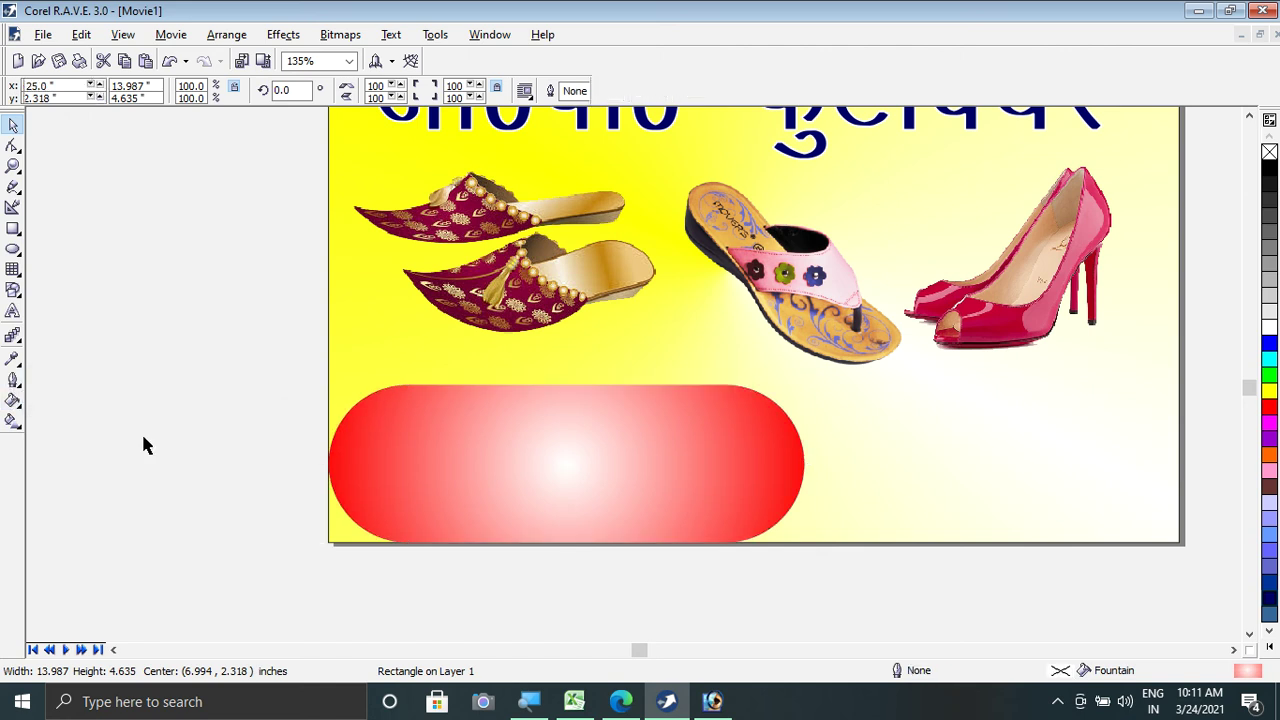
click(392, 598)
click(436, 510)
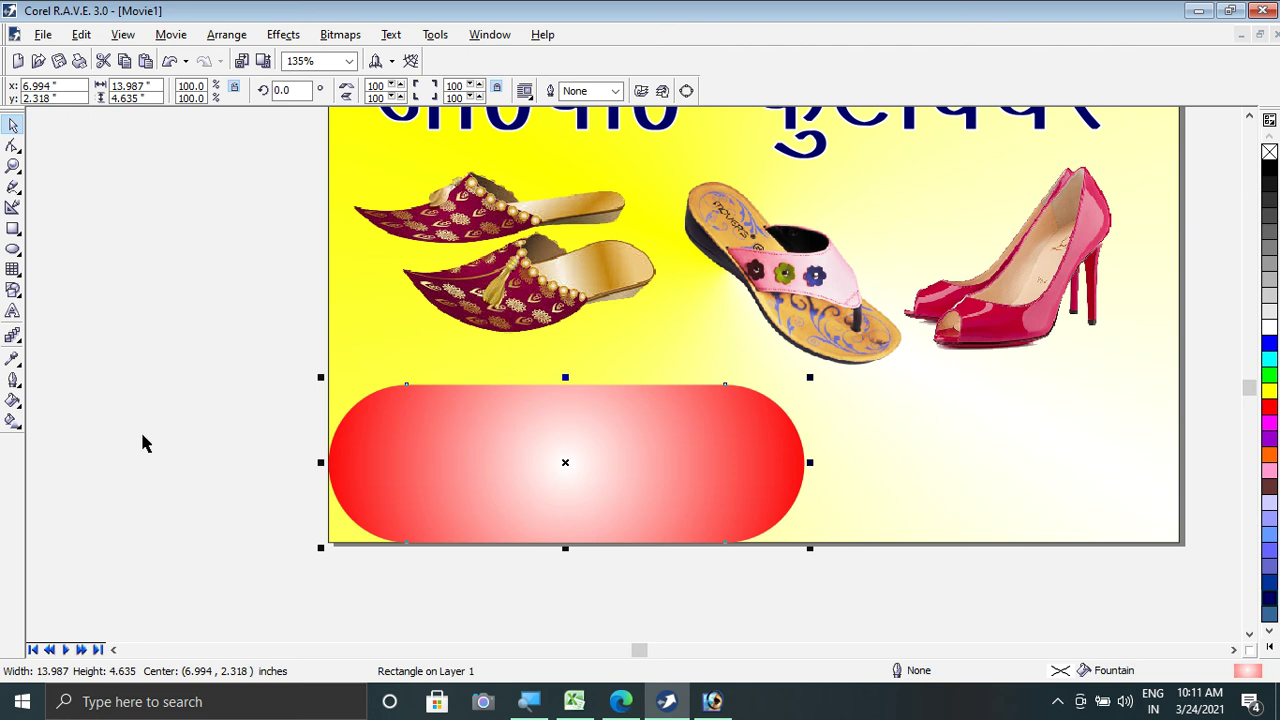
Step: Add a black drop shadow around the red rounded rectangle with opacity 50 and feathering 15, and clear the selection
click(17, 343)
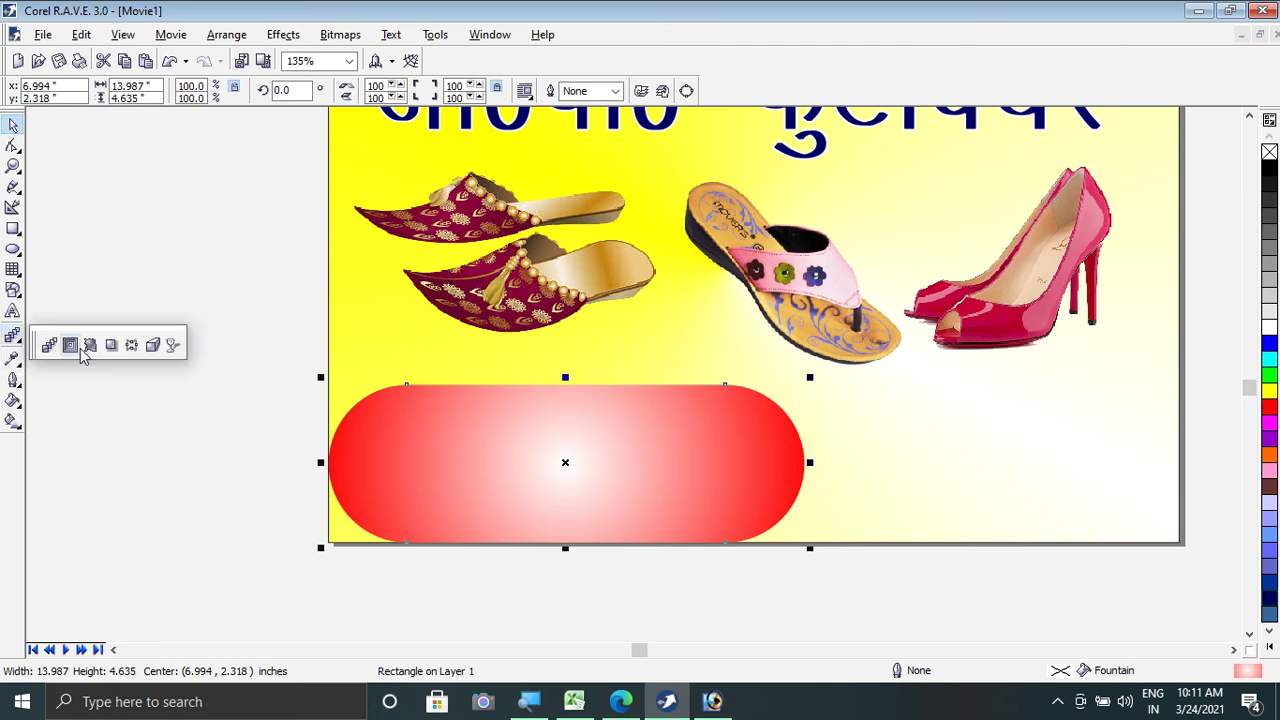
click(111, 346)
drag(373, 459, 808, 478)
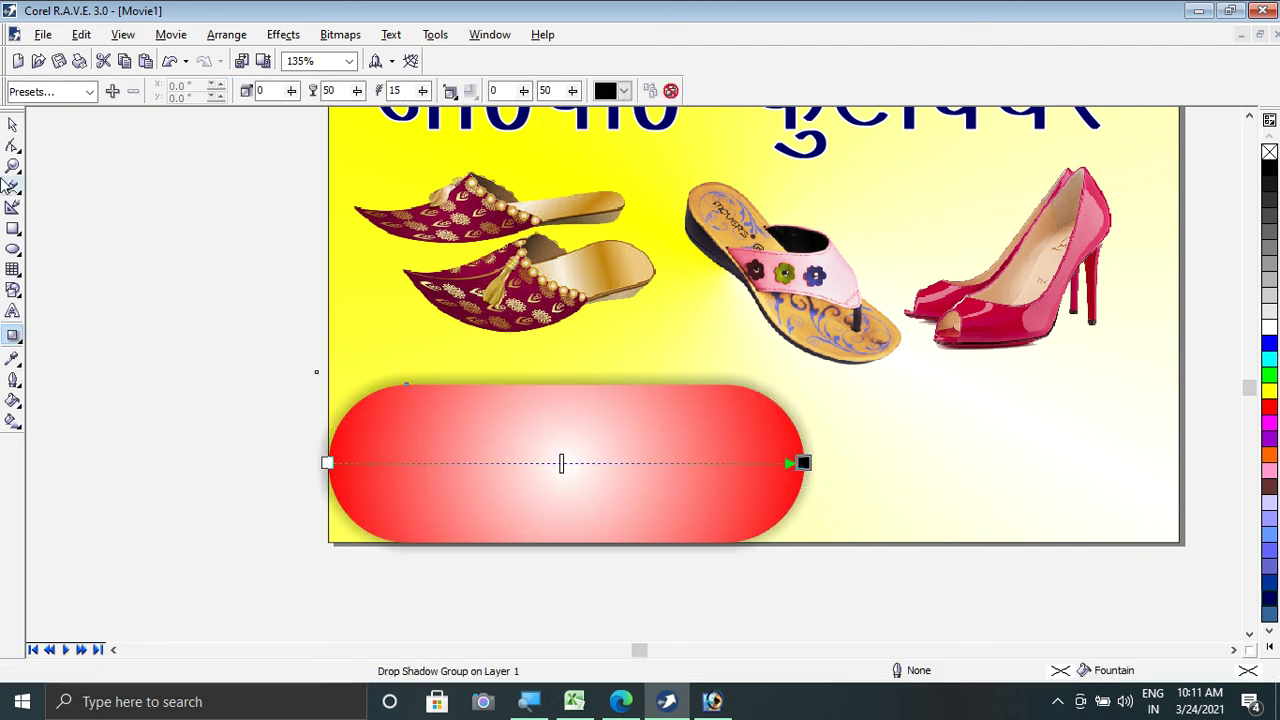
click(12, 125)
click(89, 214)
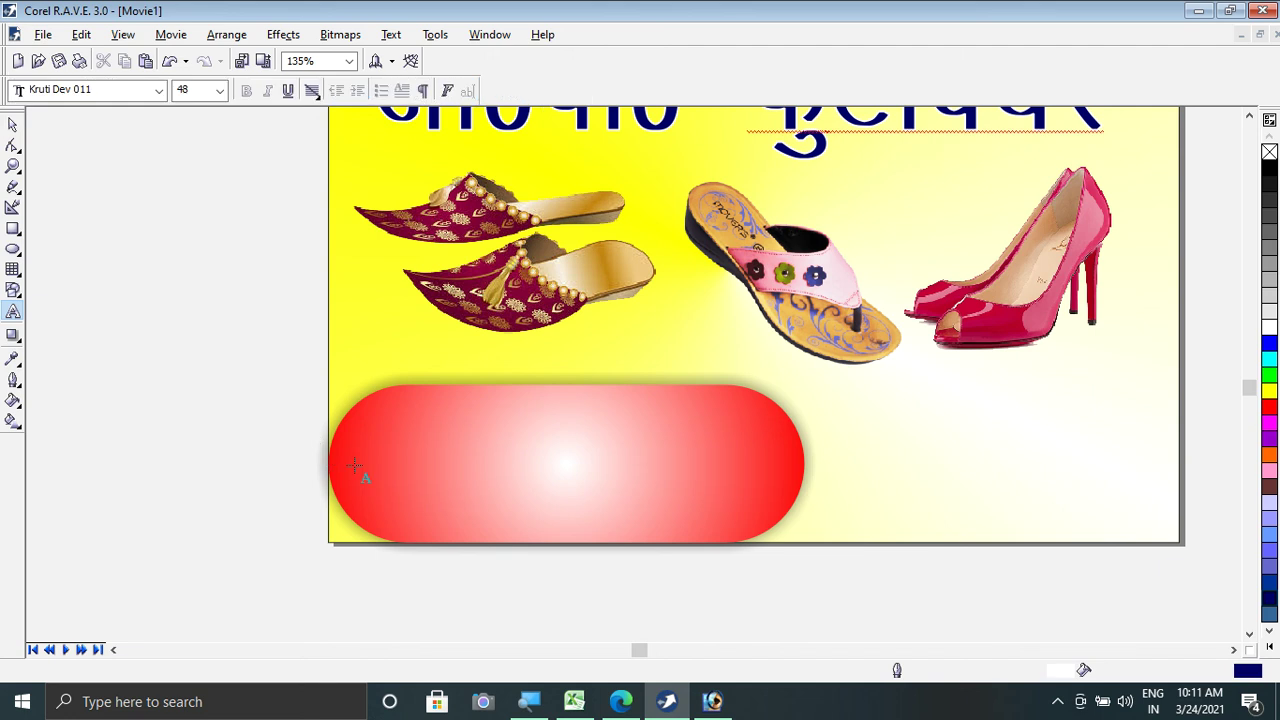
Step: Add the shop's Hindi address line, starting with the label पताः, inside the red rounded rectangle in 48-point Kruti Dev 011
click(391, 455)
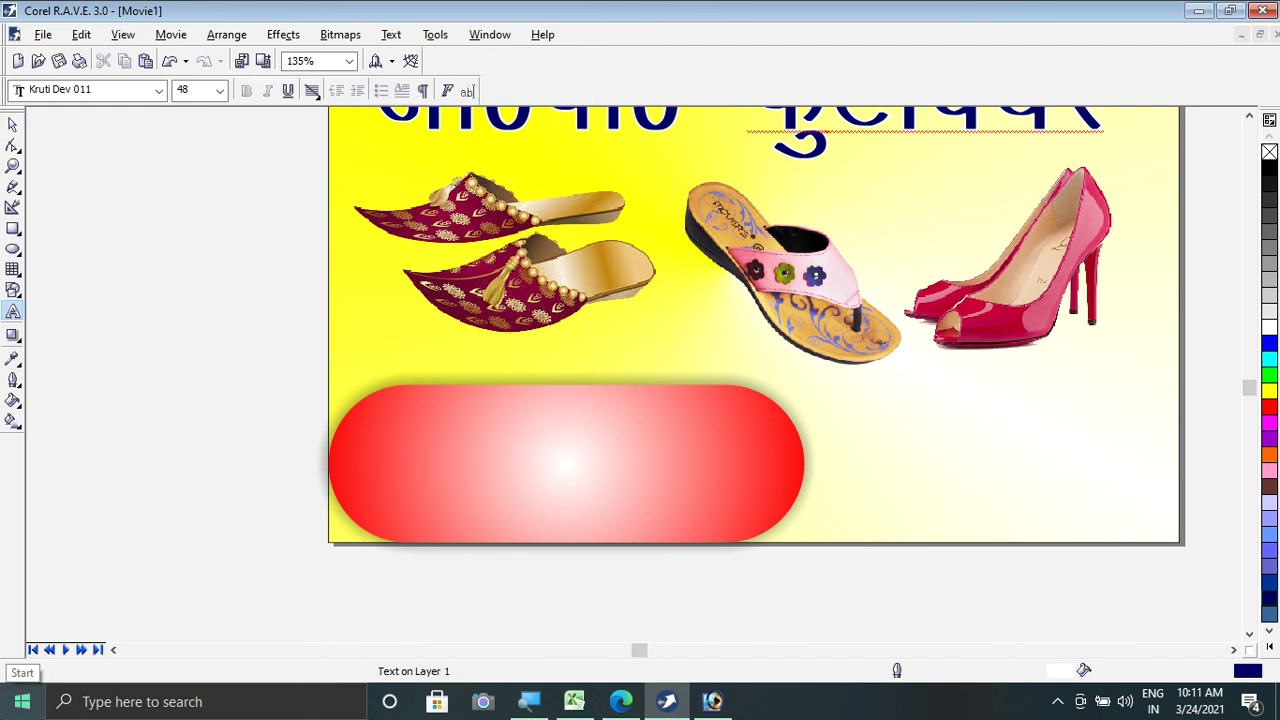
text(irk)
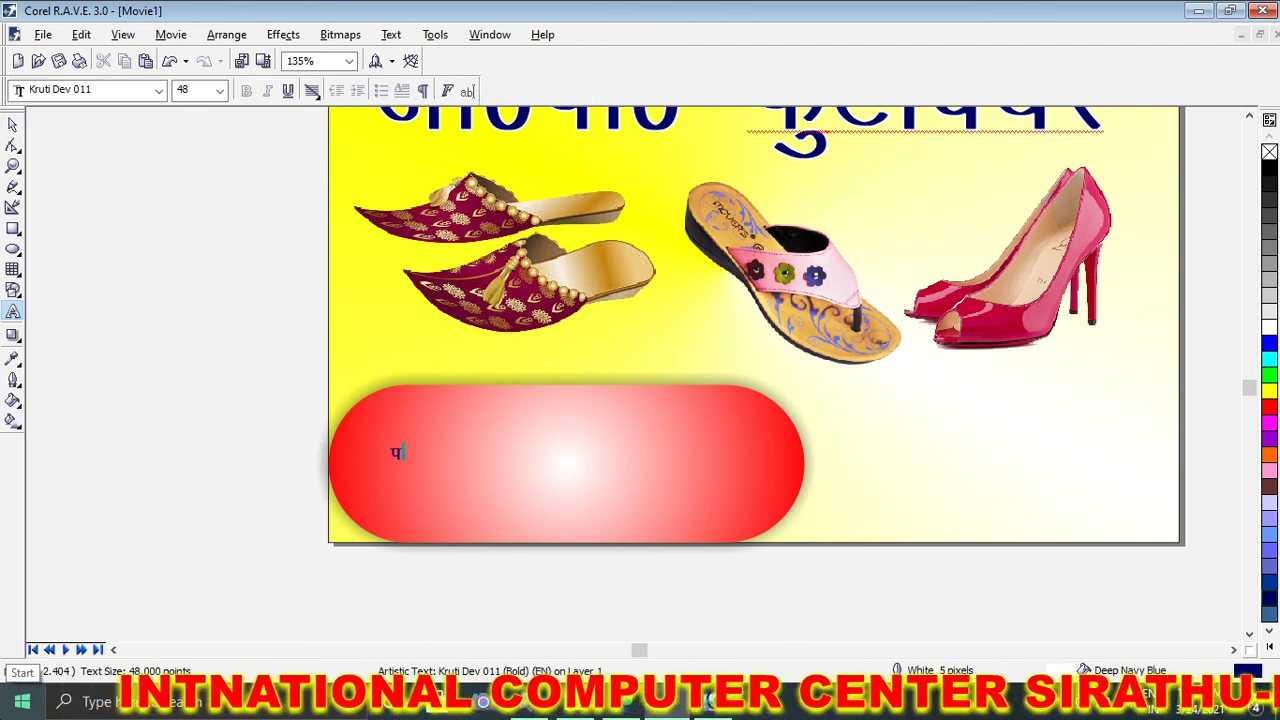
text(% )
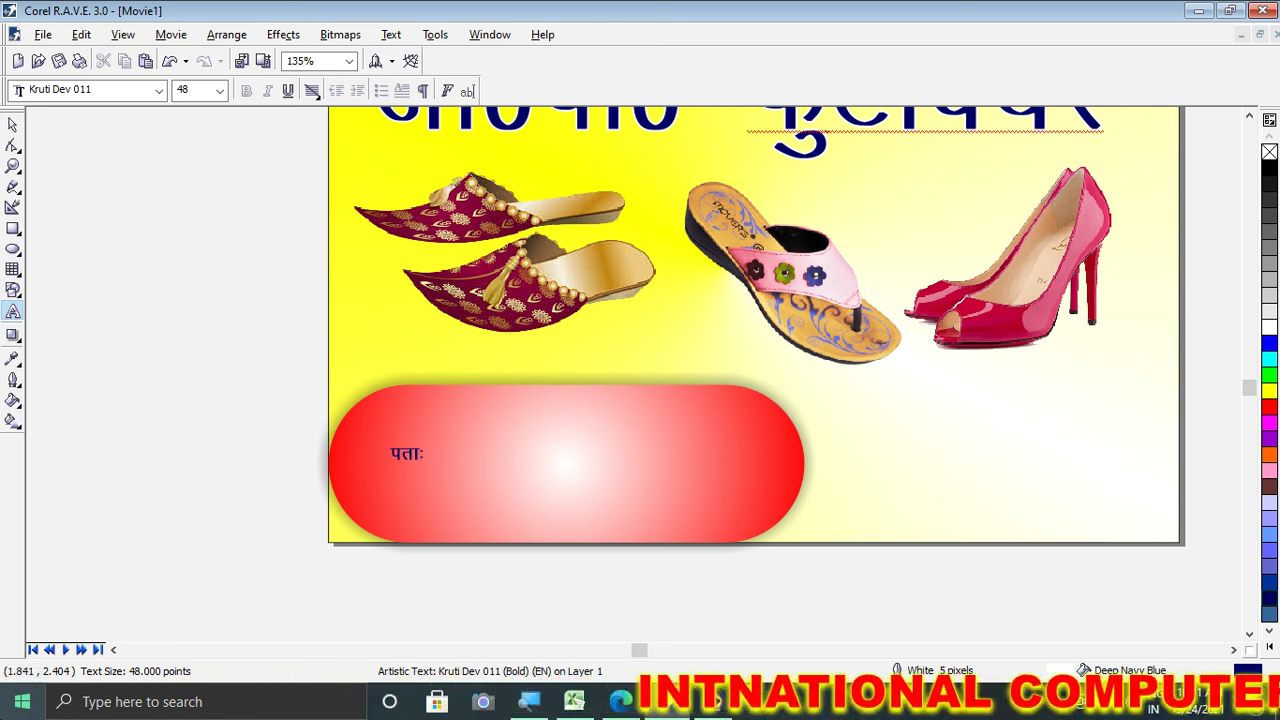
text(VkQ)
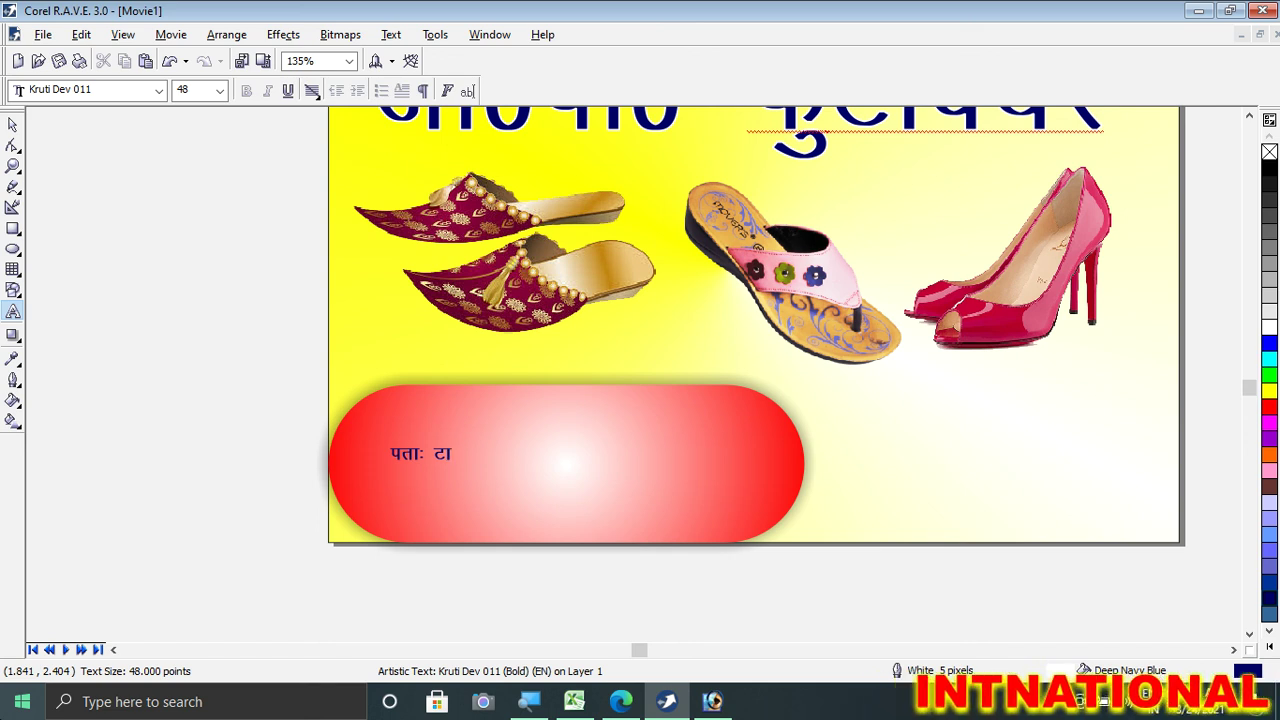
key(BackSpace)
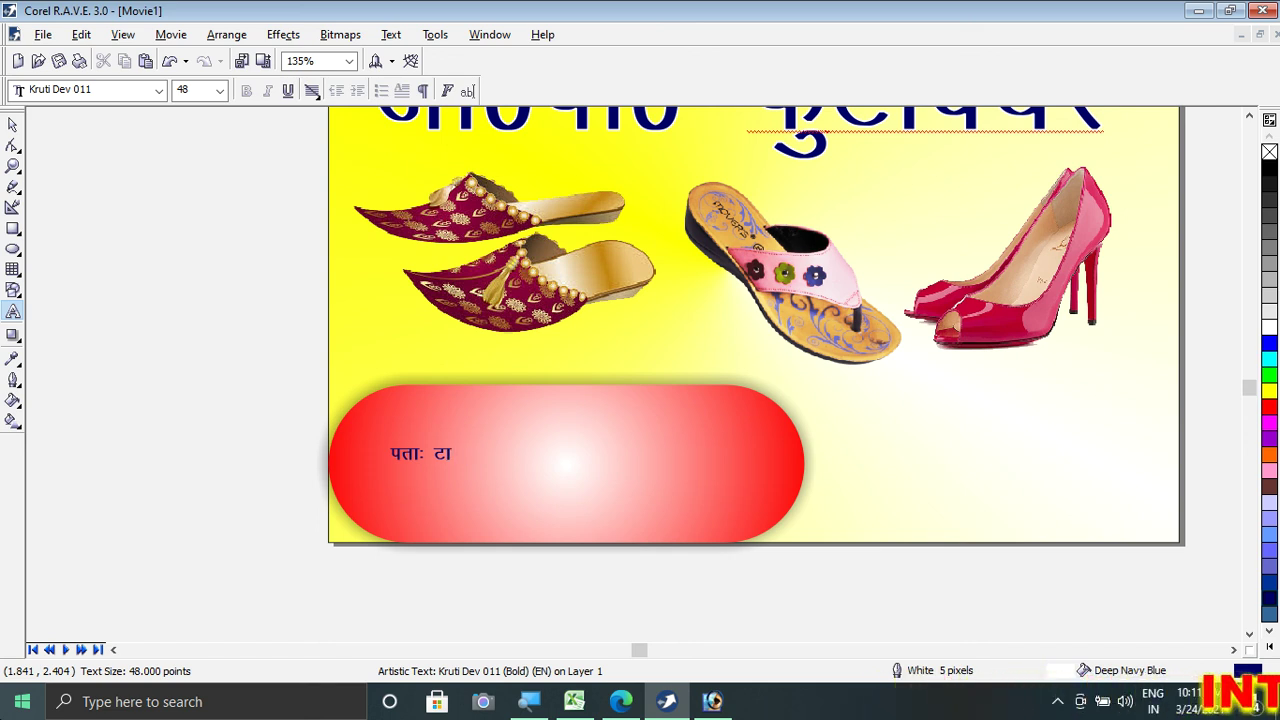
text(W)
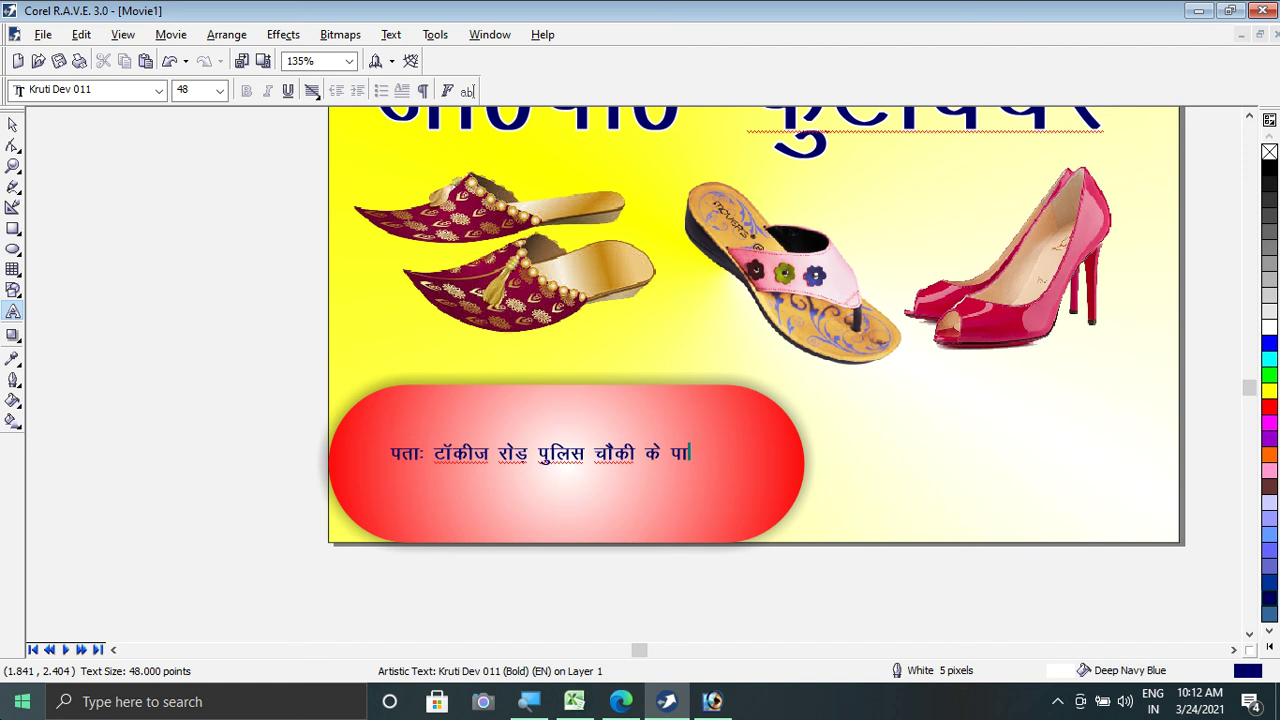
click(231, 540)
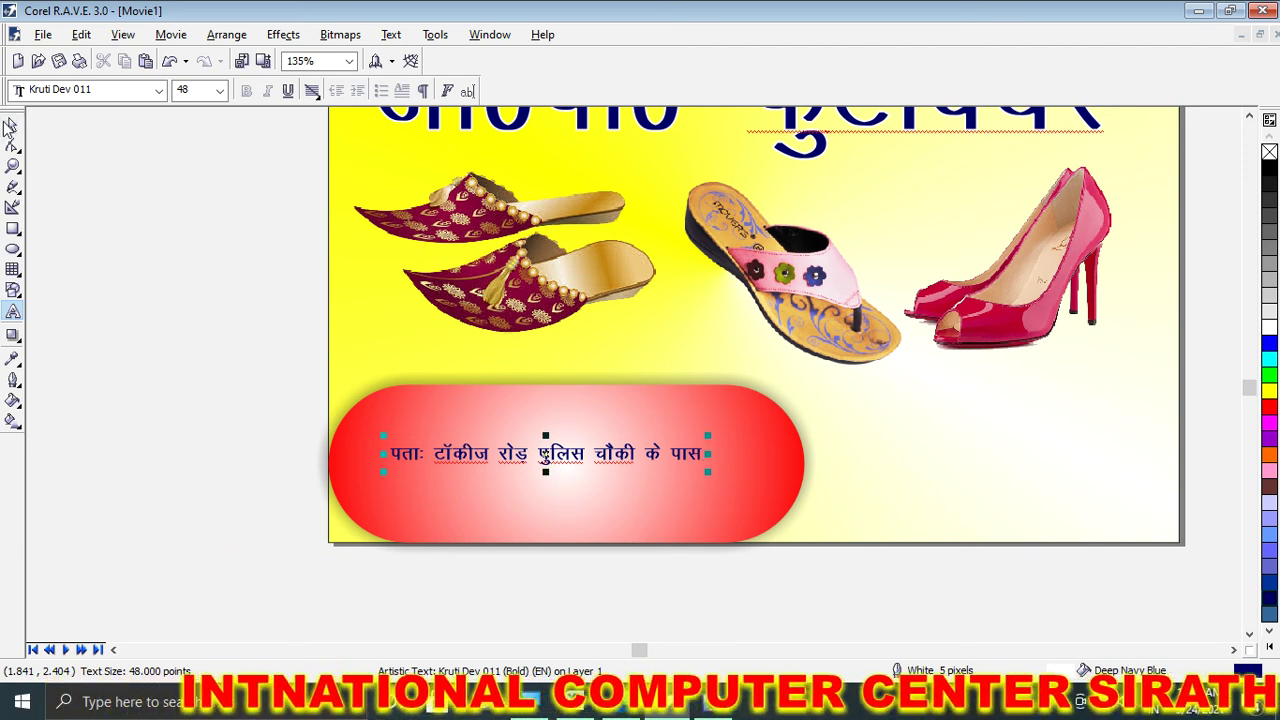
Step: Move the Hindi address line to the upper part of the red rounded rectangle and enlarge it to about 62 points
click(10, 127)
drag(456, 455, 434, 428)
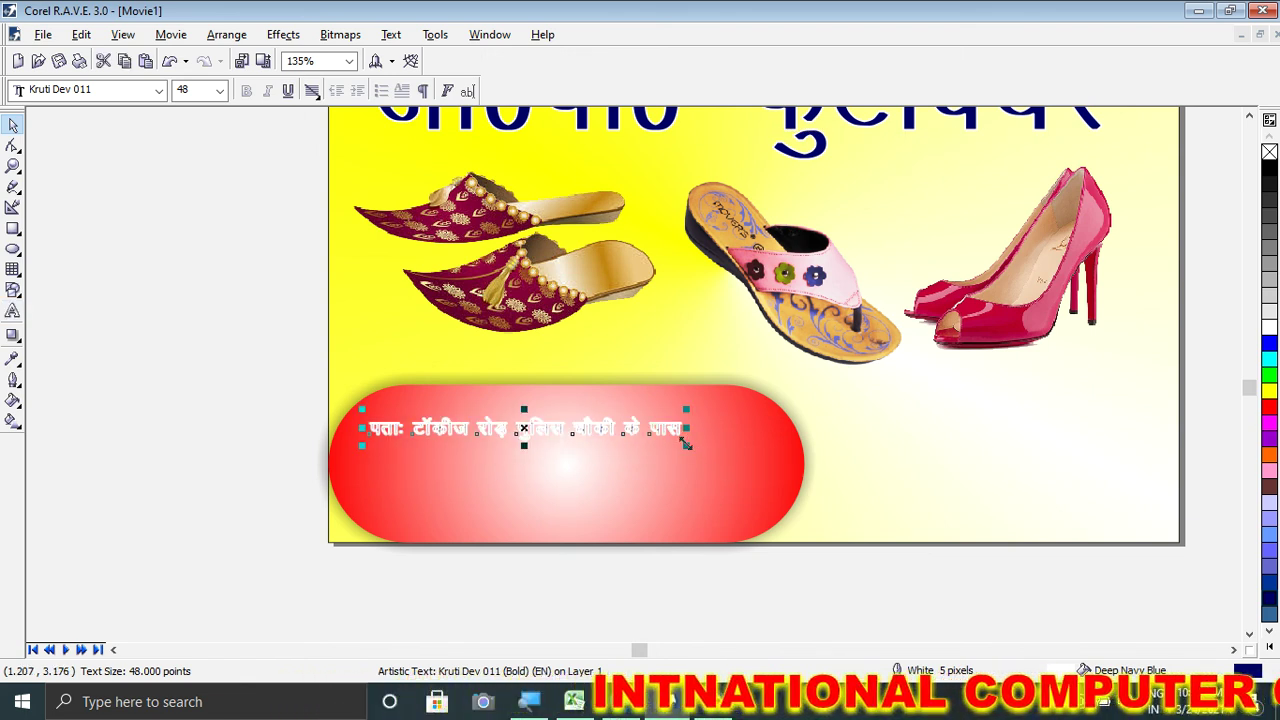
scroll(664, 427, up, 2)
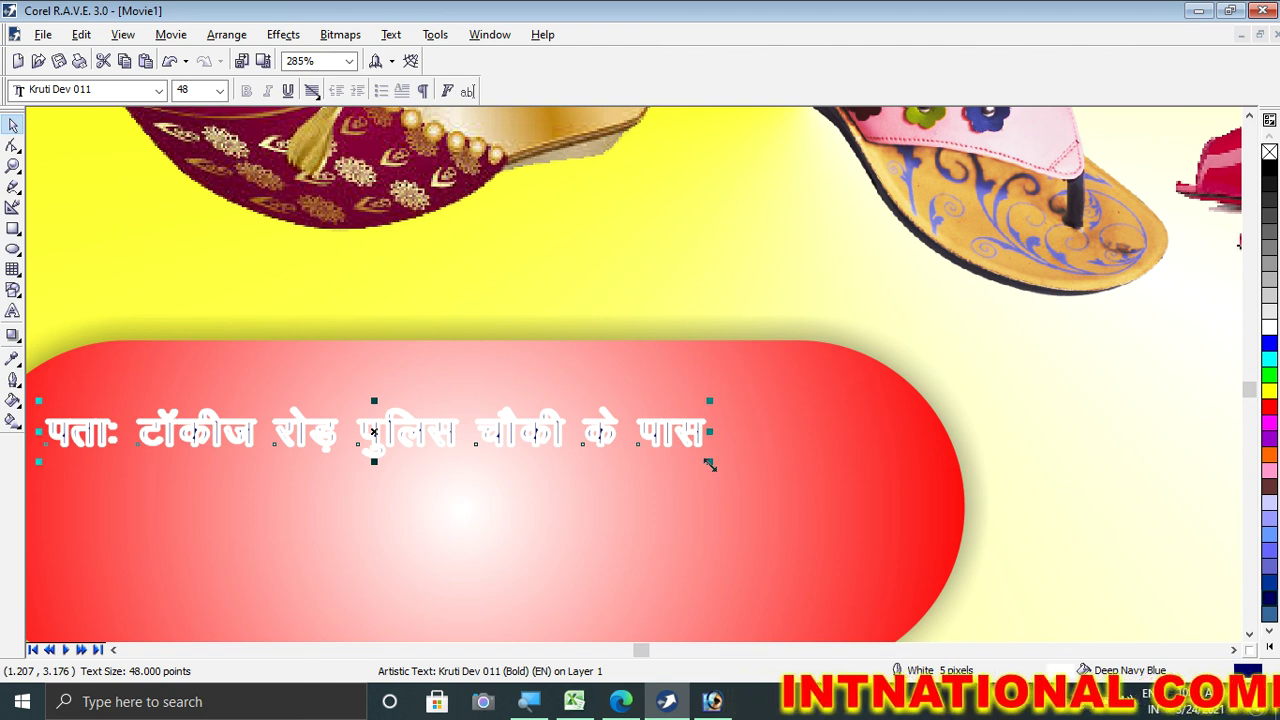
drag(710, 462, 888, 559)
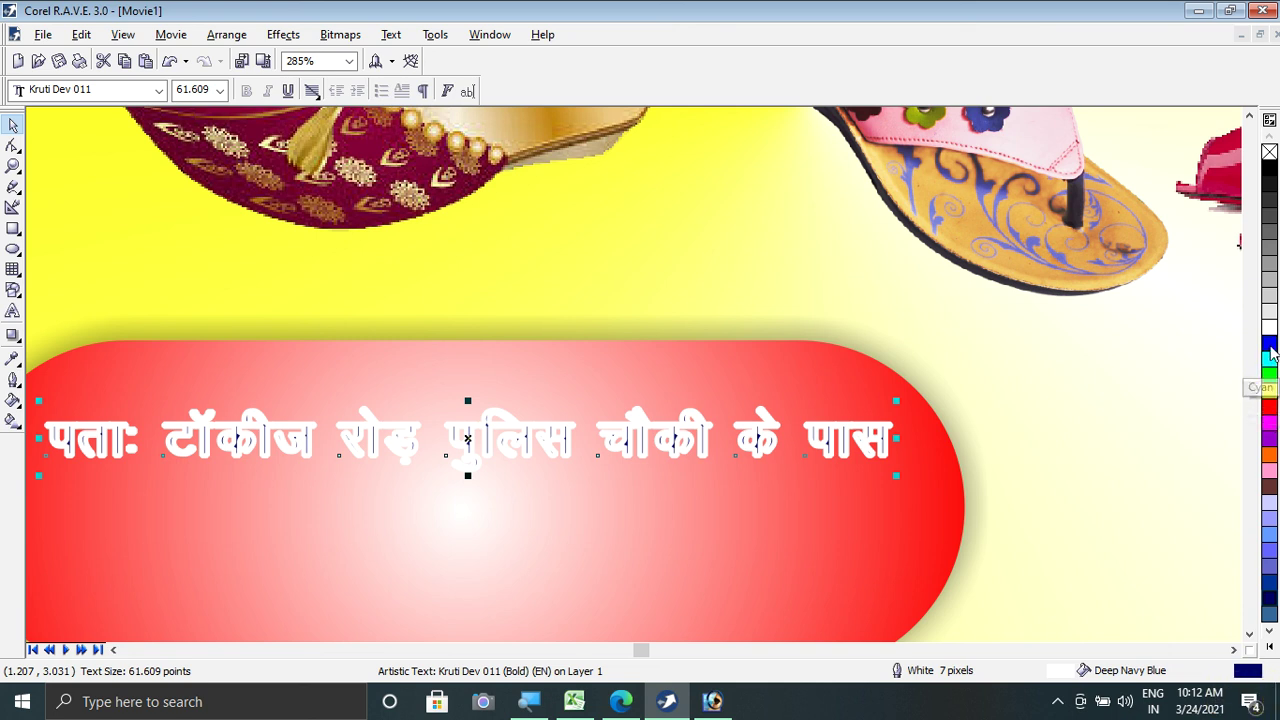
Step: Fill the address line with blue, set its white outline behind the fill, and clear the selection
right_click(1269, 345)
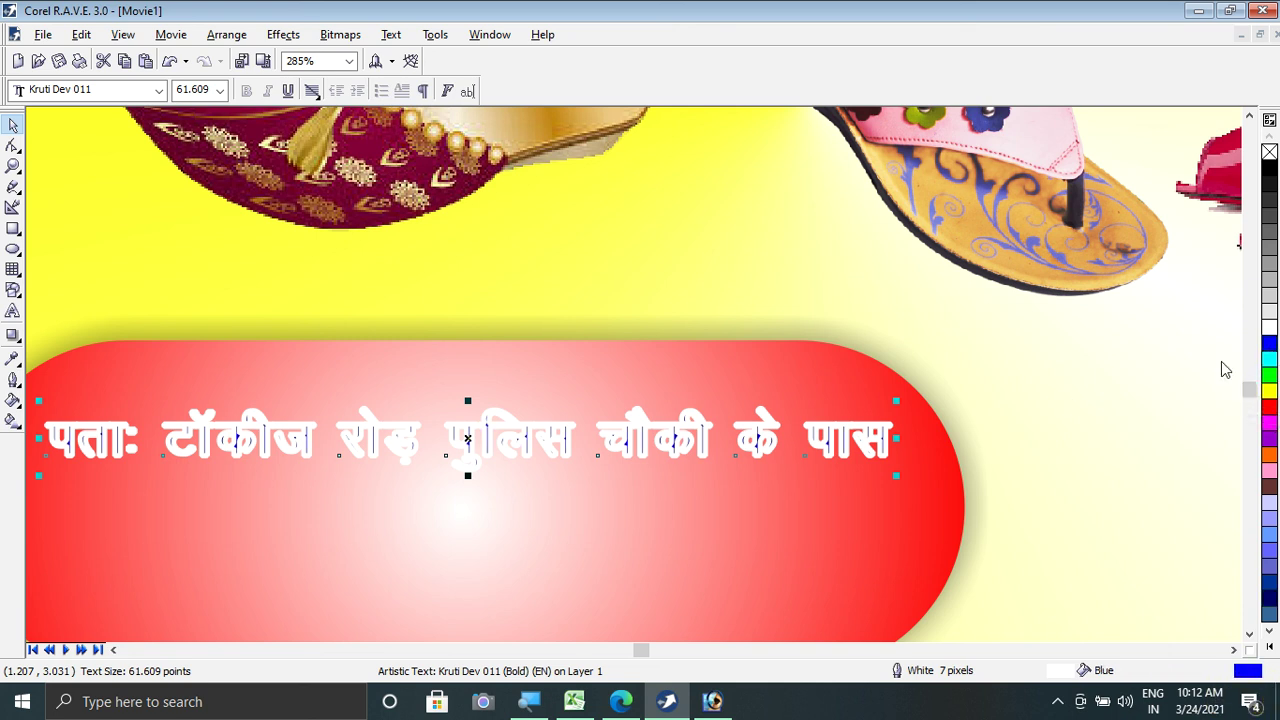
key(F12)
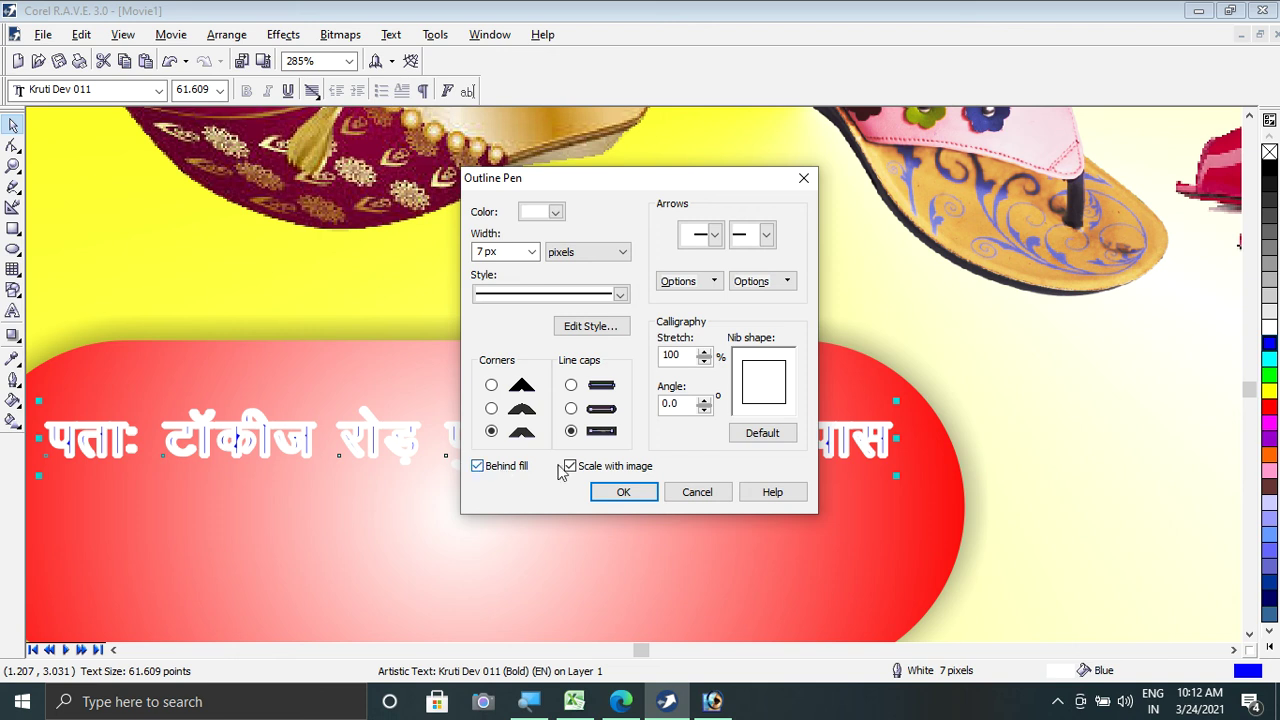
click(626, 494)
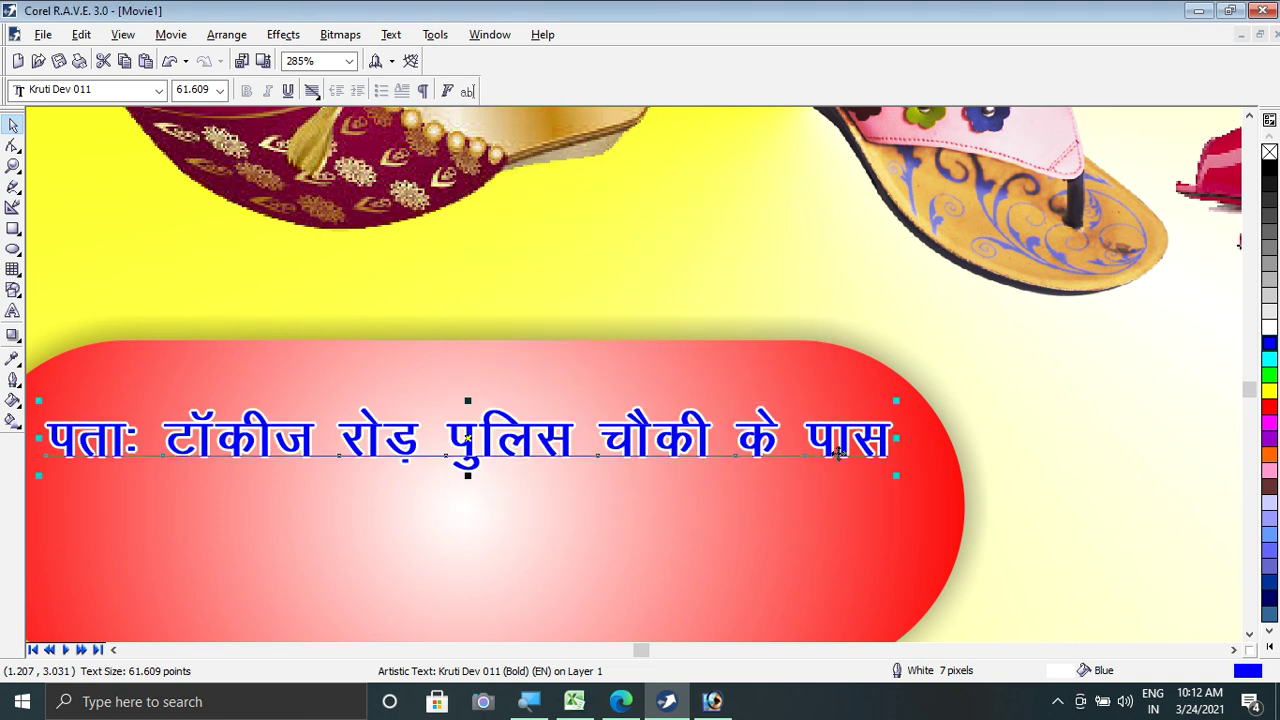
scroll(782, 520, down, 2)
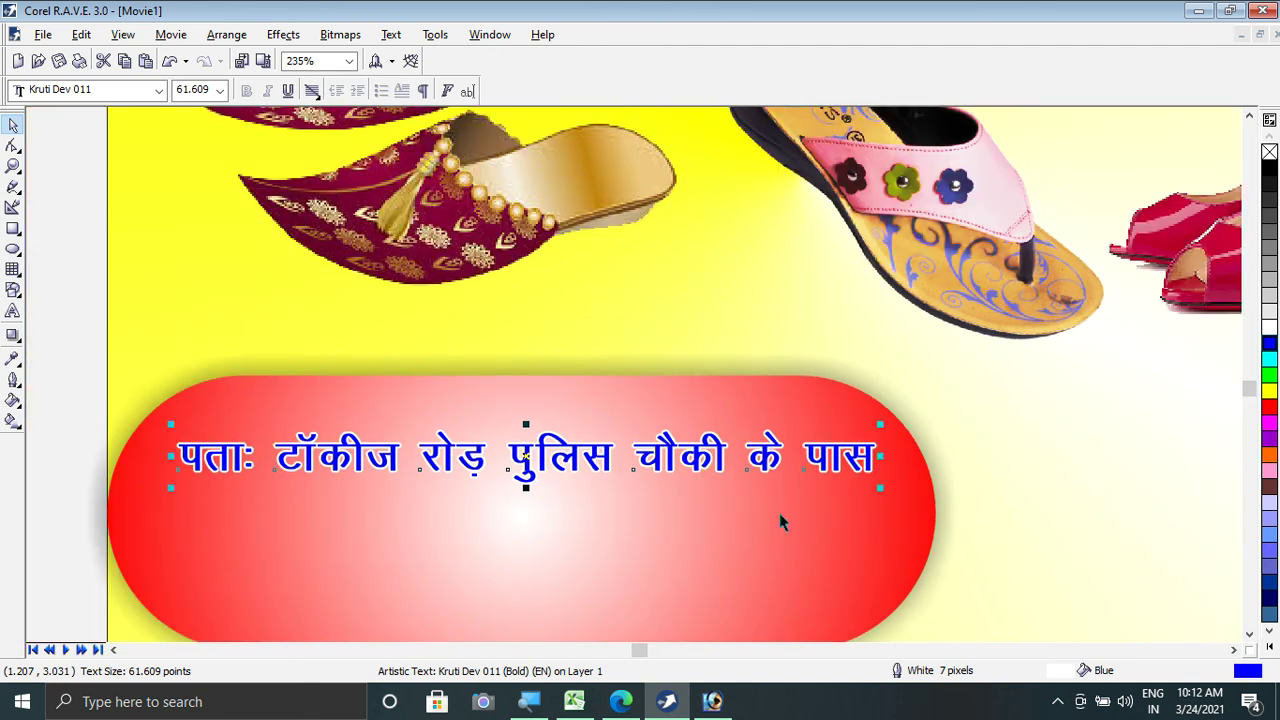
scroll(1147, 616, down, 1)
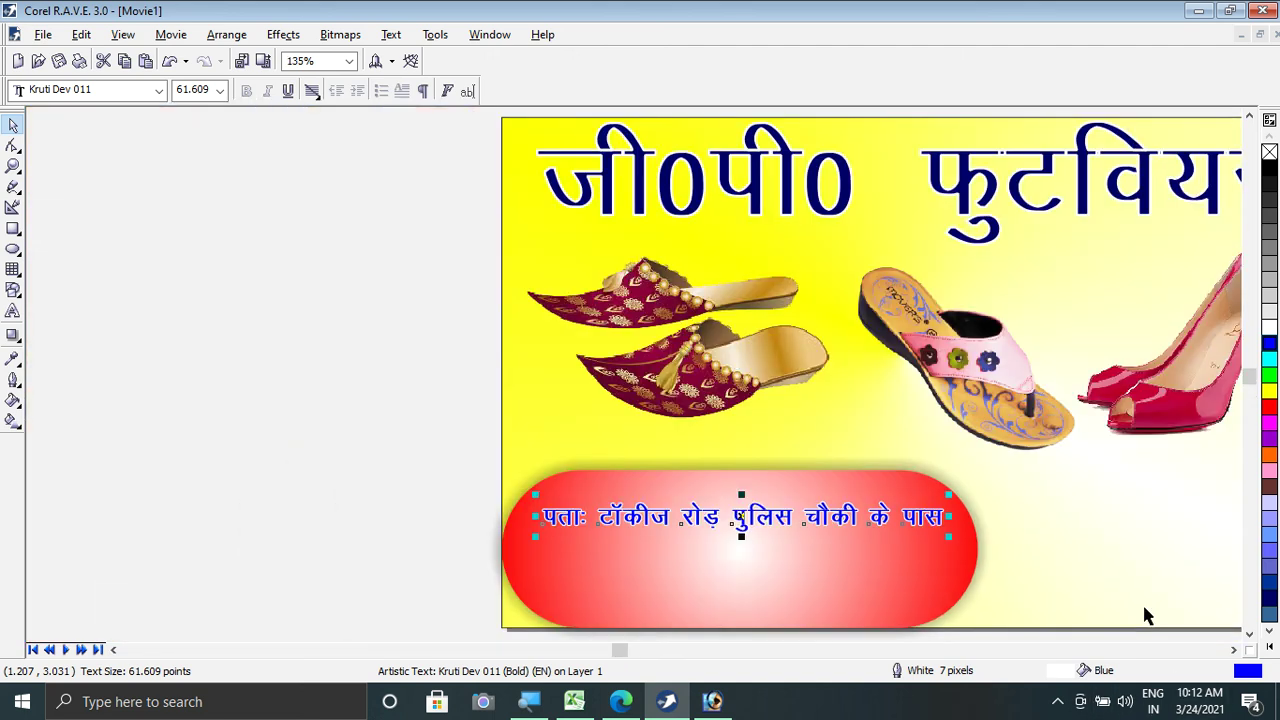
click(1231, 650)
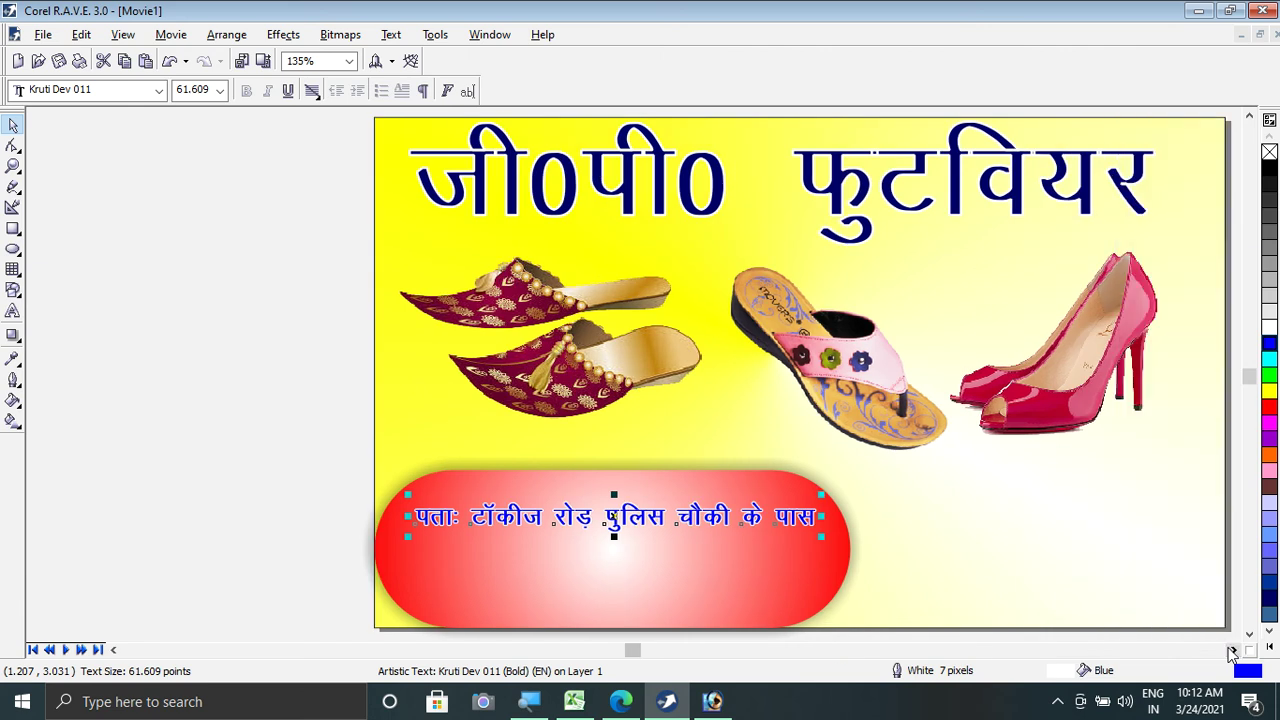
click(1231, 650)
click(1231, 650)
click(995, 468)
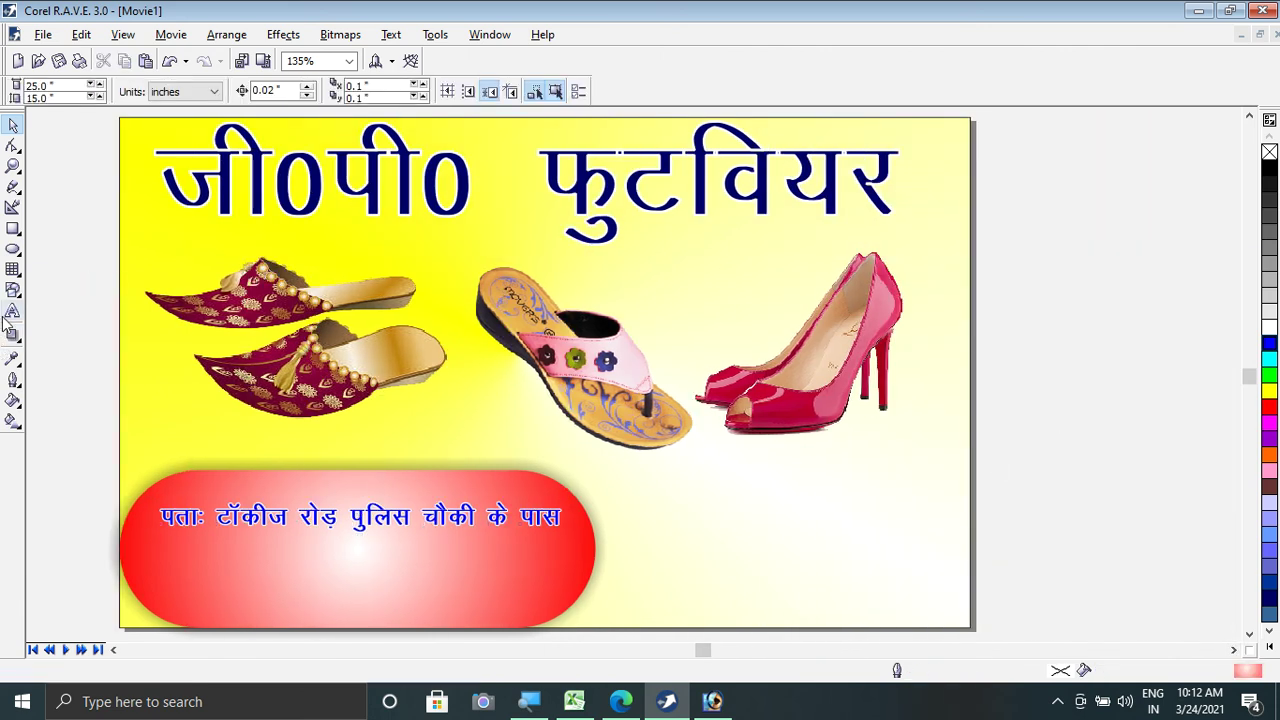
Step: Import the man's portrait PSD from the Photo youtube folder and place it mirrored, about 5.9 by 5.7 inches, in the banner's lower-right corner
click(44, 34)
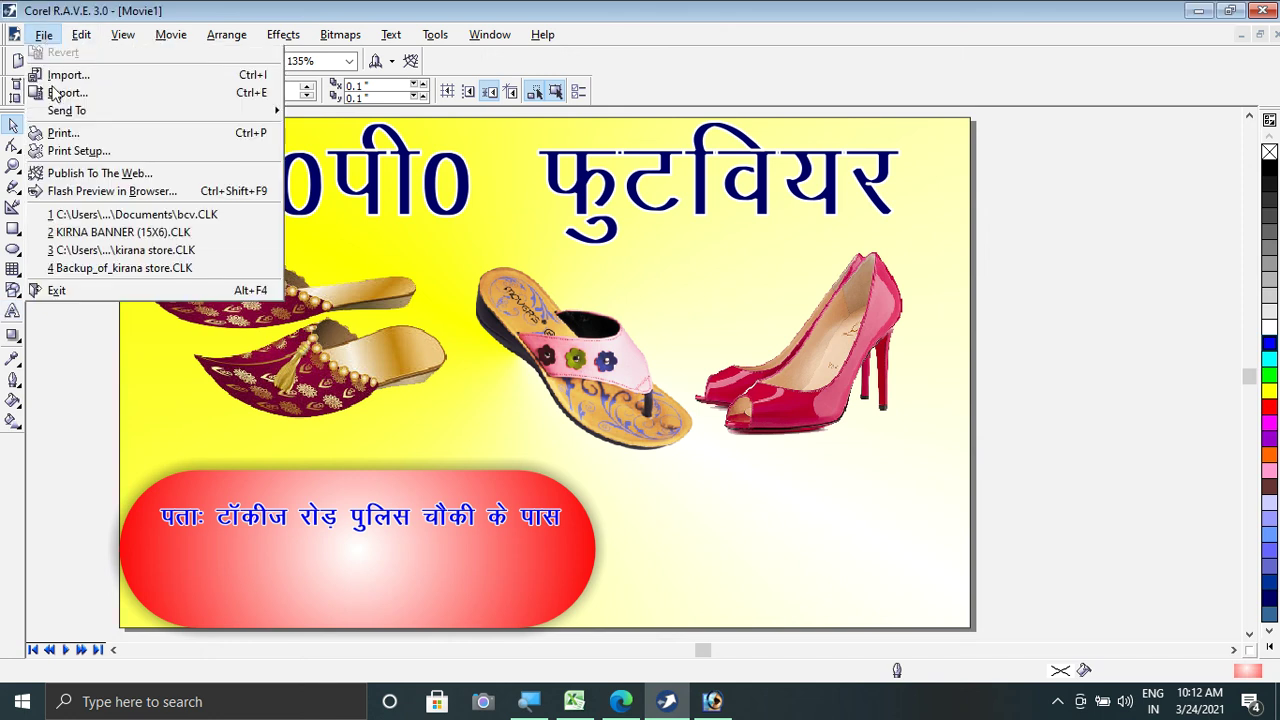
click(65, 204)
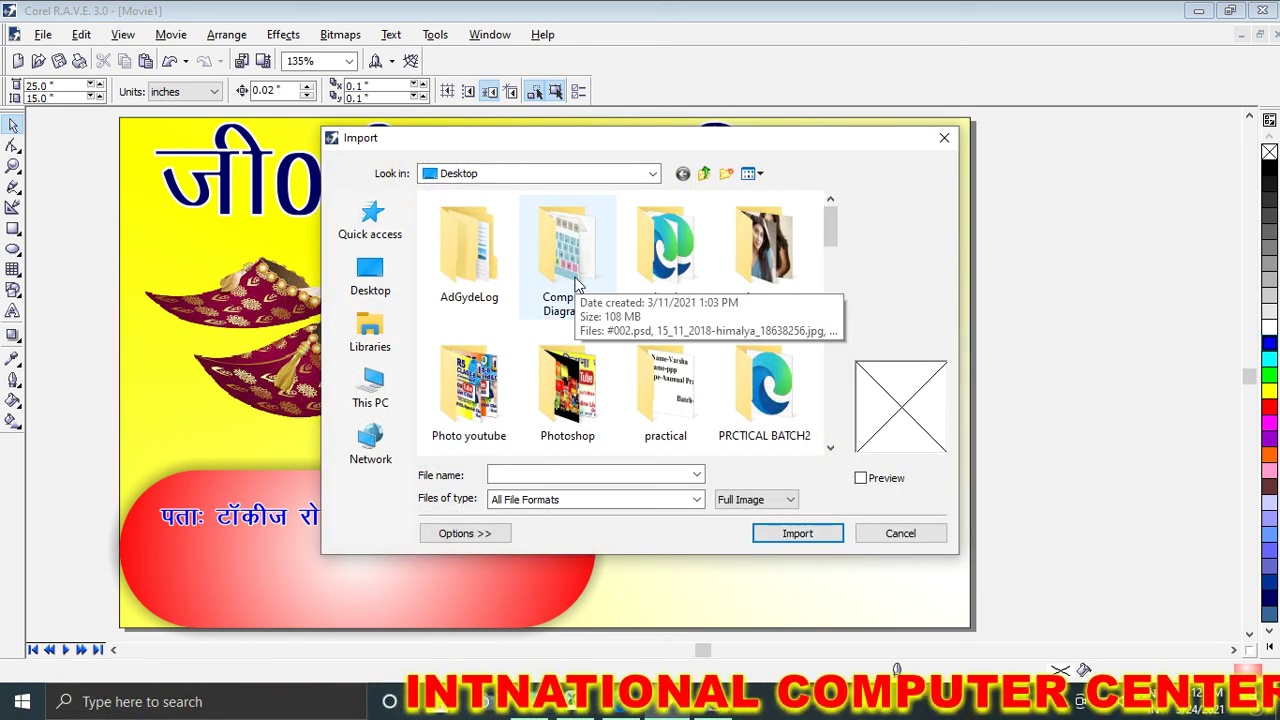
double_click(470, 400)
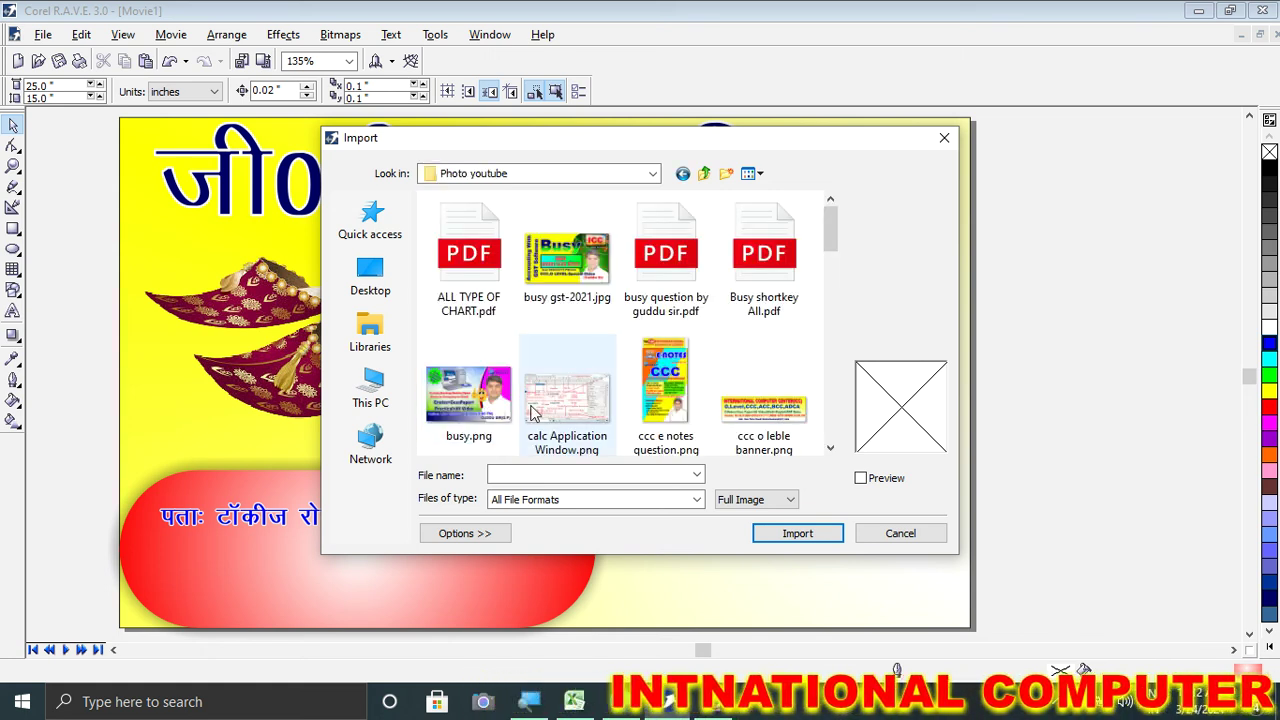
scroll(533, 413, down, 5)
click(568, 395)
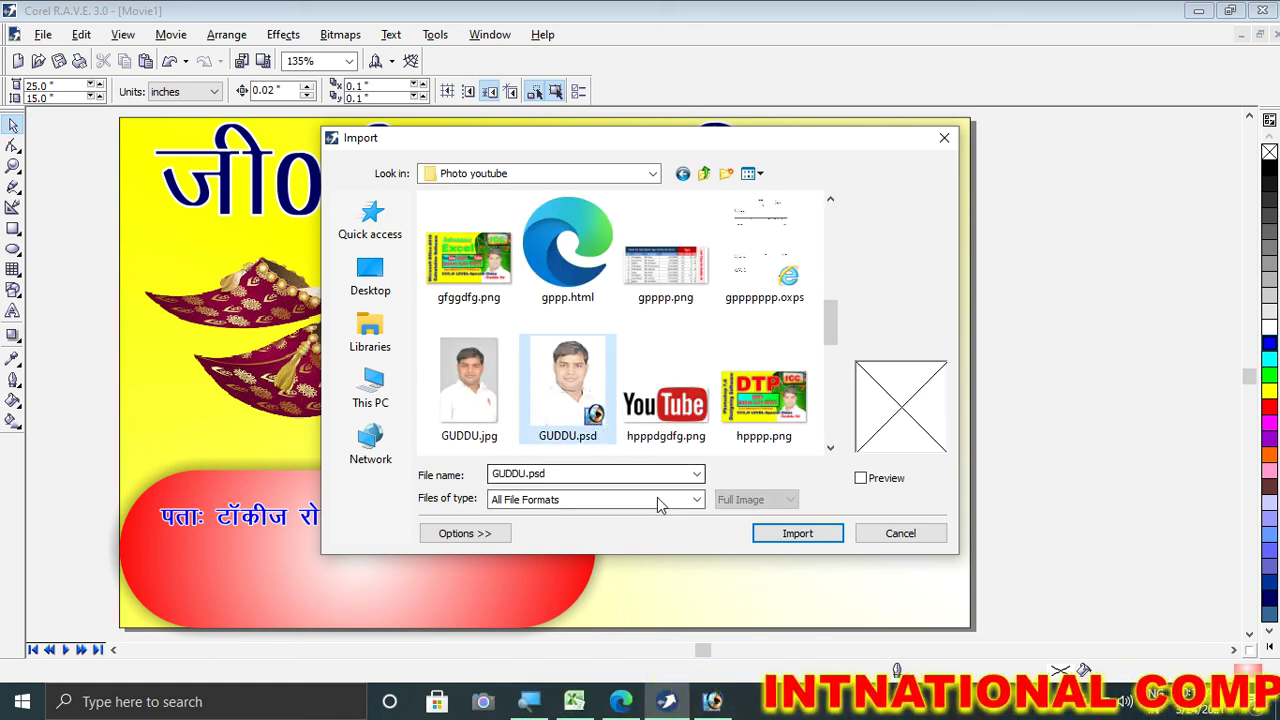
click(795, 538)
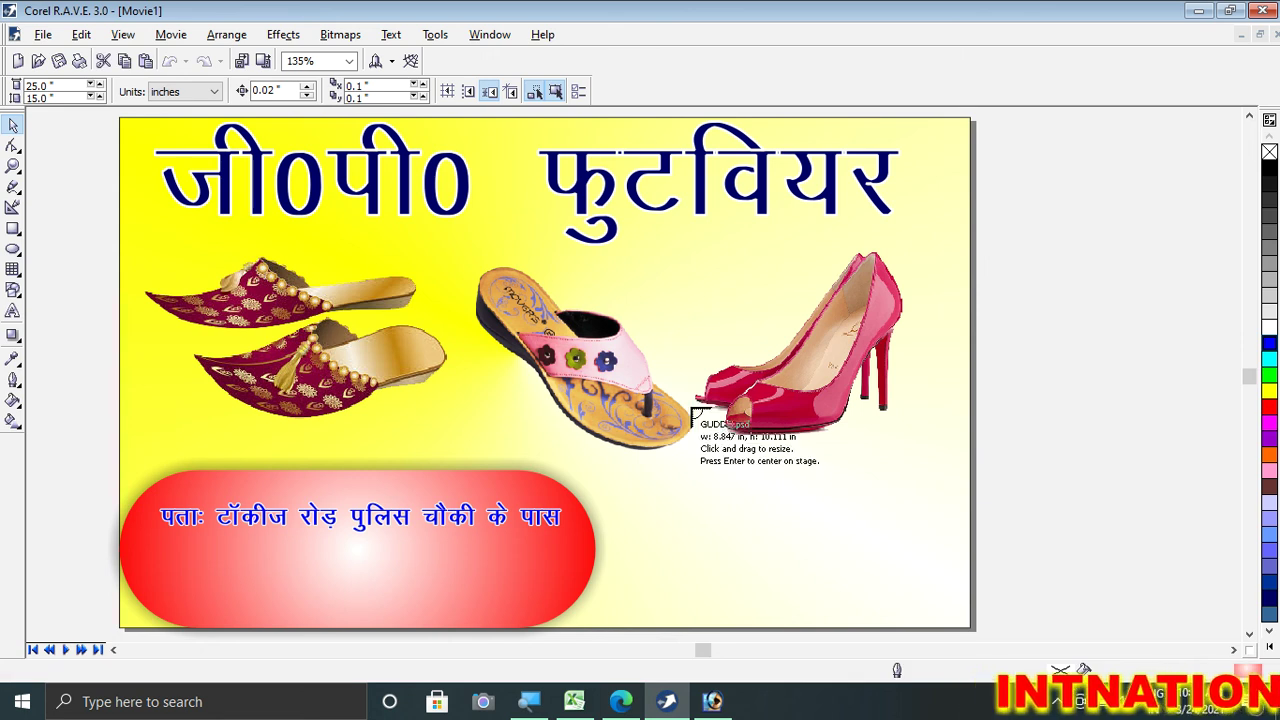
drag(693, 410, 866, 613)
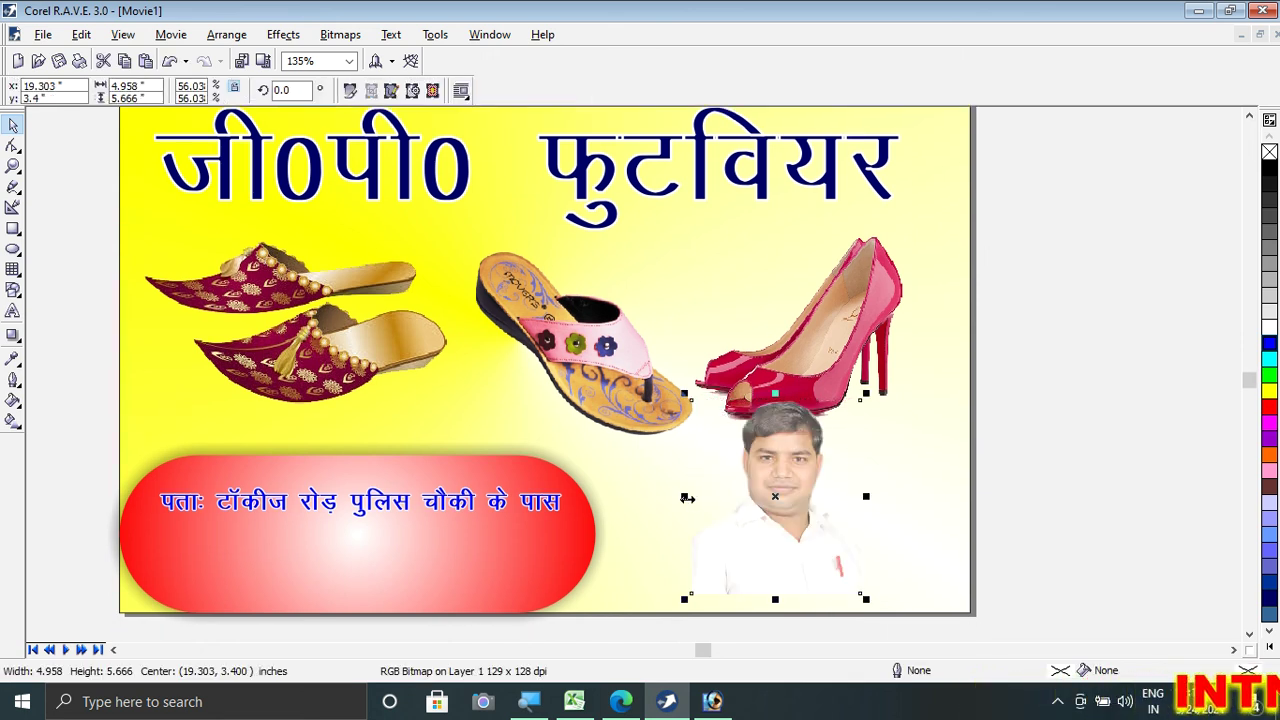
drag(687, 497, 890, 517)
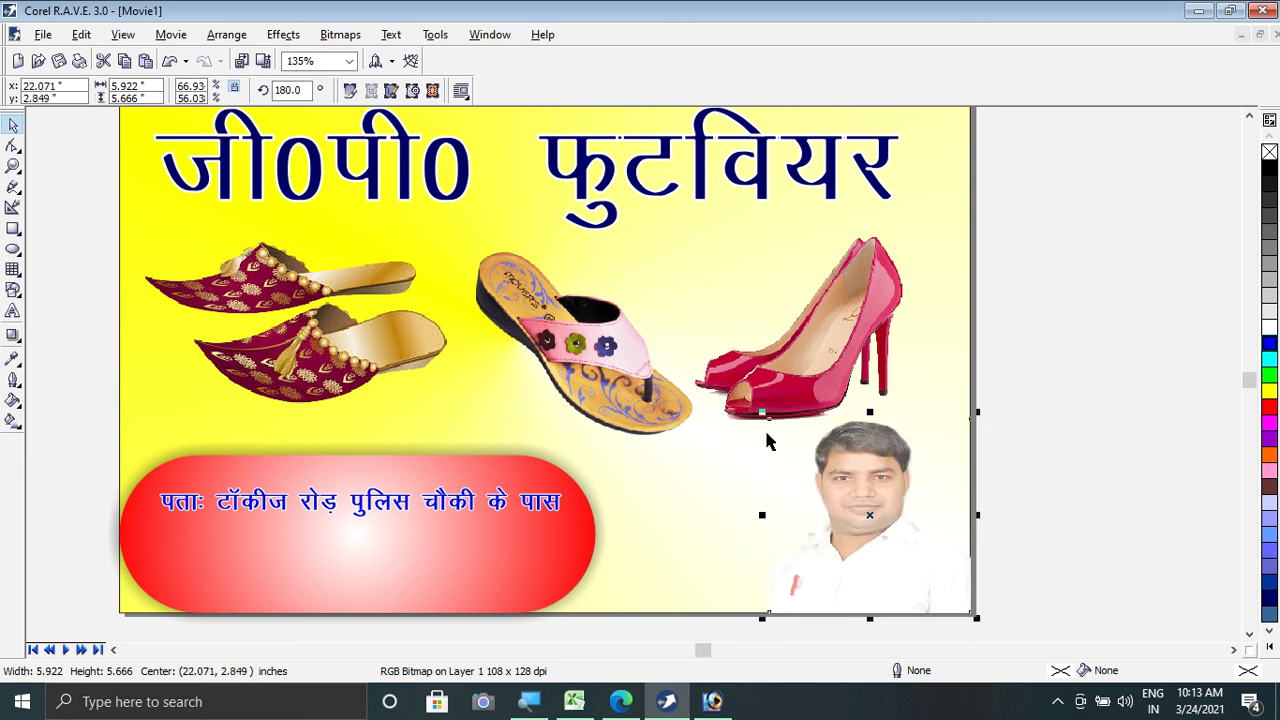
click(761, 419)
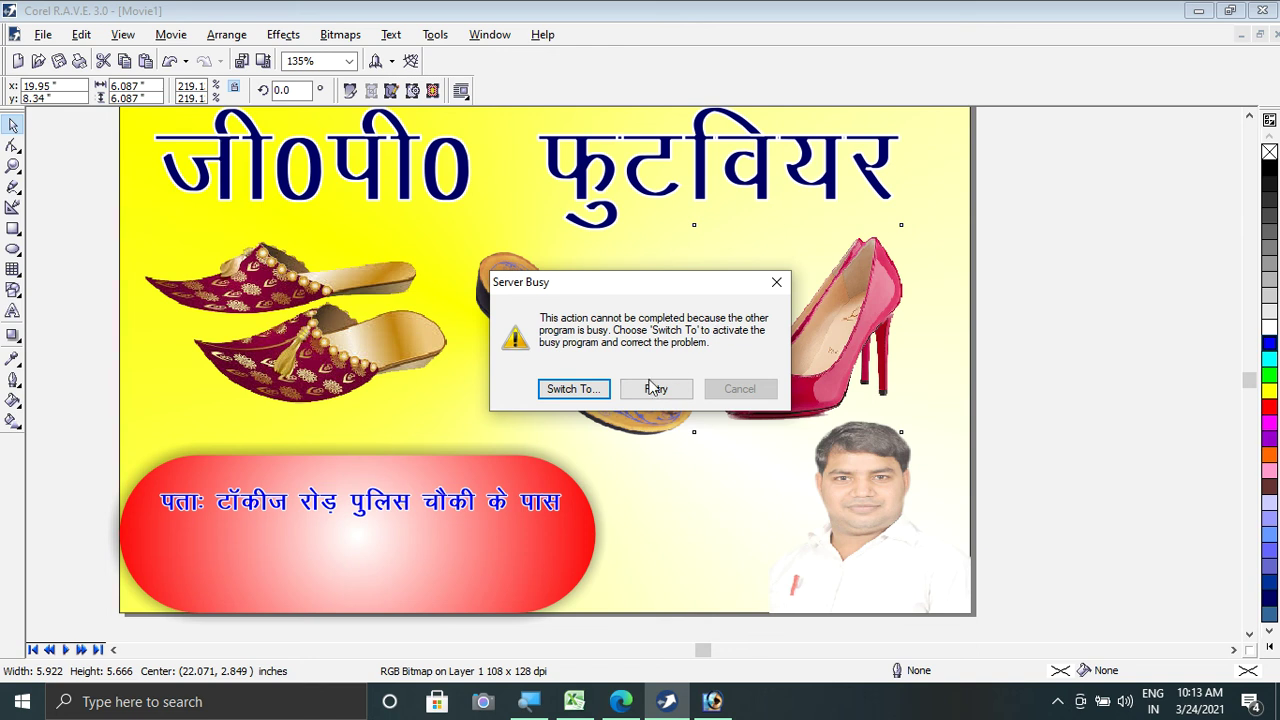
click(653, 388)
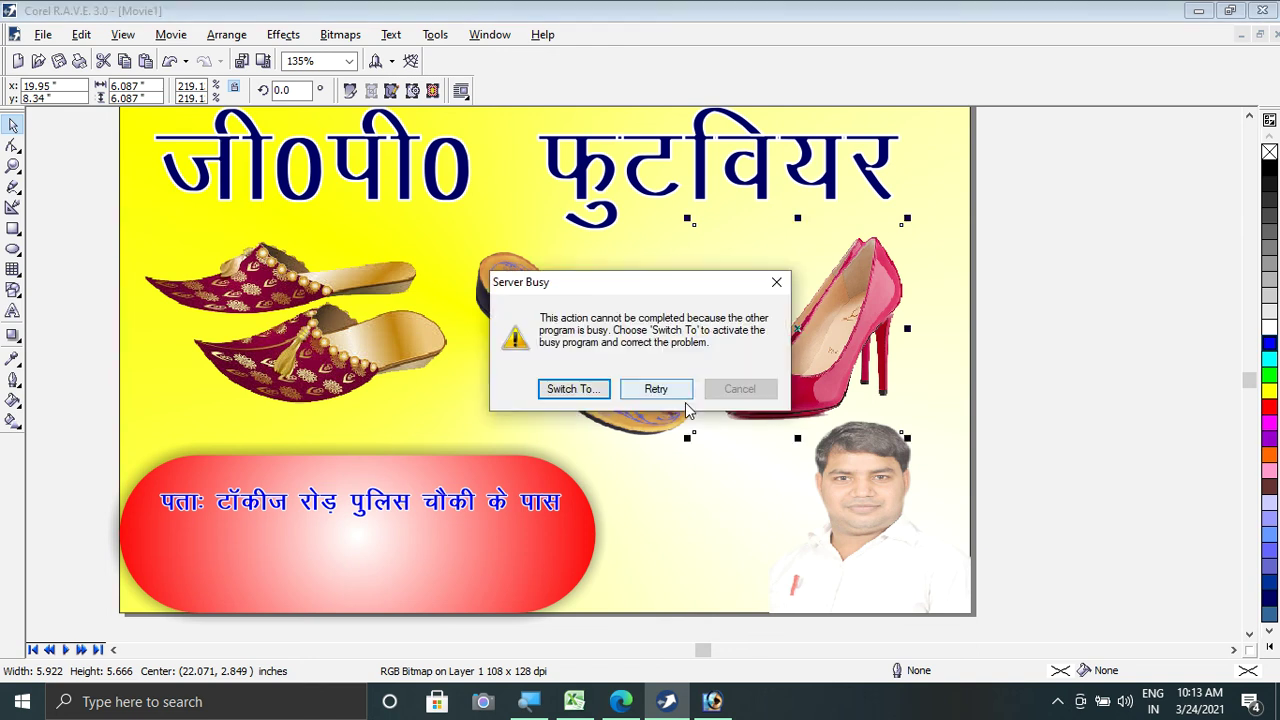
click(664, 392)
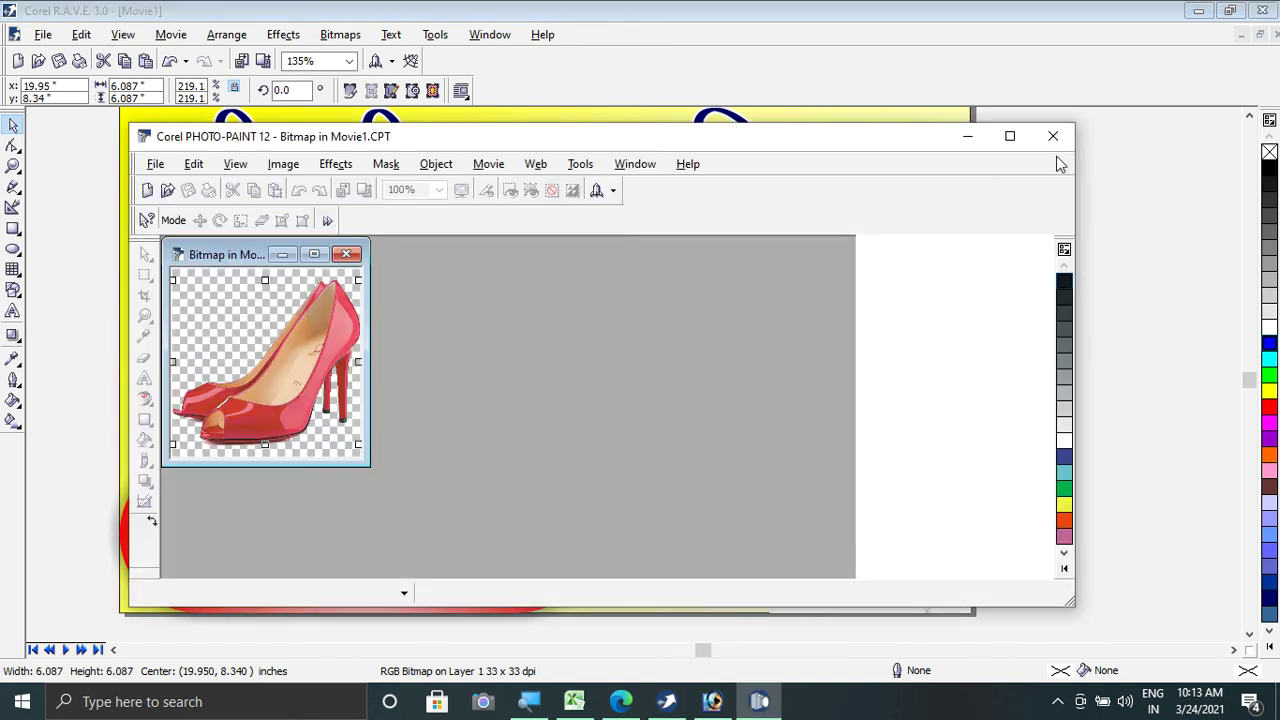
click(1053, 136)
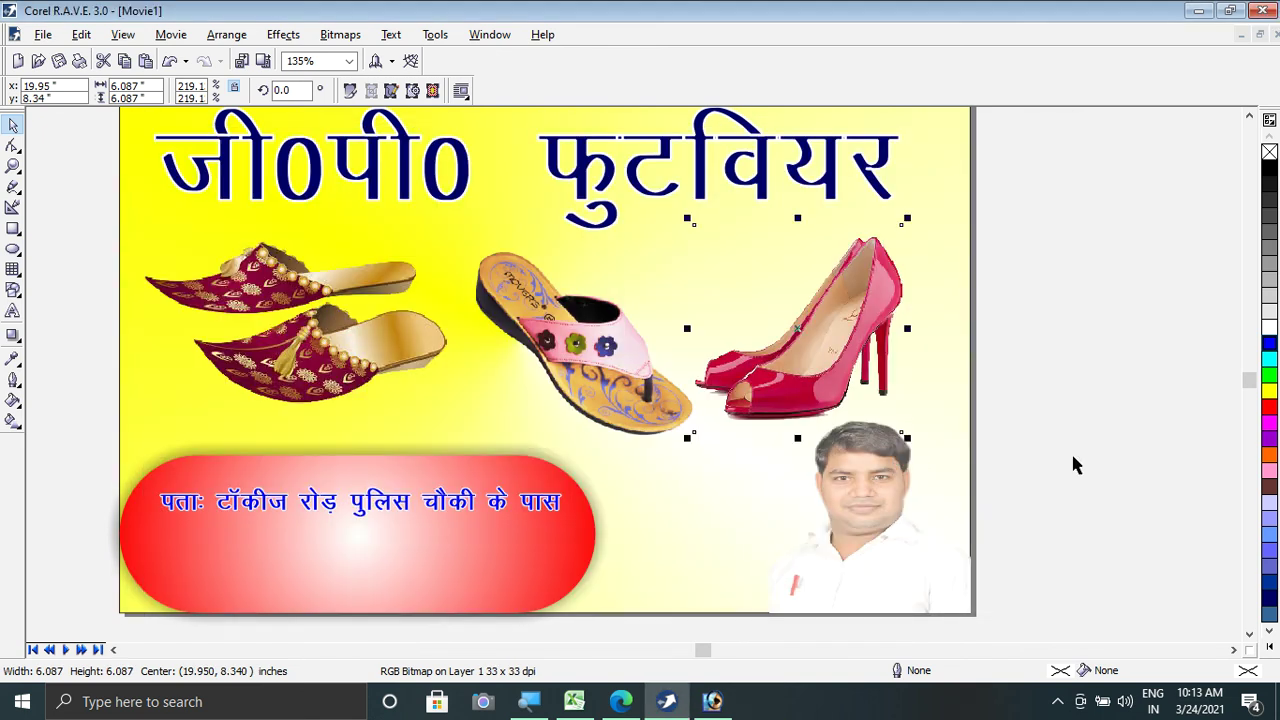
click(1075, 465)
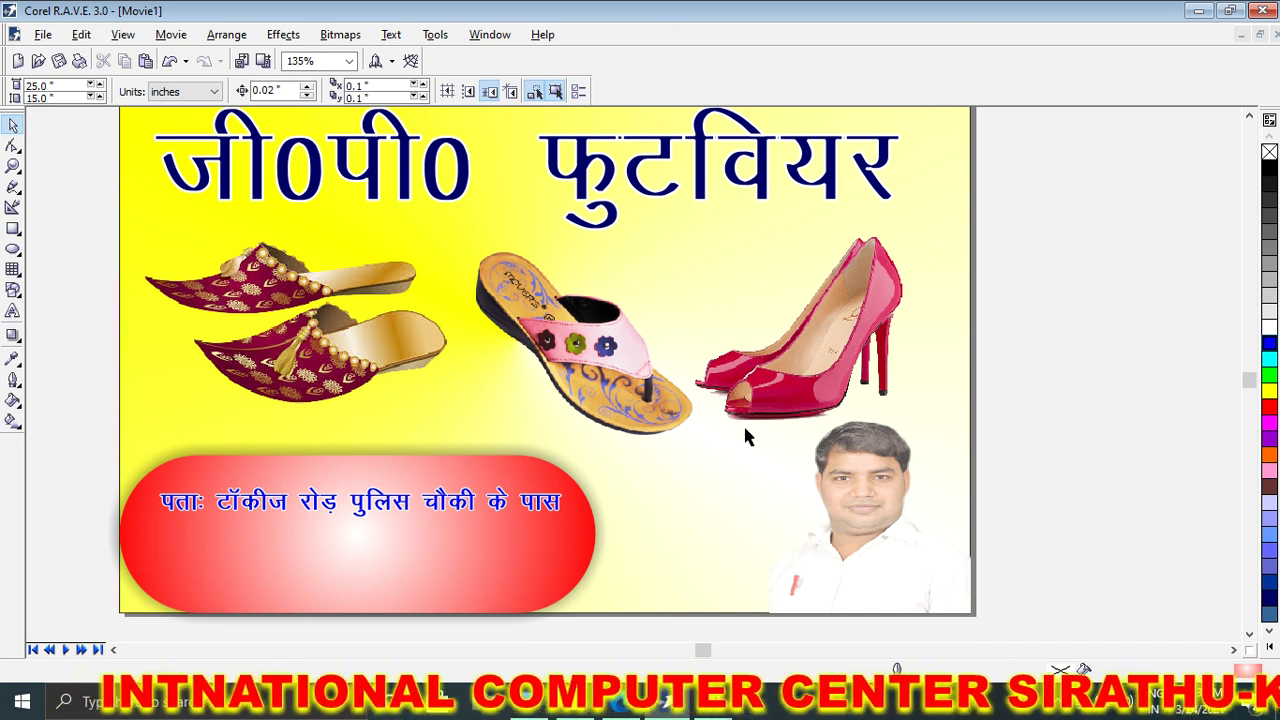